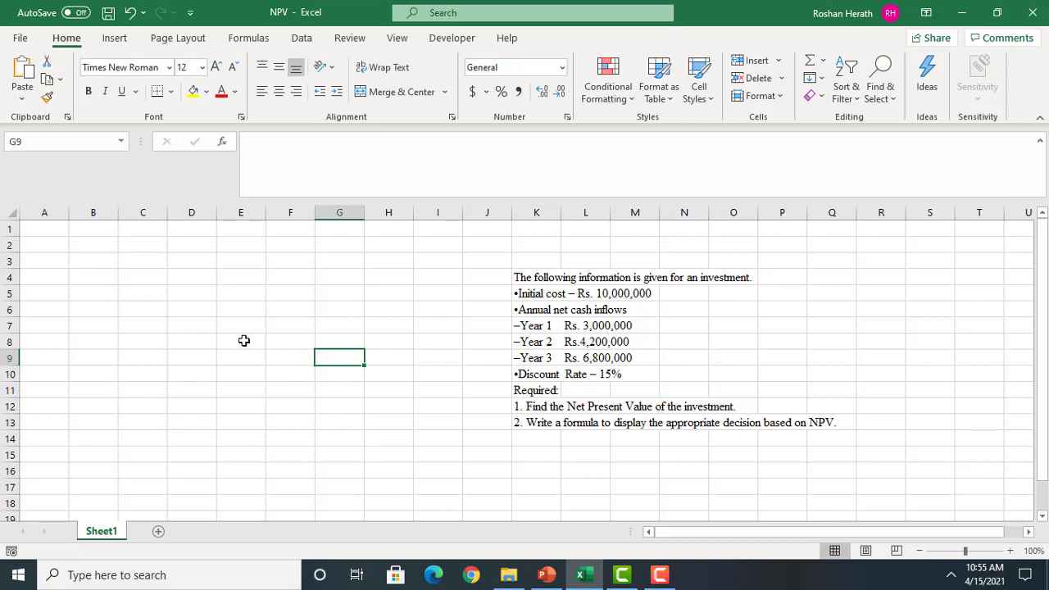
Enter the heading "Inputs" in cell A1
click(44, 233)
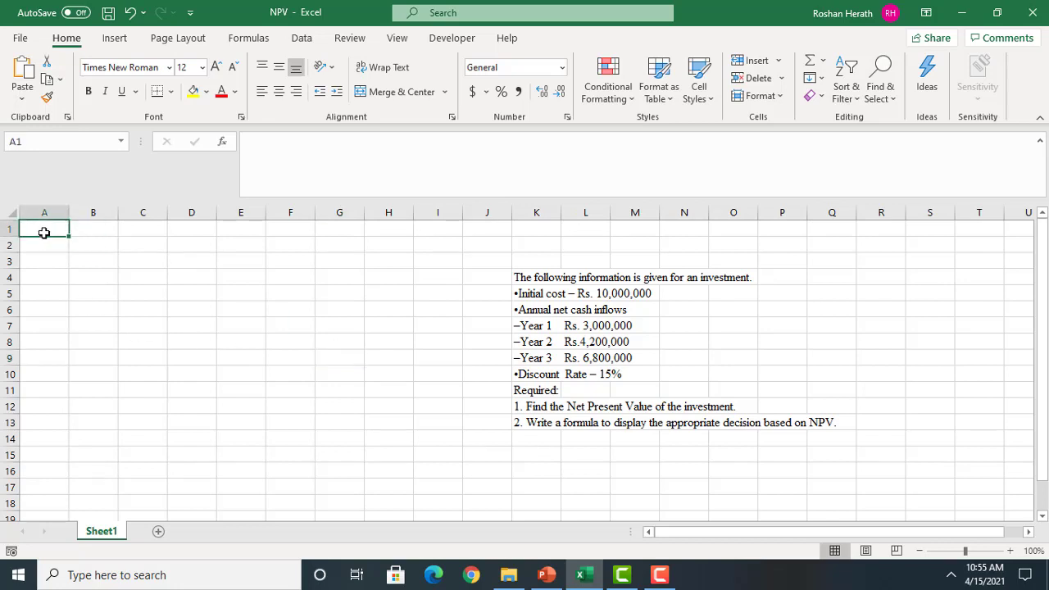
text(Inp)
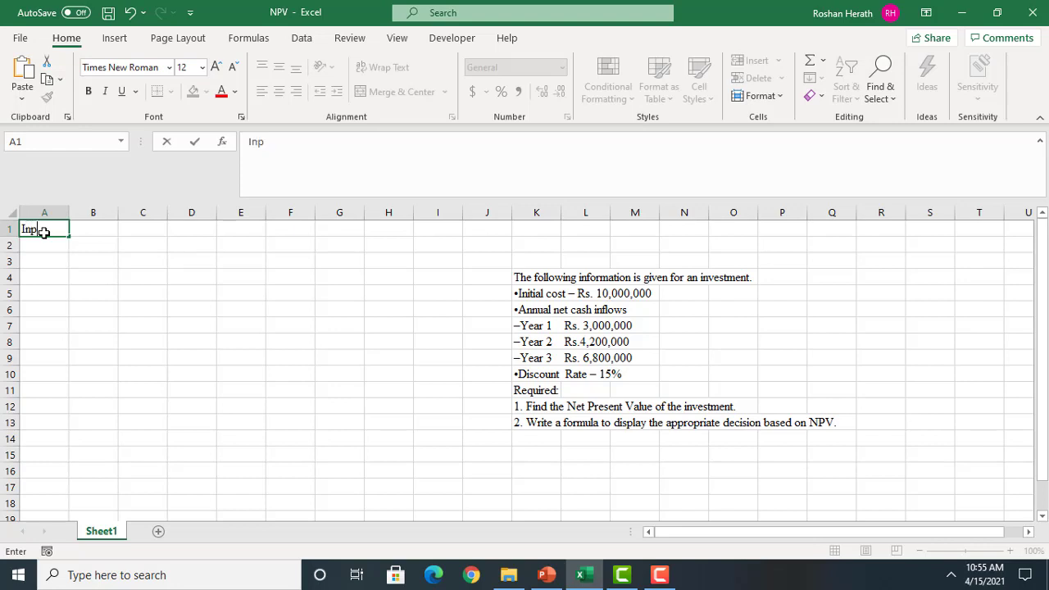
text(uts)
Enter the label "Initial cost" in A3 and the amount 10000000 in C3
click(45, 260)
text(I)
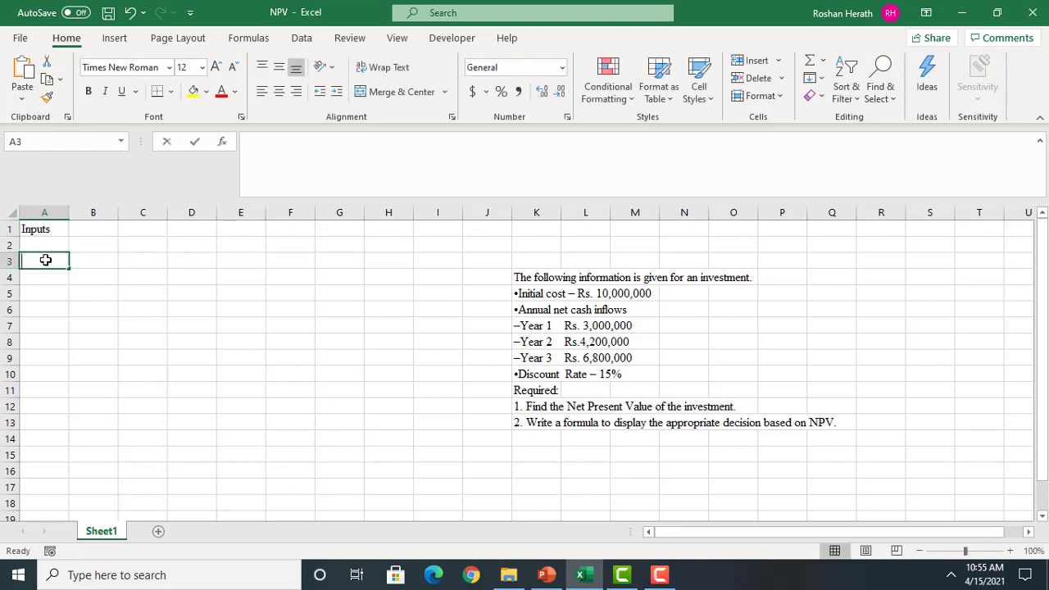
text(ni)
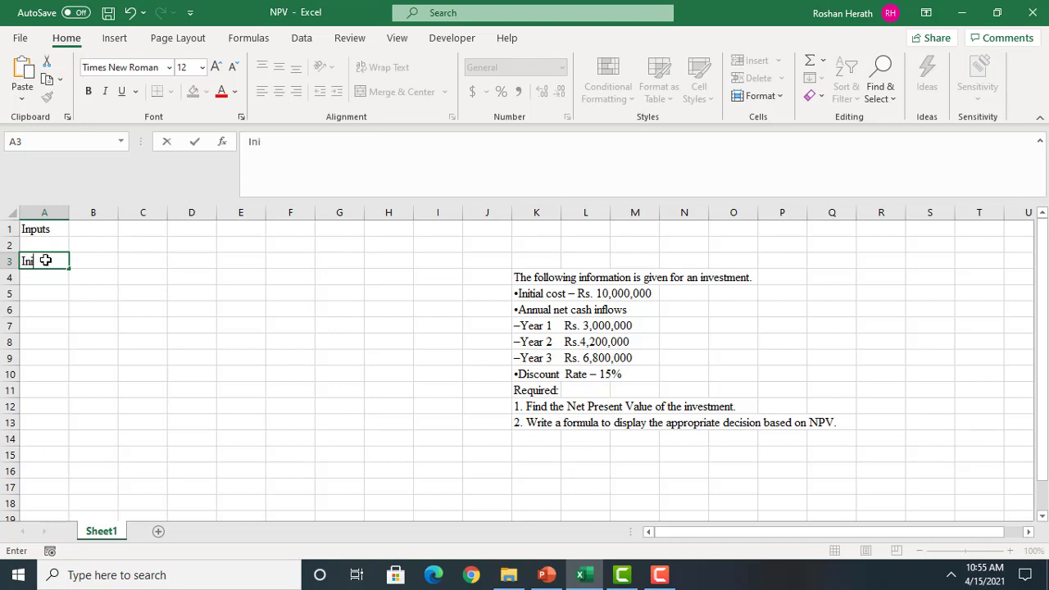
text(tial cost)
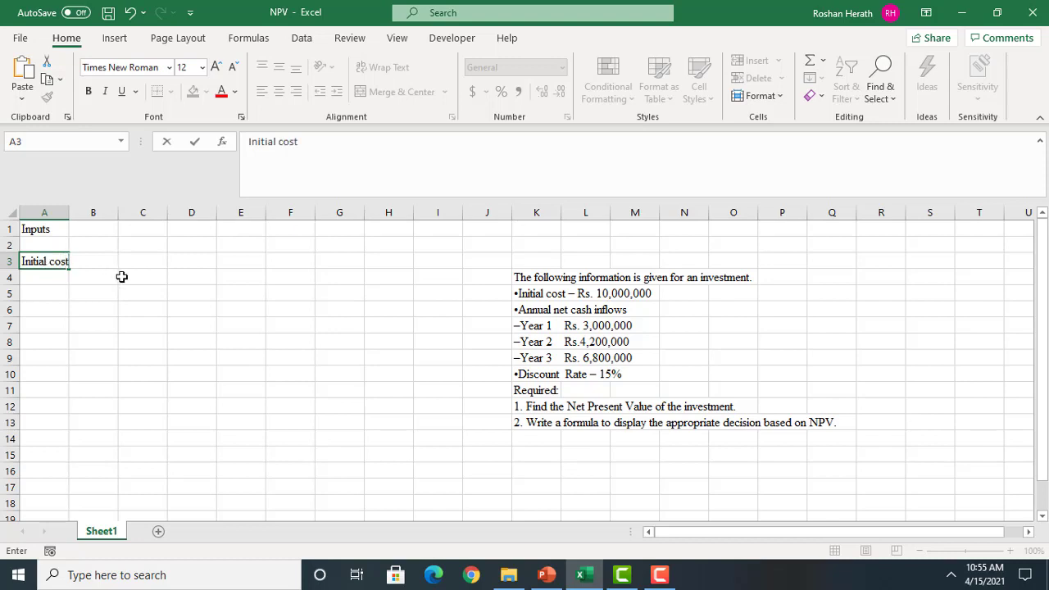
click(130, 262)
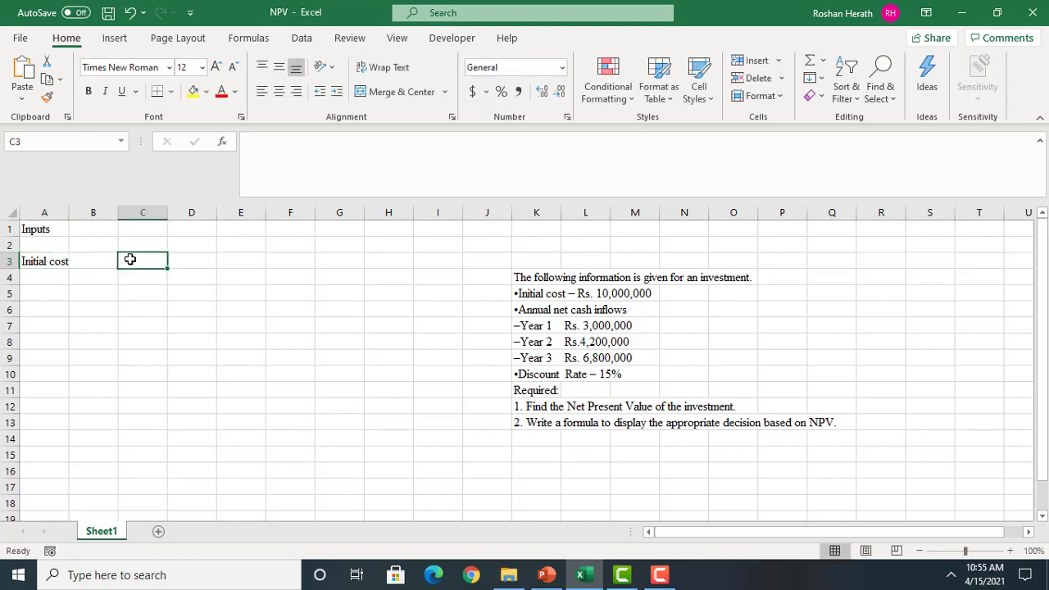
text(10000000)
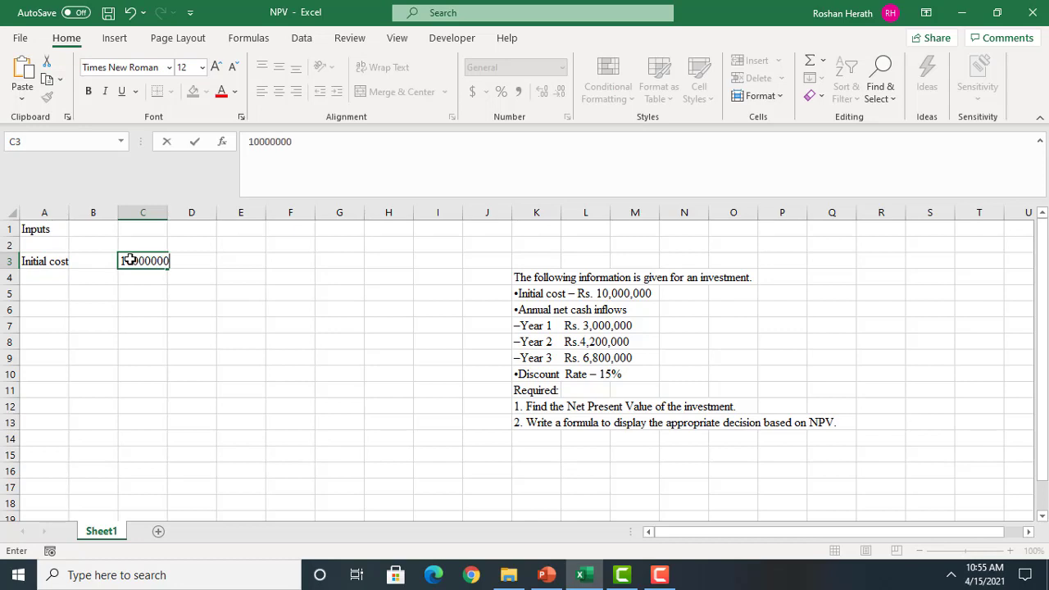
key(Return)
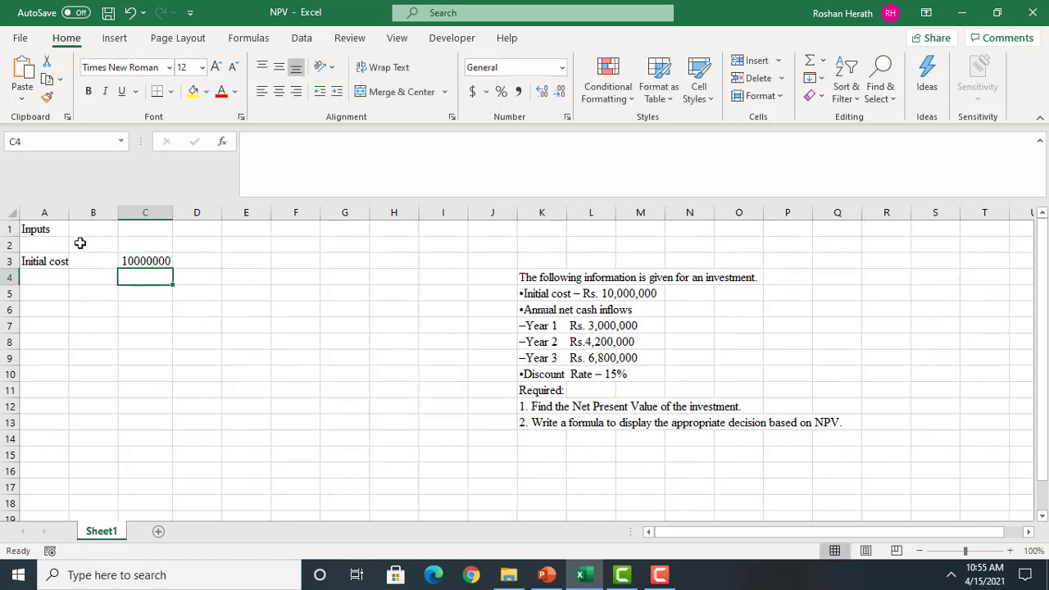
Format the whole sheet with comma style and no decimals, and autofit all column widths
click(6, 213)
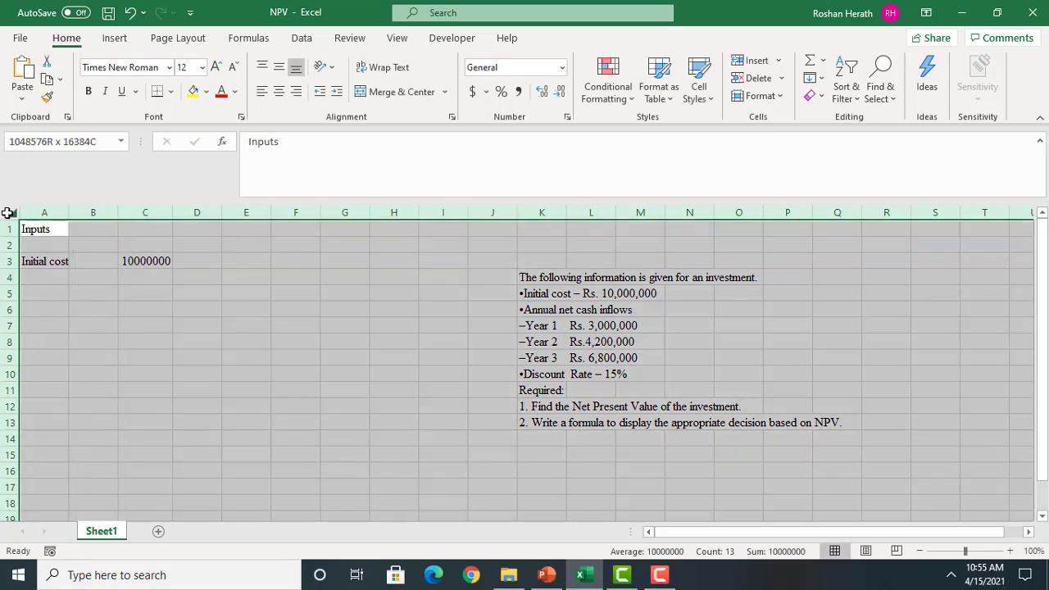
click(518, 92)
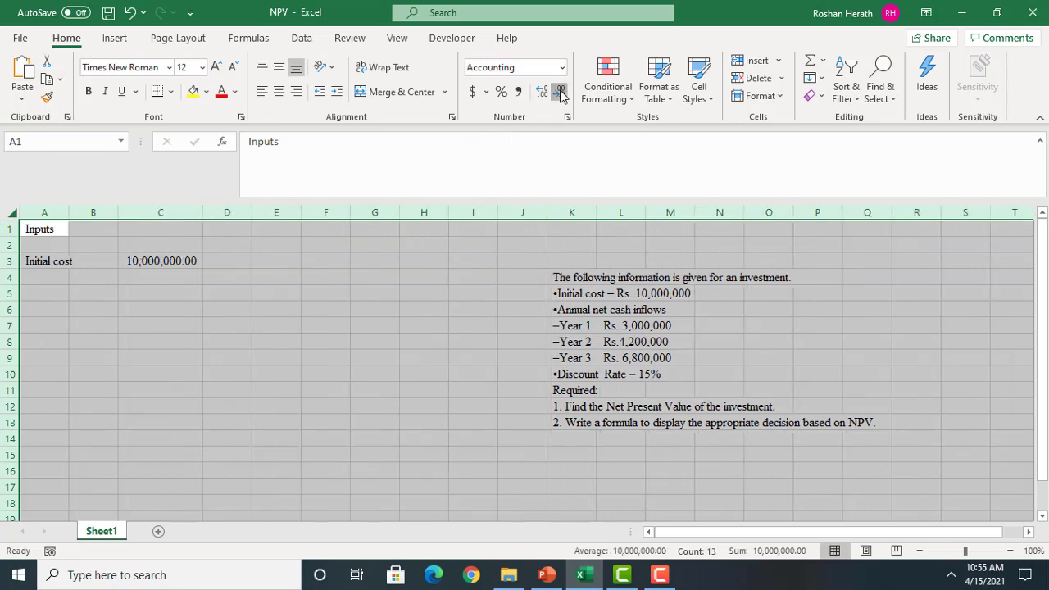
click(559, 91)
click(559, 91)
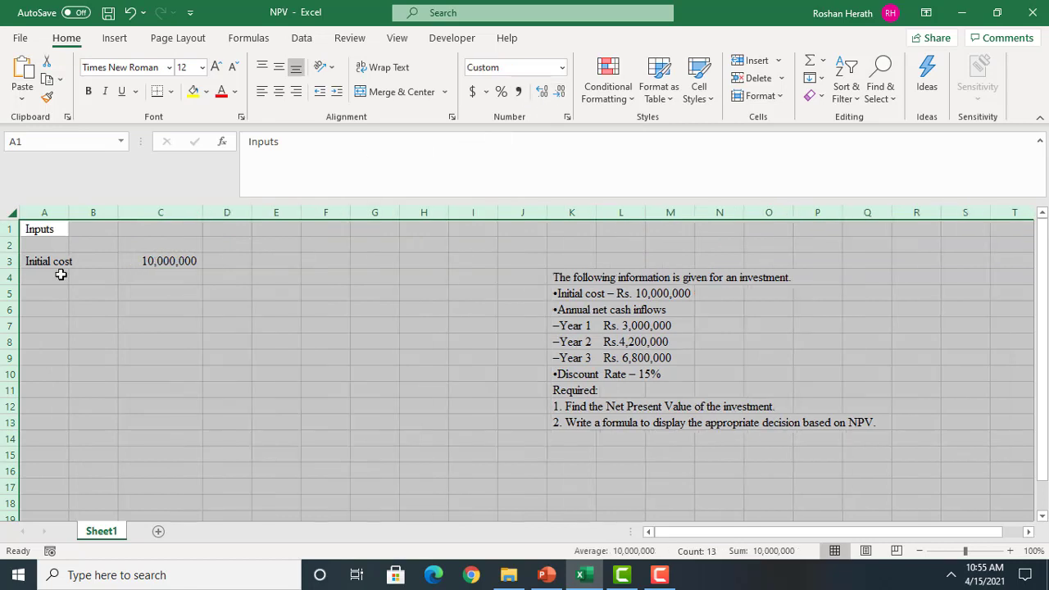
double_click(69, 213)
Enter the label "Annual Net Cash Inflows" in cell A5
click(57, 282)
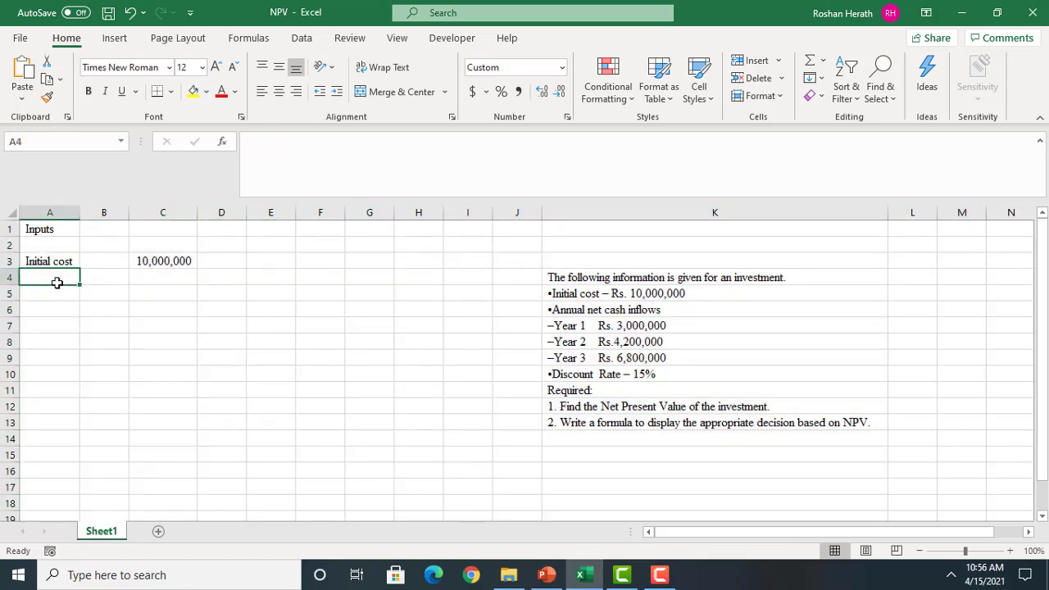
click(49, 289)
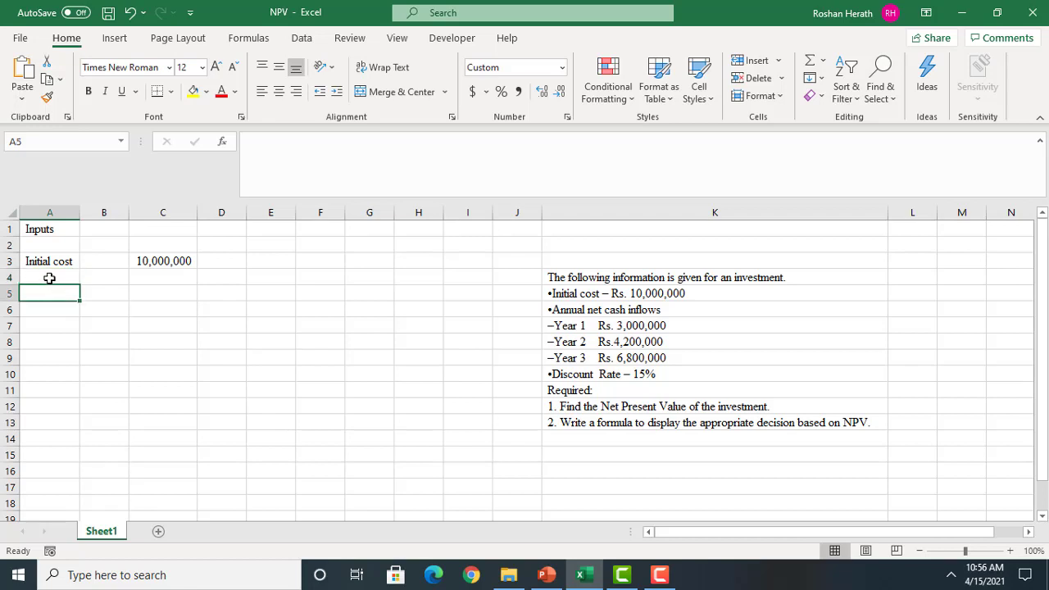
text(Annual )
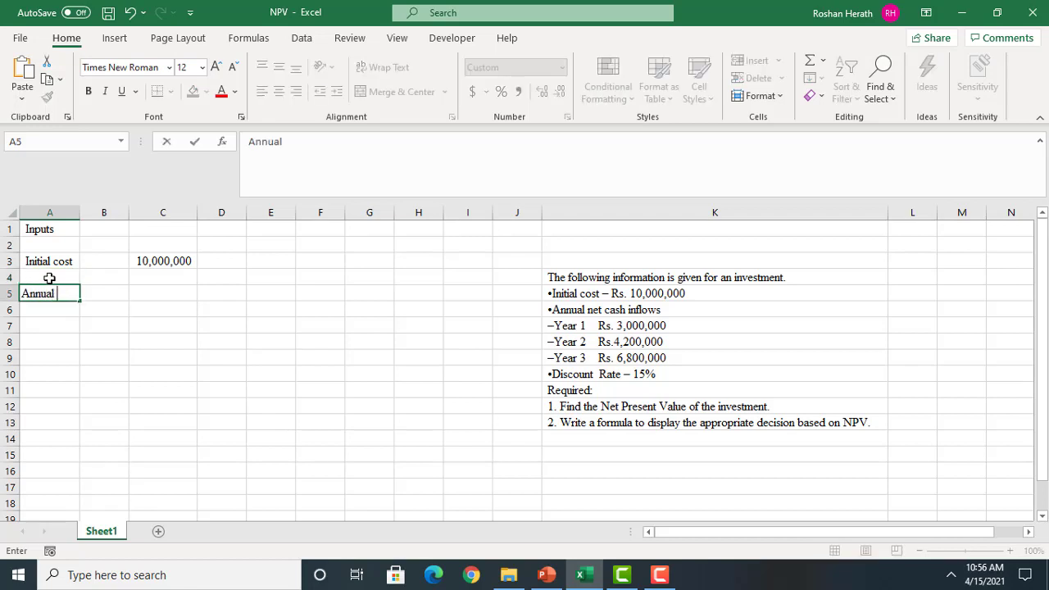
text(Net Cash Inflows)
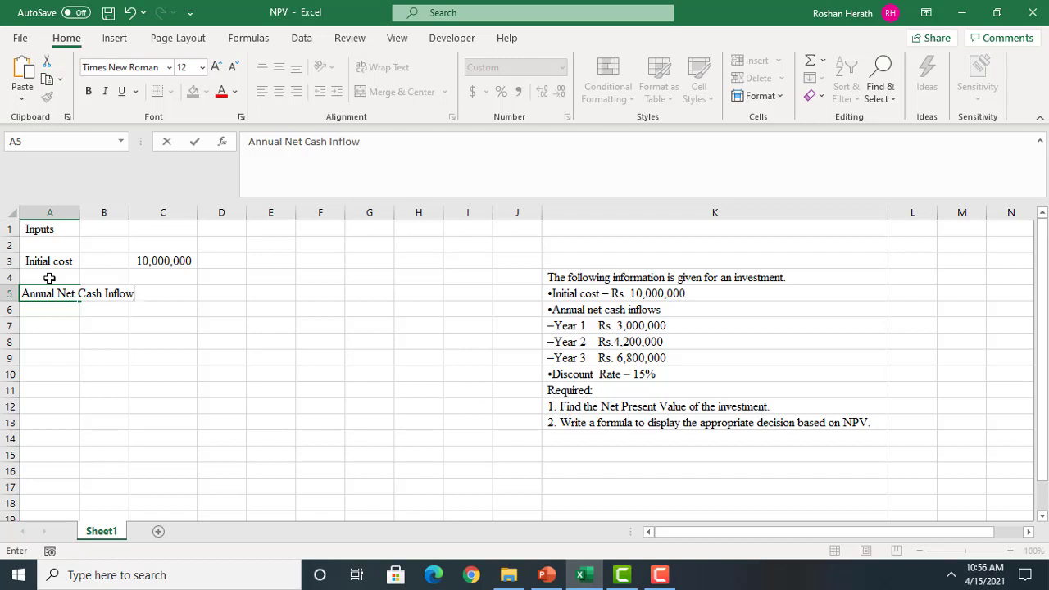
Widen columns B and A so that the cash inflows label fits within column A
click(142, 321)
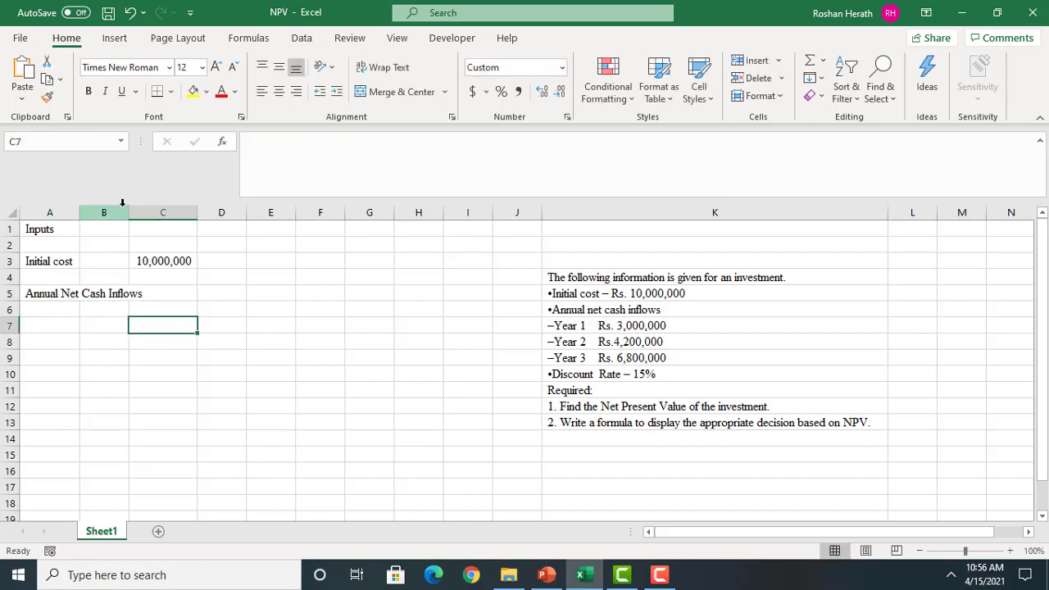
click(142, 206)
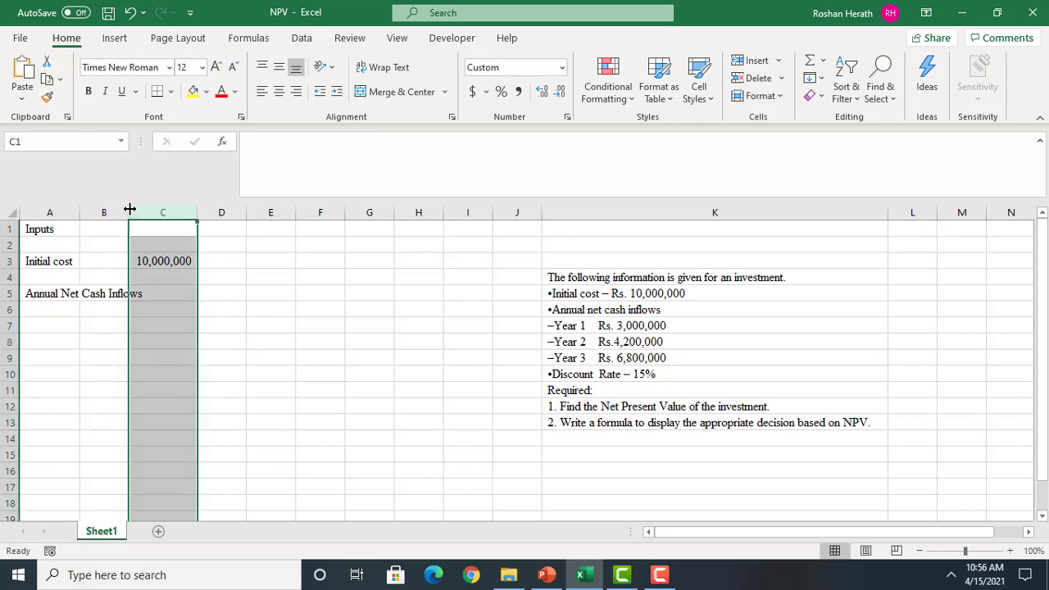
drag(128, 211, 156, 212)
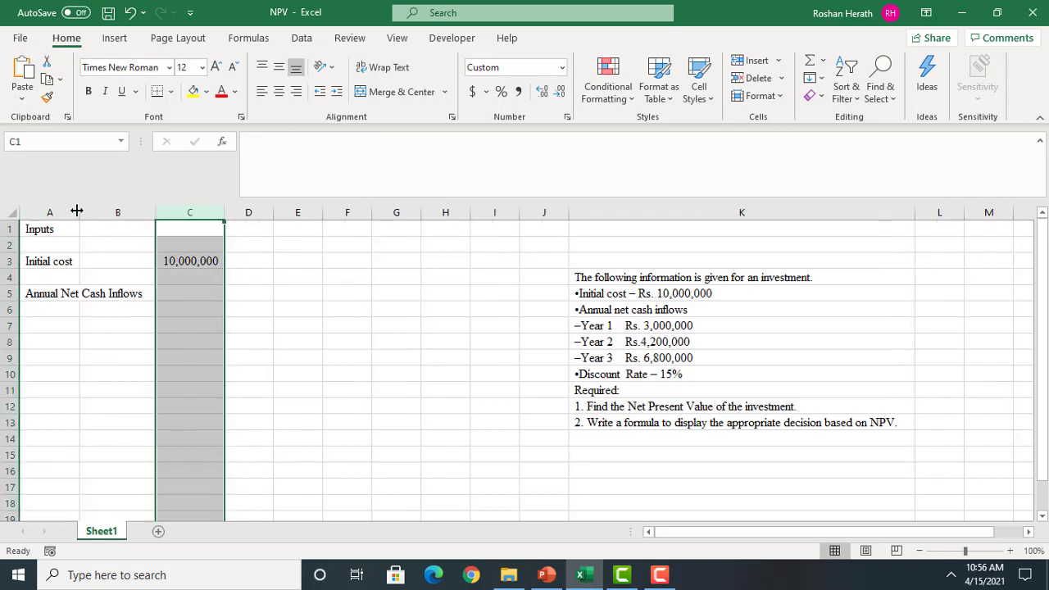
drag(80, 212, 148, 219)
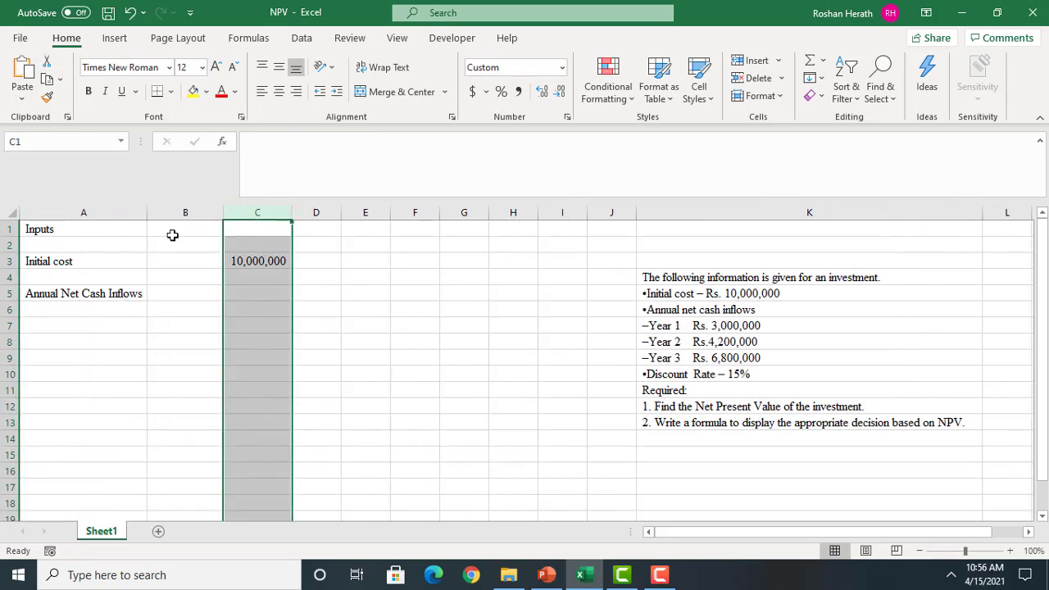
Move the initial cost amount from C3 to B3
click(250, 260)
key(ctrl+c)
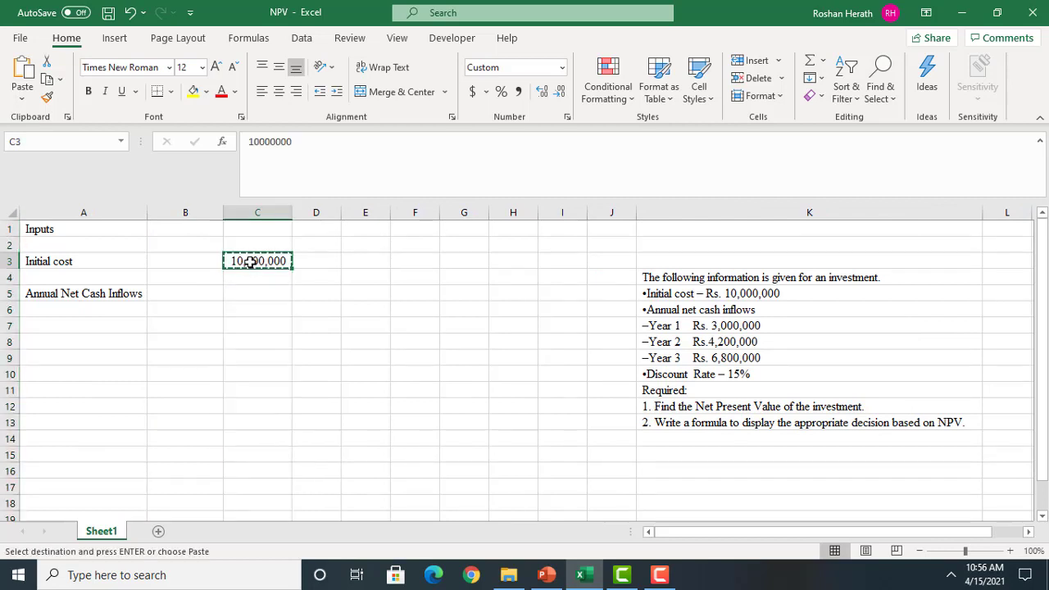
click(185, 262)
key(Escape)
key(ctrl+v)
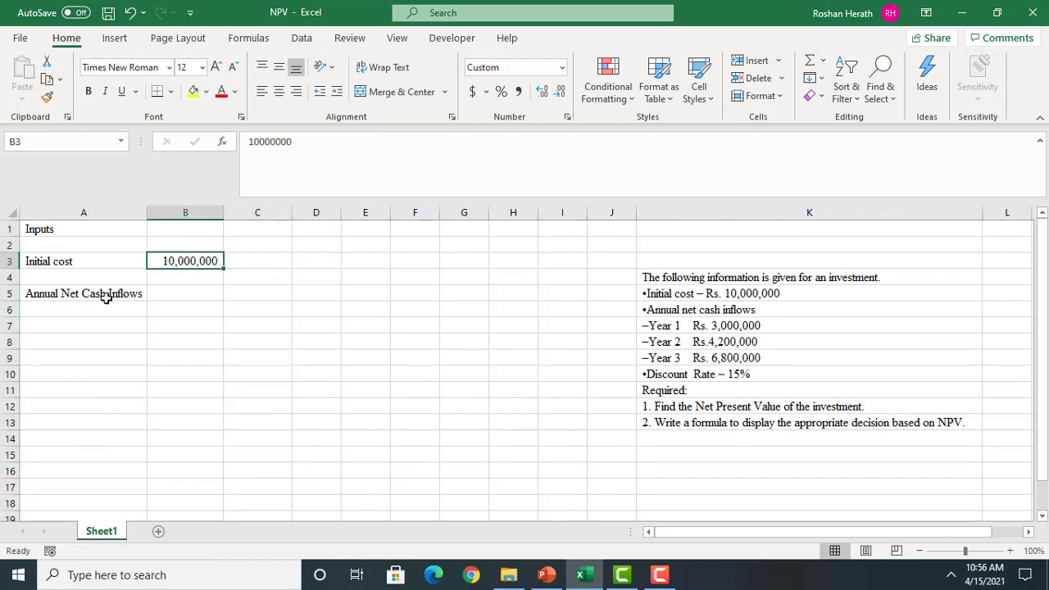
Move the "Annual Net Cash Inflows" label from A5 up to A4
click(63, 297)
key(ctrl+c)
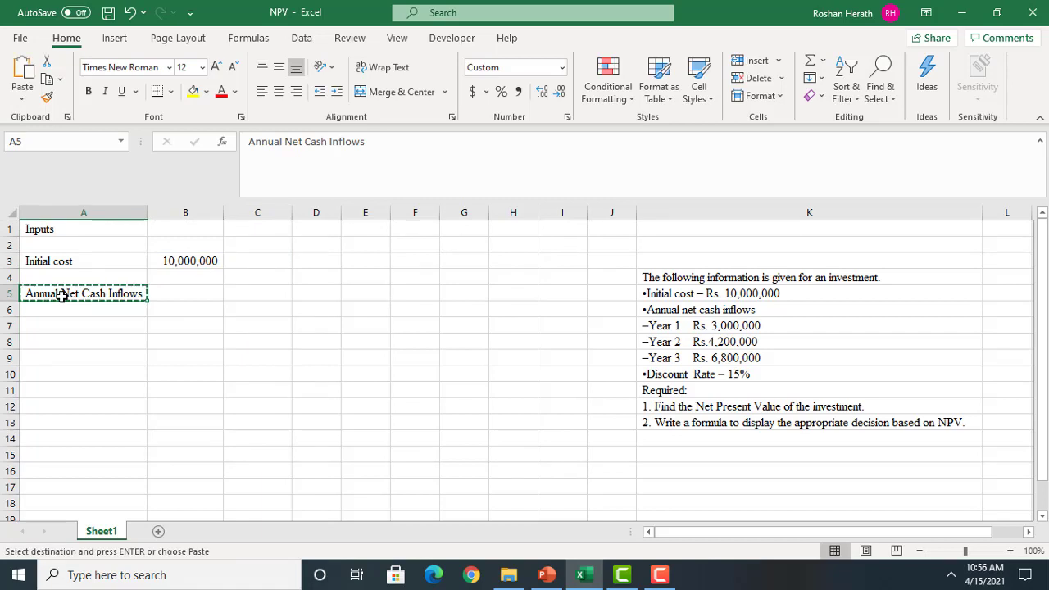
click(53, 279)
key(ctrl+v)
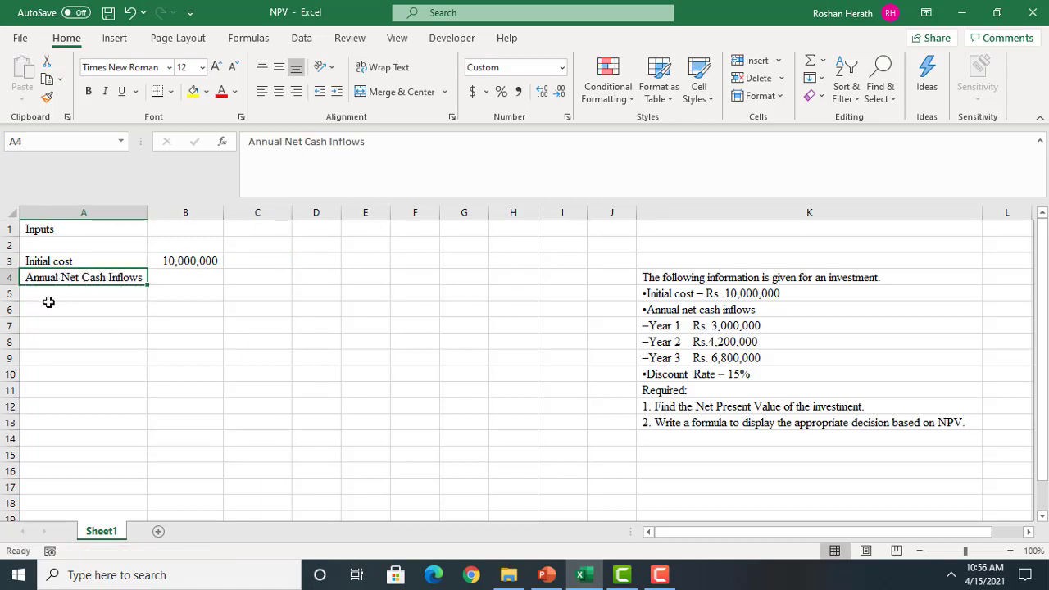
Enter the year numbers 1, 2 and 3 in cells A5 to A7
click(61, 292)
text(1)
key(Return)
text(2)
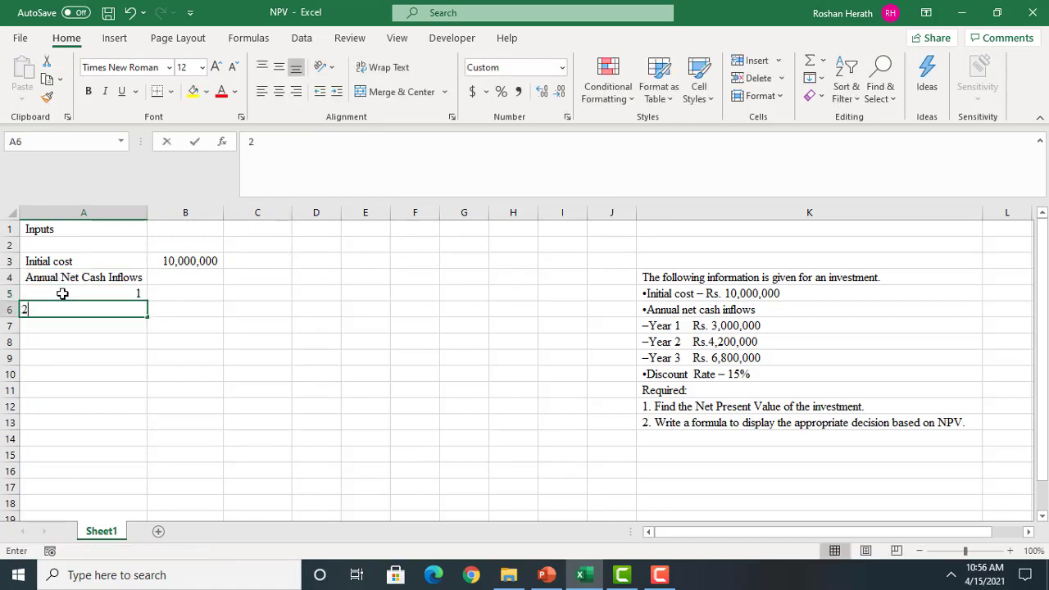
key(Return)
text(3)
key(Return)
Enter the yearly cash inflows 3,000,000, 4200000 and 6800000 in cells B5 to B7
click(214, 280)
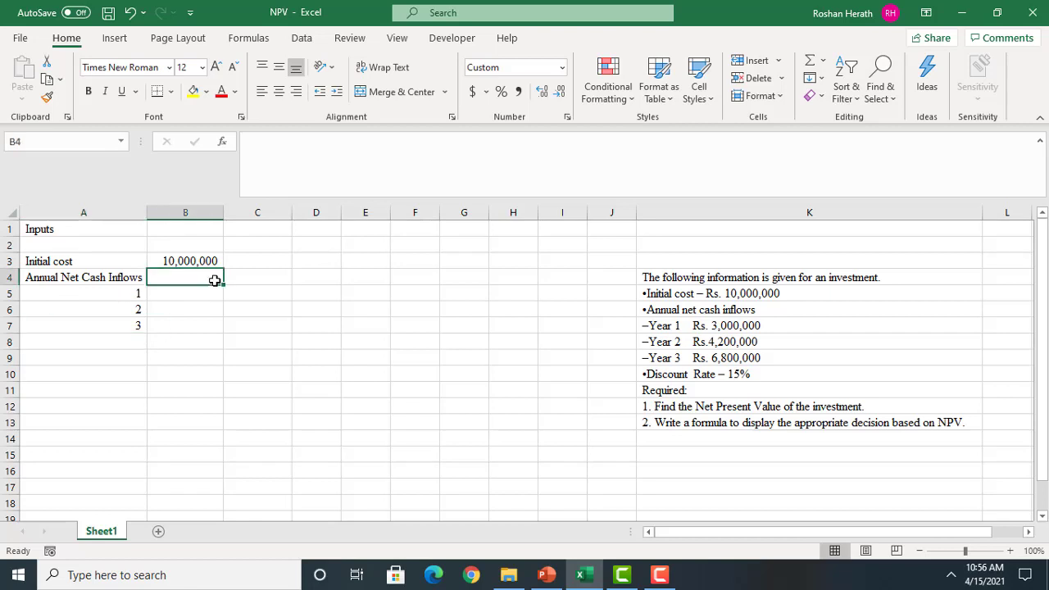
click(188, 287)
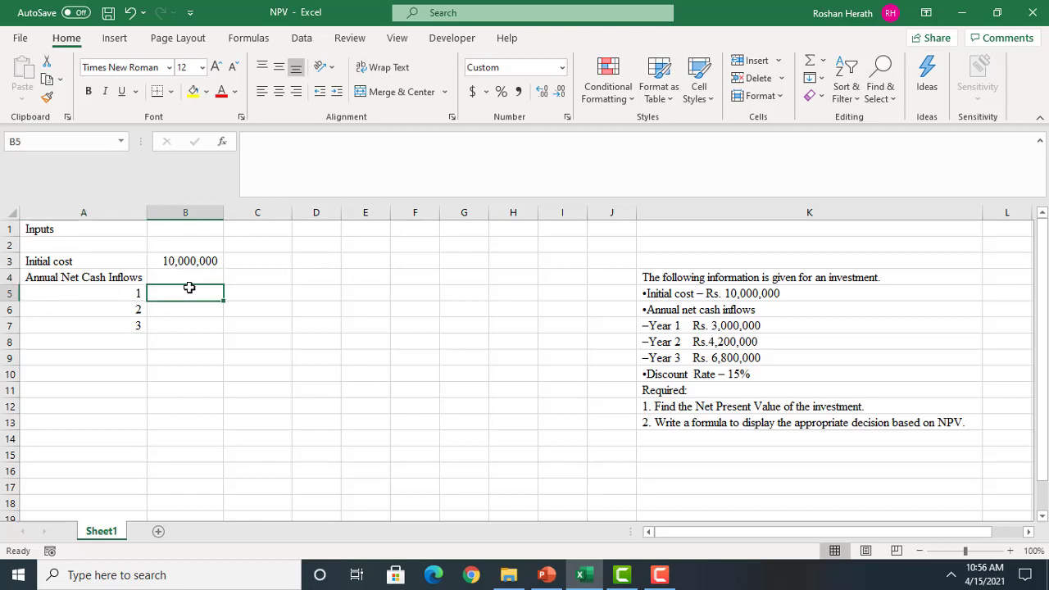
text(3,000,00)
text(0)
key(Return)
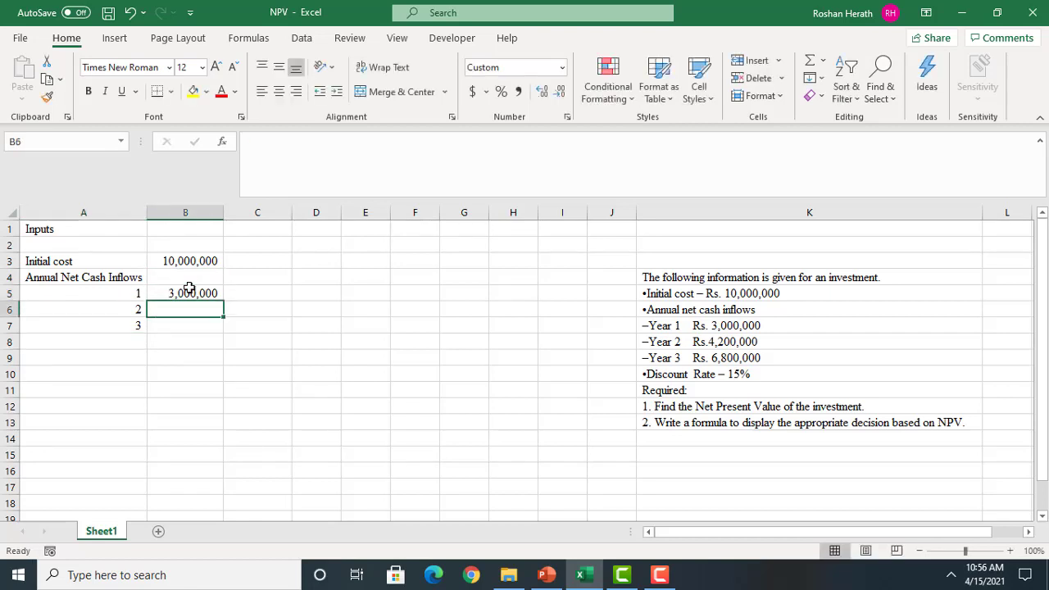
text(4200000)
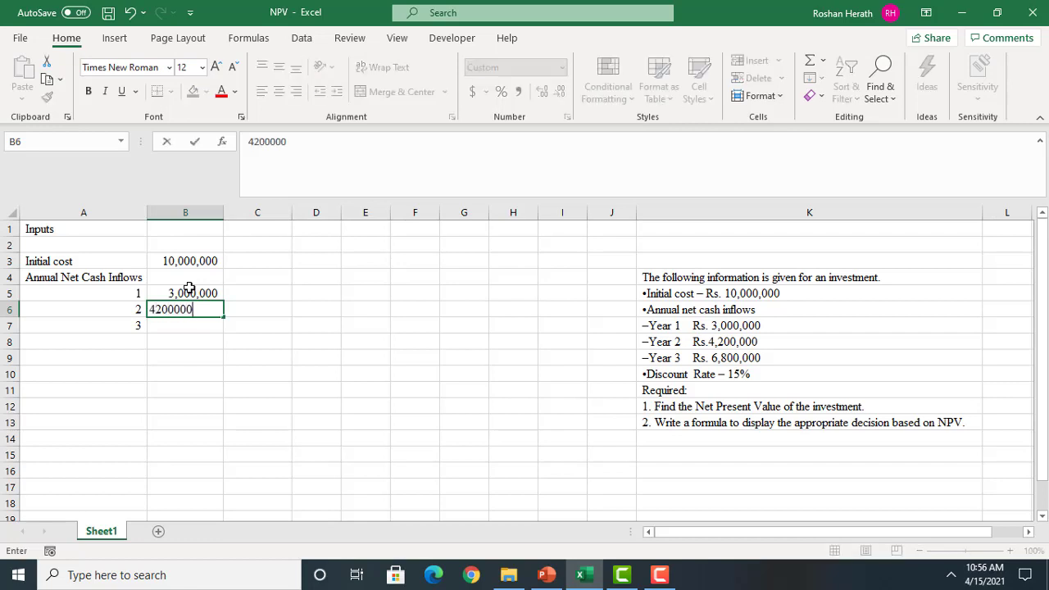
key(Return)
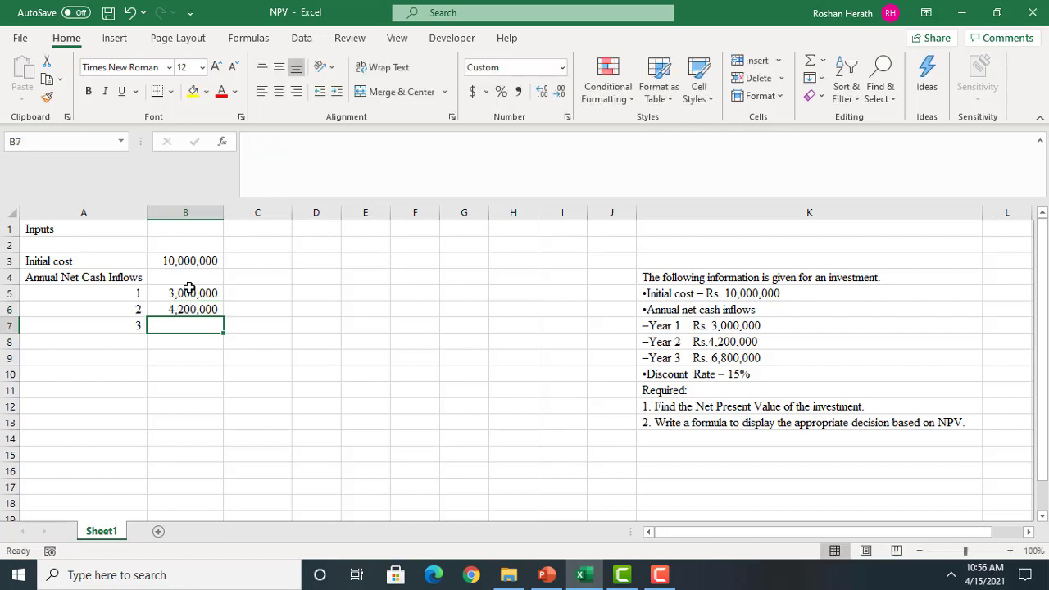
text(6800000)
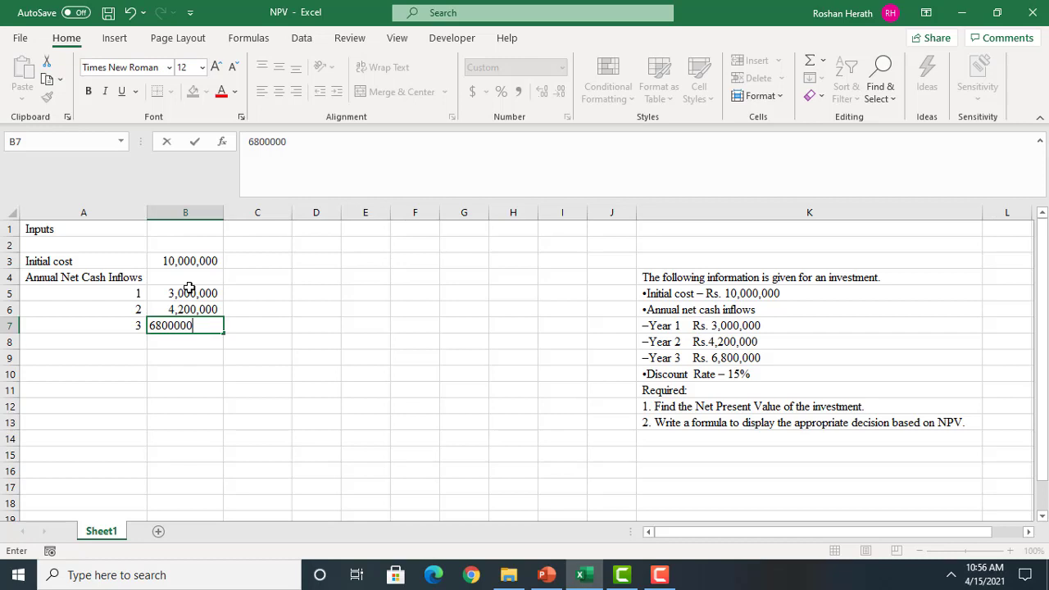
key(Return)
Enter the label "Discount Rate" in A8 and the rate 15% in B8
click(79, 336)
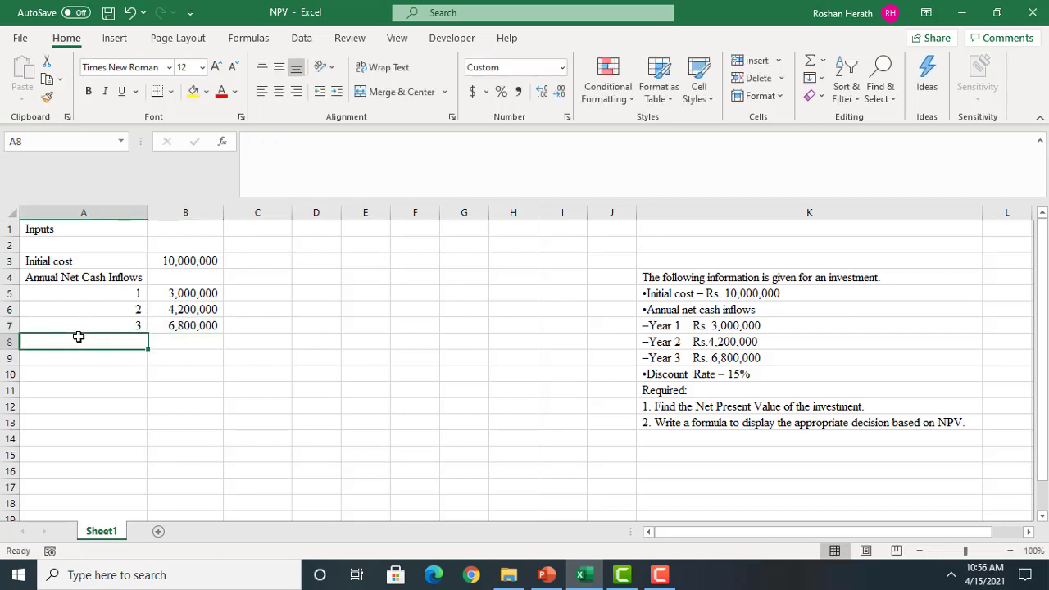
text(D)
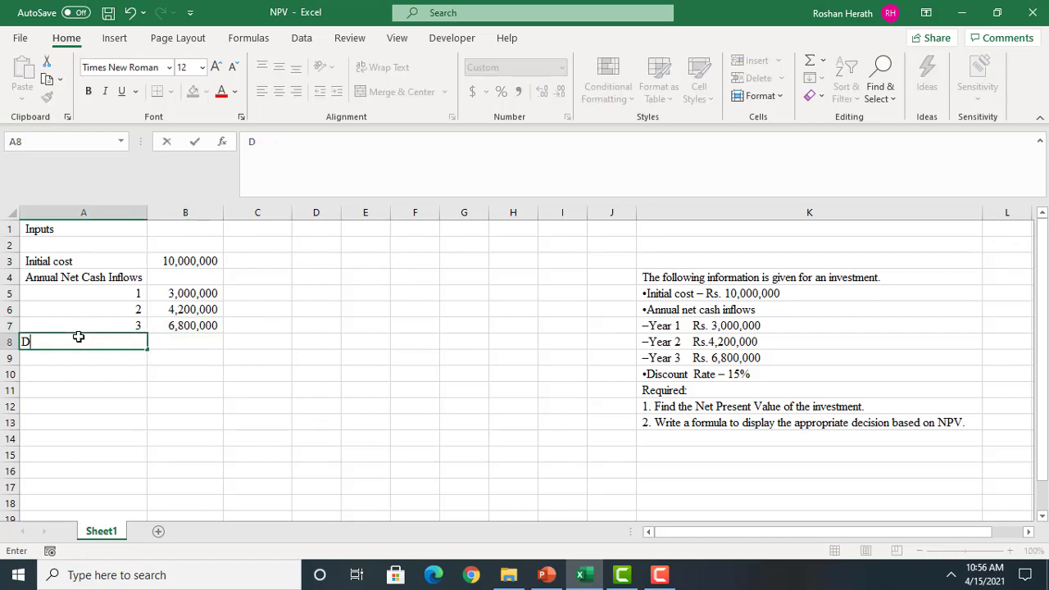
text(iscount Rate)
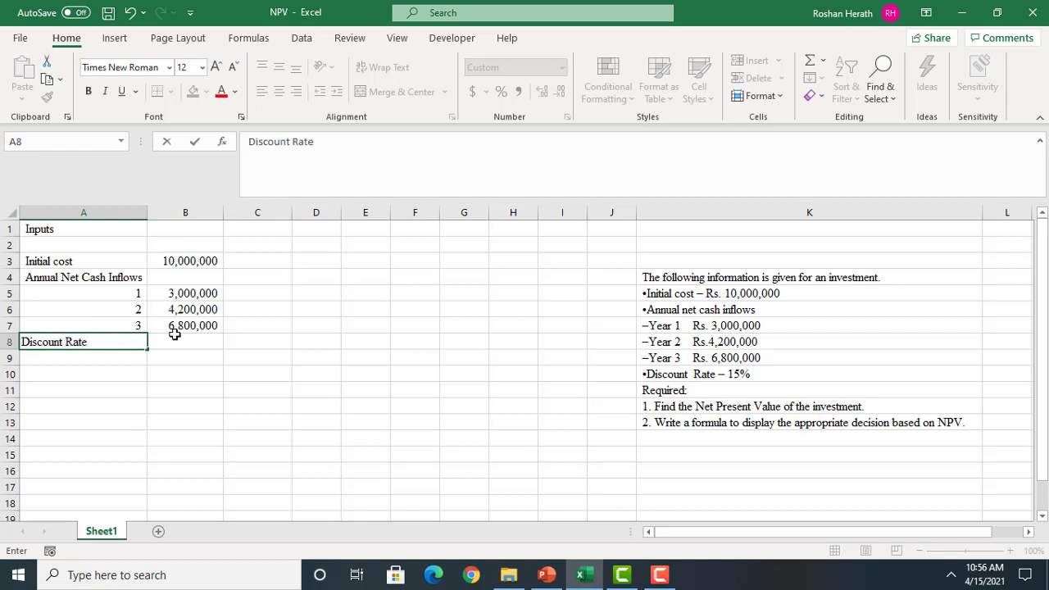
click(177, 339)
text(15)
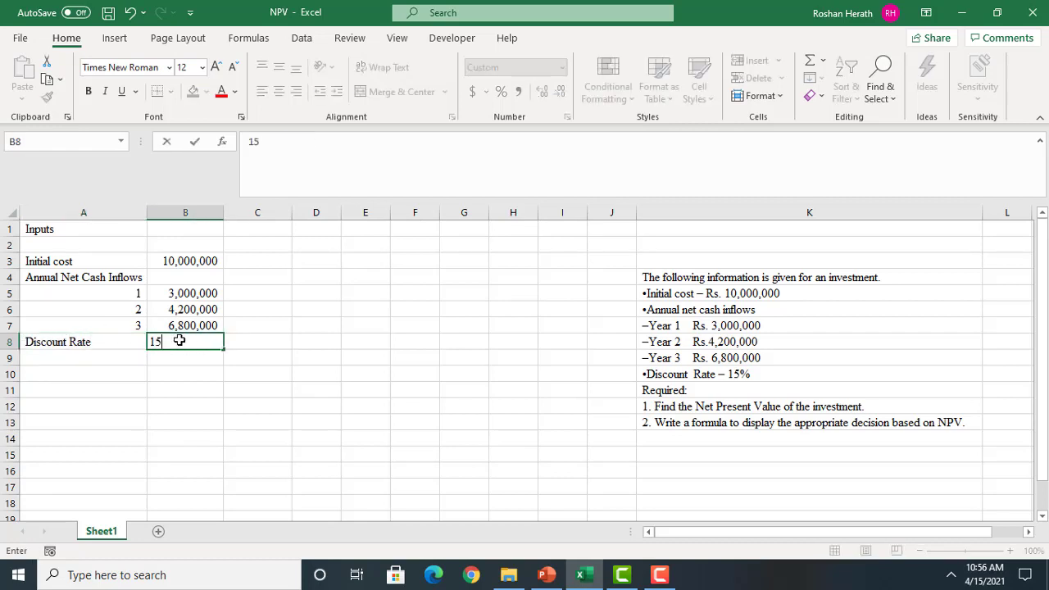
text(%)
key(Return)
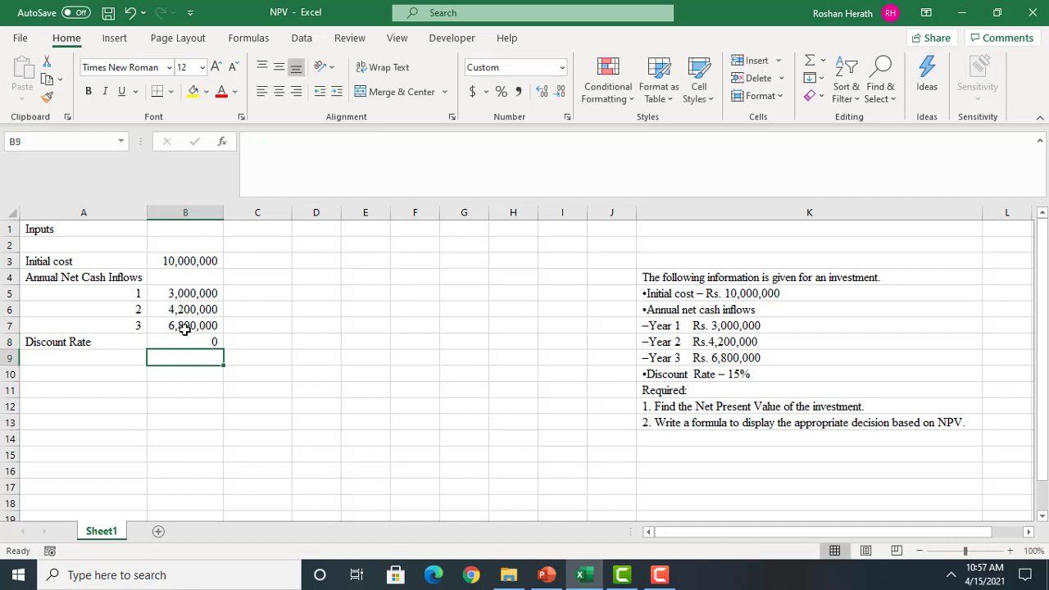
Format the discount rate in B8 as a percentage
click(194, 336)
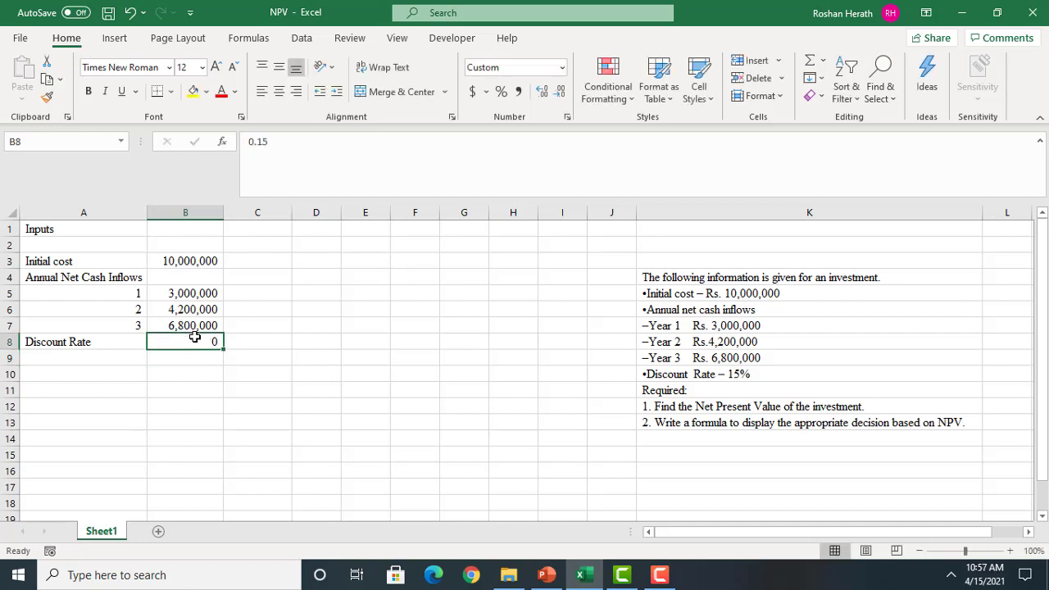
click(498, 91)
click(457, 329)
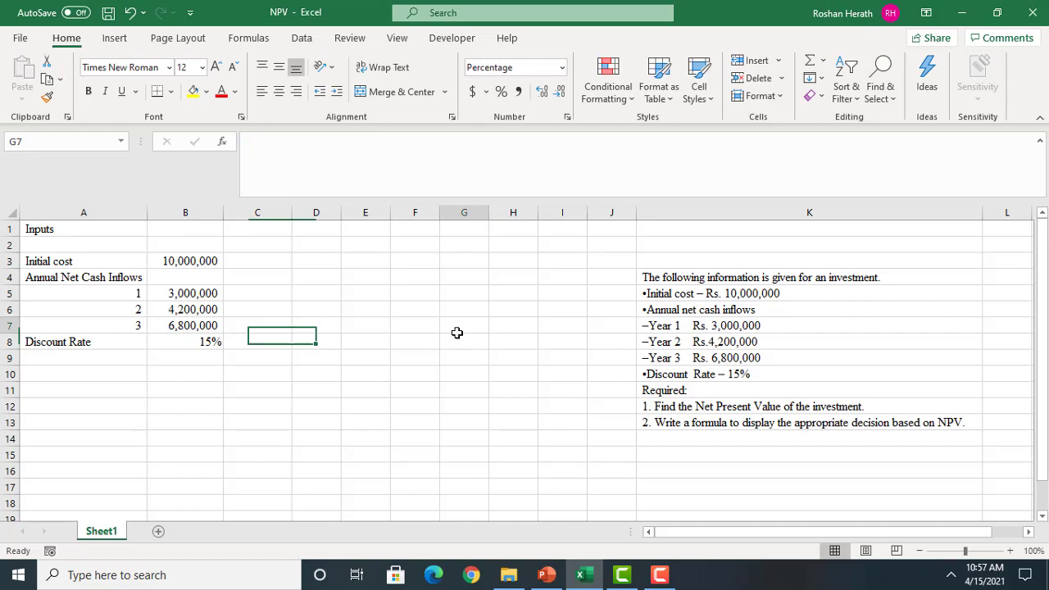
click(209, 401)
click(267, 380)
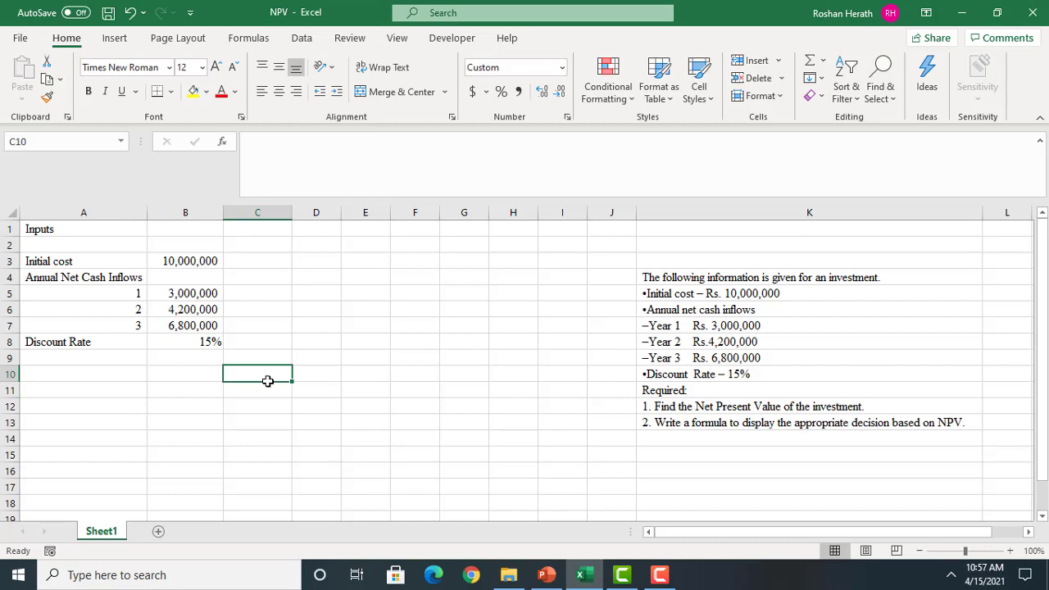
click(200, 389)
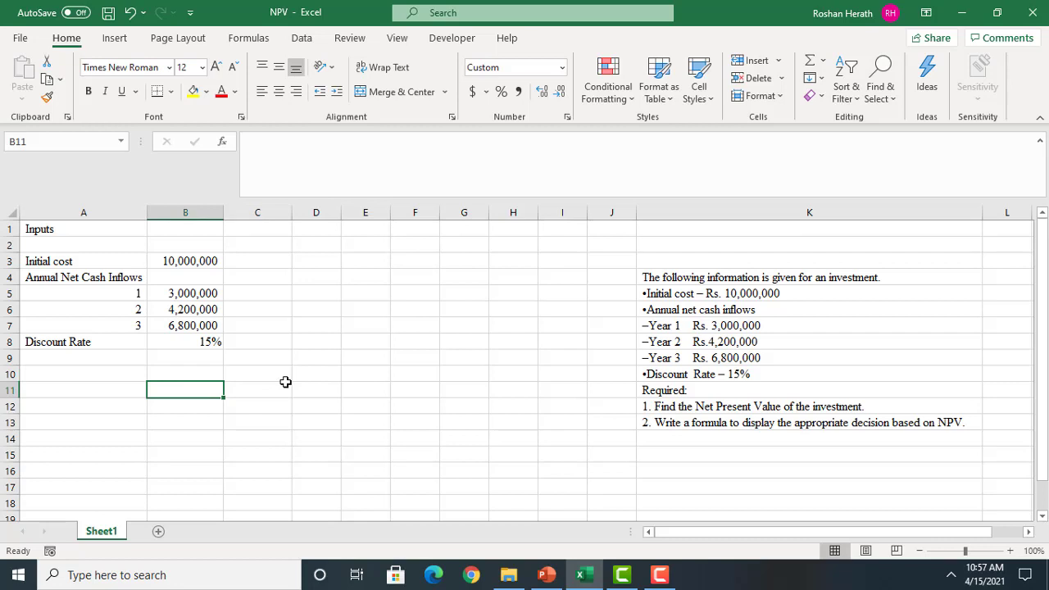
click(107, 392)
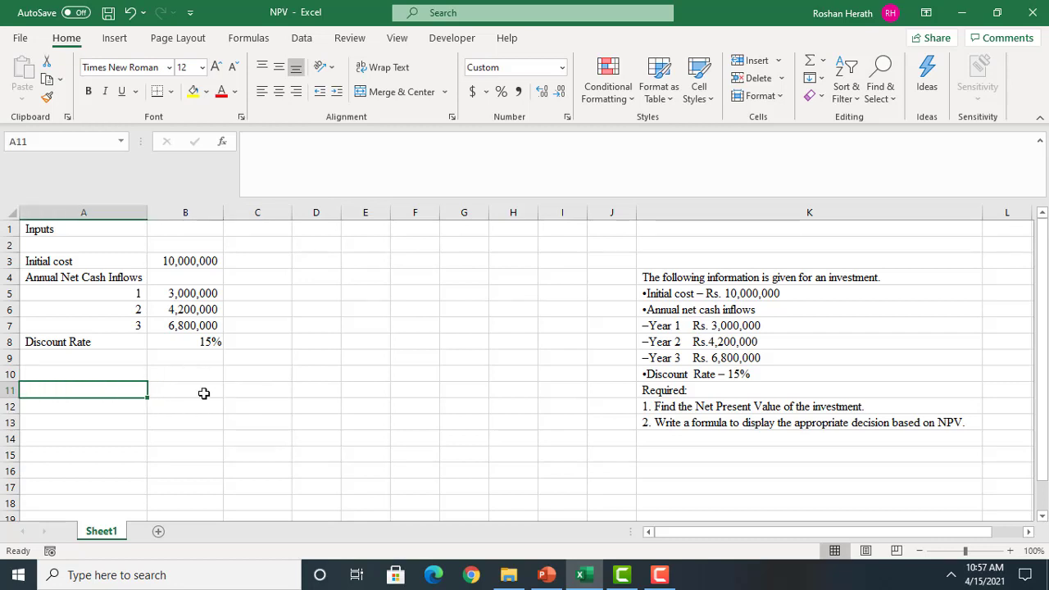
click(318, 275)
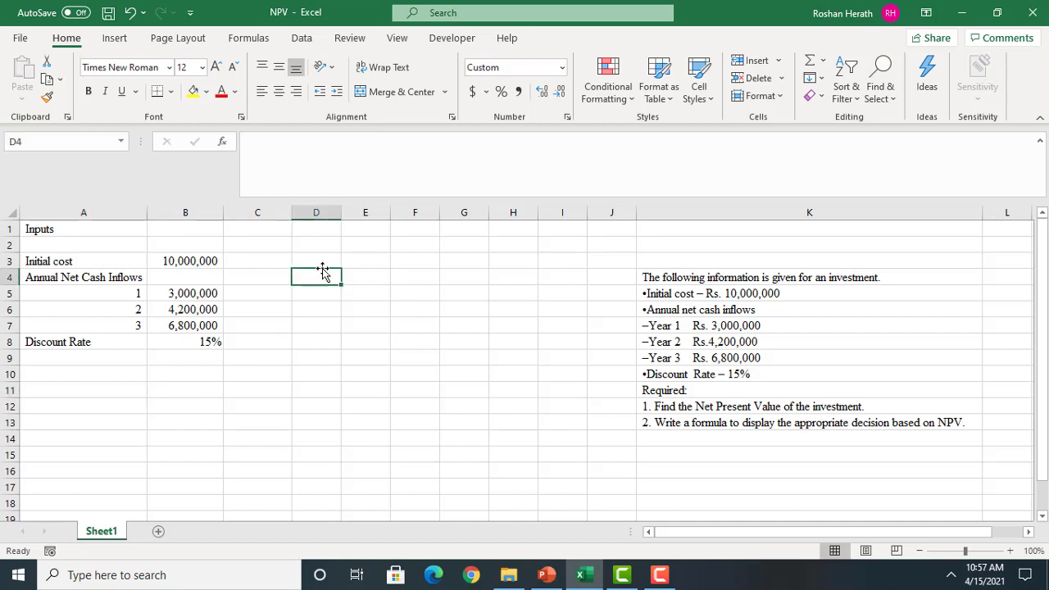
Enter the column heading "Period" in D3
click(328, 257)
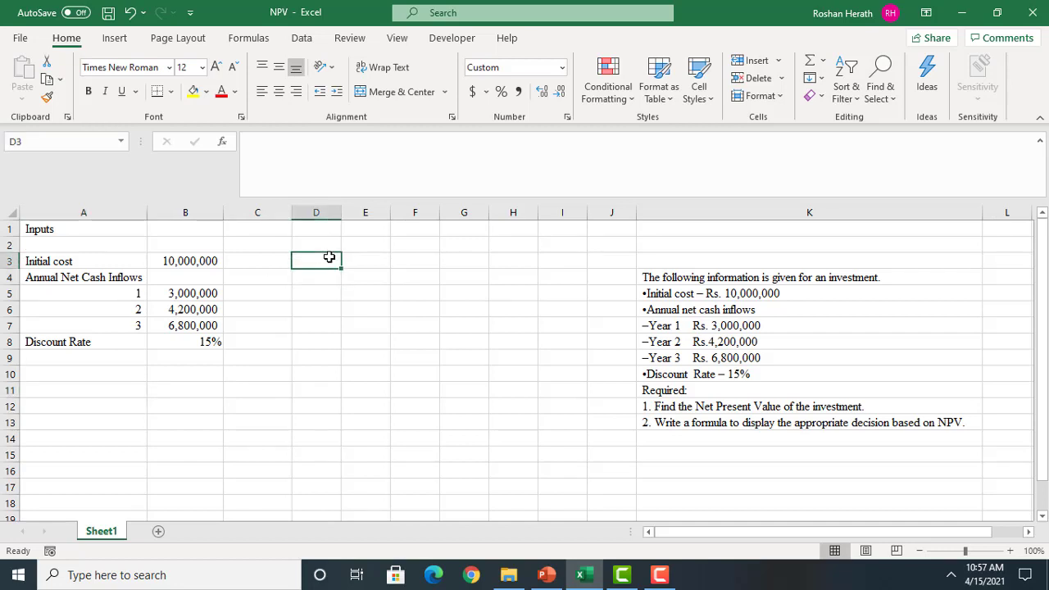
text(p)
key(BackSpace)
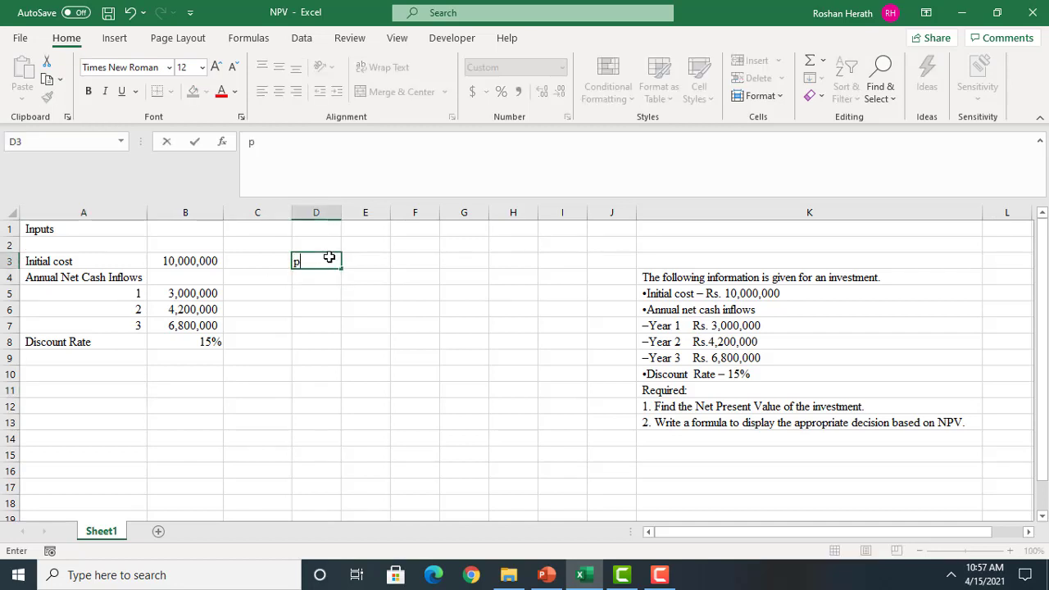
key(BackSpace)
text(Period)
click(362, 258)
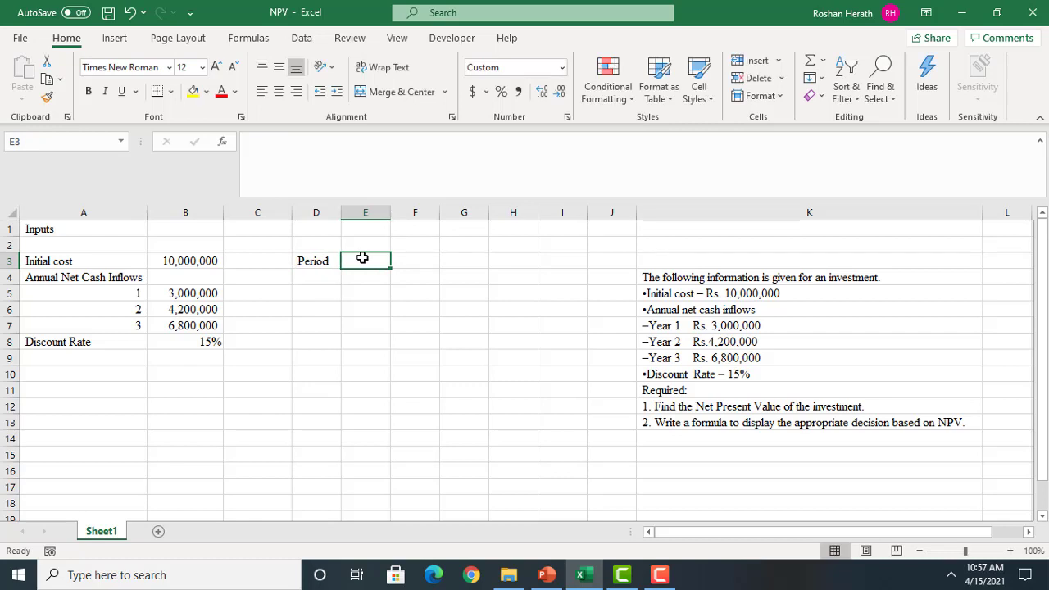
Enter the period numbers 0, 1, 2 and 3 in cells D4 to D7
click(318, 278)
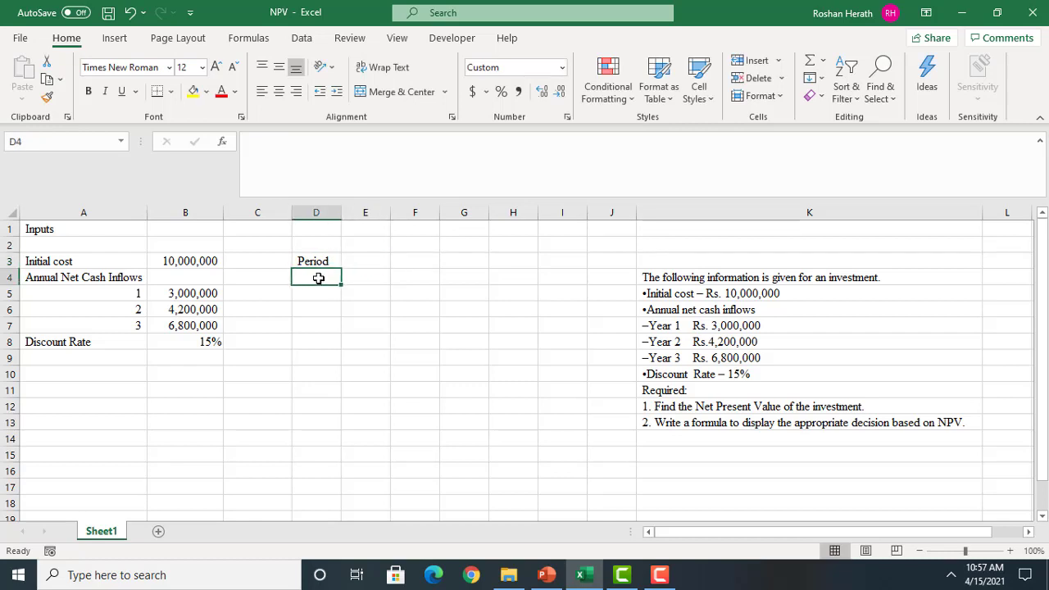
text(0)
key(Return)
text(1)
key(Return)
text(2)
key(Return)
text(3)
key(Return)
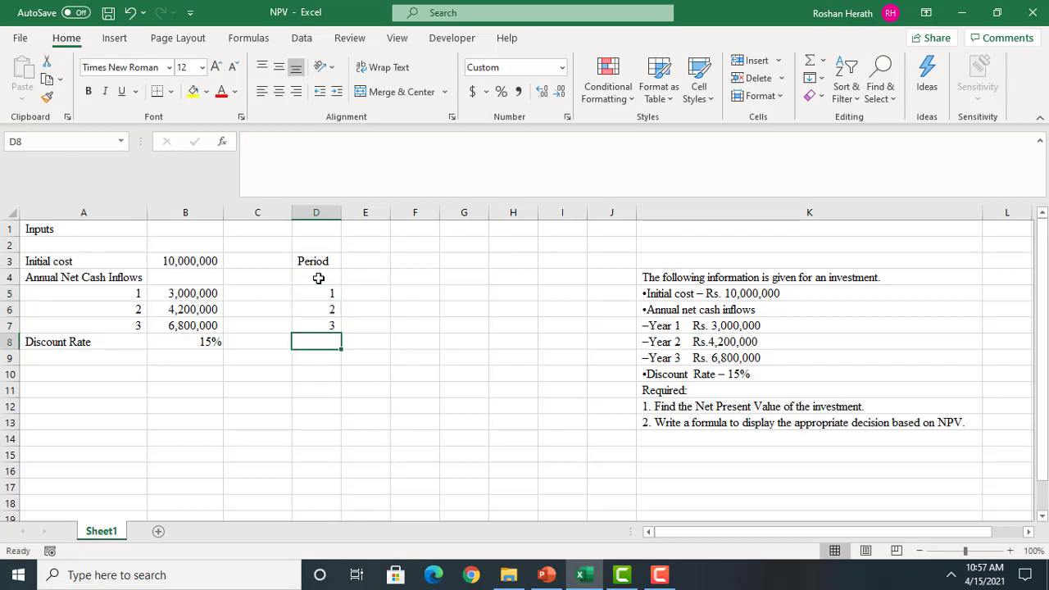
Enter the heading "Net Cashflow" in E3 and widen column E to fit it
click(385, 276)
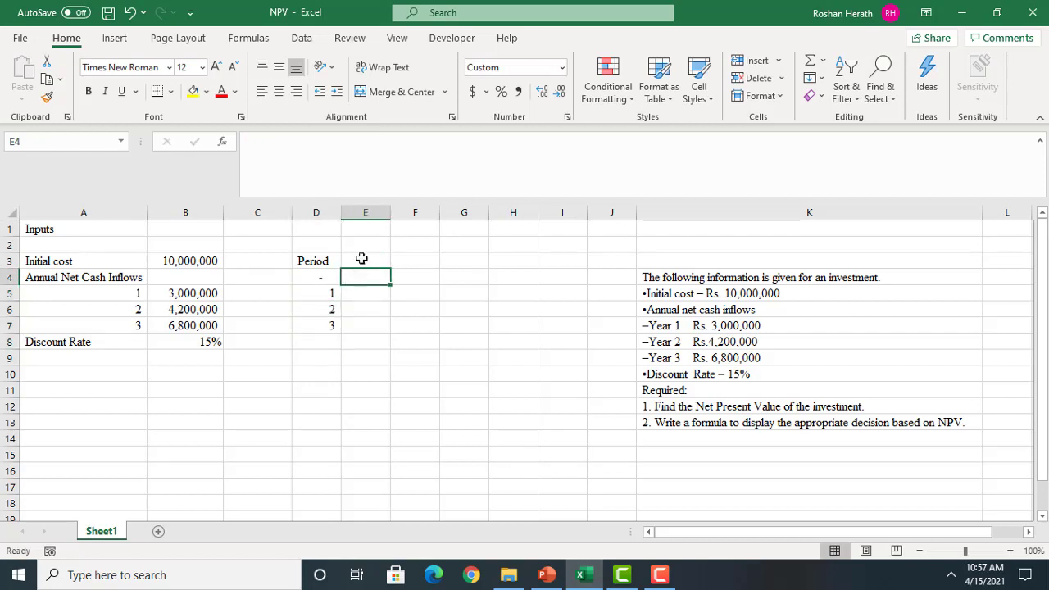
click(364, 254)
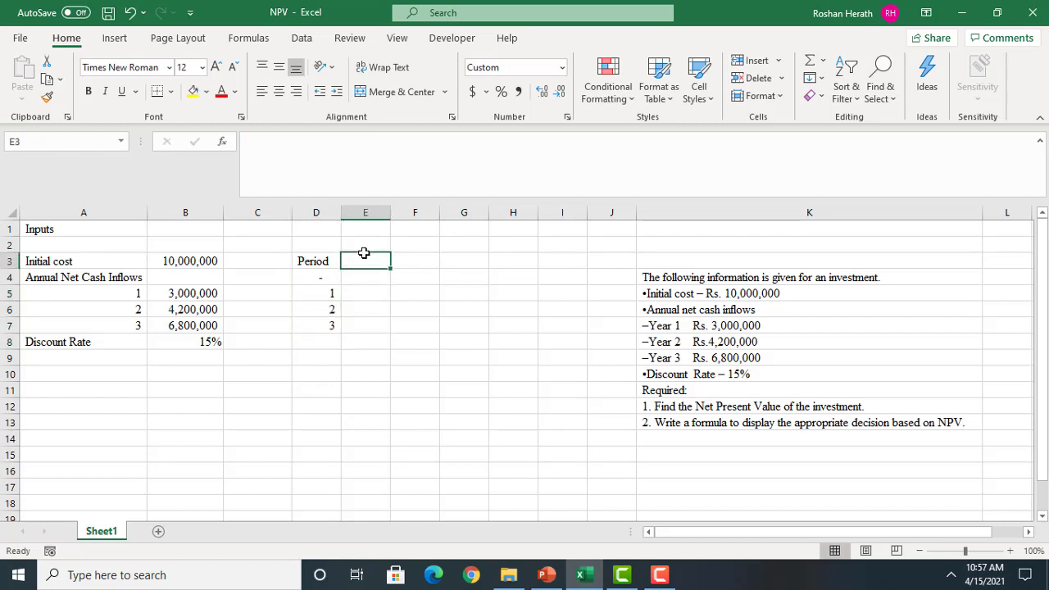
text(Net)
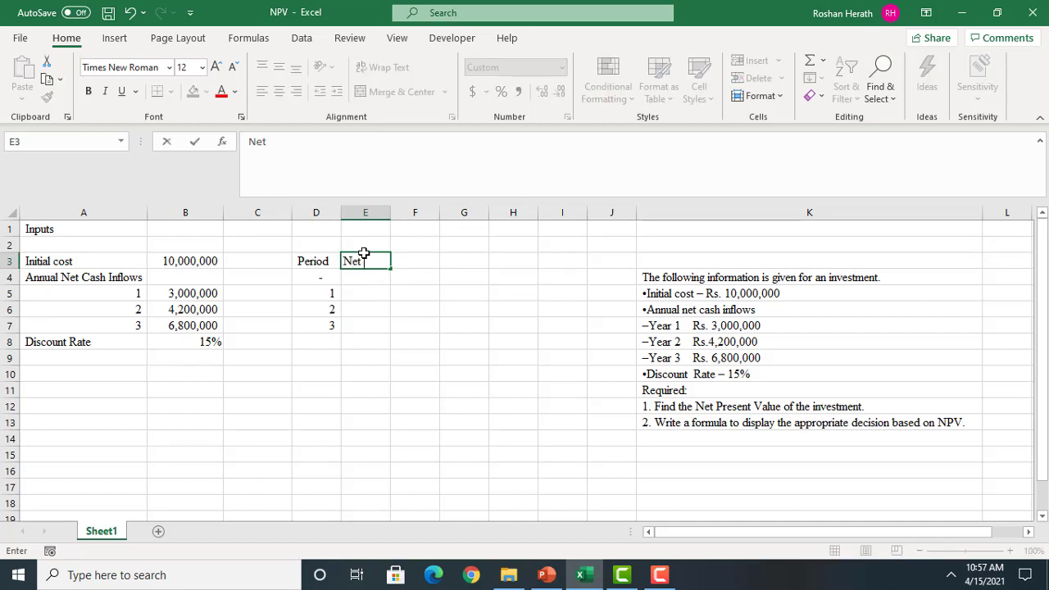
text( Cashflow)
key(Return)
click(394, 320)
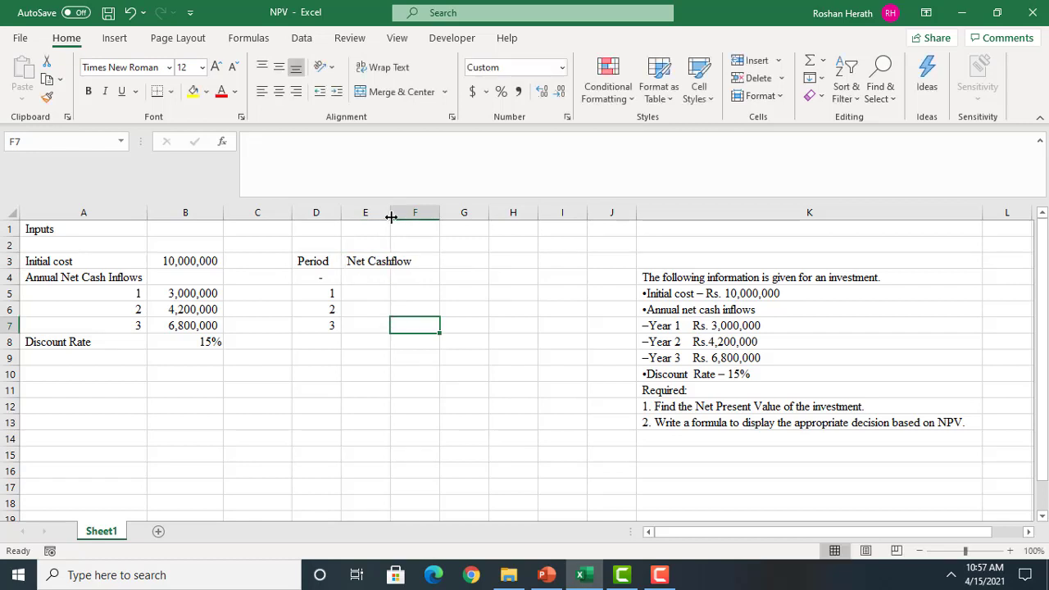
drag(391, 216, 421, 215)
click(395, 287)
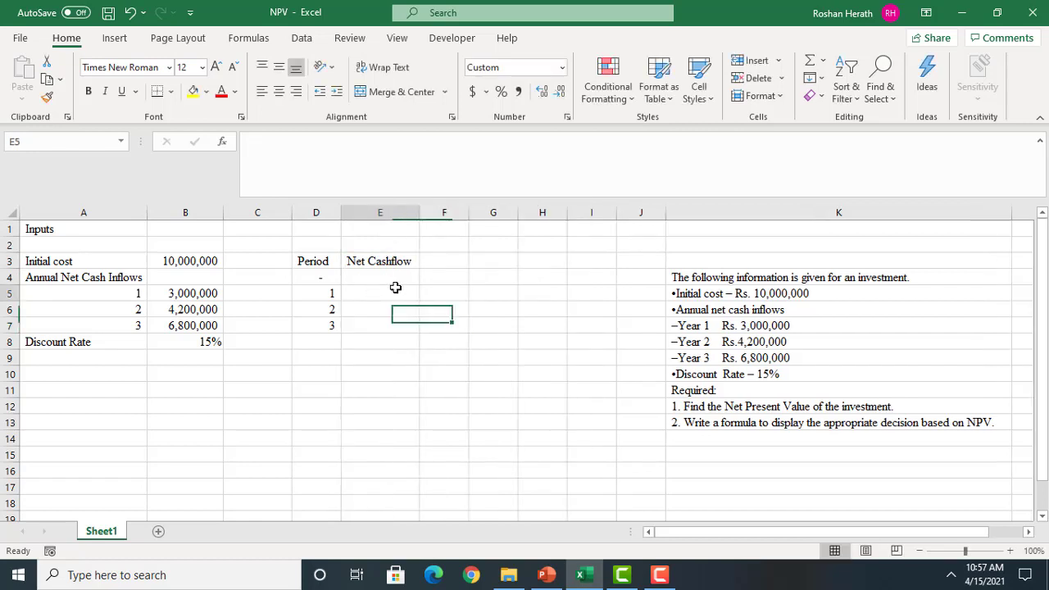
Enter a formula in E4 that returns the initial cost from B3 as a negative cash flow
click(391, 271)
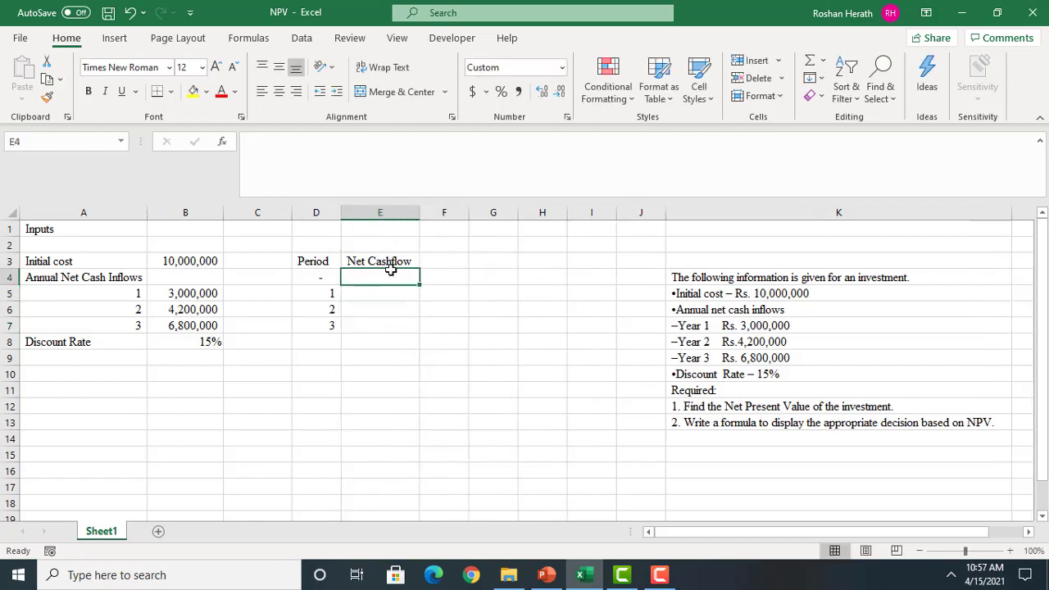
text(-)
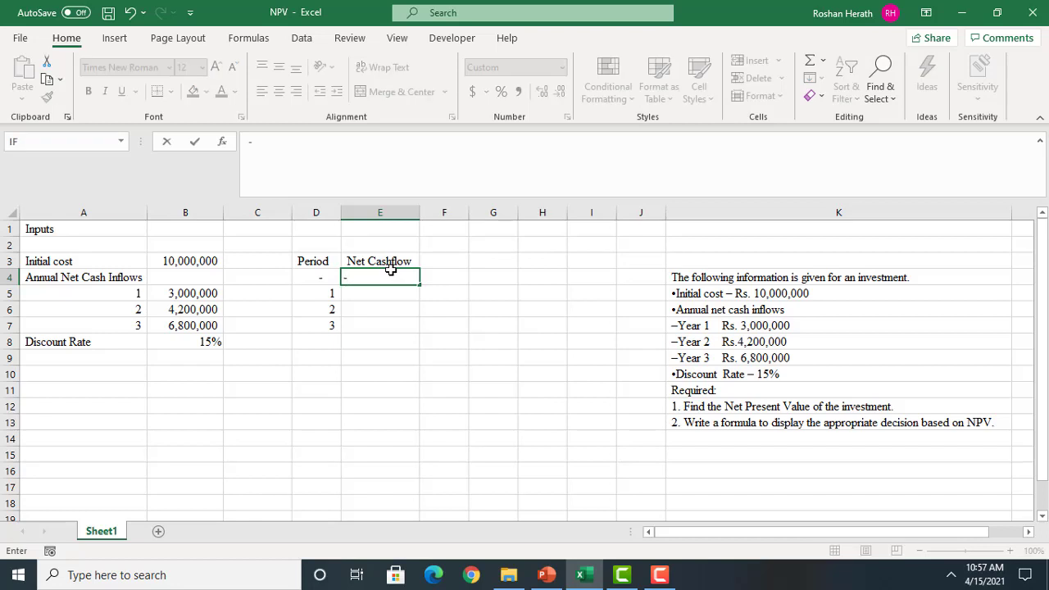
click(157, 264)
key(Return)
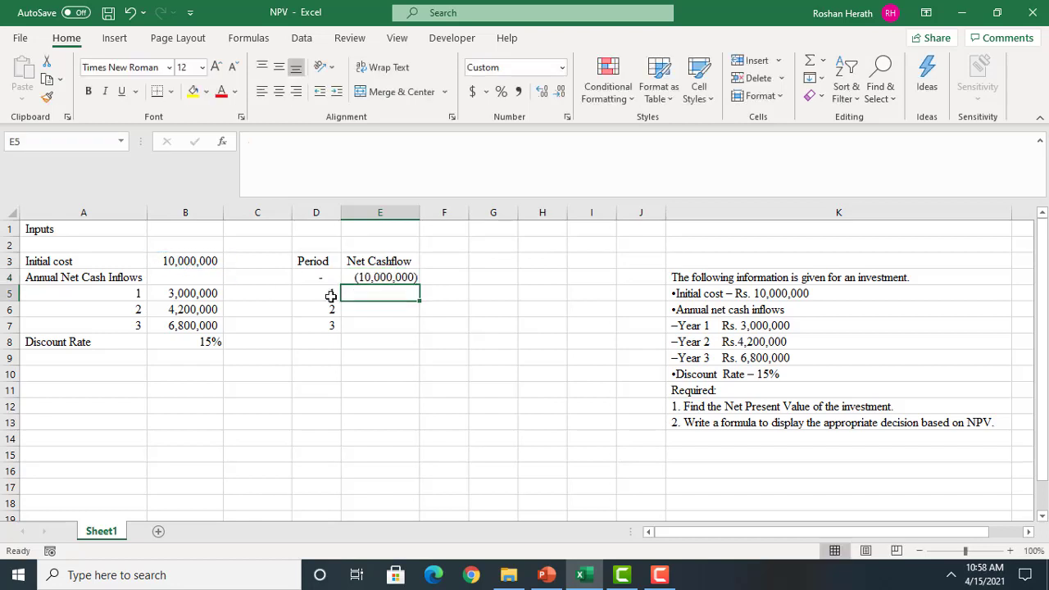
Link E5, E6 and E7 to the yearly cash inflows with the formulas =B5, =B6 and =B7
text(=)
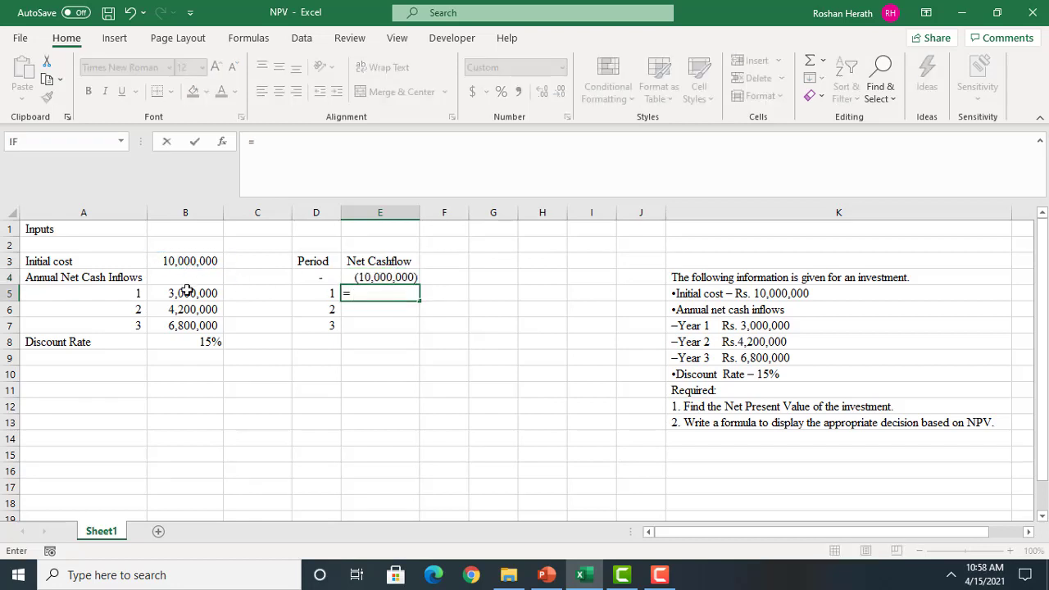
click(187, 292)
key(Return)
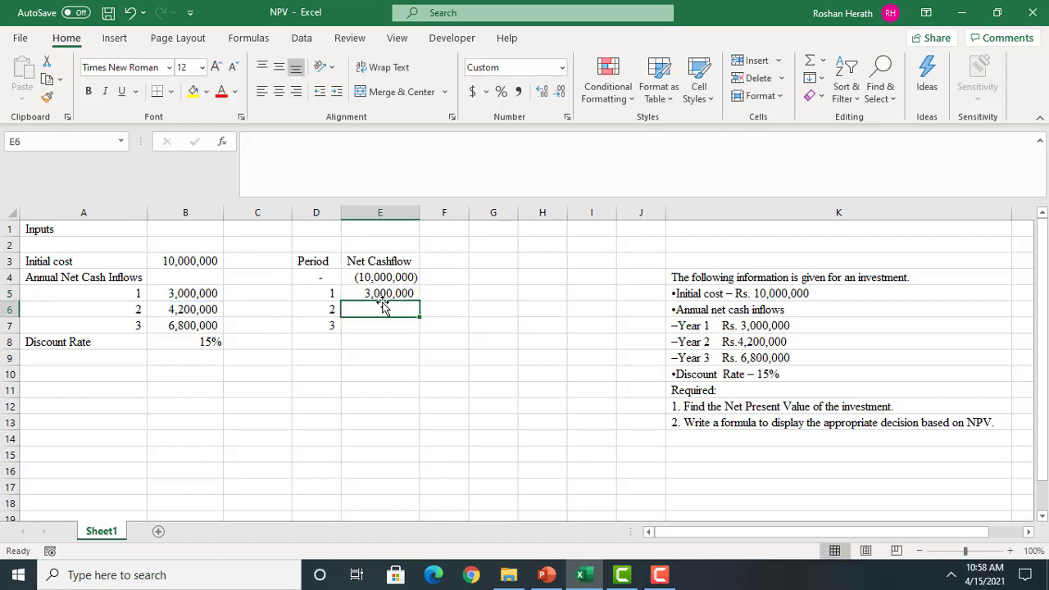
text(=)
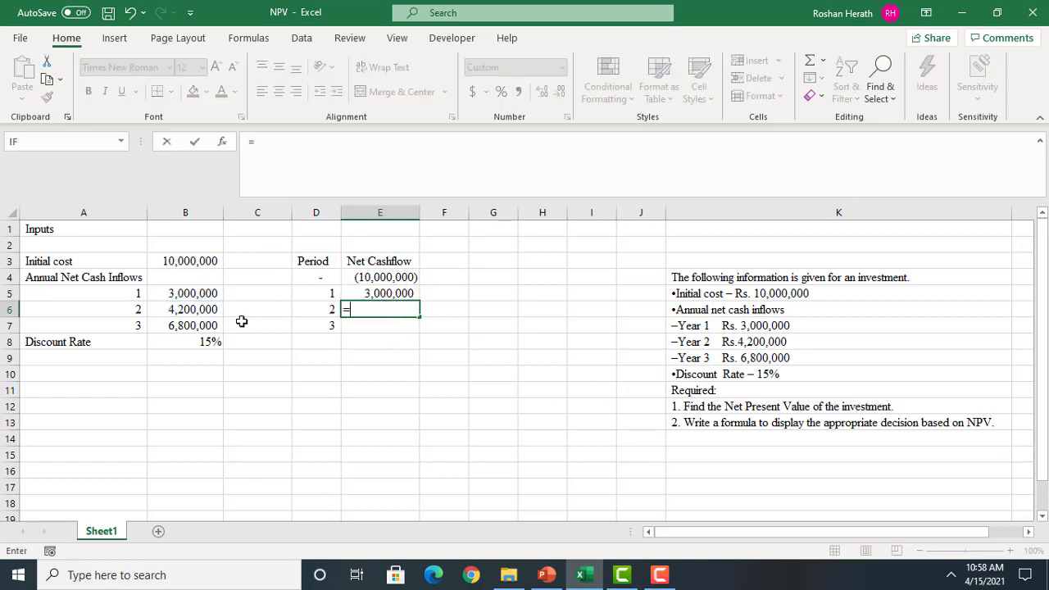
click(157, 309)
key(Return)
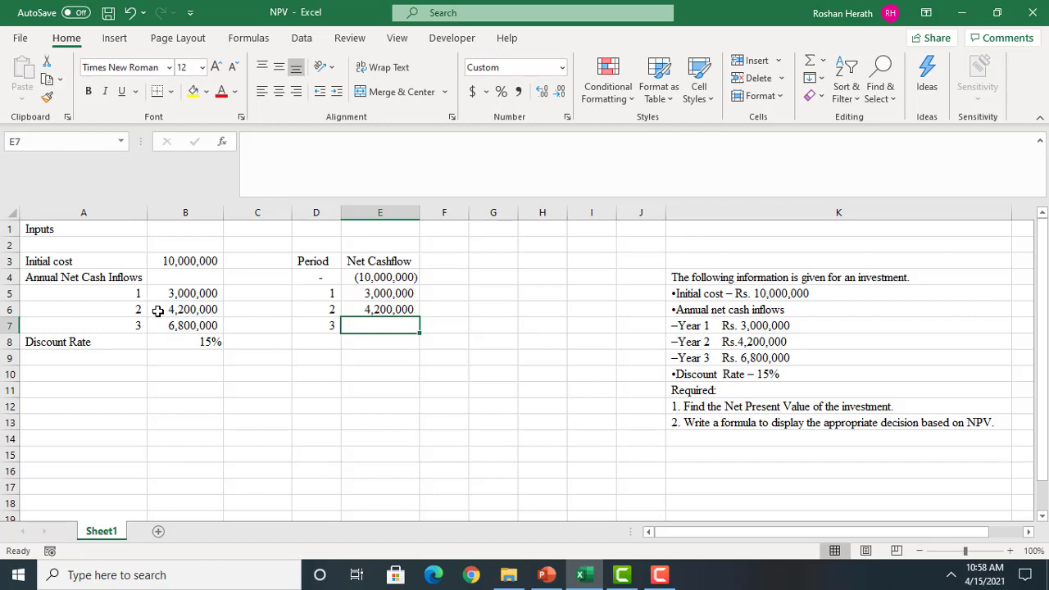
text(=)
click(189, 325)
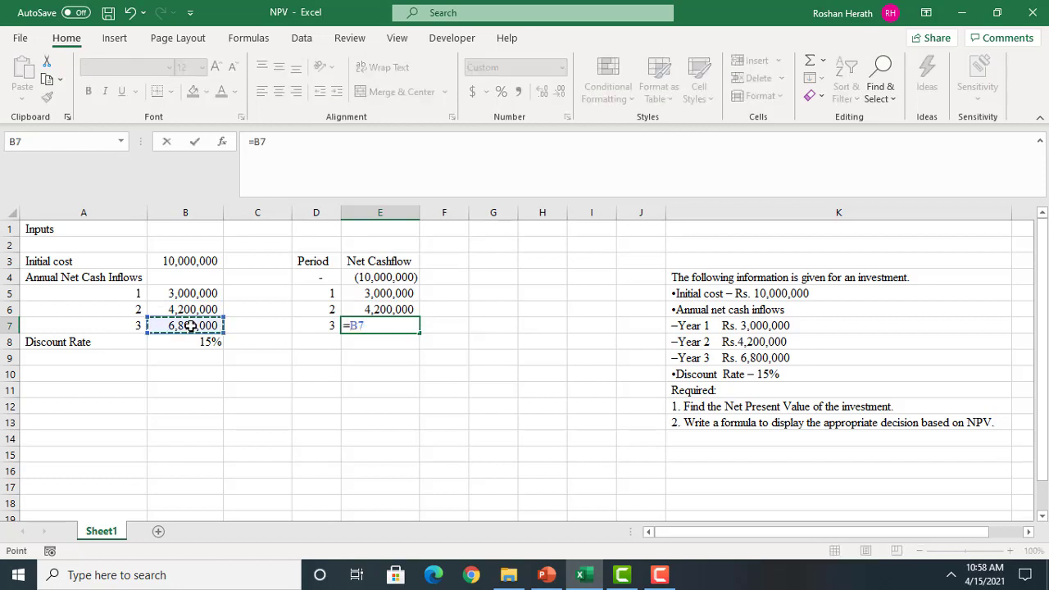
key(Return)
click(500, 388)
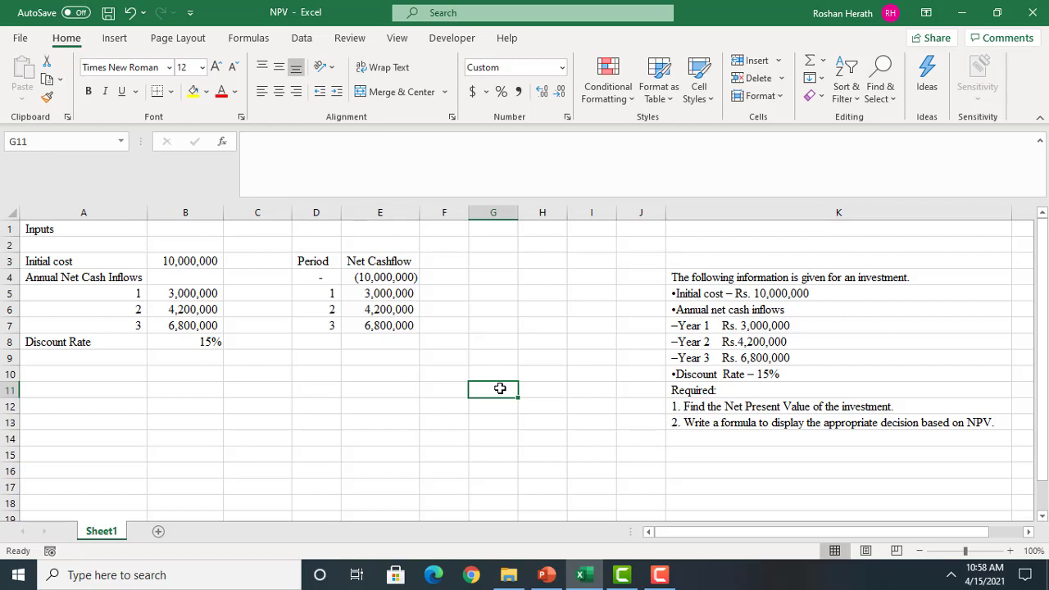
Enter the heading "Discount Rate" in F3 and autofit column F to it
click(449, 264)
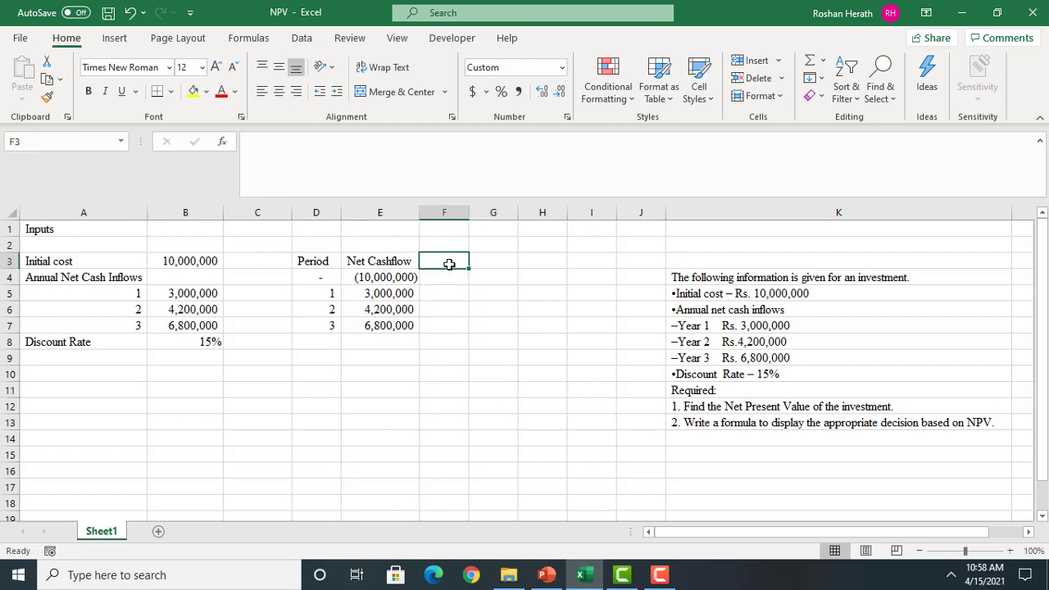
text(Discount)
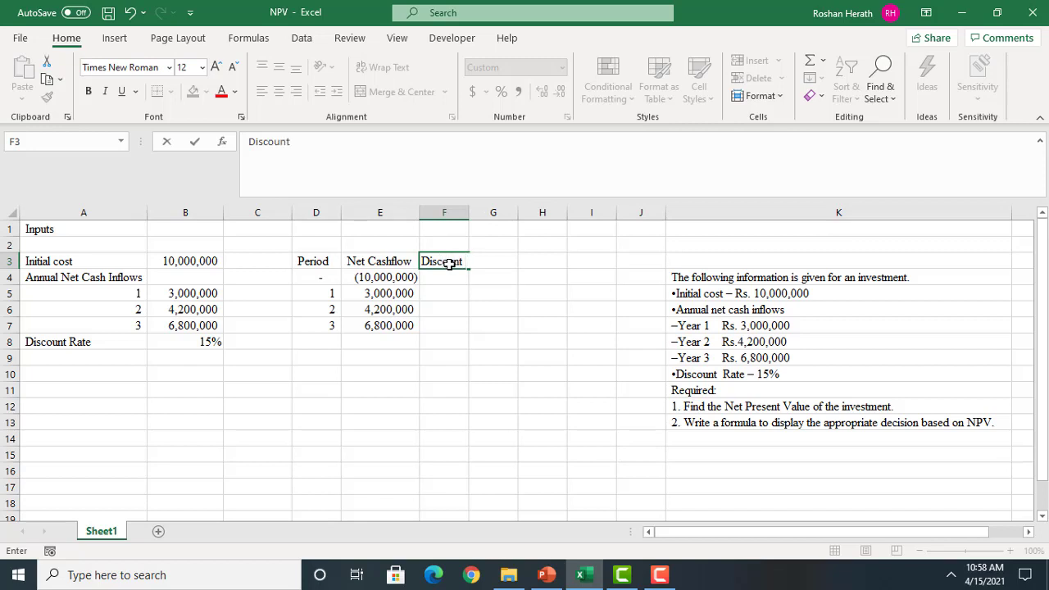
text( Rate)
click(465, 380)
drag(464, 210, 464, 210)
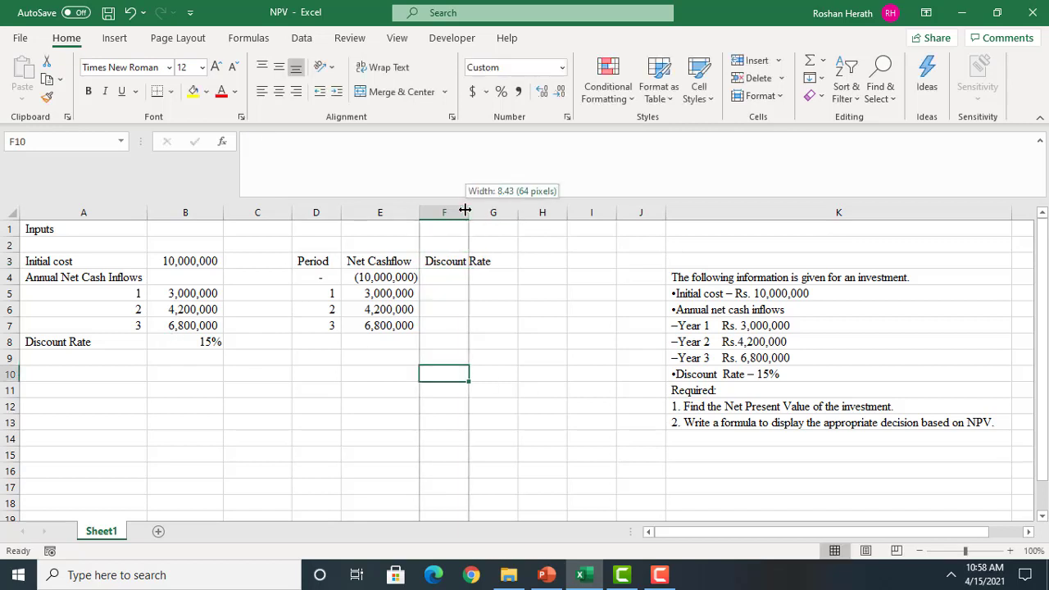
double_click(464, 209)
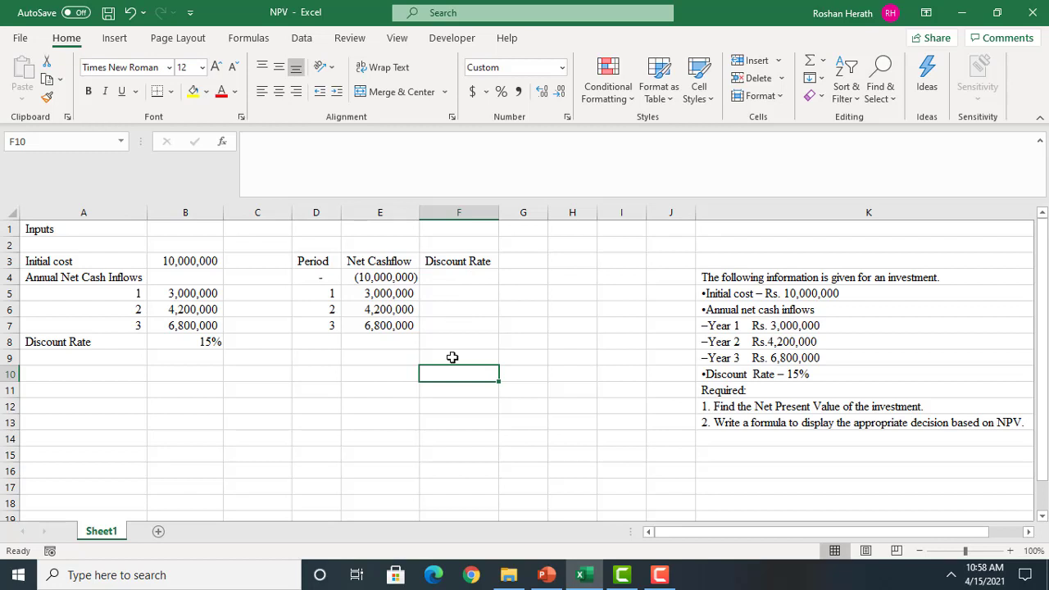
Enter the discount factor 1 for period 0 in F4
click(456, 277)
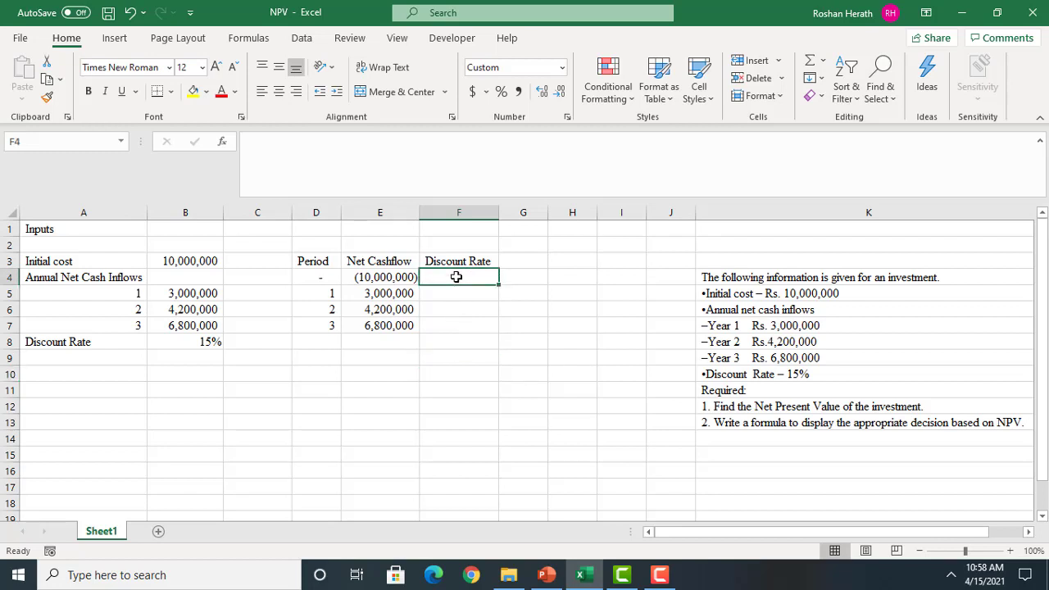
text(1)
key(Return)
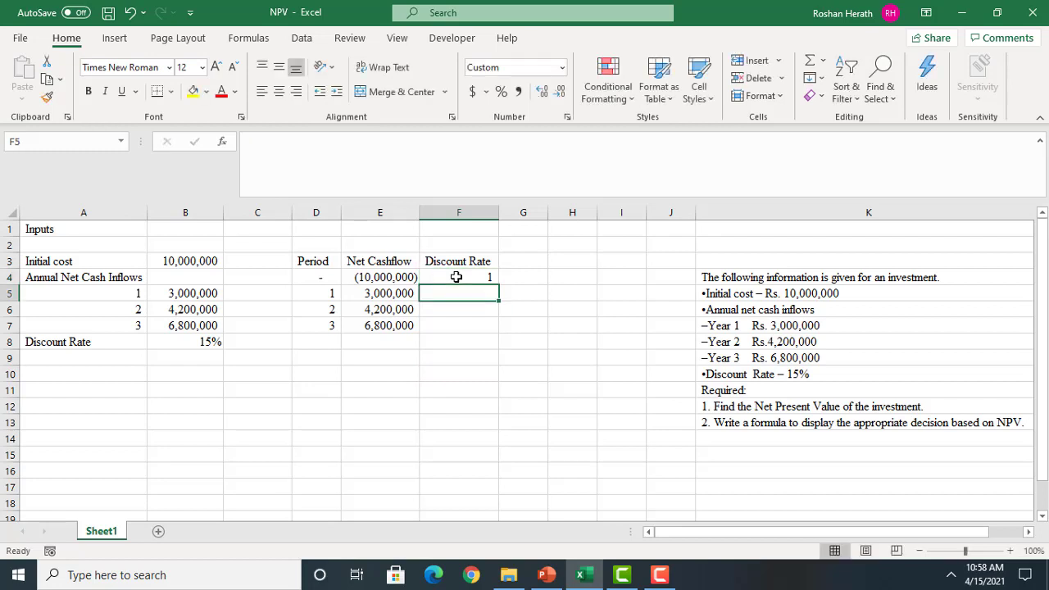
Calculate the period 1 discount factor in F5 with the formula =1/1.15^1
text(=)
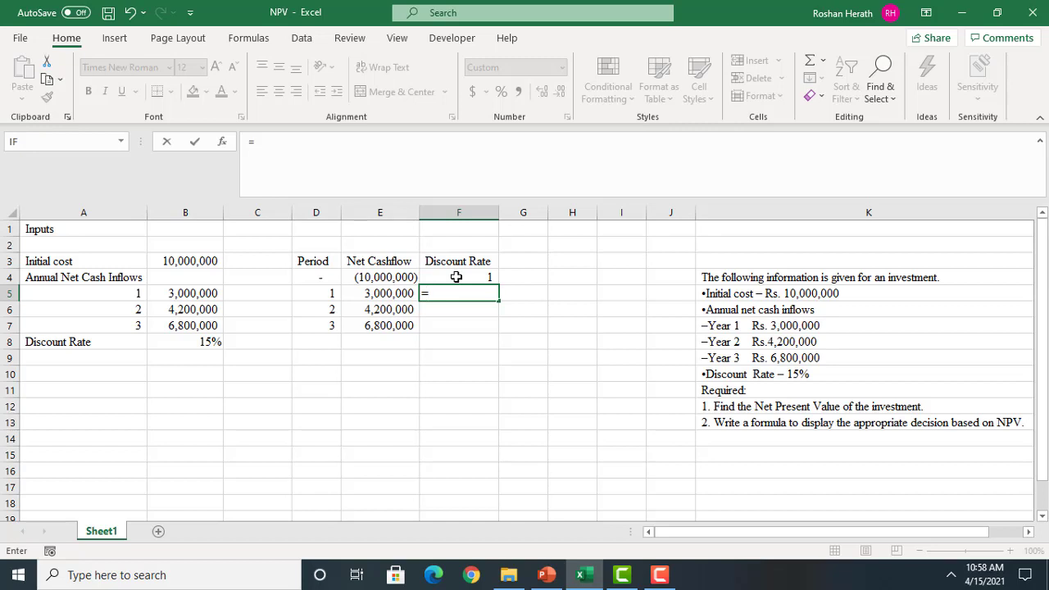
text(1/1)
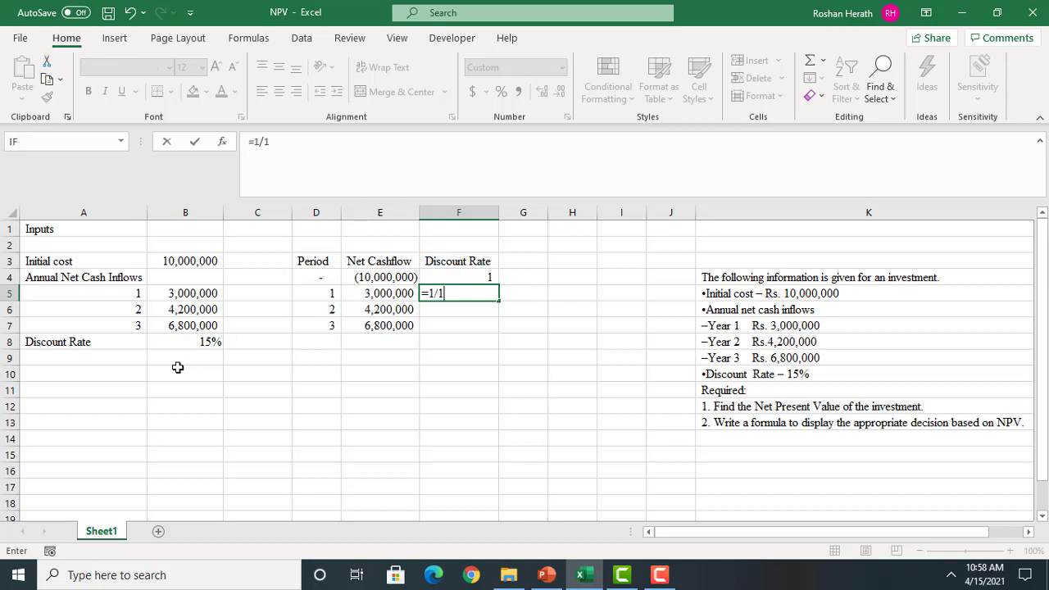
text(.15^1)
key(Return)
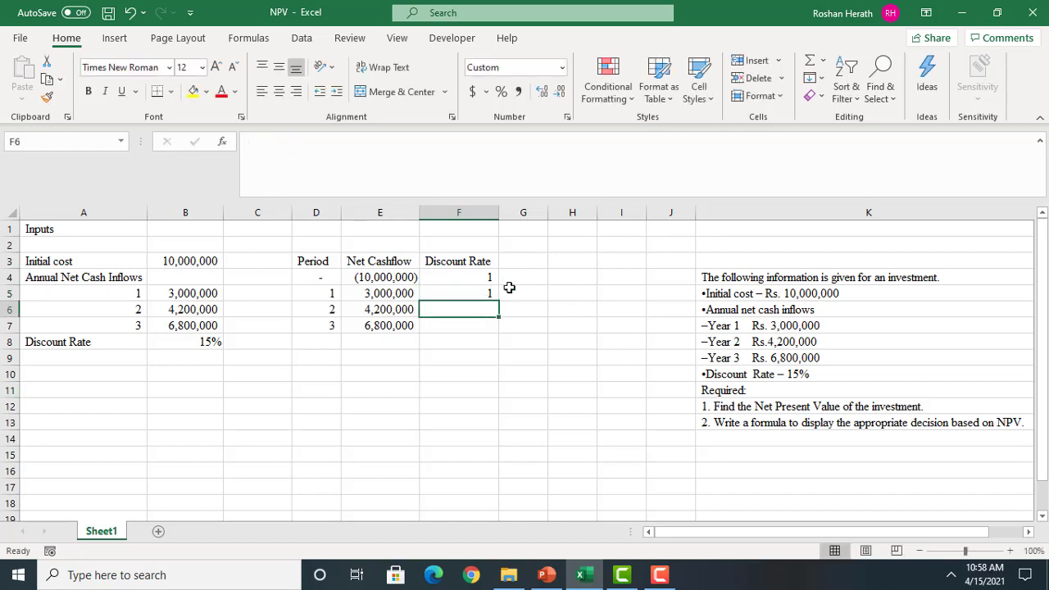
click(492, 288)
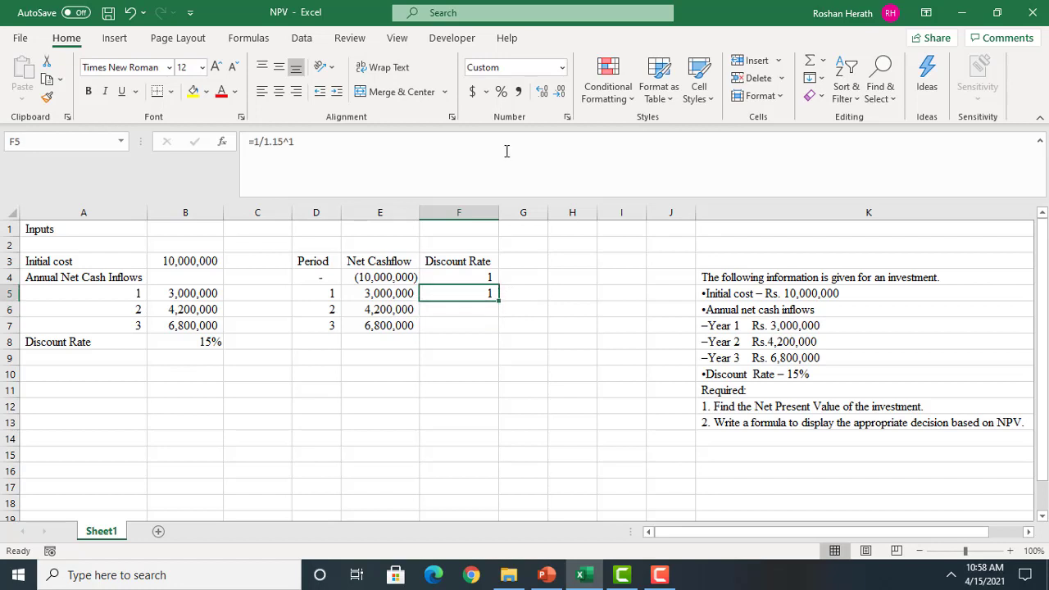
Format the period 1 discount factor in F5 to show three decimal places
click(541, 92)
click(540, 92)
click(541, 93)
click(541, 93)
click(541, 93)
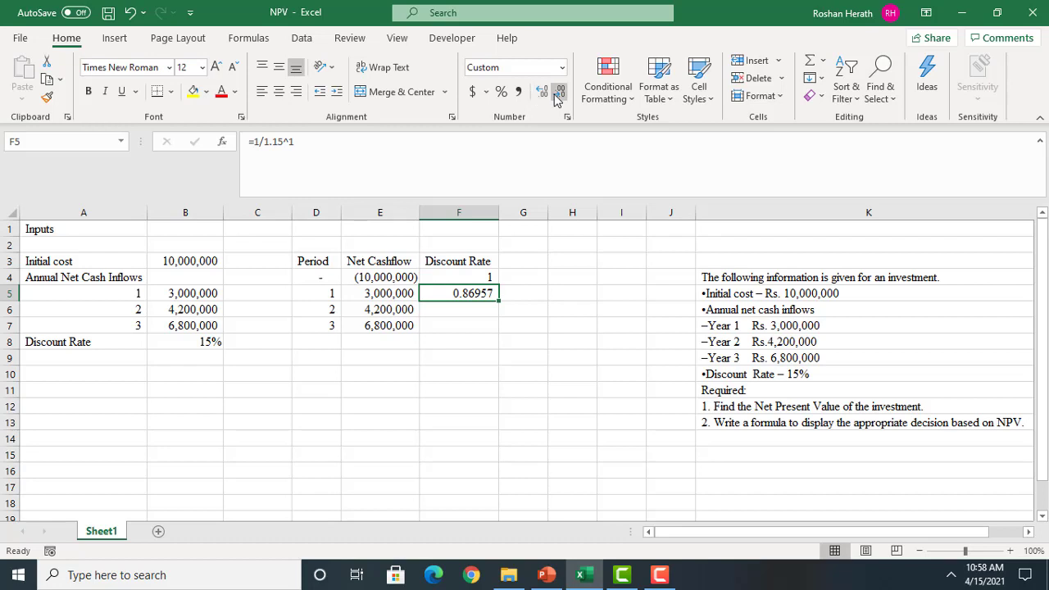
click(557, 93)
click(557, 93)
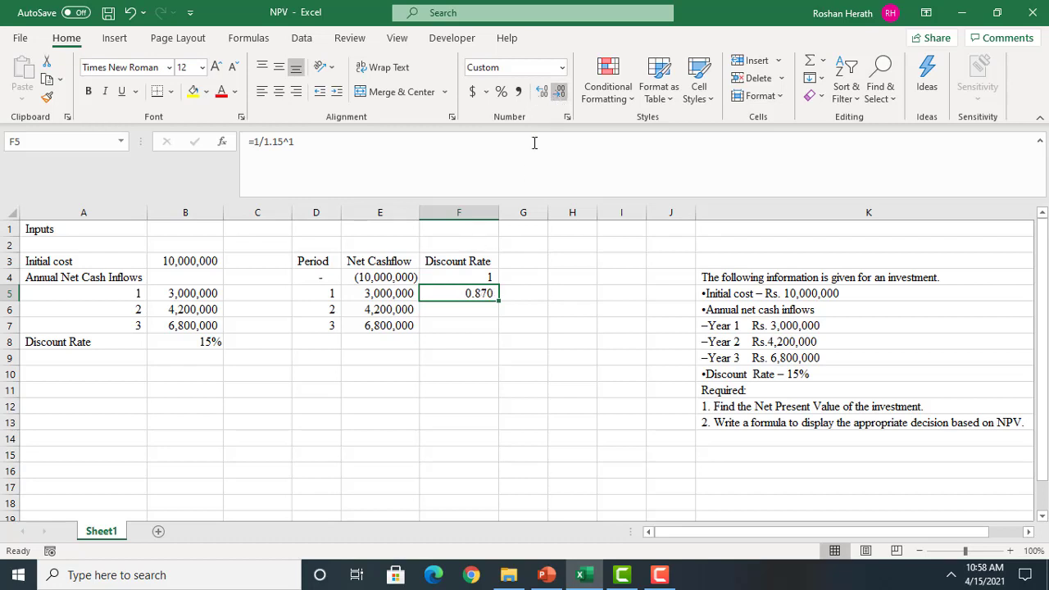
Calculate the period 2 discount factor in F6 with the formula =1/1.15^2 and show it with three decimal places
click(488, 310)
text(=1)
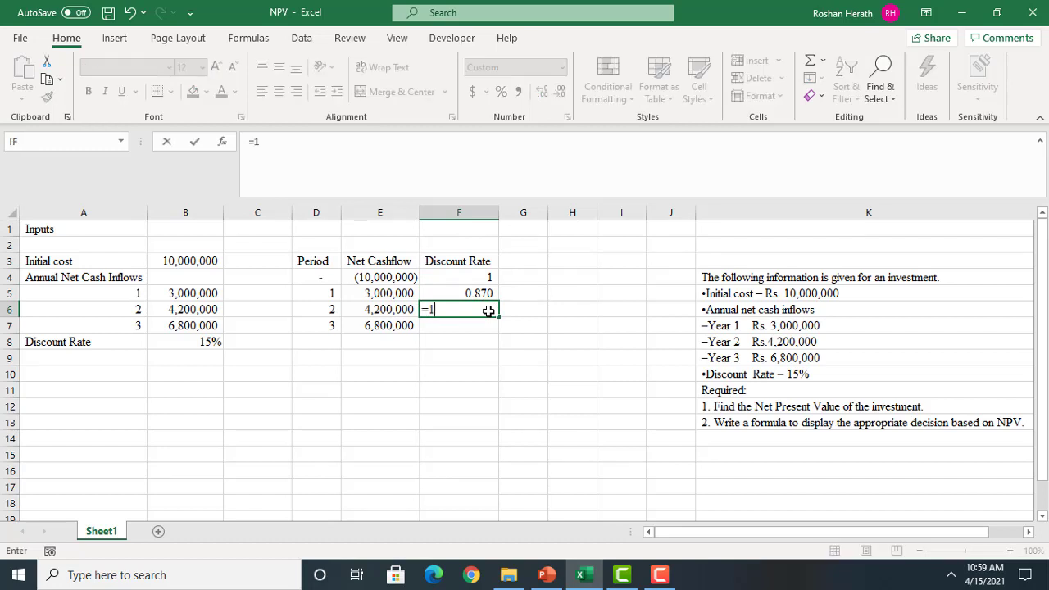
text(/1.15^2)
key(Return)
click(488, 311)
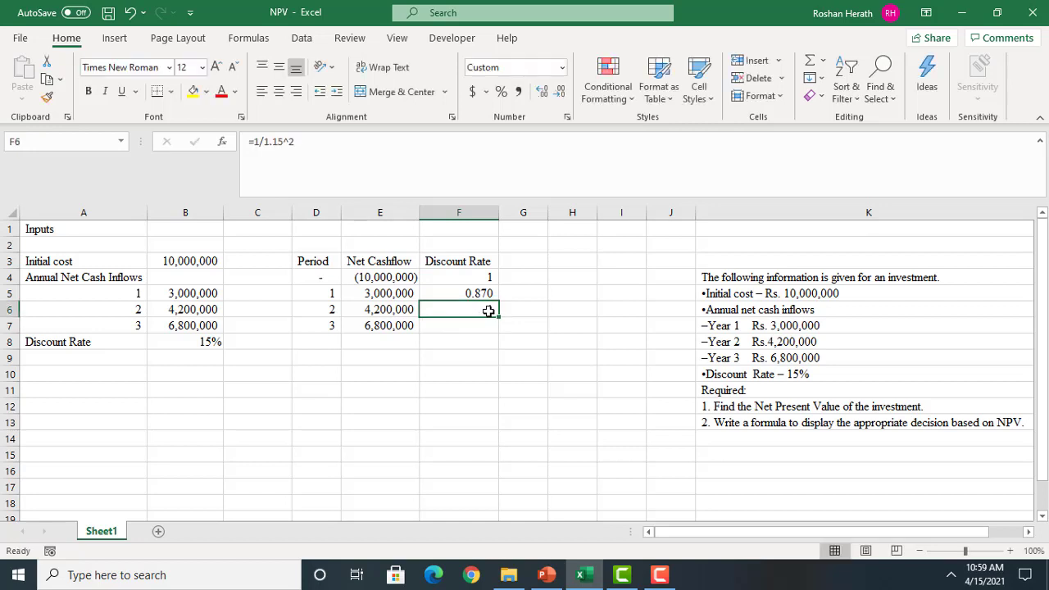
click(540, 92)
click(540, 91)
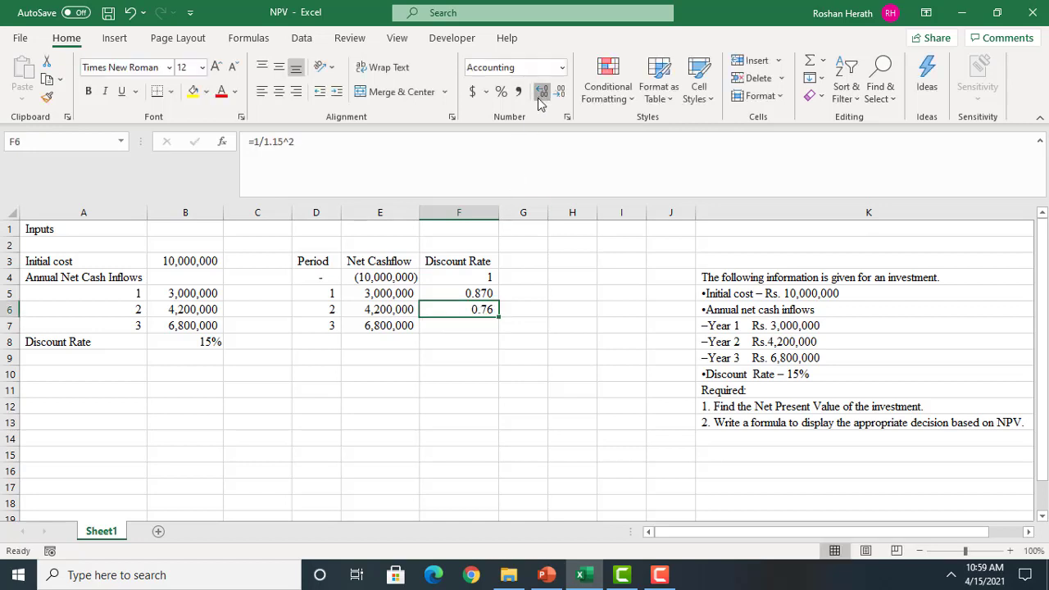
click(541, 92)
Calculate the period 3 discount factor in F7 with the formula =1/1.15^3 and show it with three decimal places
click(477, 326)
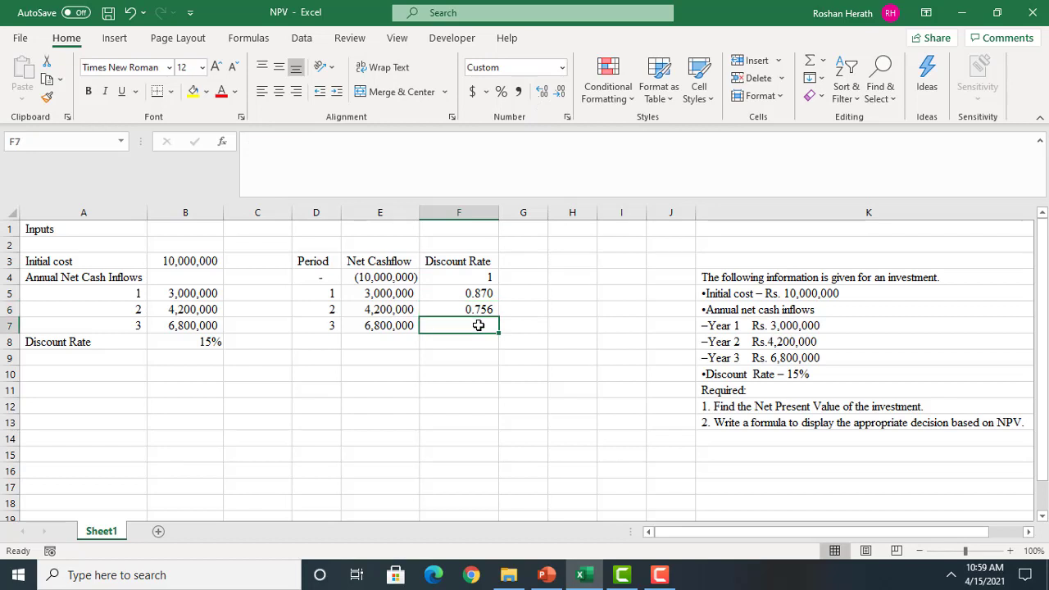
text(=1/1.15^3)
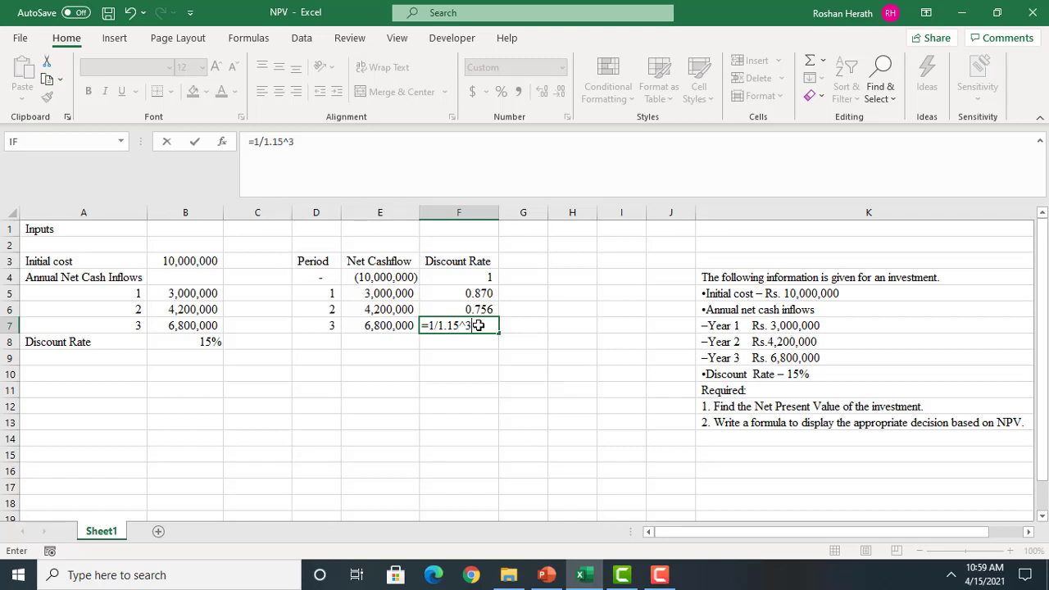
key(Return)
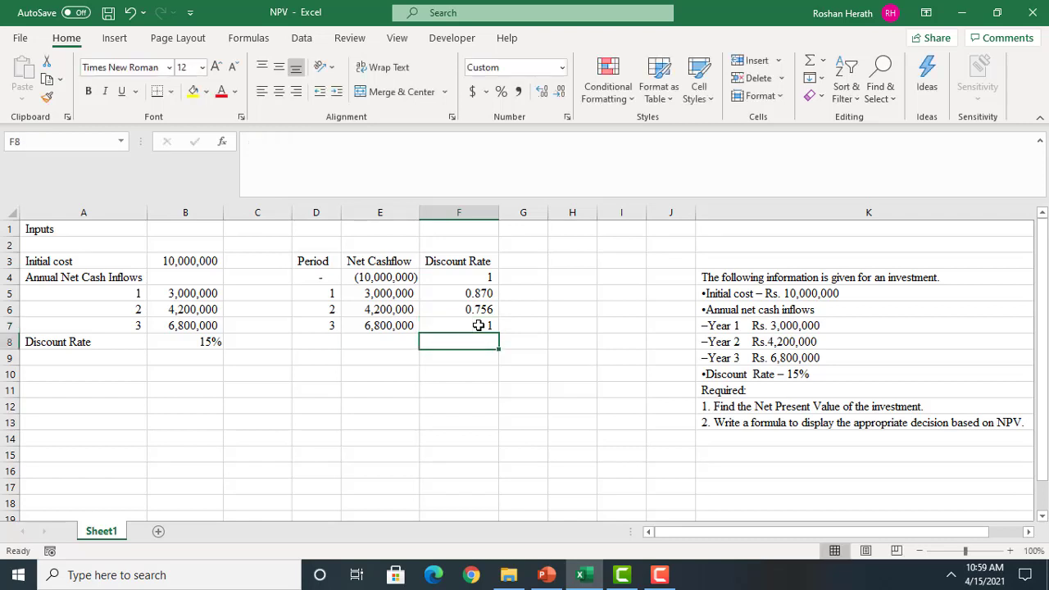
click(476, 325)
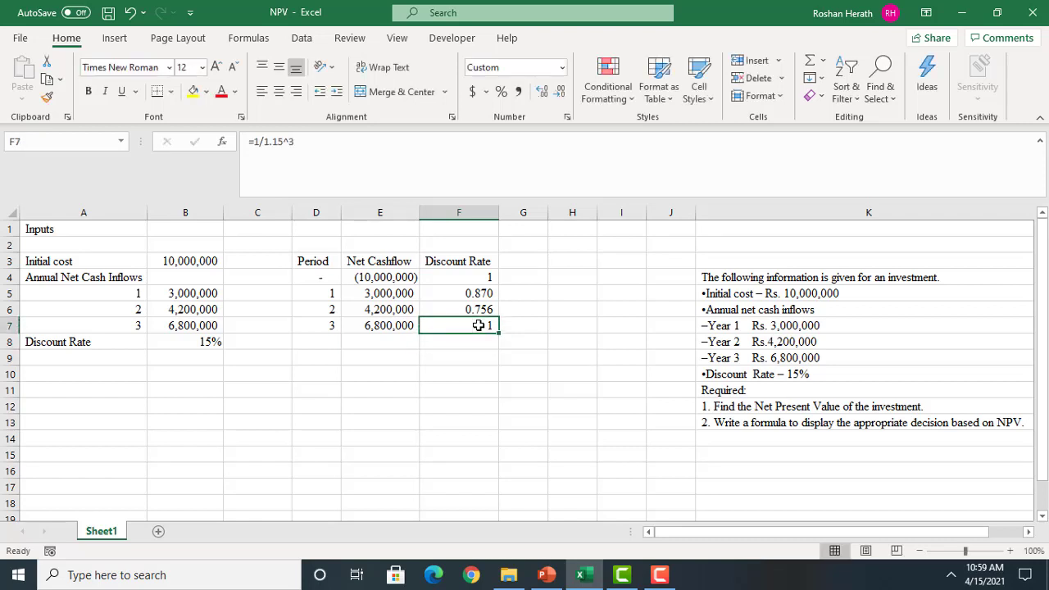
click(542, 91)
click(542, 91)
click(542, 91)
click(517, 389)
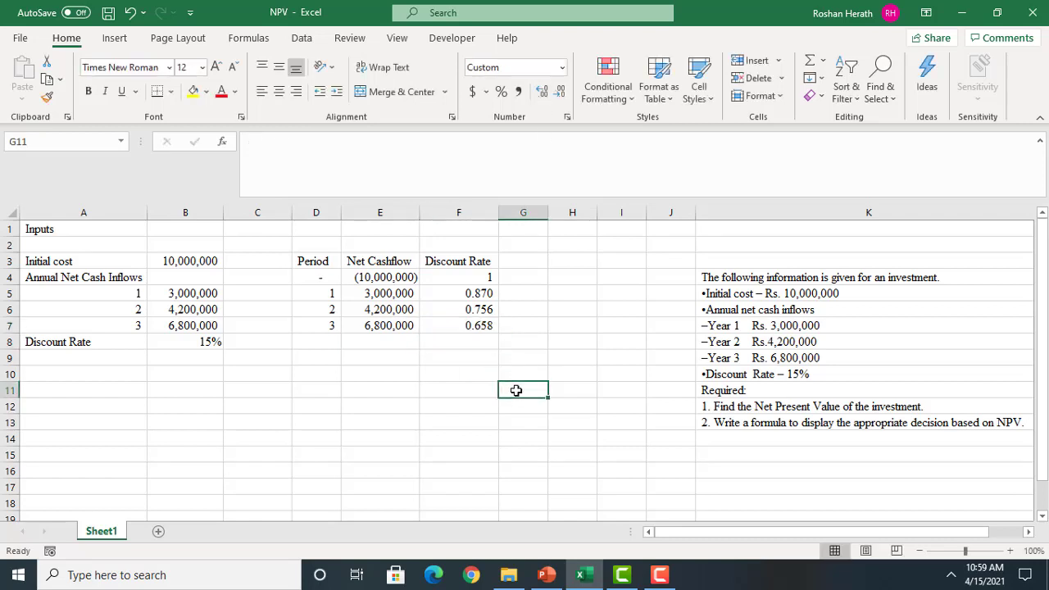
Enter the heading "Discounted Cash Flow" in G3 and widen column G to fit it
click(526, 262)
text(D)
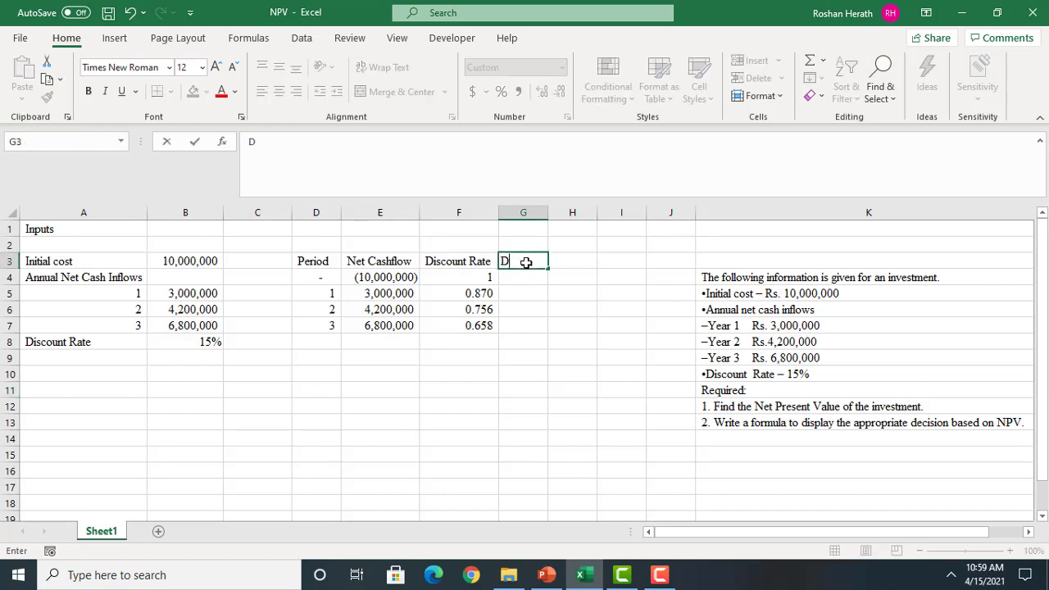
text(iscounted Ca)
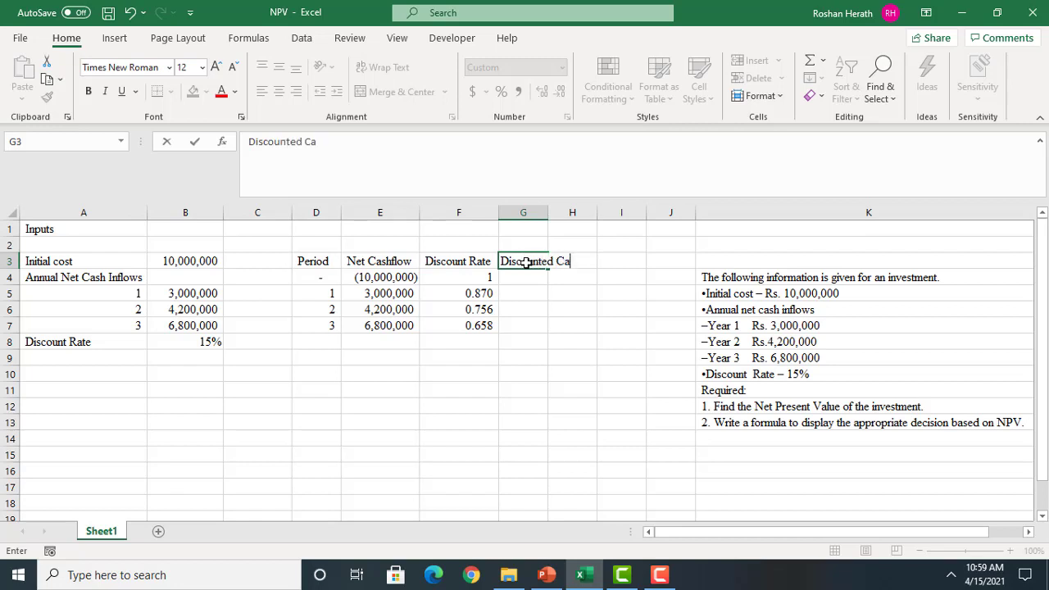
text(sh Flow)
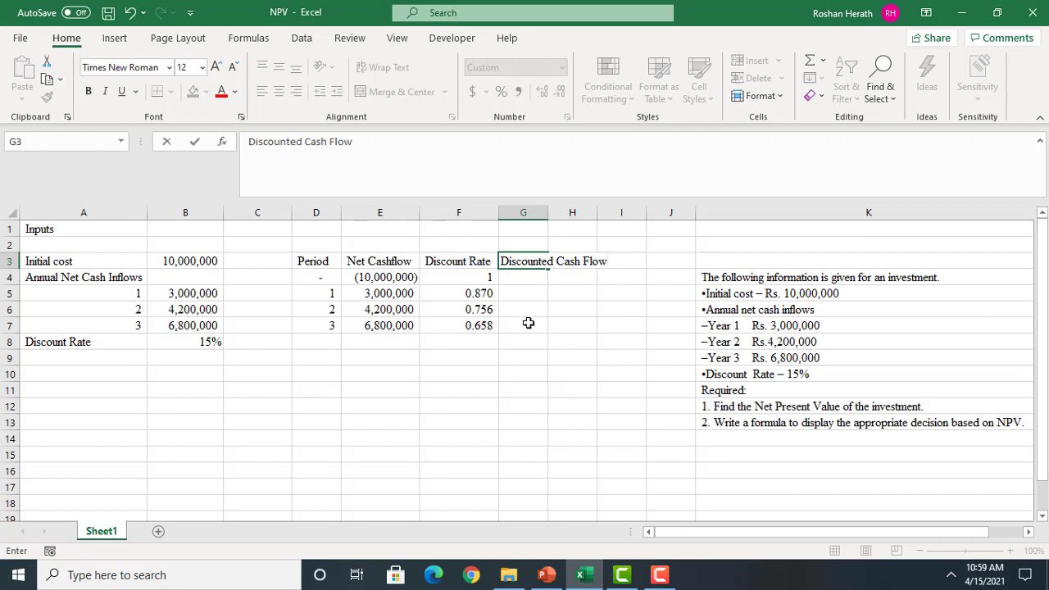
click(529, 324)
click(551, 211)
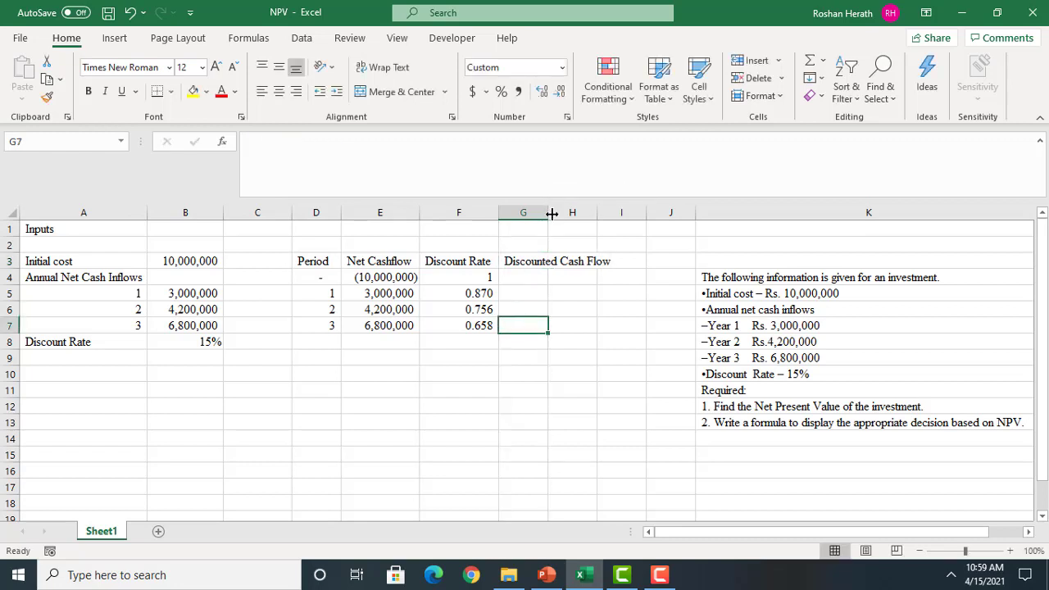
drag(551, 210, 614, 212)
Calculate the period 0 discounted cash flow in G4 with the formula =E4*F4 and fill it down to G7
click(530, 283)
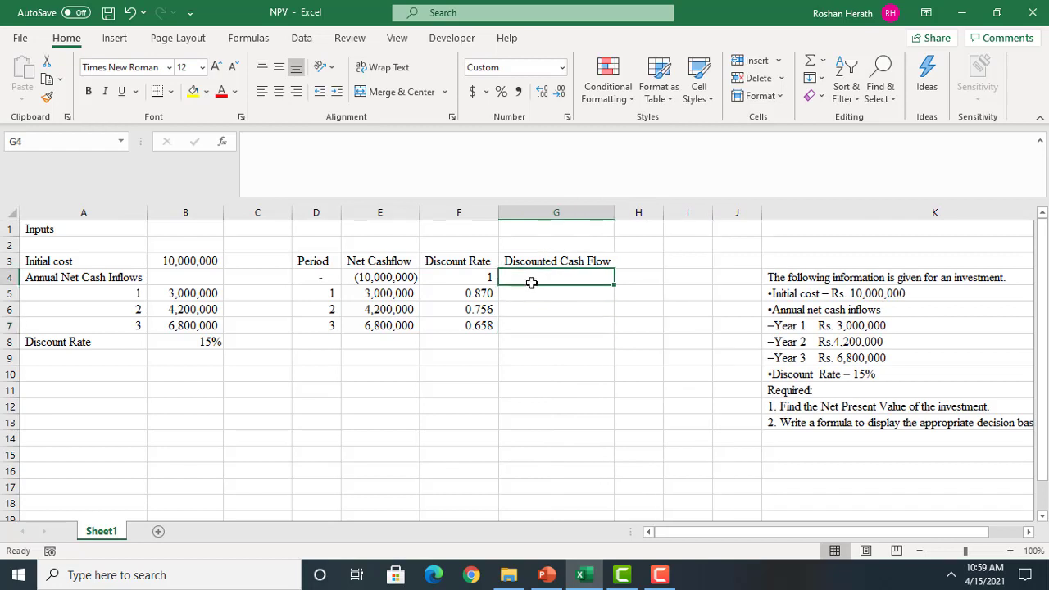
text(=)
click(373, 275)
text(*)
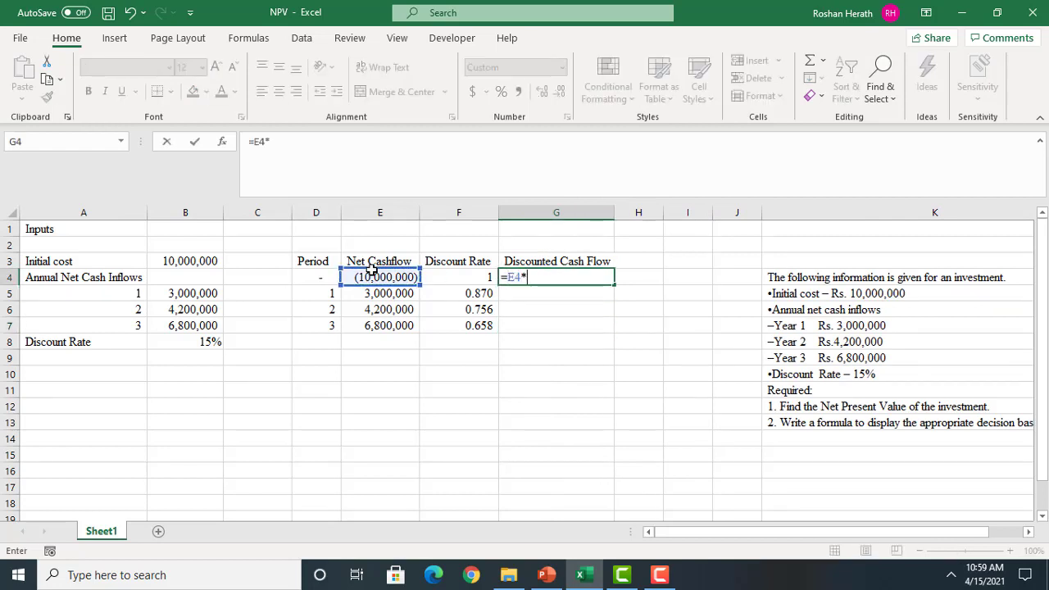
click(456, 276)
key(Return)
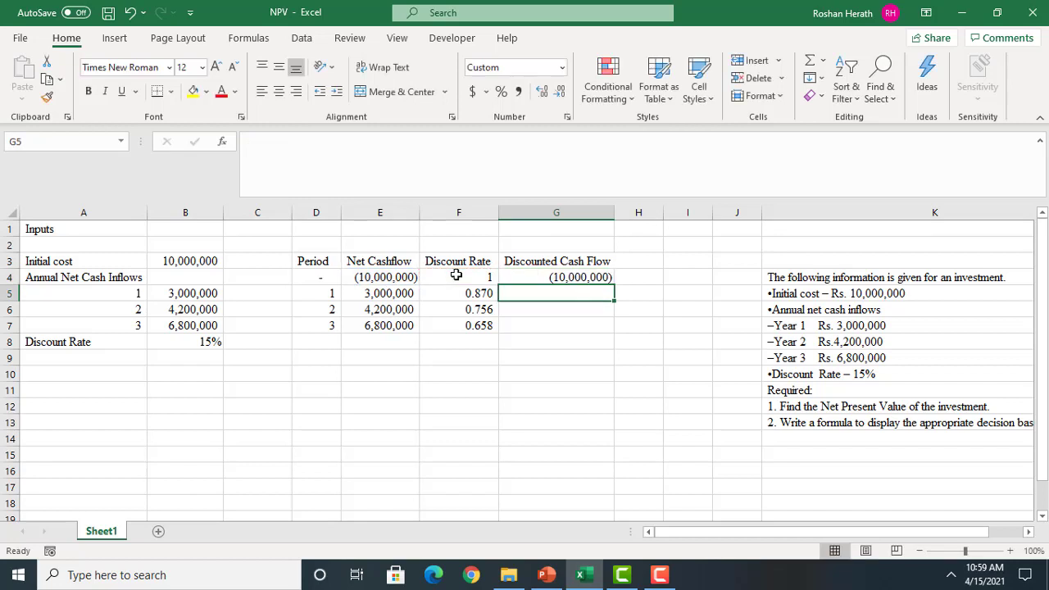
click(590, 277)
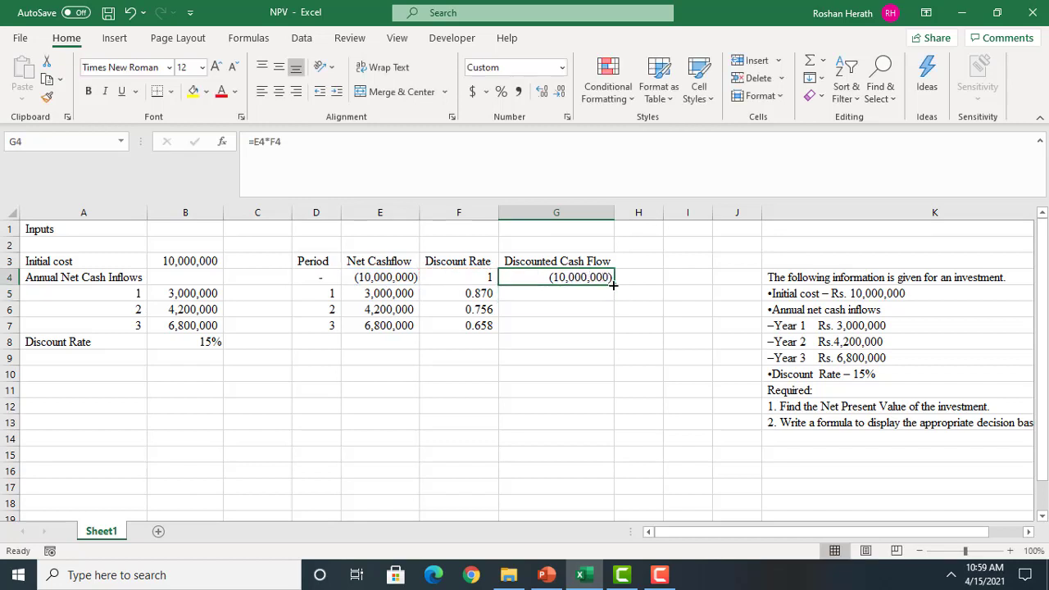
double_click(613, 284)
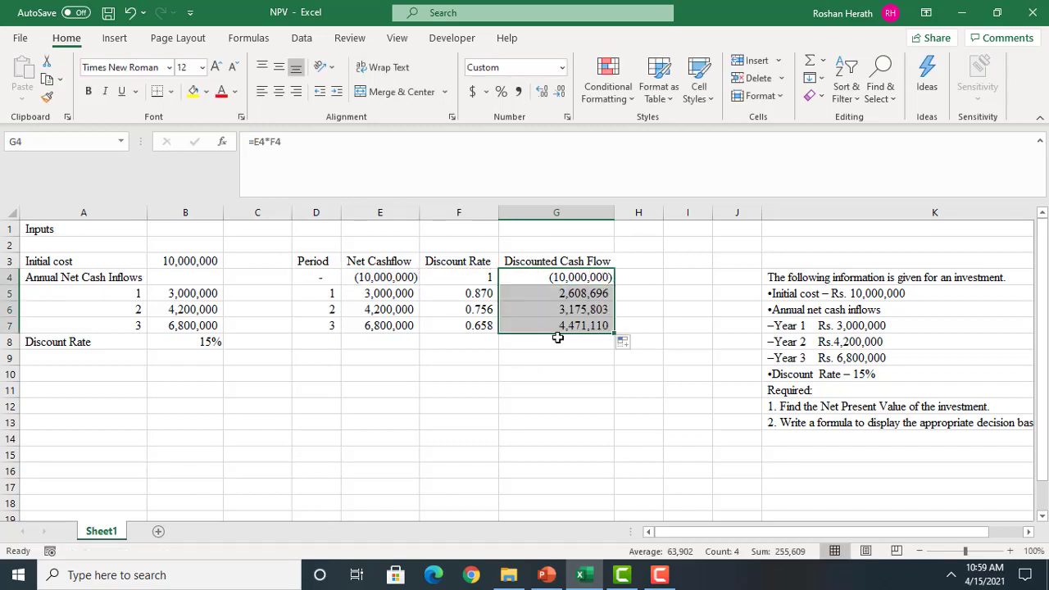
click(358, 295)
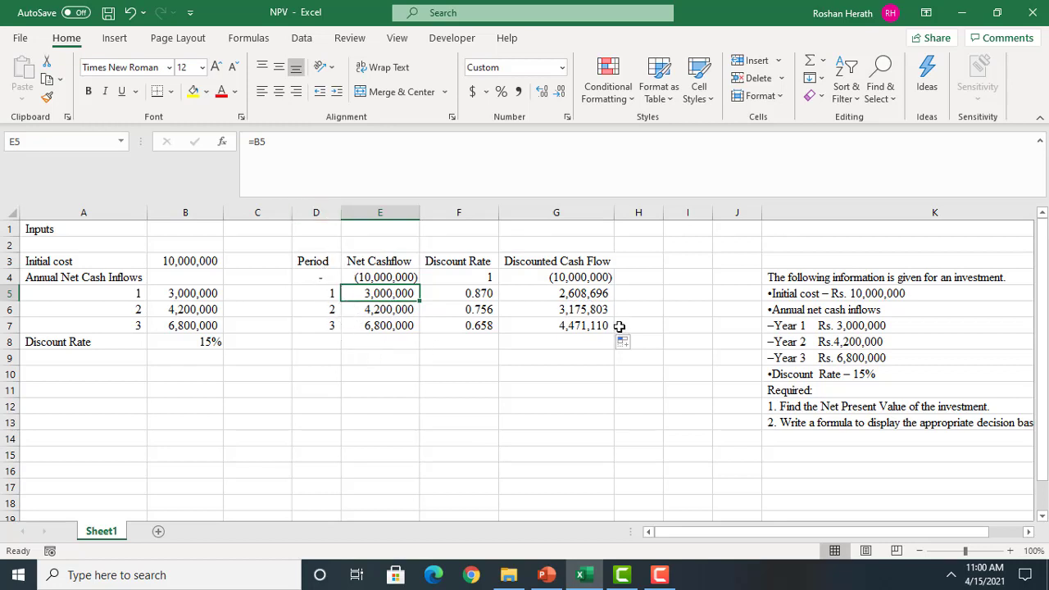
click(554, 298)
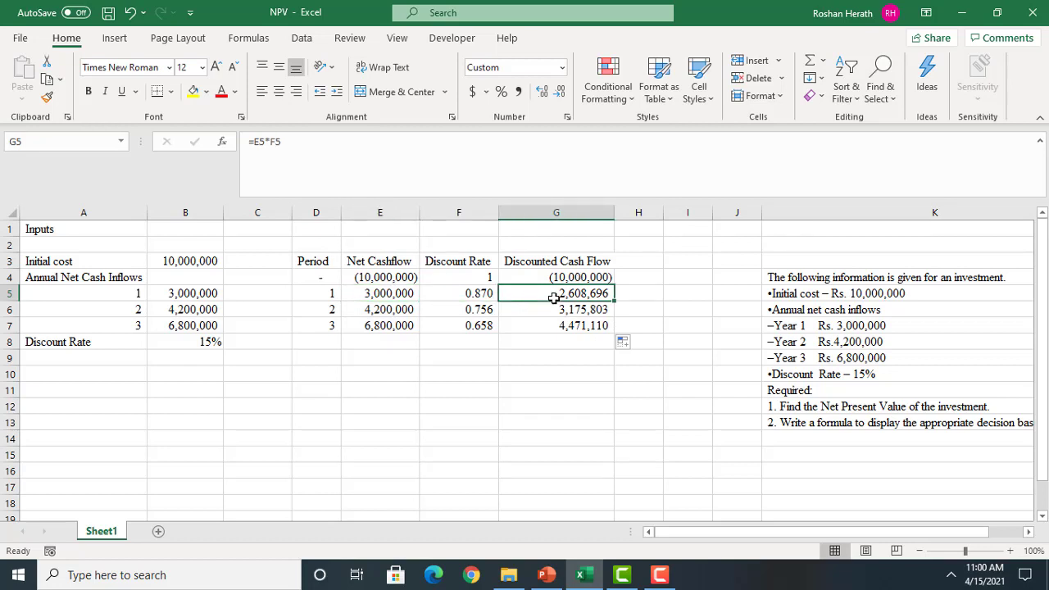
click(385, 311)
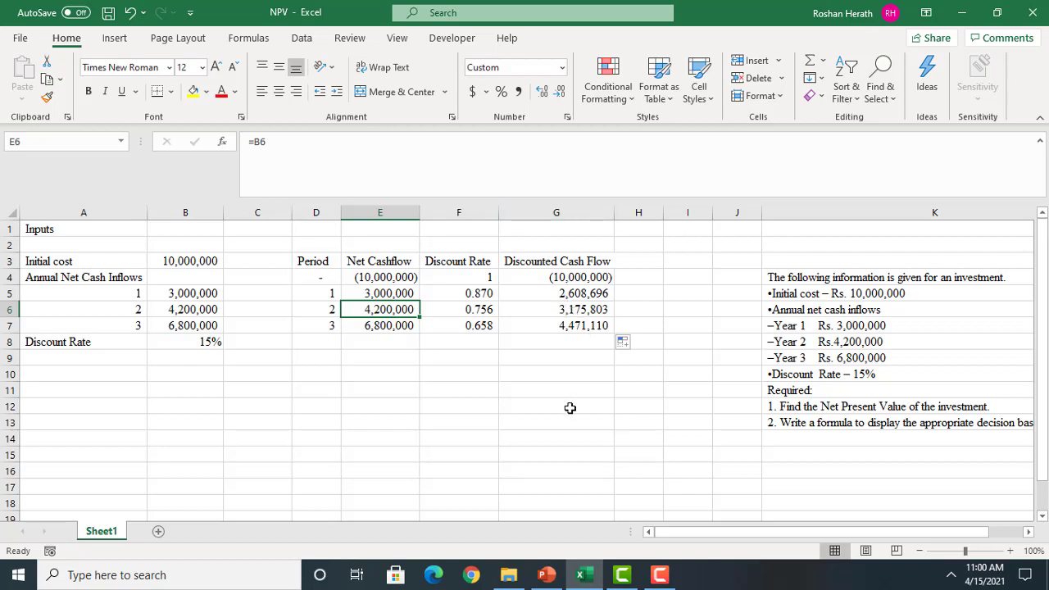
click(368, 328)
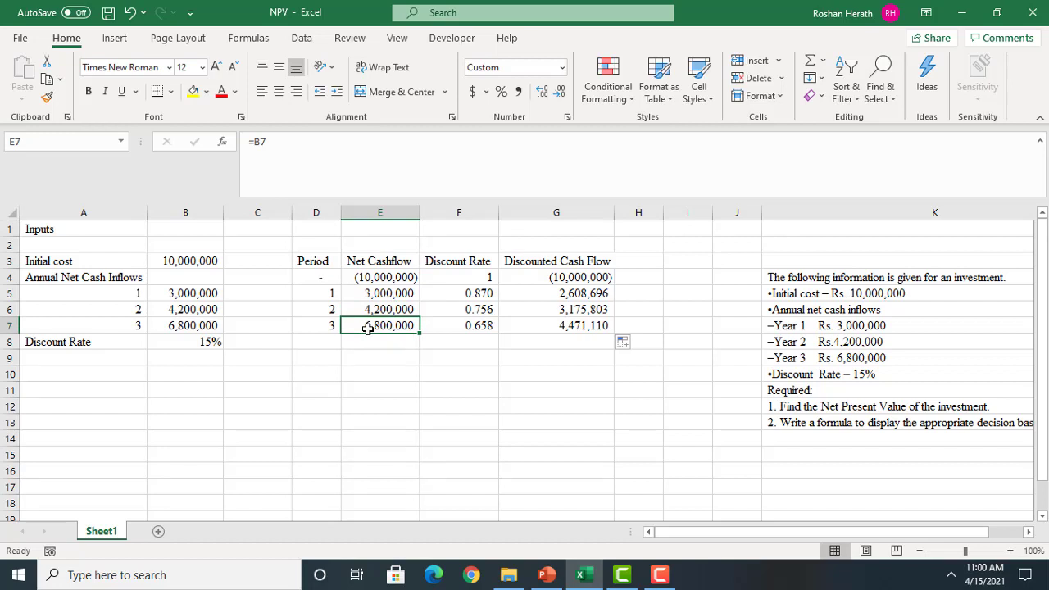
Total the discounted cash flows in G8 with the SUM function over the range G4:G7
click(573, 339)
text(=sum)
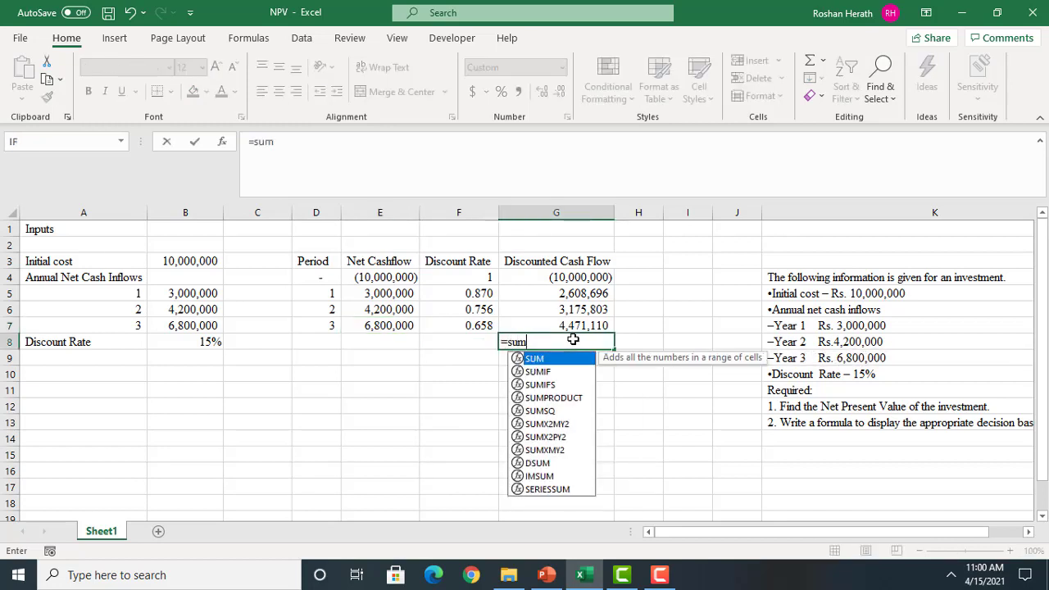
double_click(540, 360)
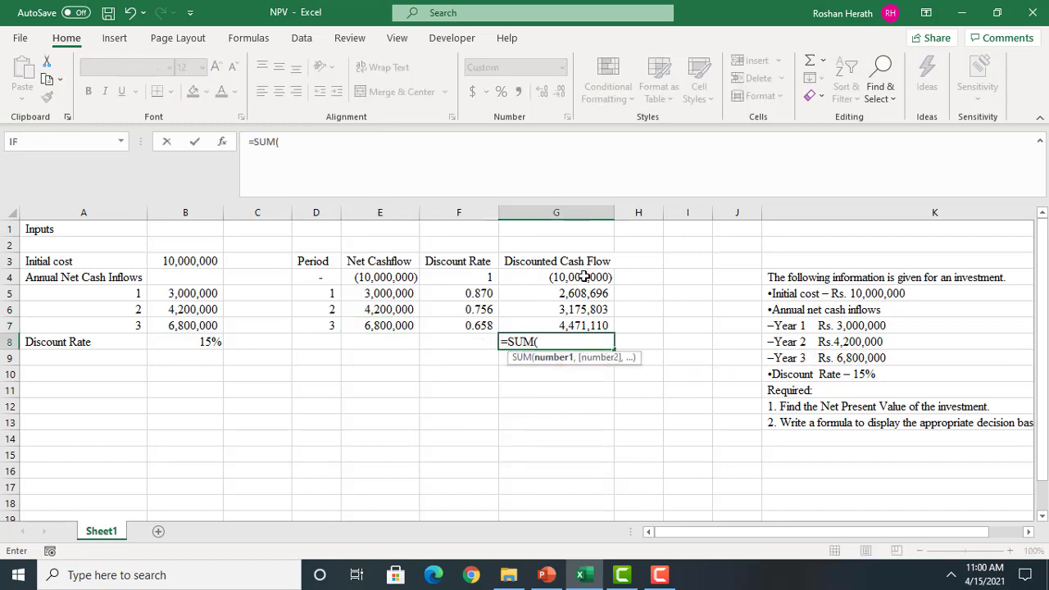
click(581, 279)
drag(582, 279, 582, 319)
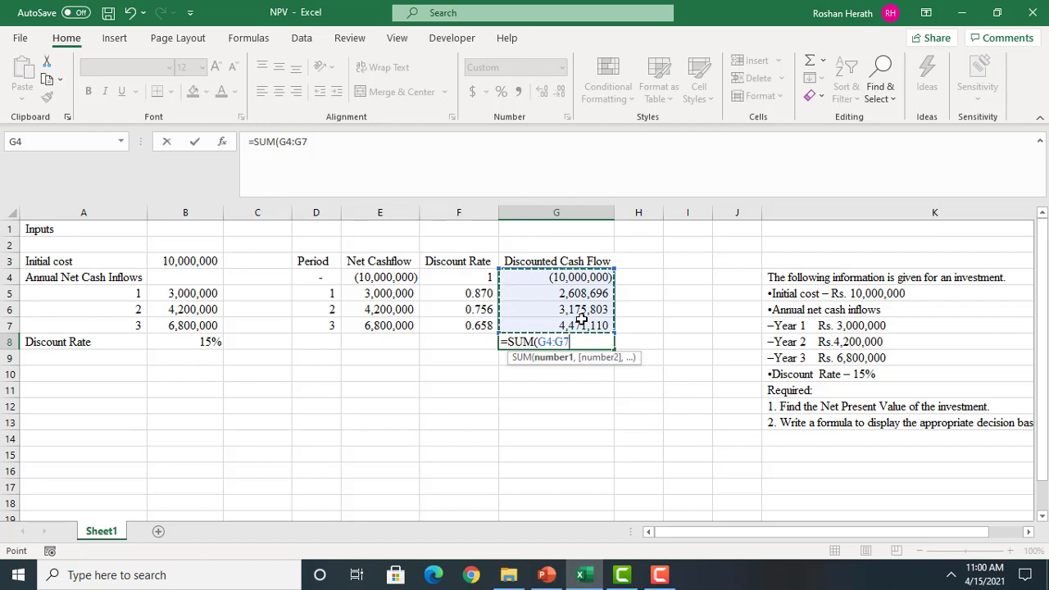
key(Return)
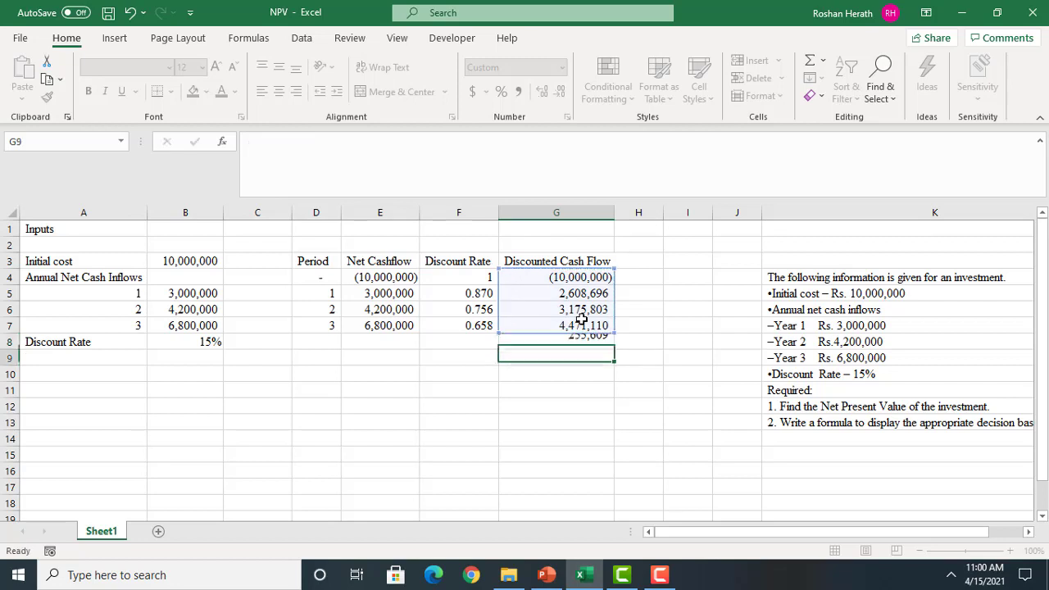
Label the discounted cash flow total by entering "NPV" in F8
click(474, 346)
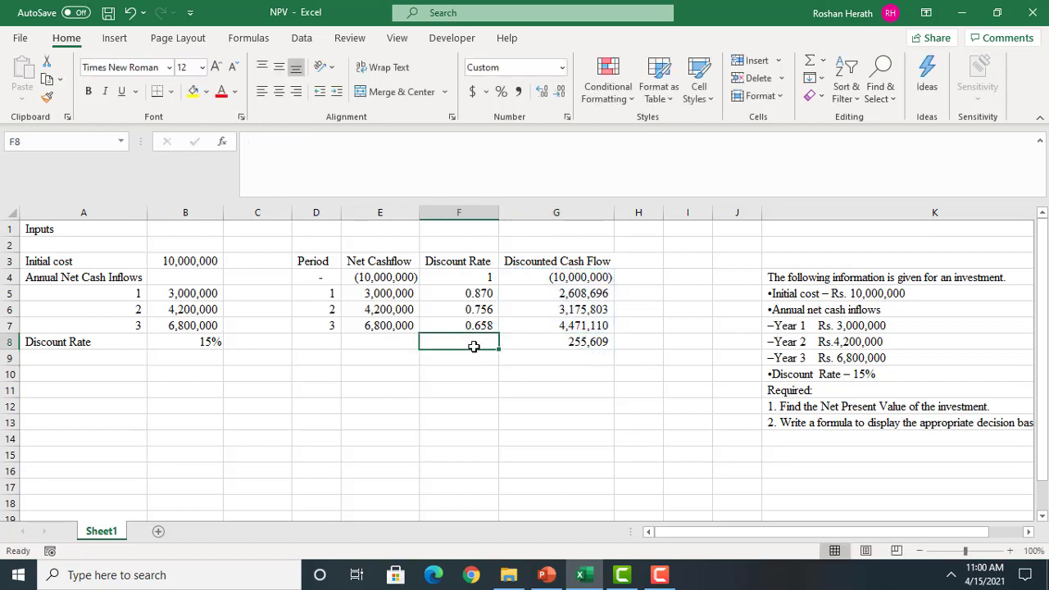
text(NPV)
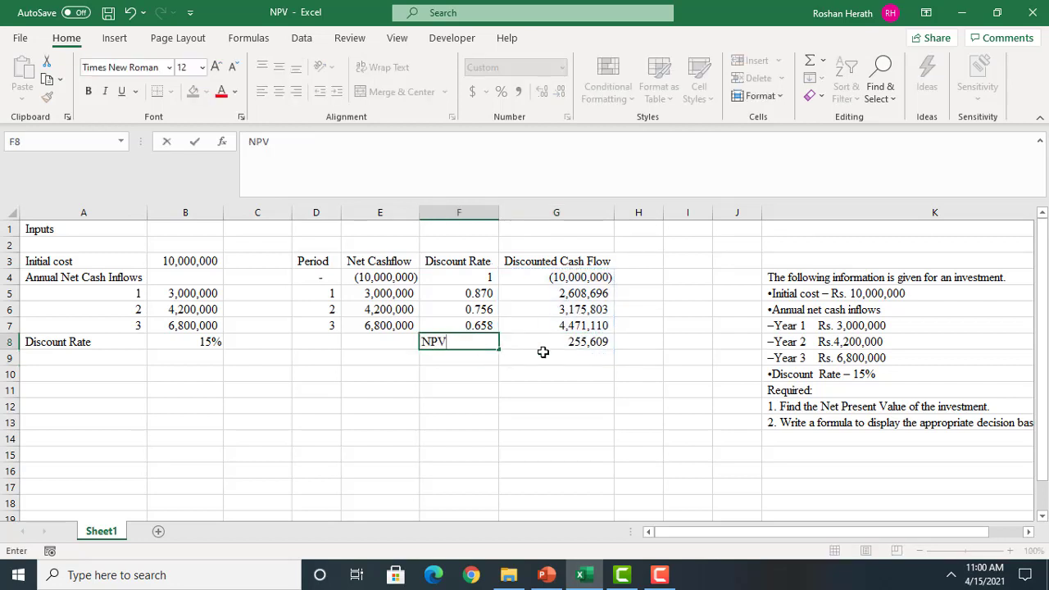
click(542, 351)
Highlight the NPV result in G8 with a yellow fill and apply the comma number style with two decimals
click(534, 343)
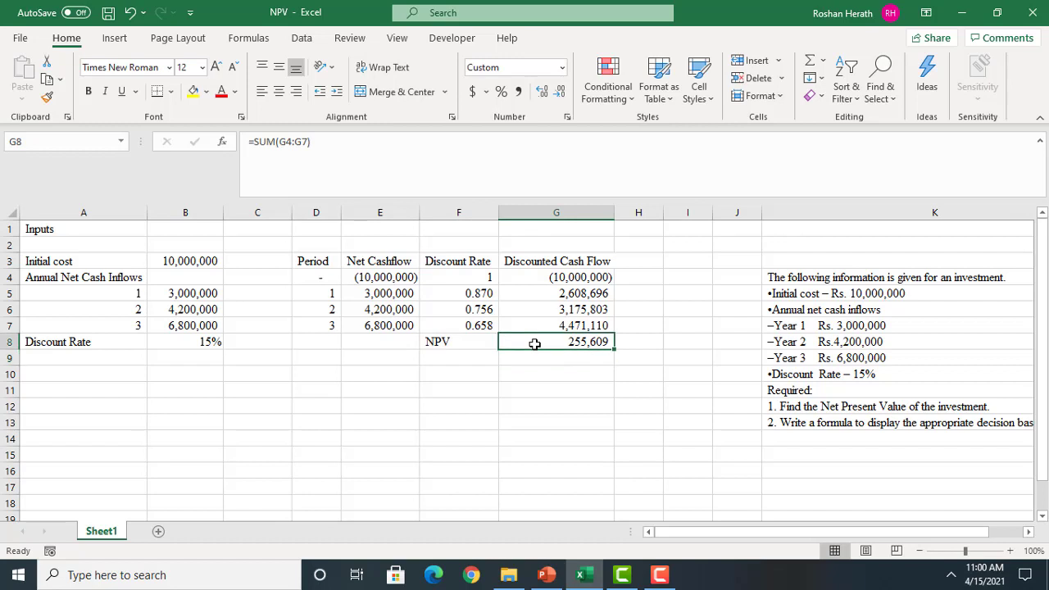
click(199, 93)
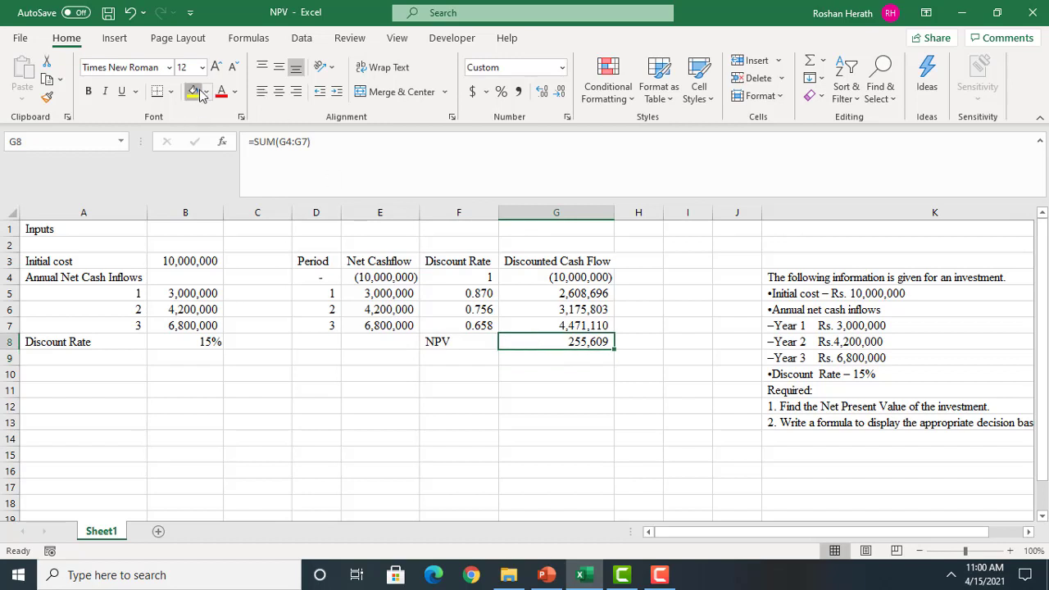
click(519, 92)
click(504, 390)
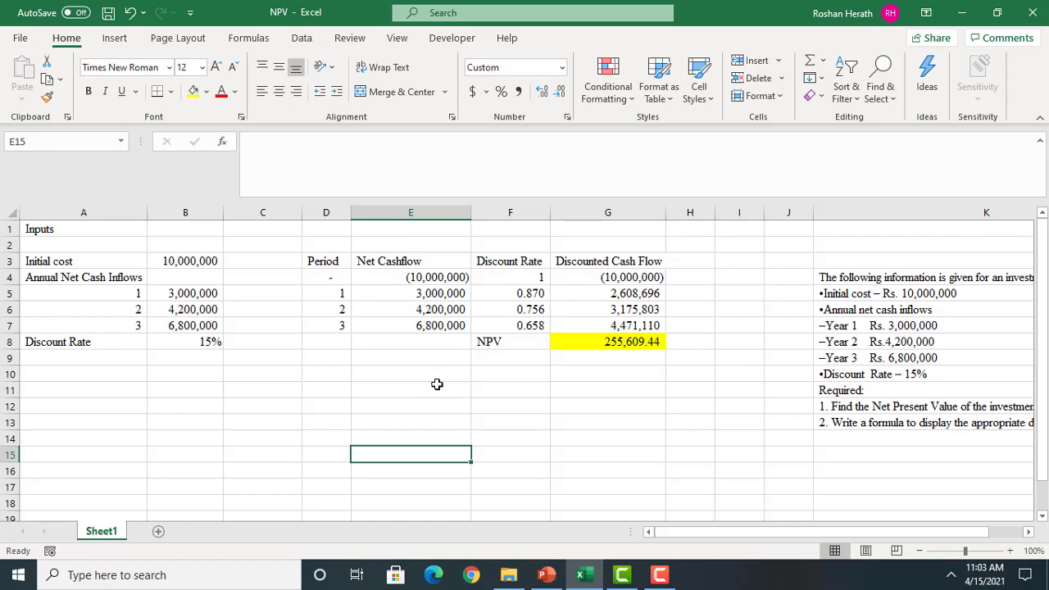
Enter the section heading "Output" in A11 below the inputs
click(96, 384)
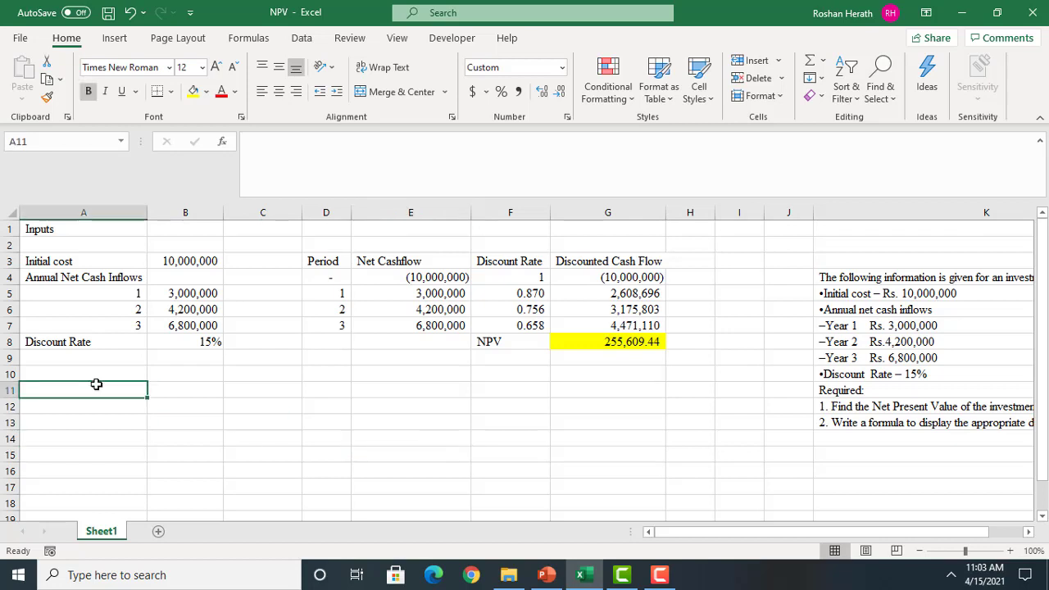
text(O)
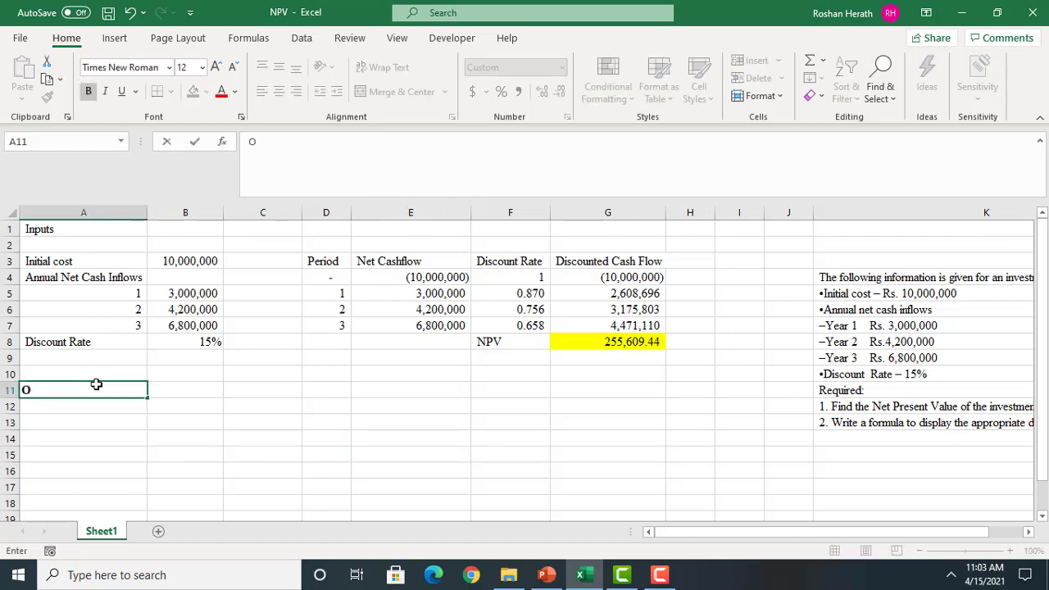
text(u)
text(tpur)
text(t)
click(154, 405)
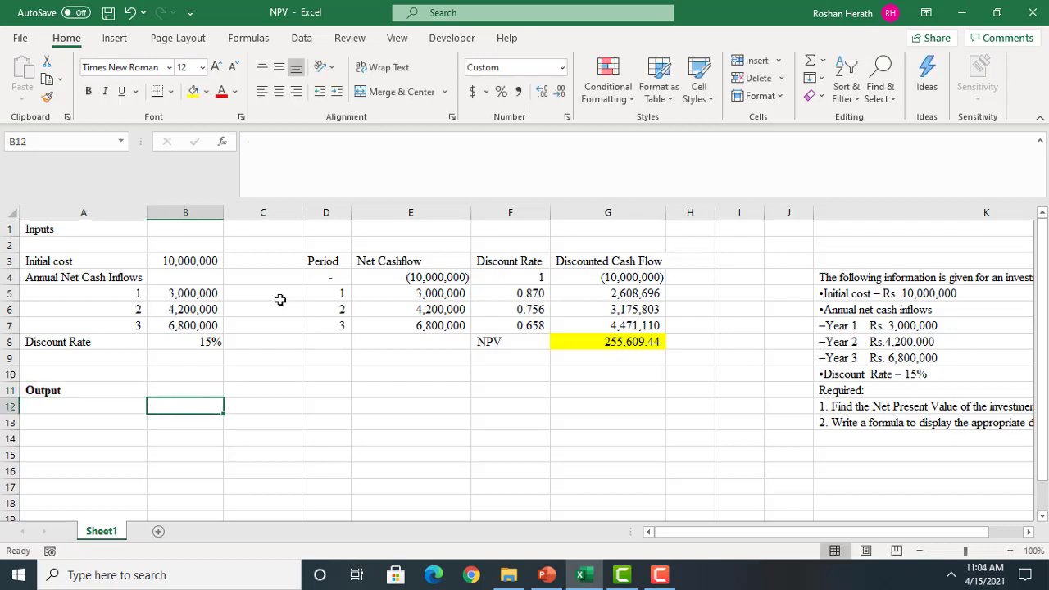
Copy the Period column D3:D7 into the Output section starting at B12
drag(317, 259, 323, 321)
key(ctrl+c)
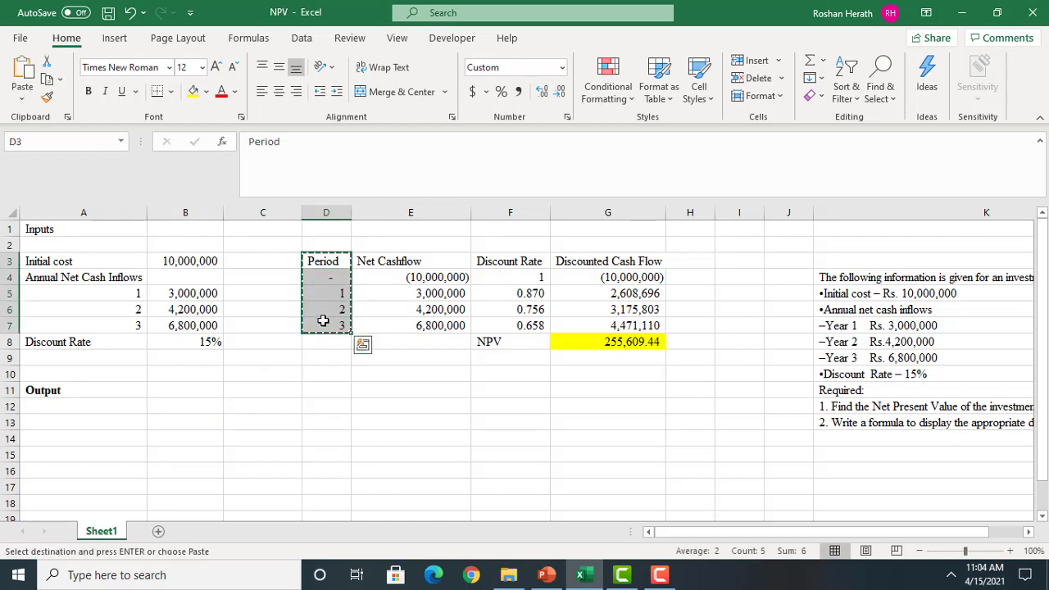
click(172, 404)
key(ctrl+v)
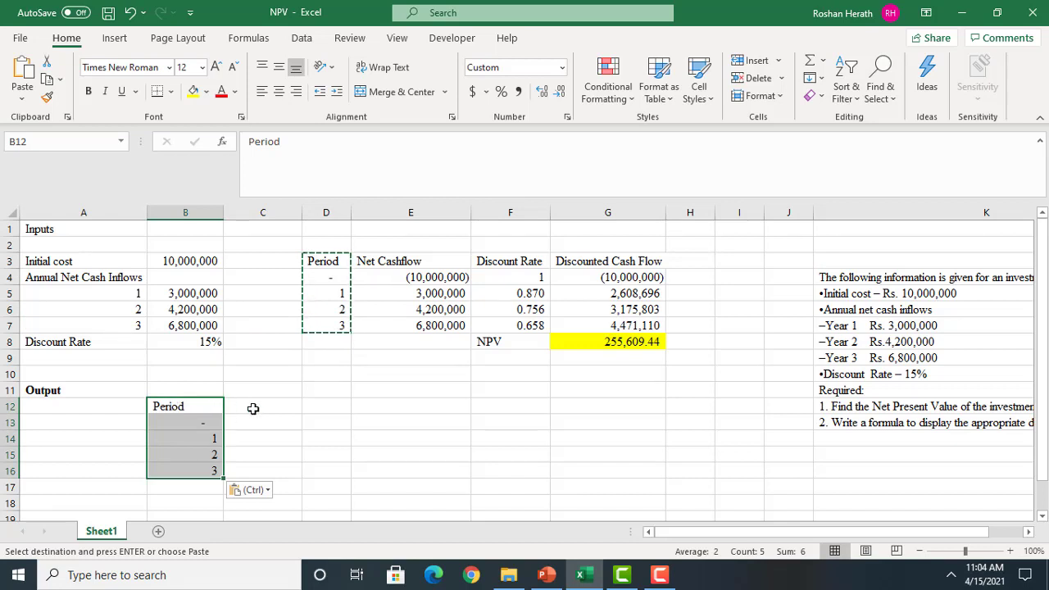
Copy the Net Cashflow column E3:E7 into the Output section starting at C12
drag(389, 262, 404, 322)
key(ctrl+c)
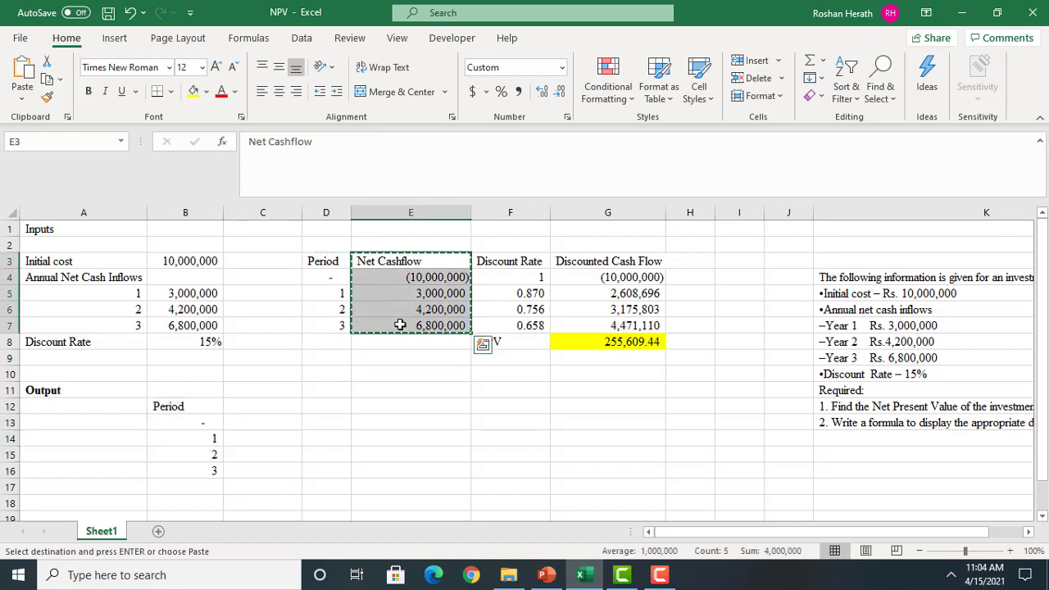
click(246, 402)
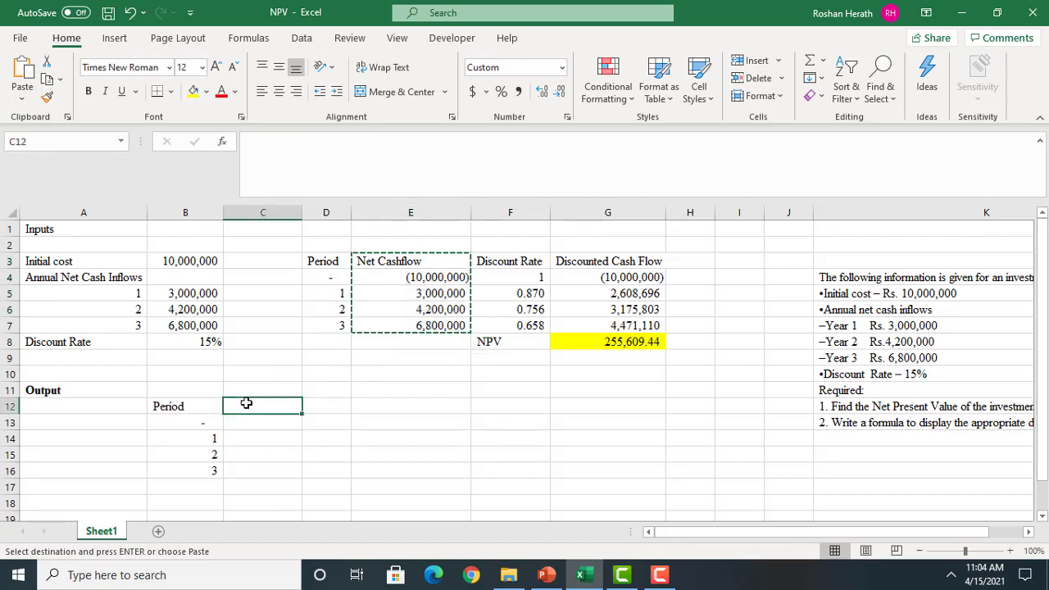
key(ctrl+v)
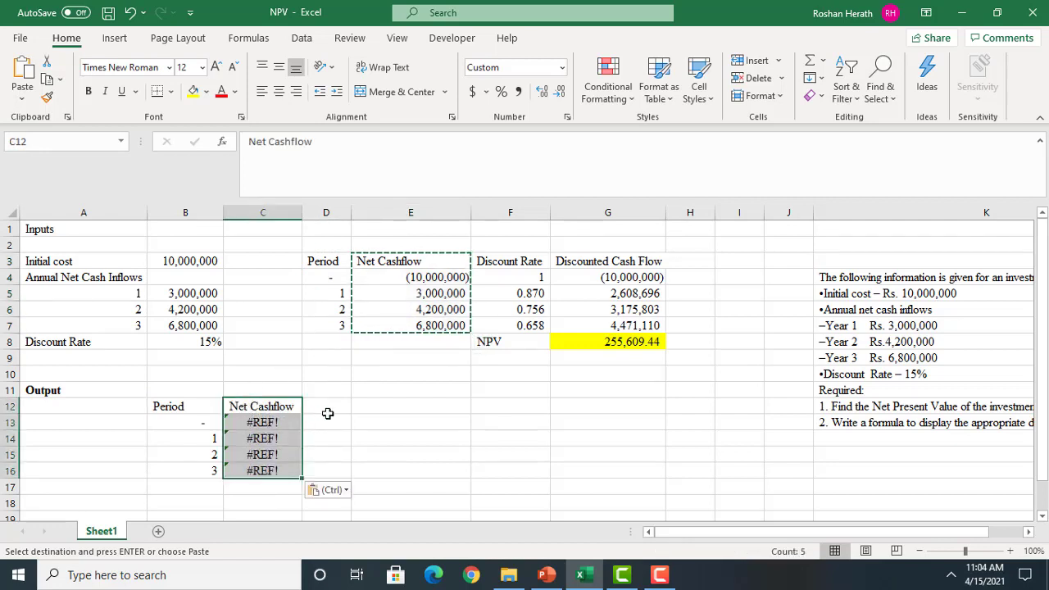
Replace the broken formula in C13 with =-B3 to bring in the initial cost as an outflow
double_click(288, 420)
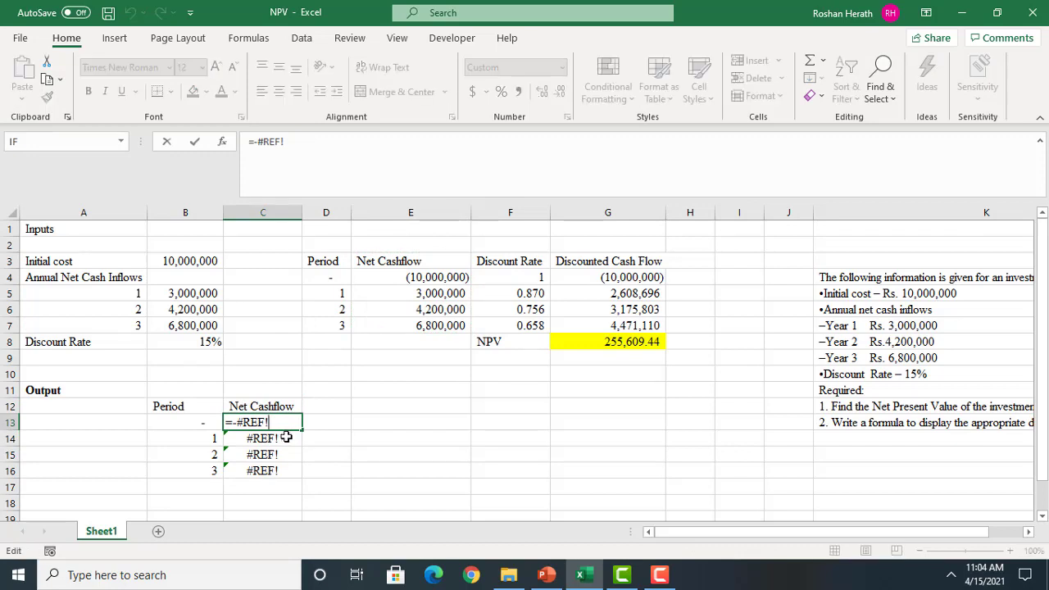
click(286, 437)
key(BackSpace)
key(BackSpace)
key(BackSpace)
key(BackSpace)
key(BackSpace)
key(BackSpace)
key(BackSpace)
key(BackSpace)
key(BackSpace)
key(BackSpace)
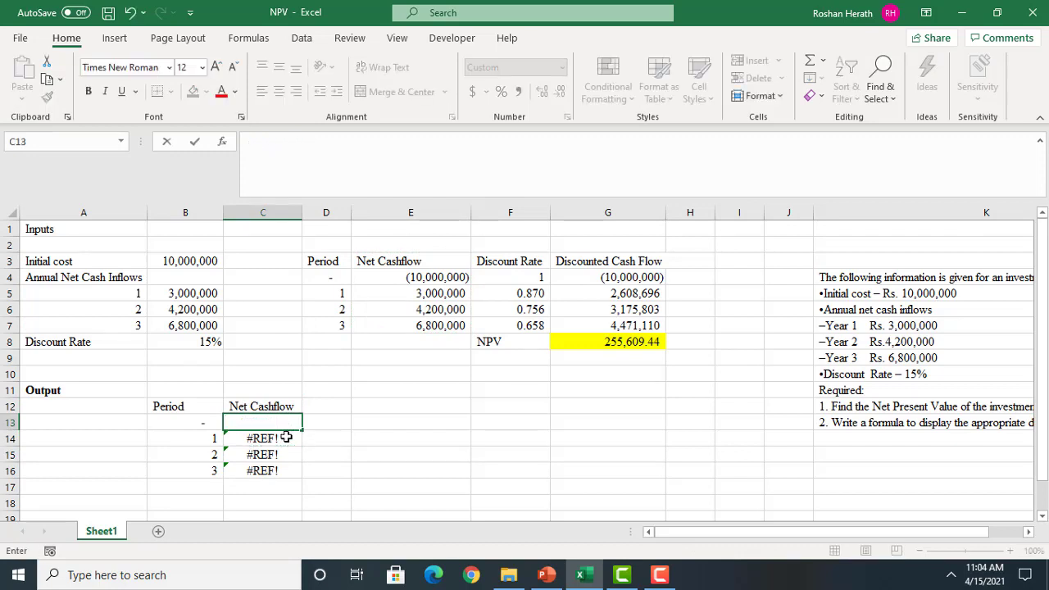
text(=-)
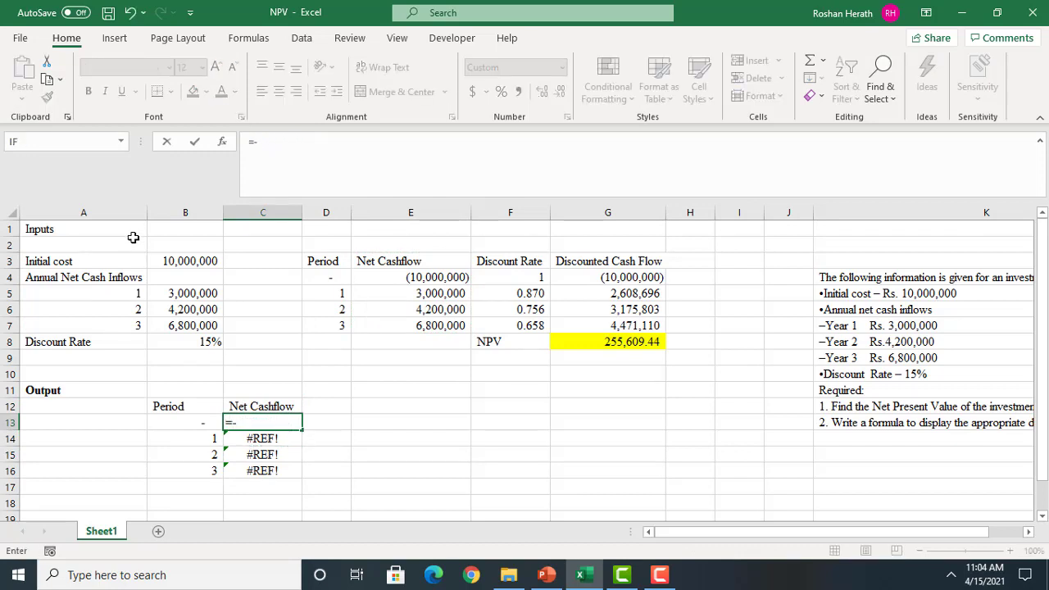
click(184, 262)
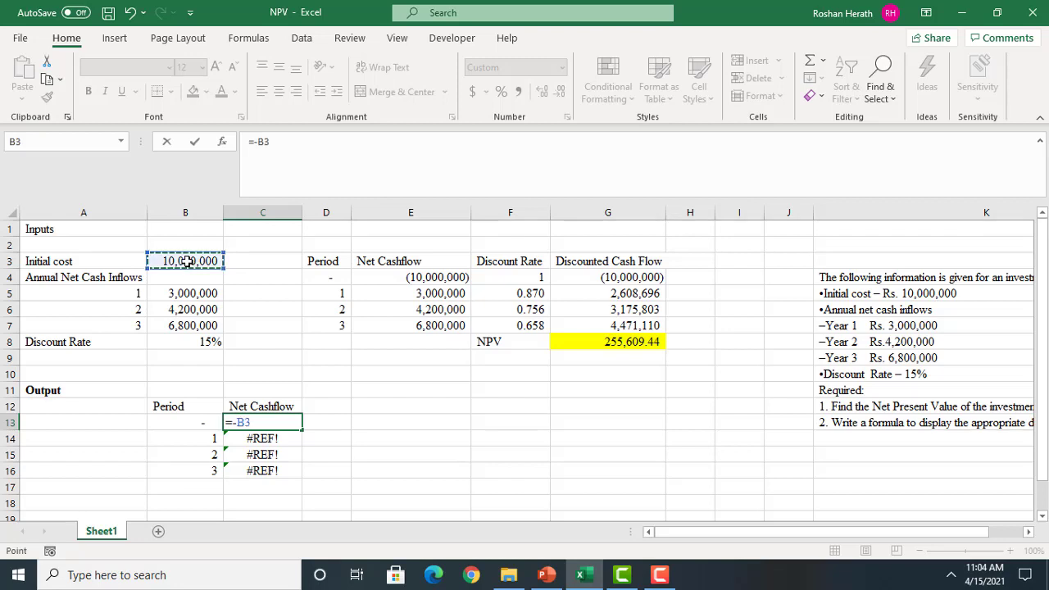
key(Return)
Link the output cash flows for periods 1 to 3 in C14:C16 to the annual inflows in B5, B6 and B7
text(=)
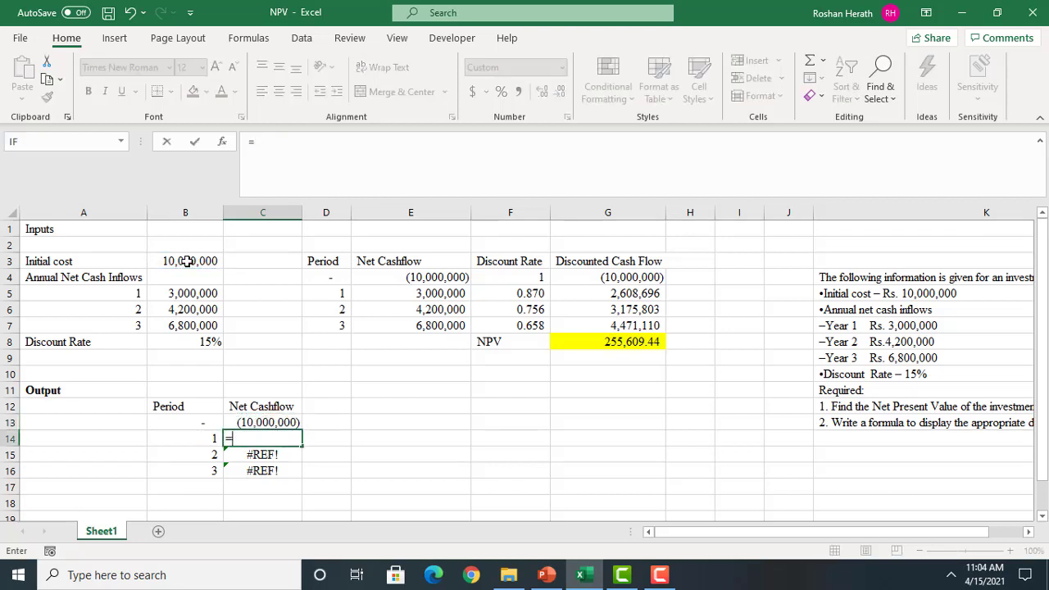
click(196, 288)
key(Return)
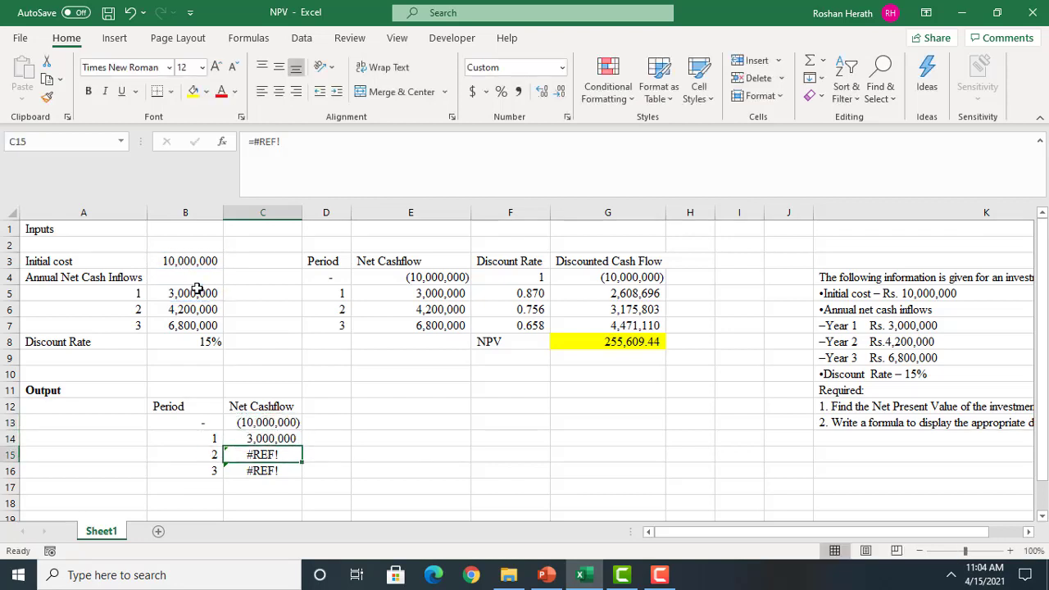
text(=)
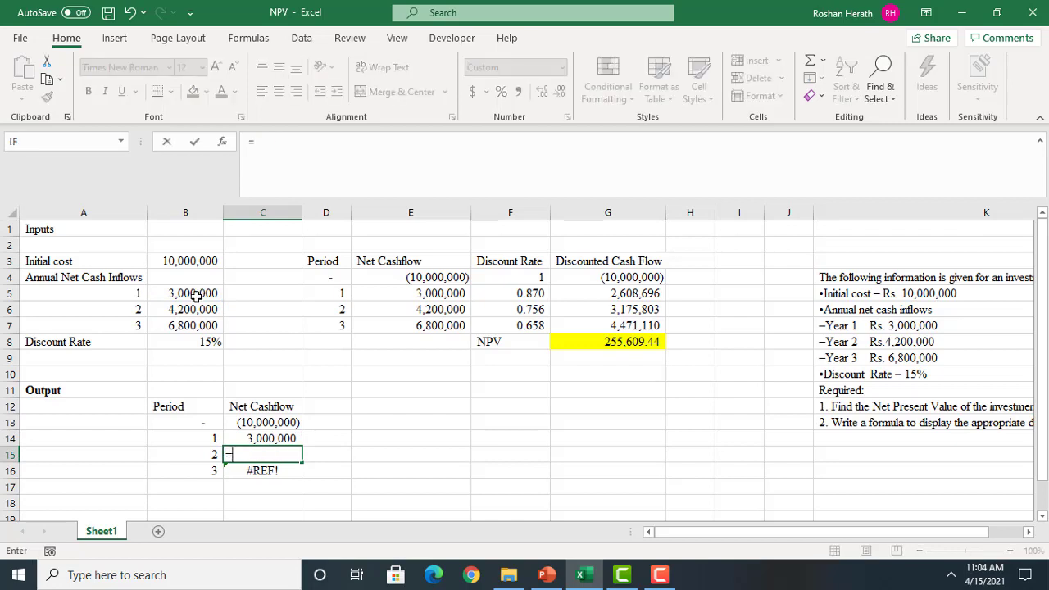
click(202, 308)
key(Return)
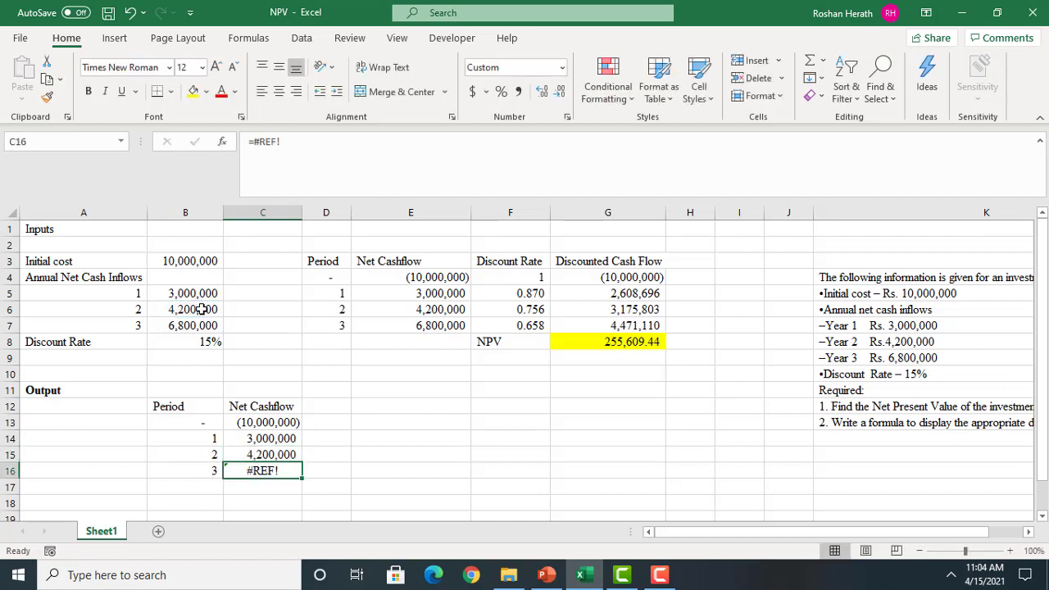
text(=)
click(161, 327)
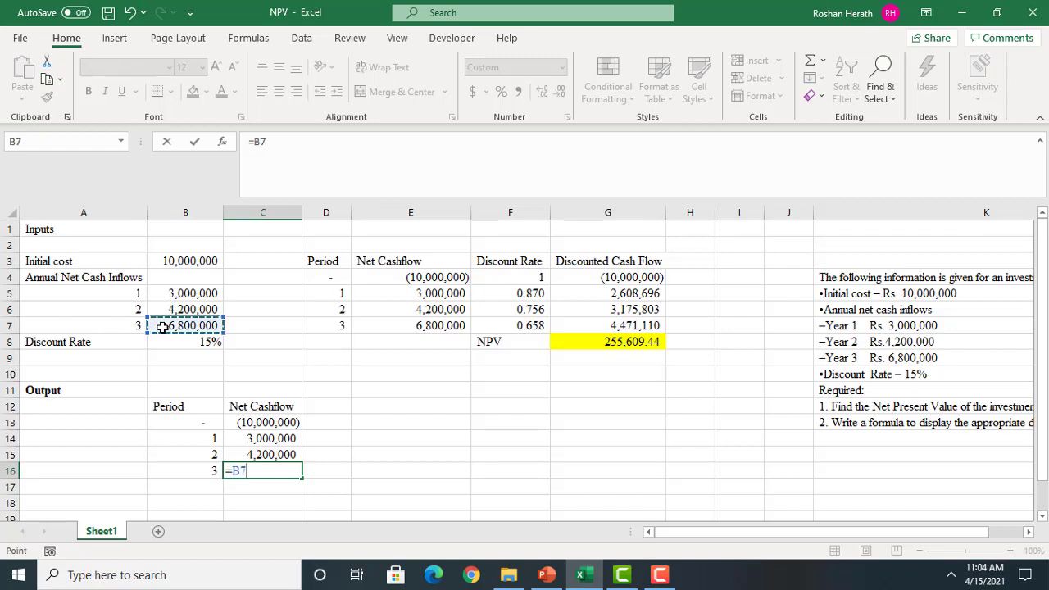
key(Return)
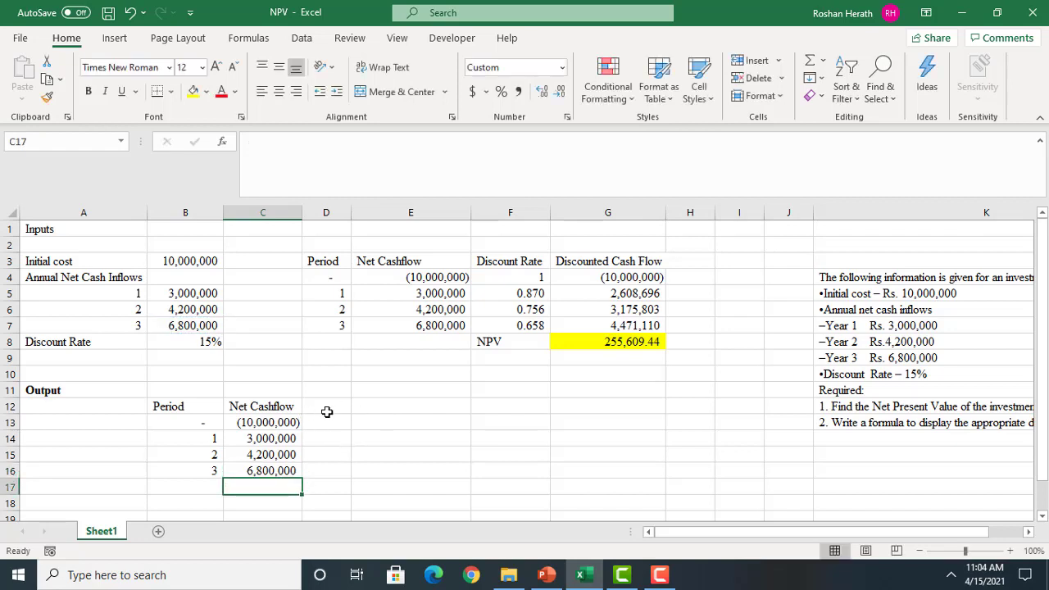
Enter the label "NPV" in B17 below the output periods
click(325, 410)
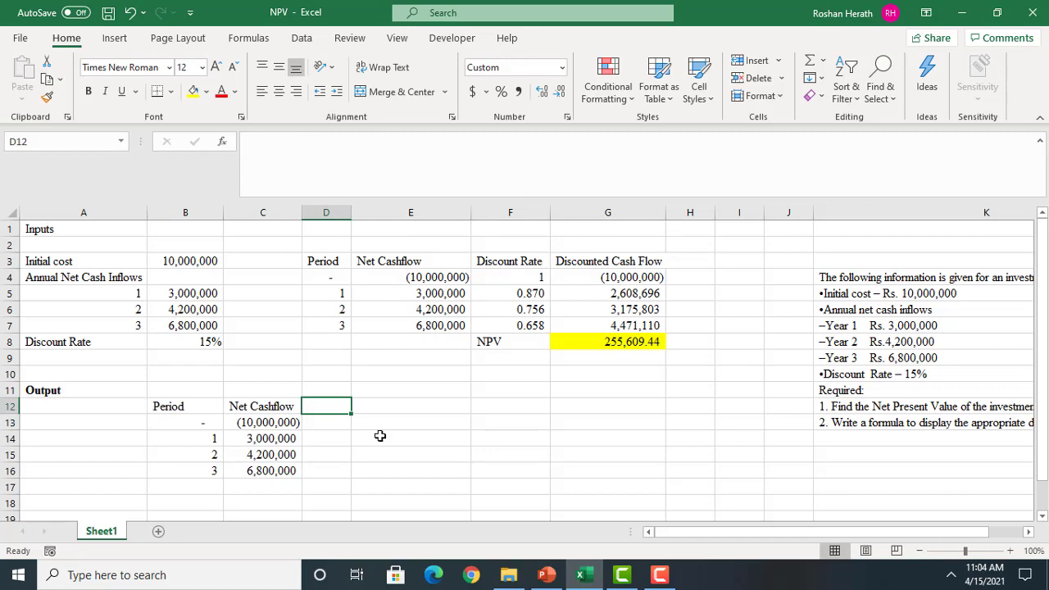
click(1042, 516)
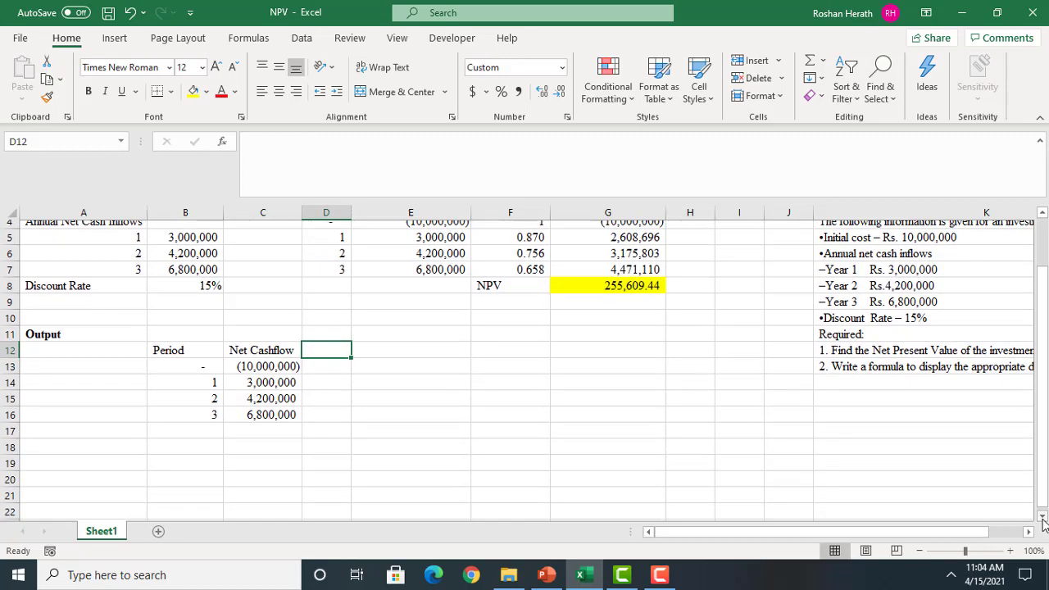
click(207, 424)
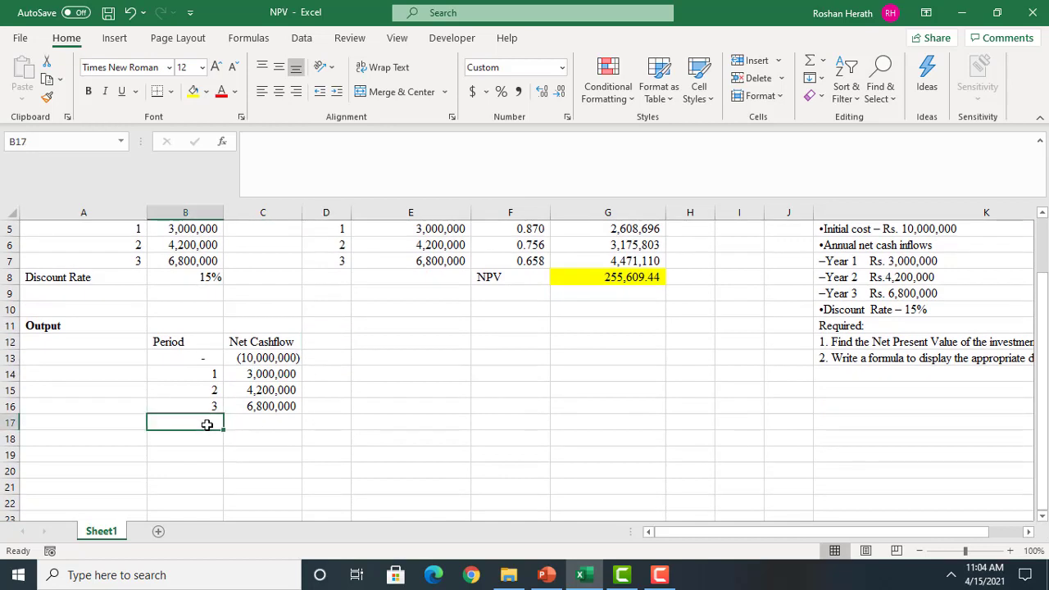
text(NPV)
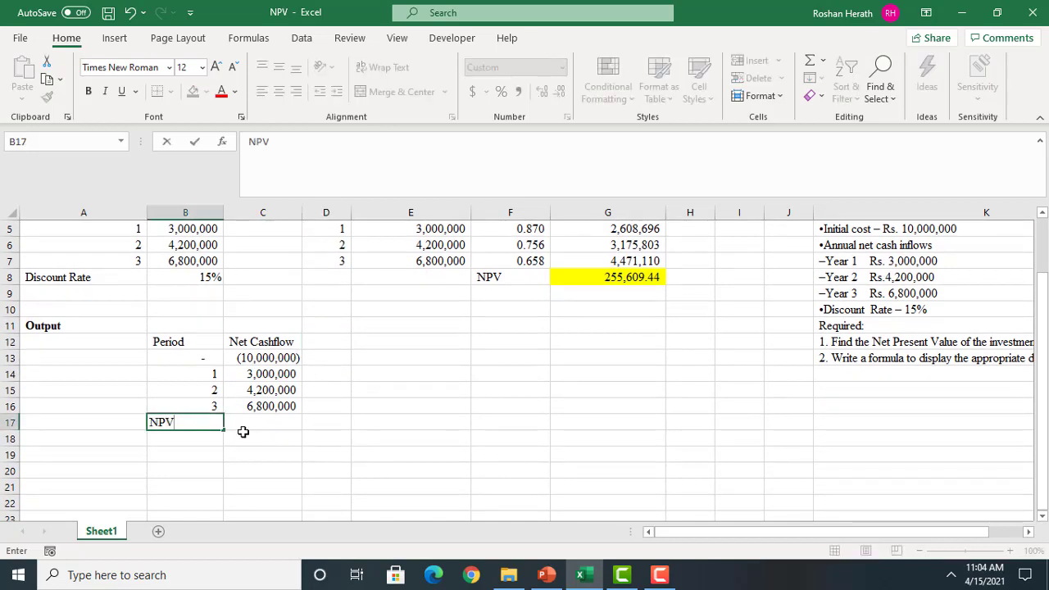
Calculate the NPV in C17 with the NPV function, using $B$8 as the rate and C13:C16 as Value1
click(254, 425)
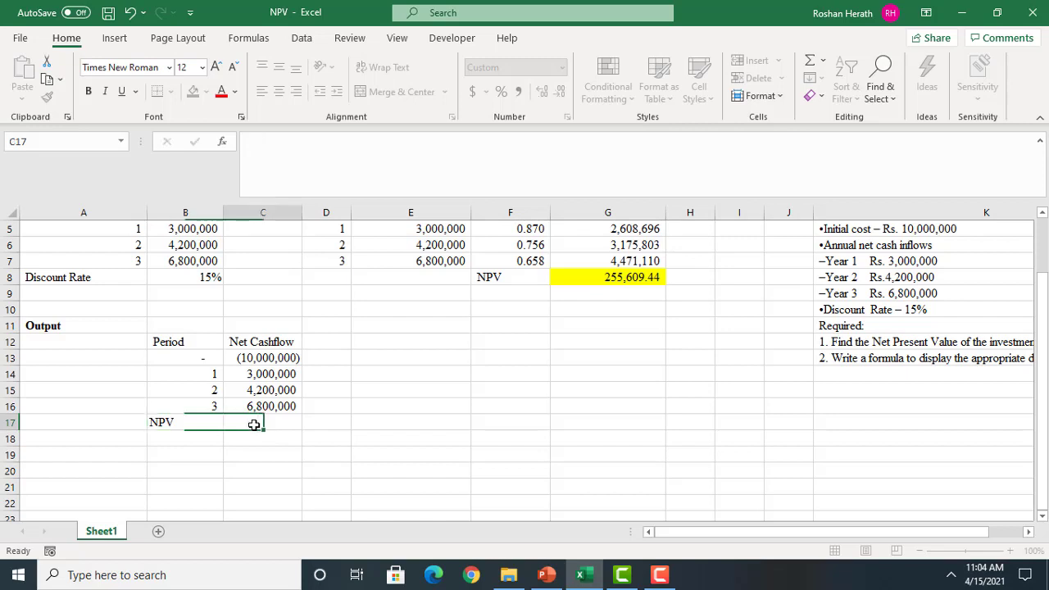
text(=NP)
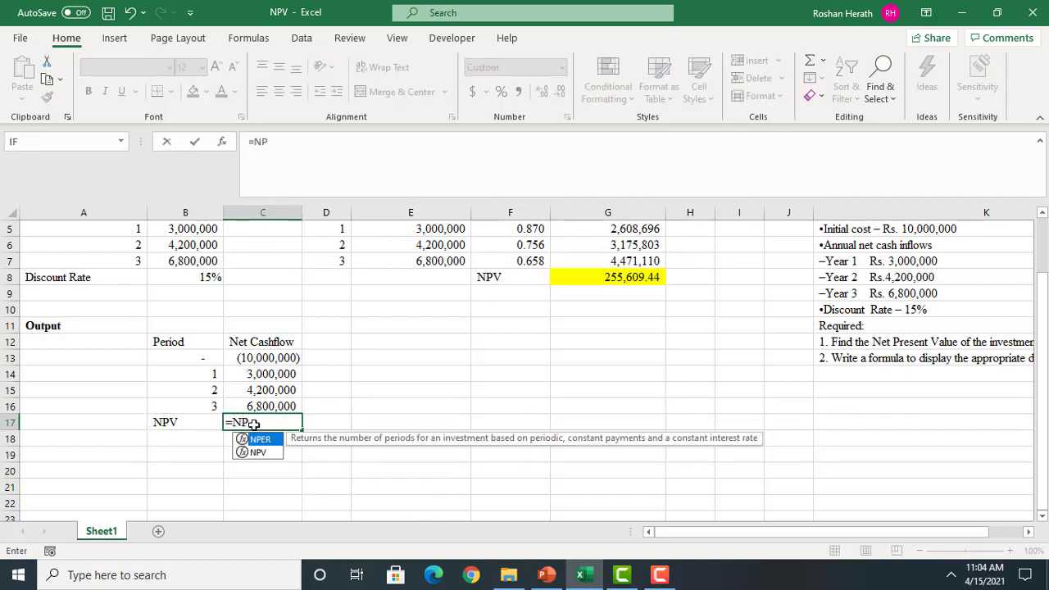
double_click(261, 453)
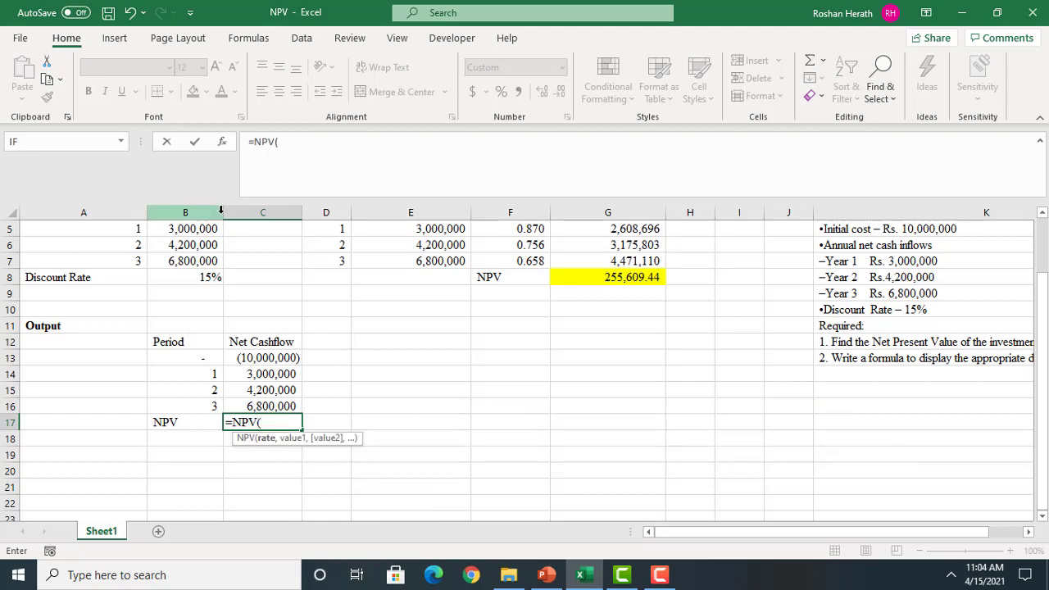
click(221, 142)
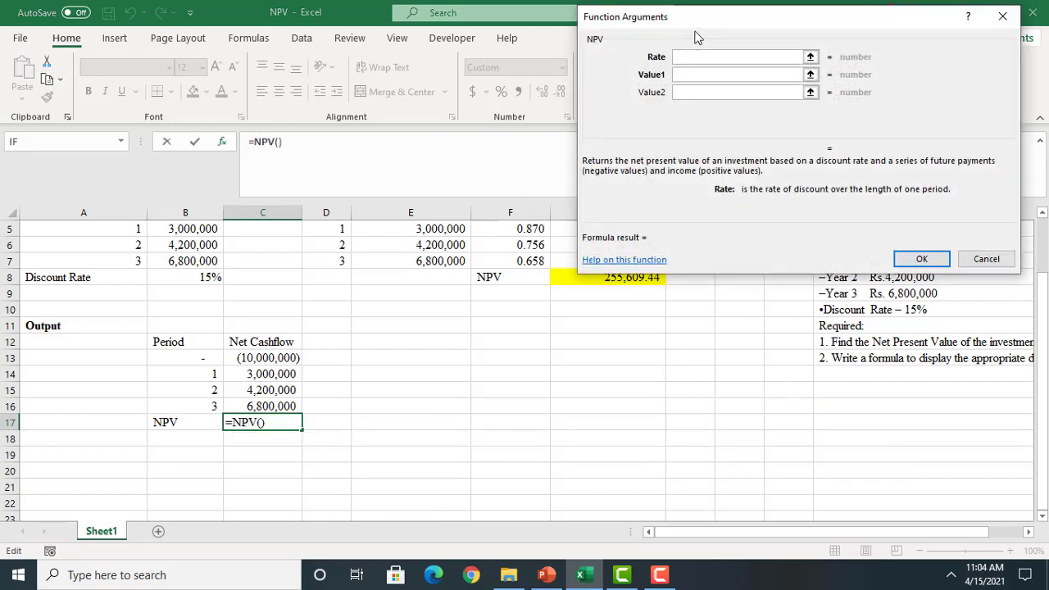
drag(779, 25, 725, 294)
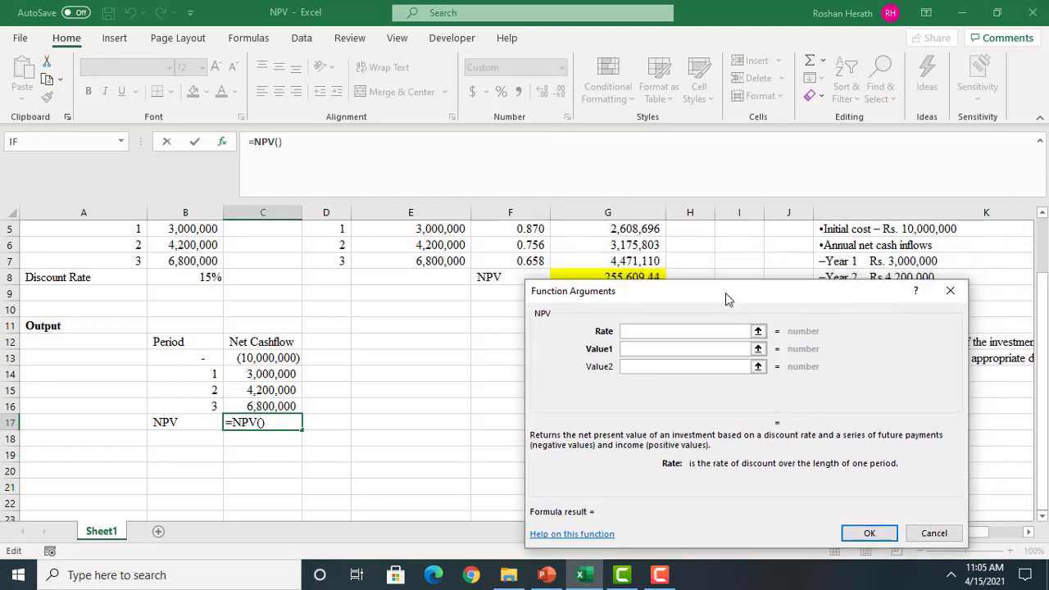
drag(1042, 280, 1042, 243)
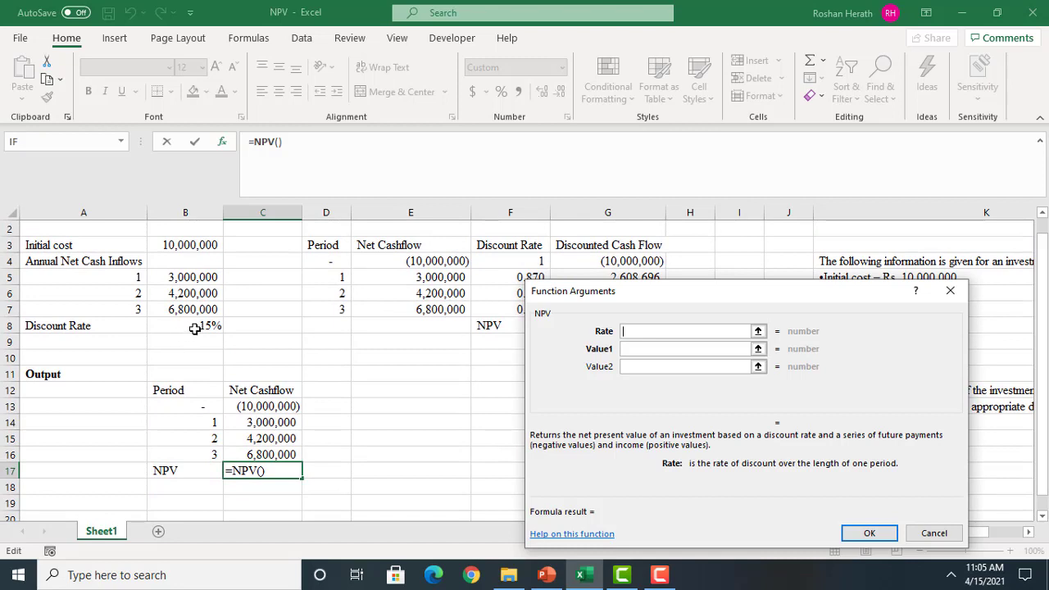
click(199, 325)
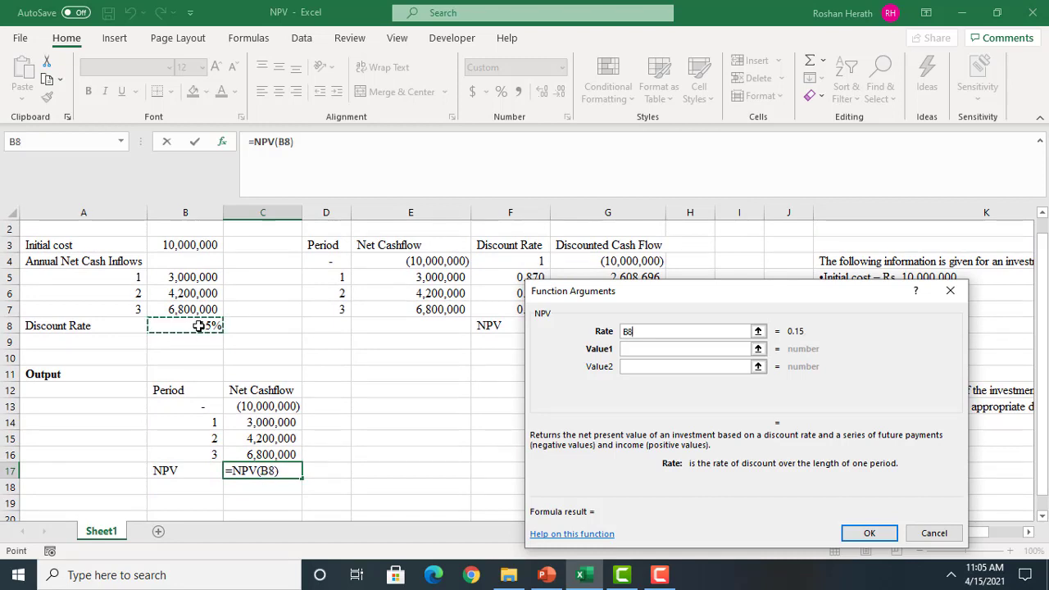
key(F4)
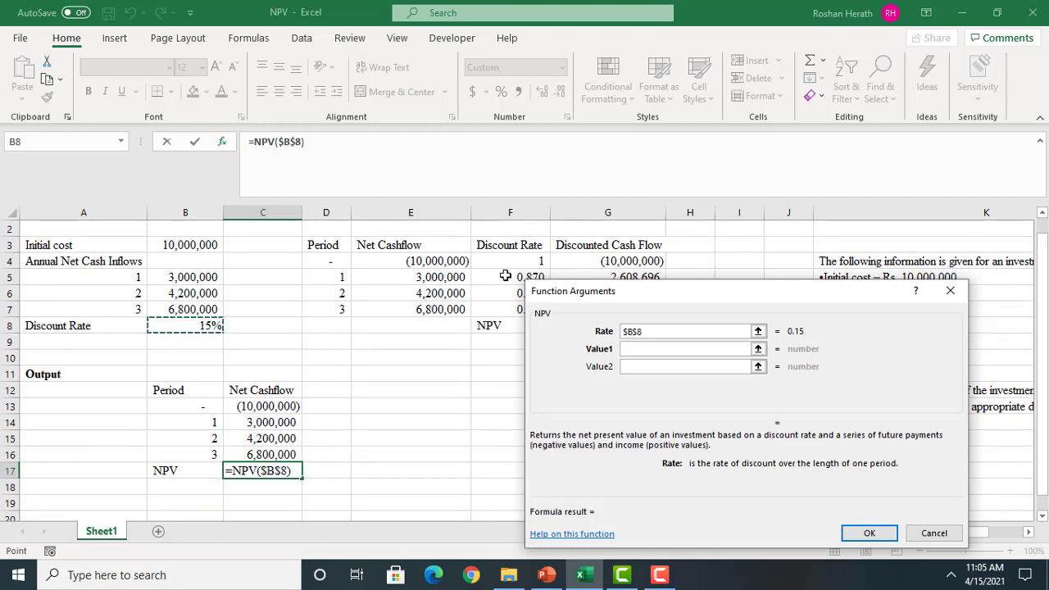
click(644, 351)
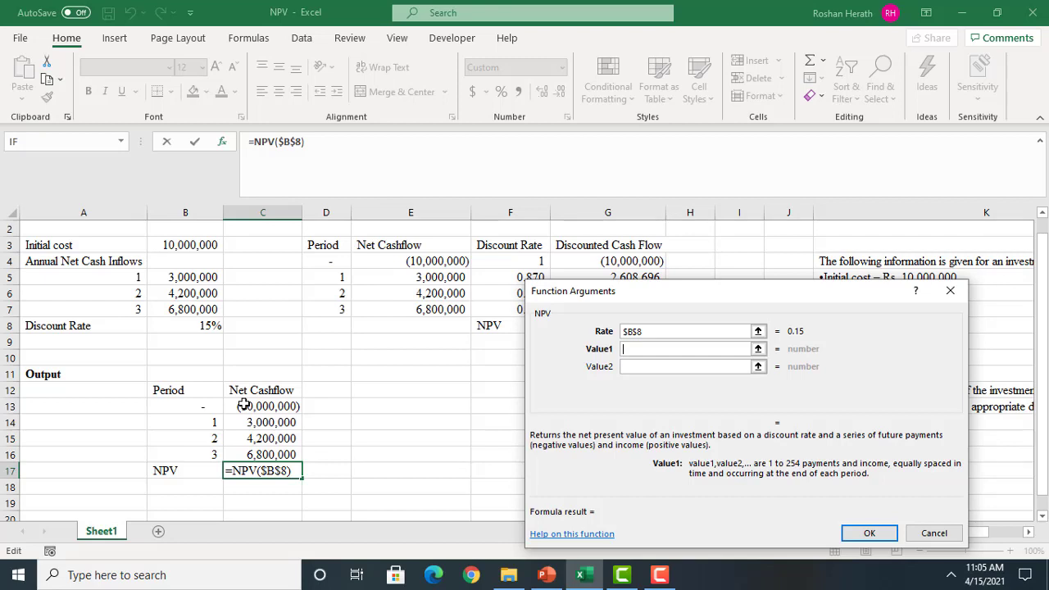
drag(244, 404, 258, 454)
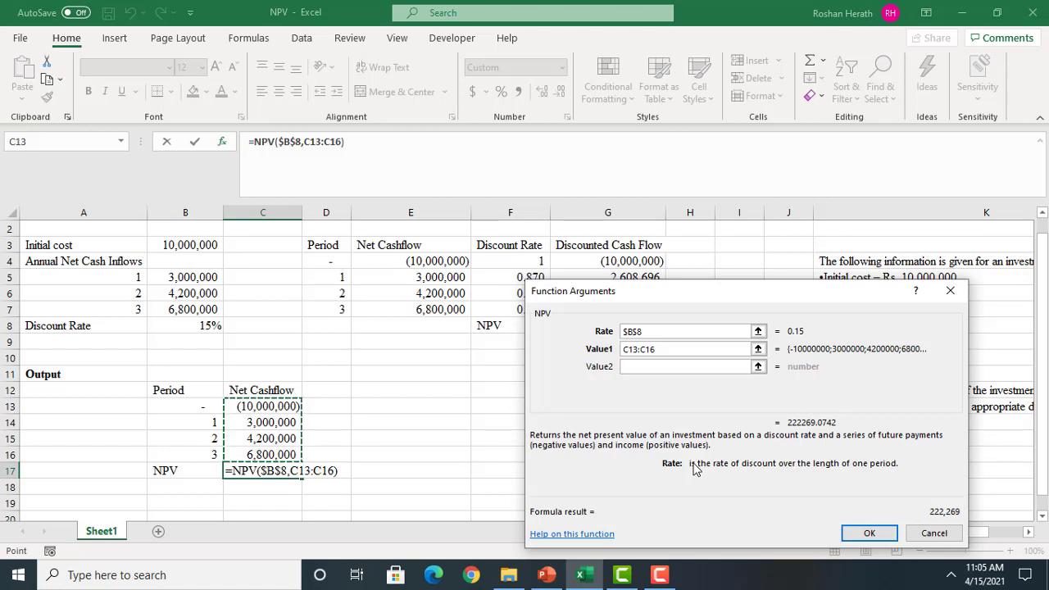
click(870, 535)
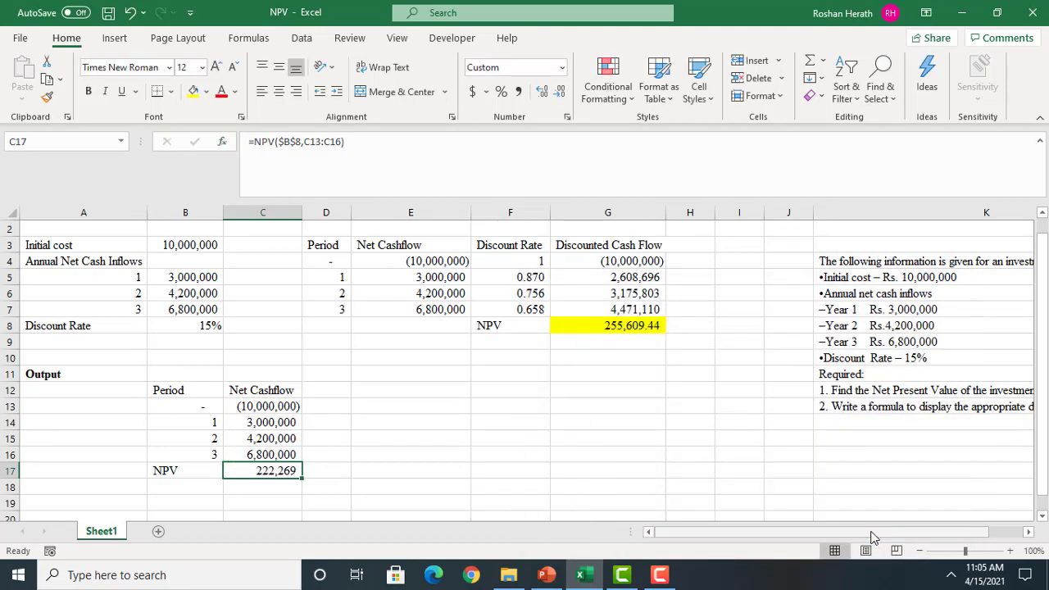
Highlight the NPV cell C17 with a yellow fill and check the formula behind the NPV in G8
click(192, 93)
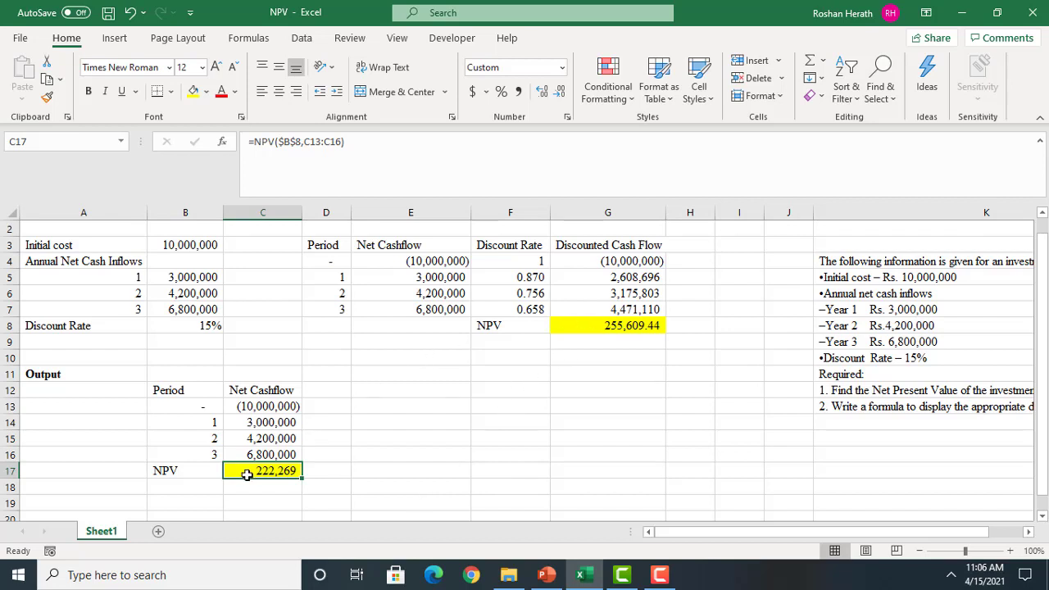
click(601, 326)
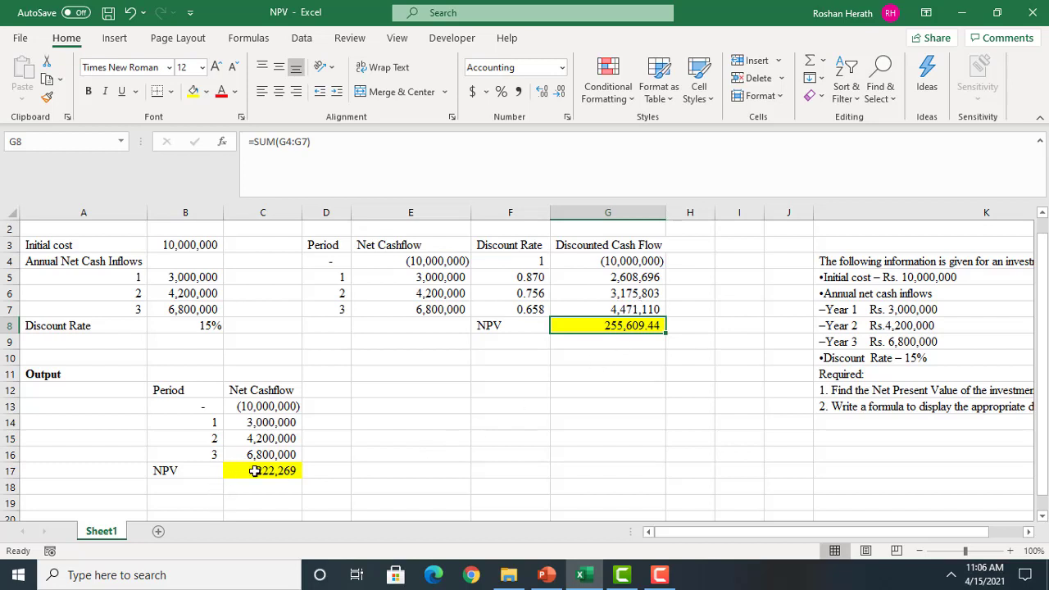
Replace the formula in C17 with the NPV function, using $B$8 as the rate and $C$14:$C$16 as Value1
click(264, 472)
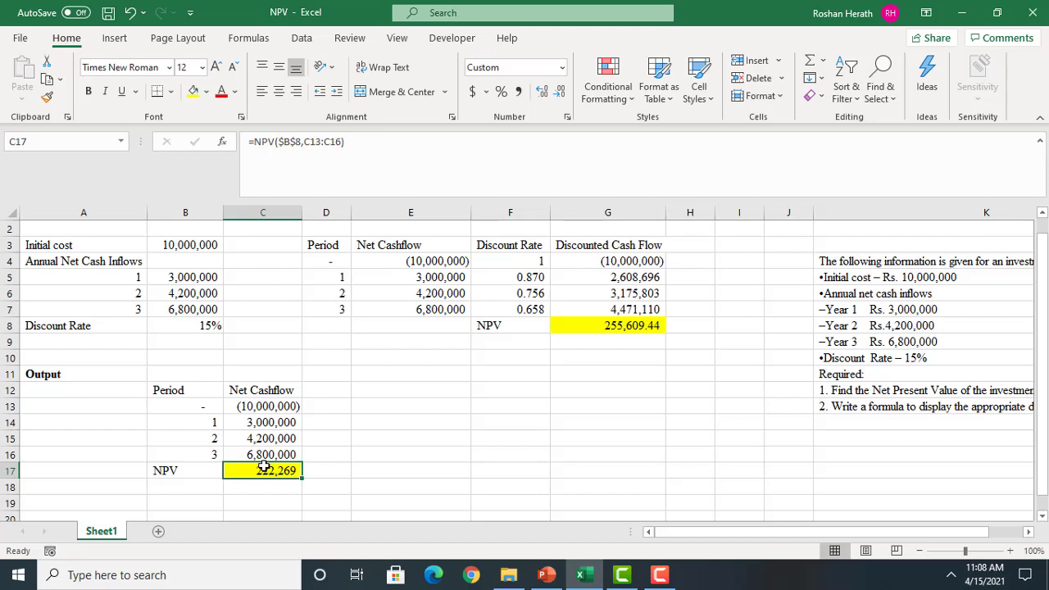
key(Delete)
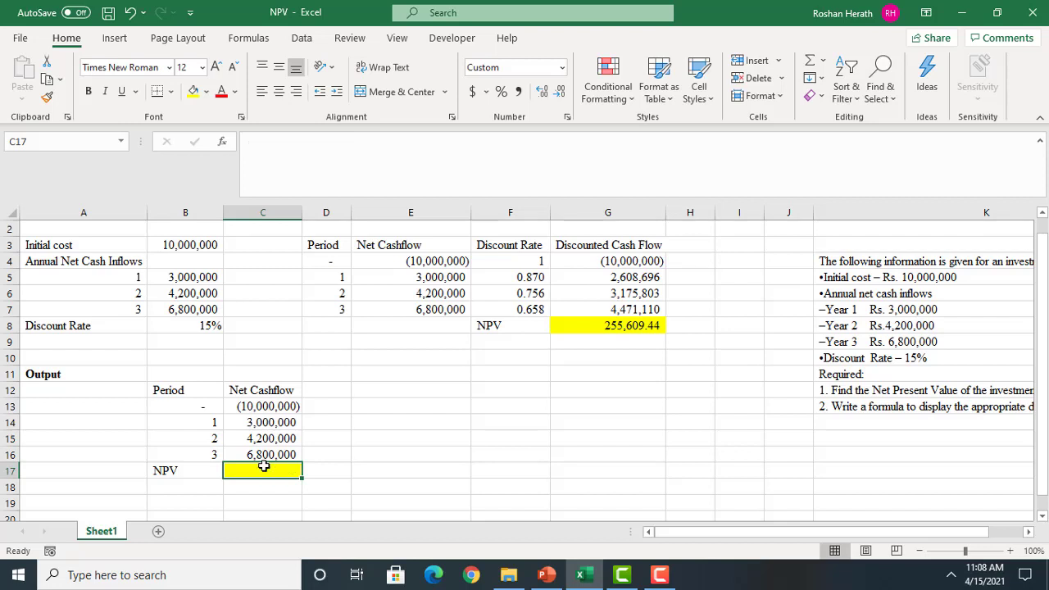
text(=NPV)
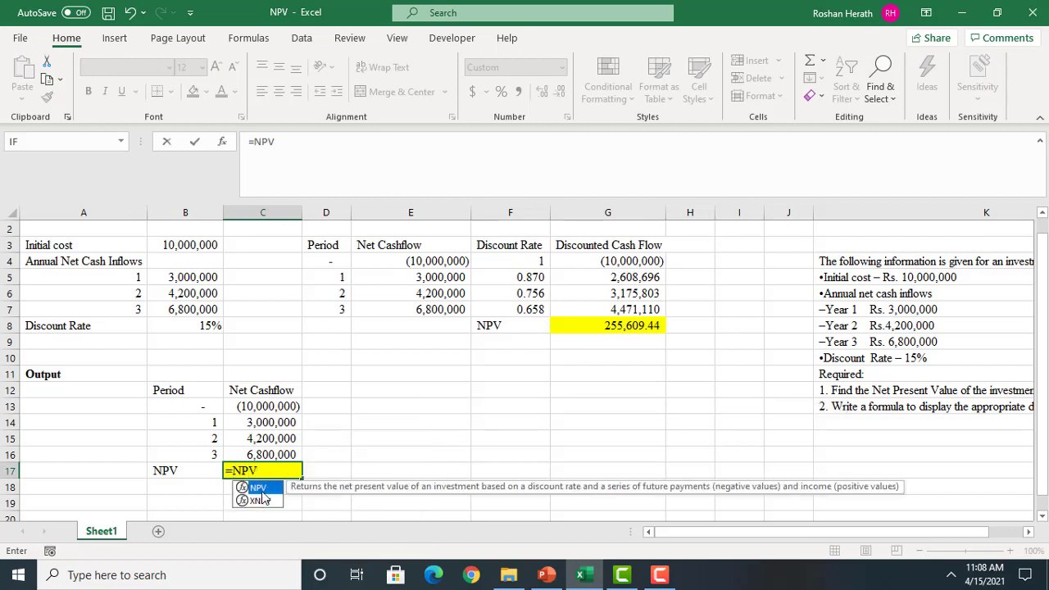
text(()
click(224, 142)
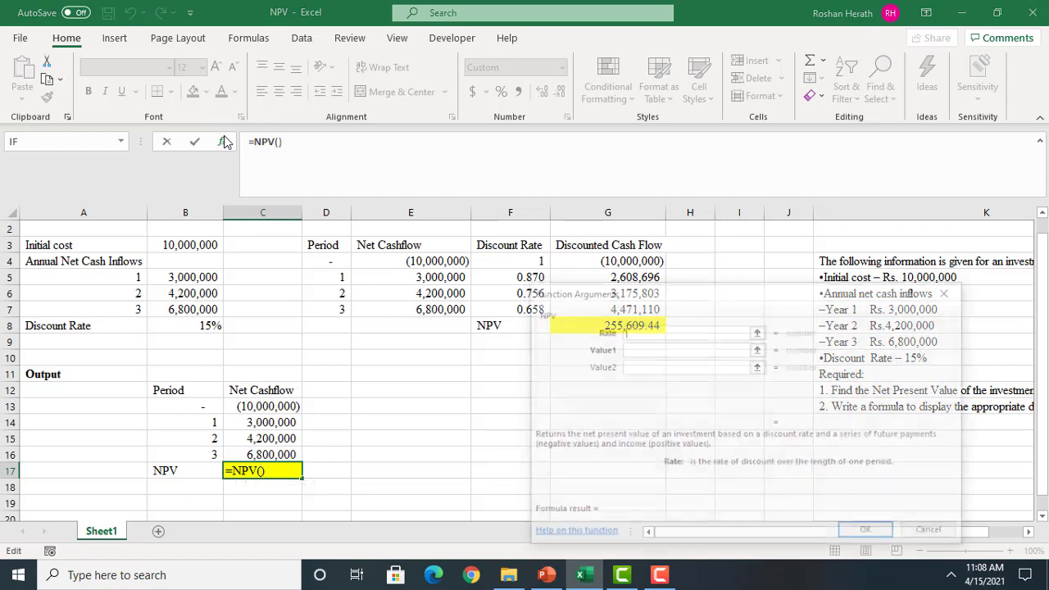
click(202, 323)
key(F4)
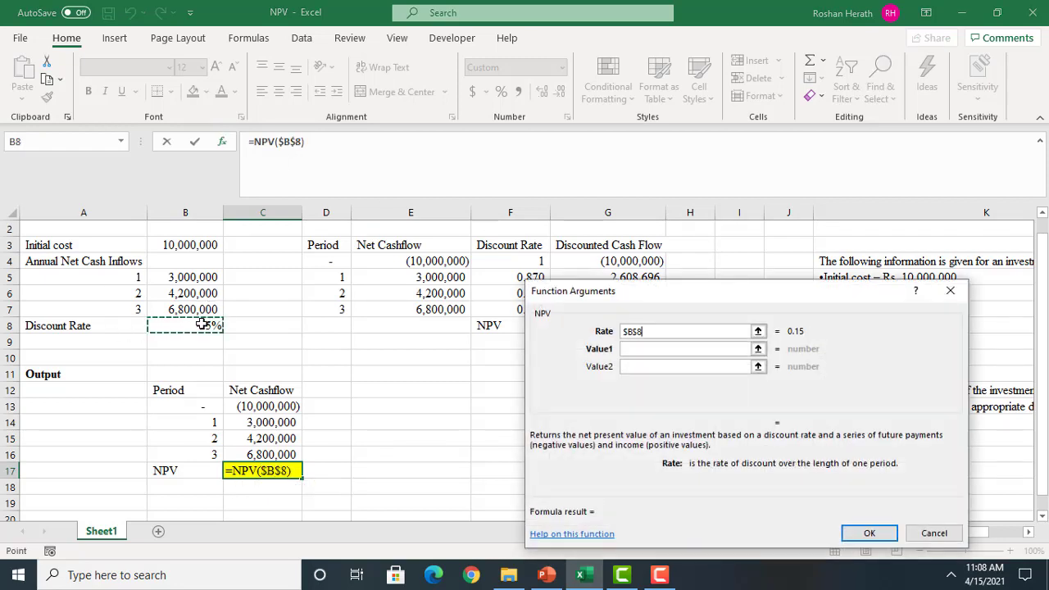
click(645, 350)
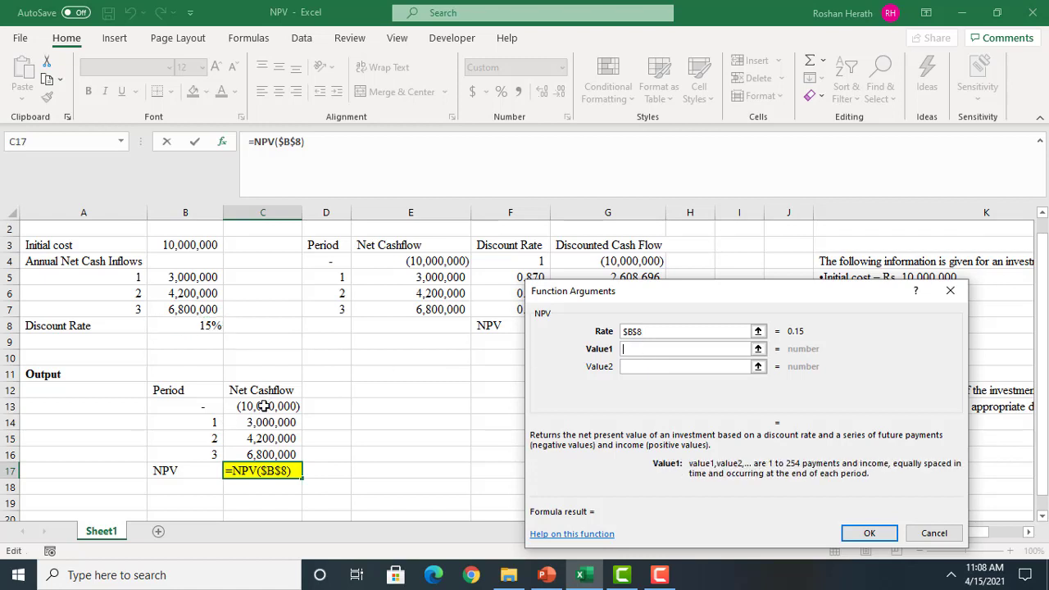
click(251, 422)
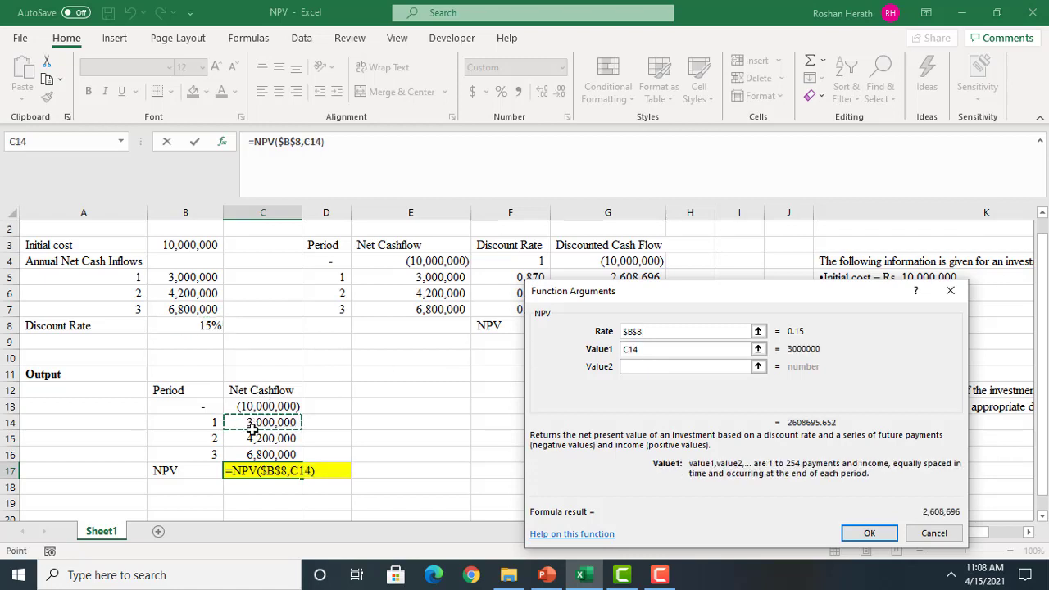
drag(252, 428, 253, 454)
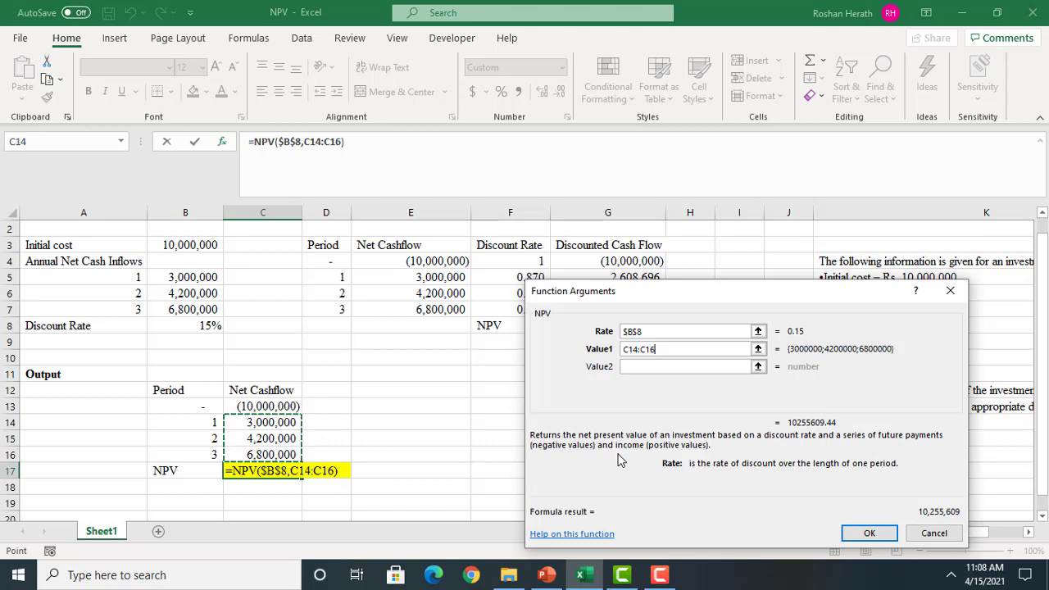
key(F4)
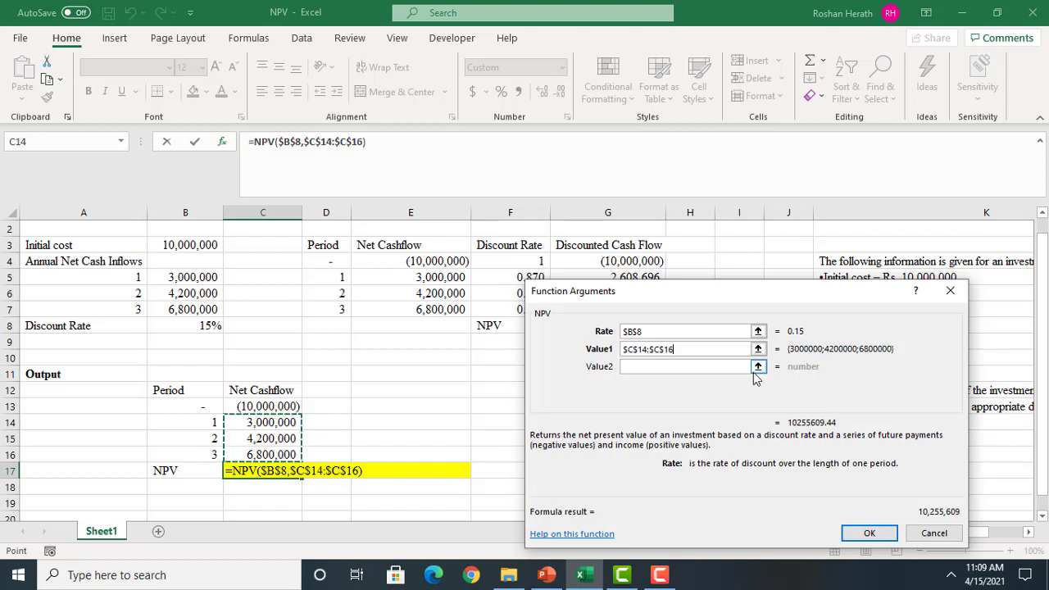
Add the initial outflow in C13 to the NPV formula in C17 and apply Comma Style to the cell
click(371, 142)
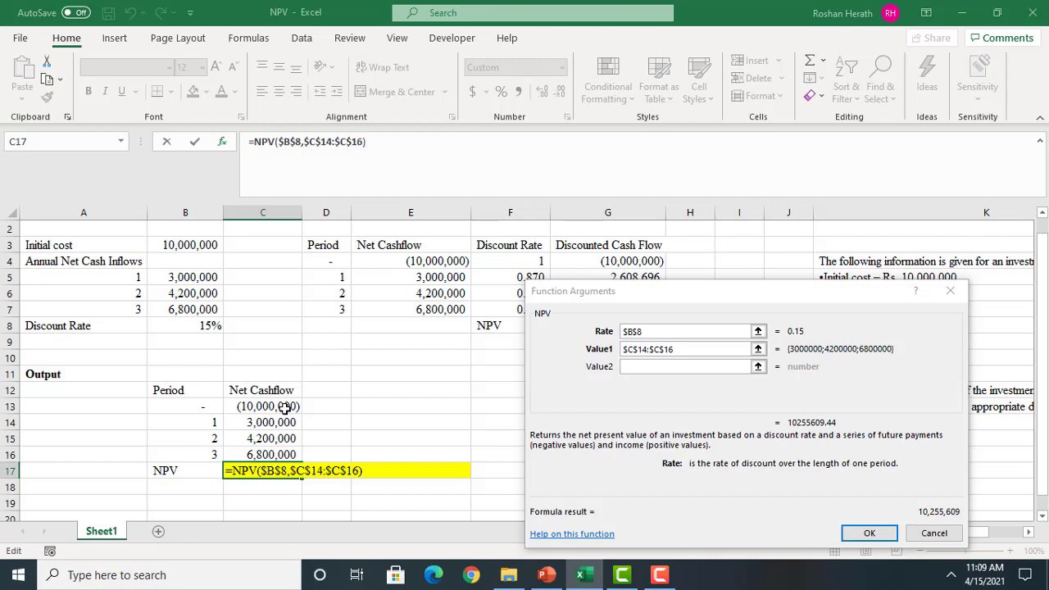
text(+)
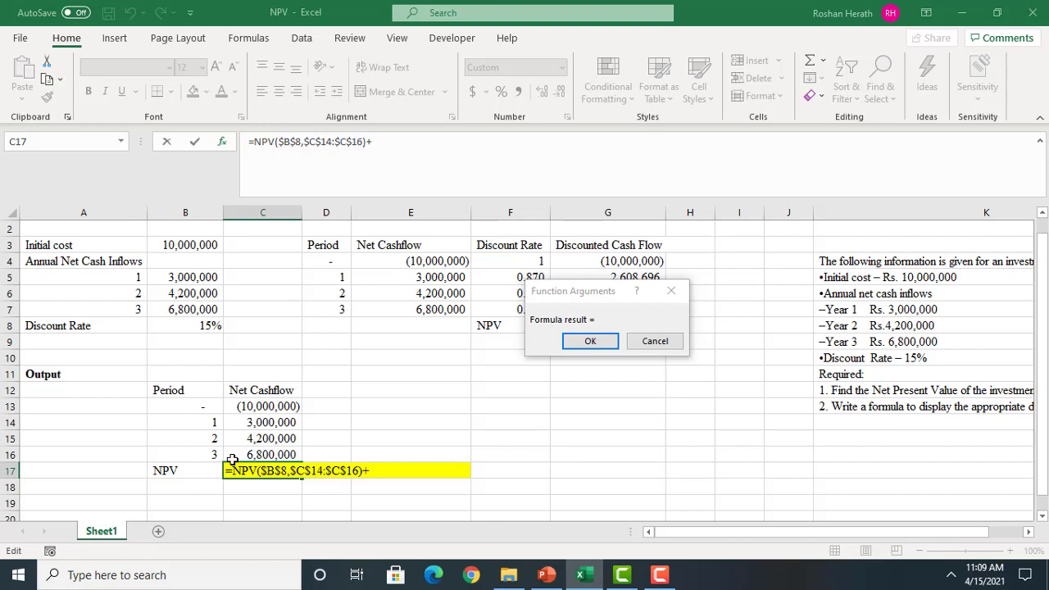
click(246, 407)
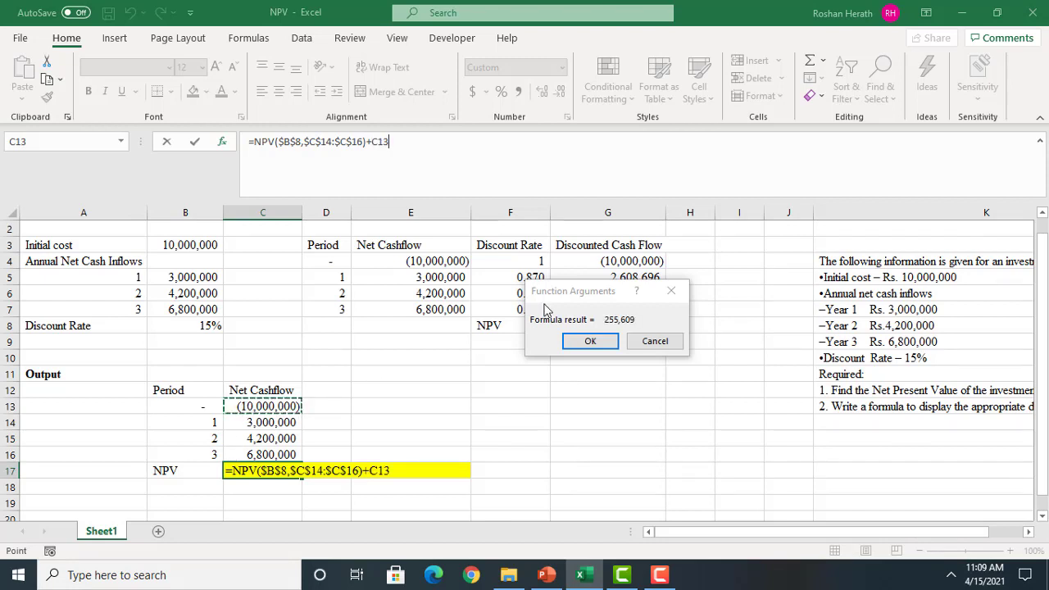
click(583, 342)
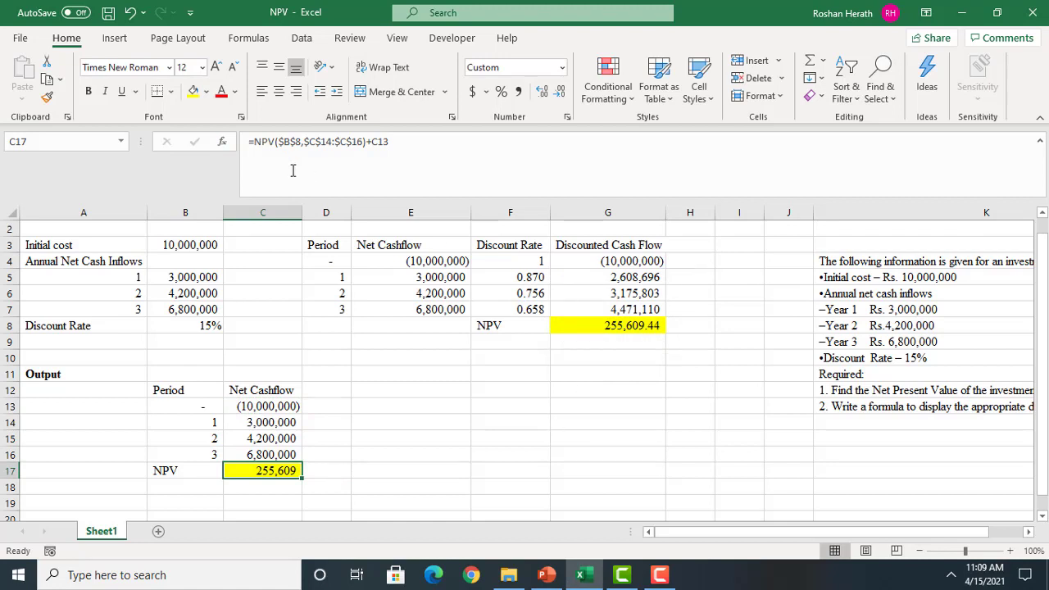
click(519, 92)
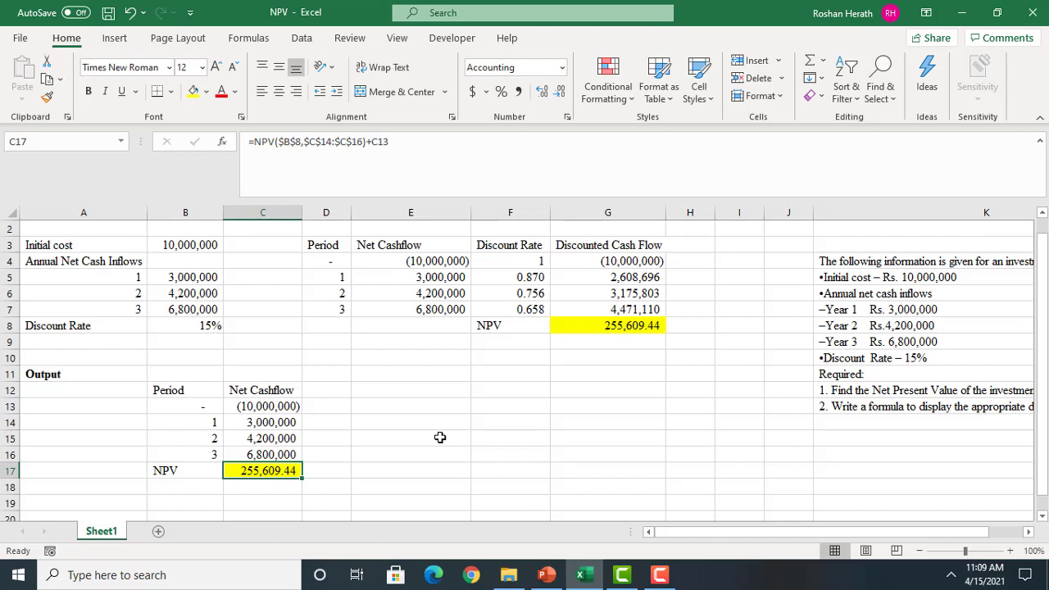
Re-enter the NPV function in C17 from scratch, with $B$8 as the rate and C14:C16 as Value1
text(=)
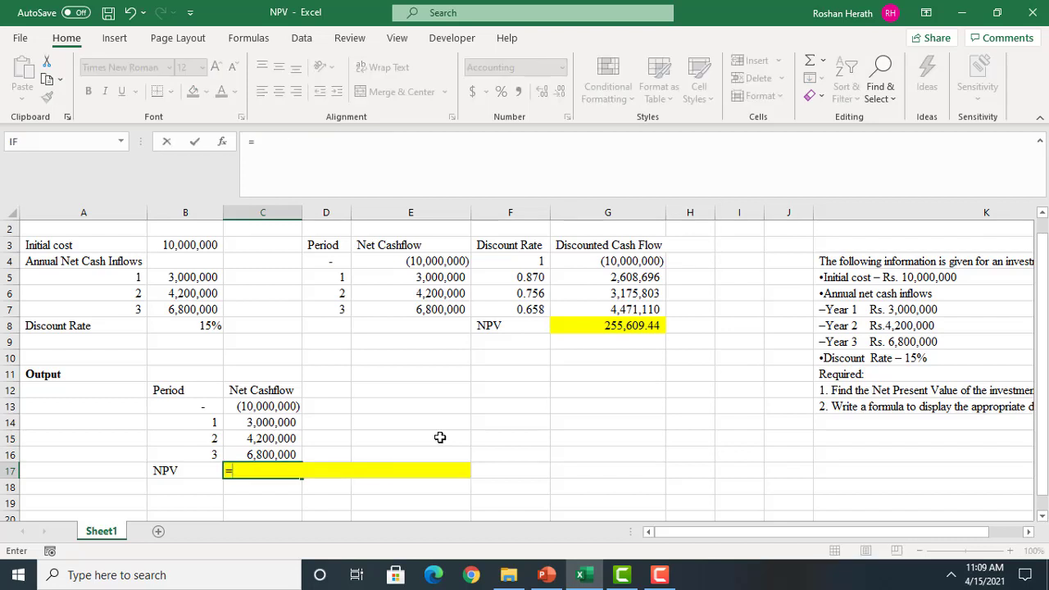
text(NP)
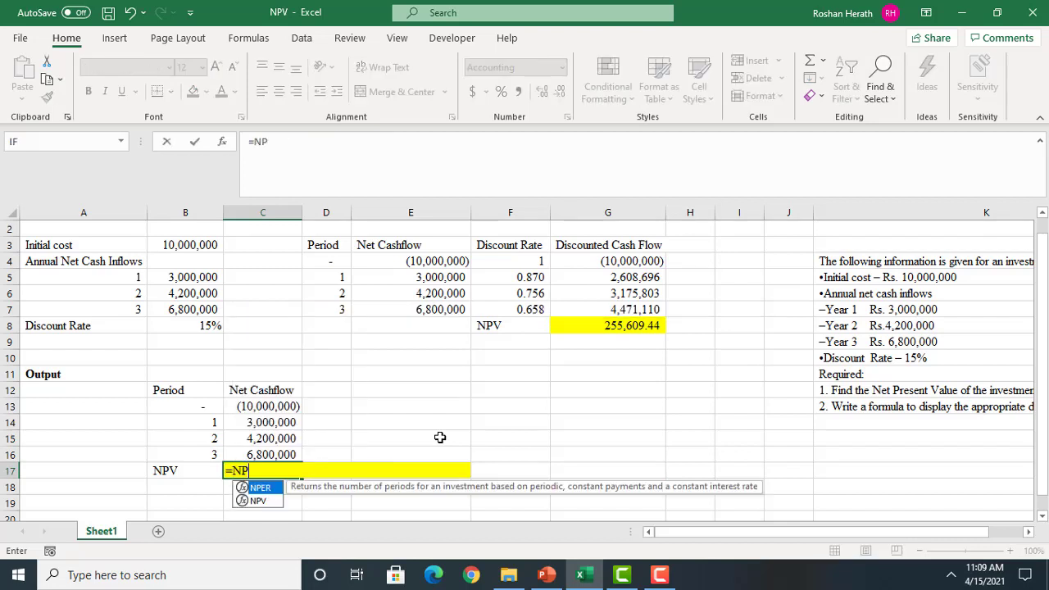
double_click(259, 502)
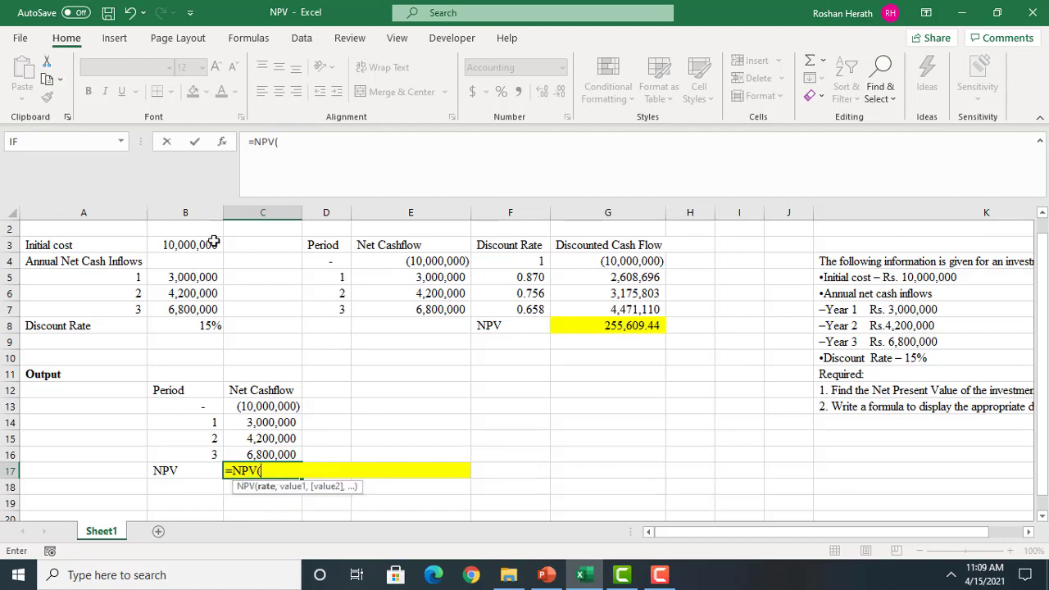
click(222, 143)
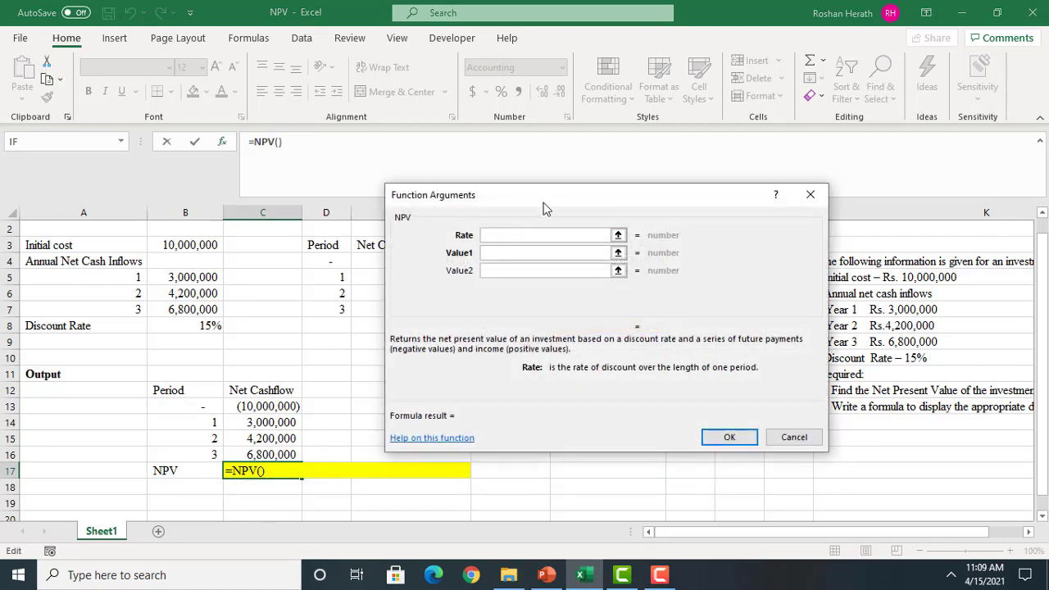
drag(559, 195, 656, 224)
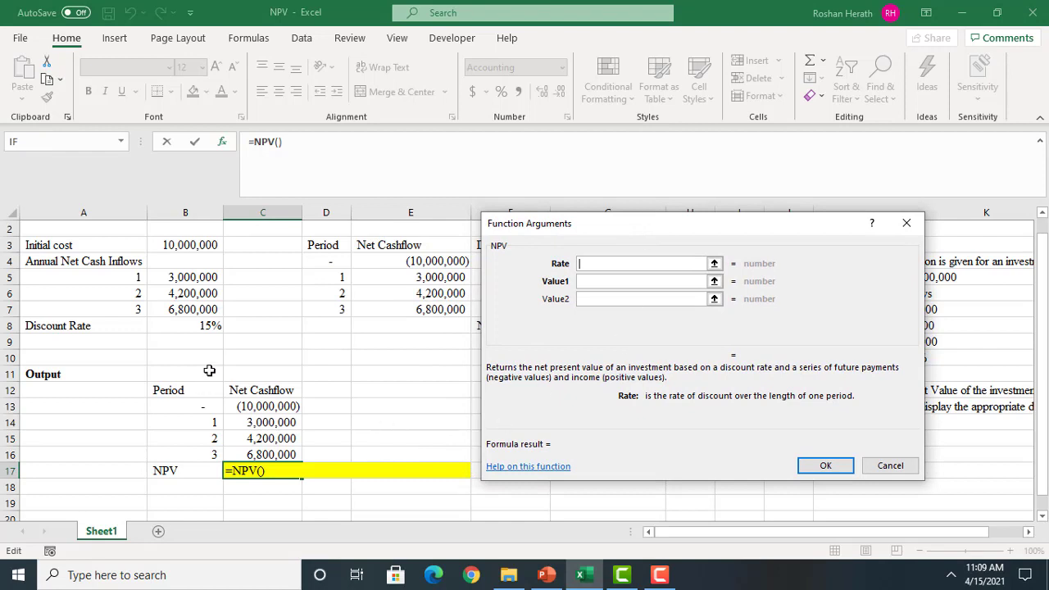
click(195, 328)
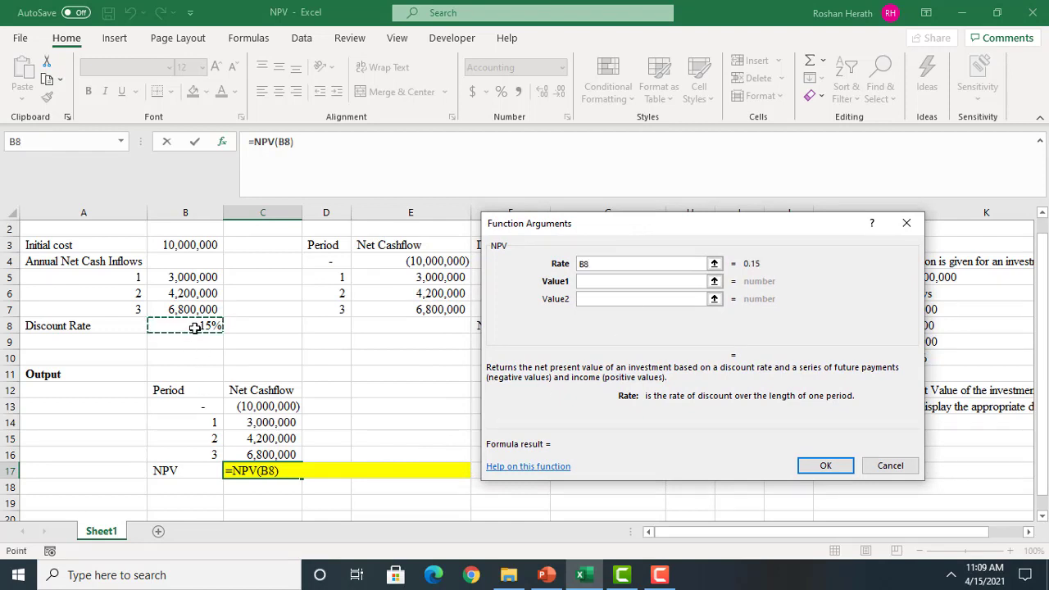
key(F4)
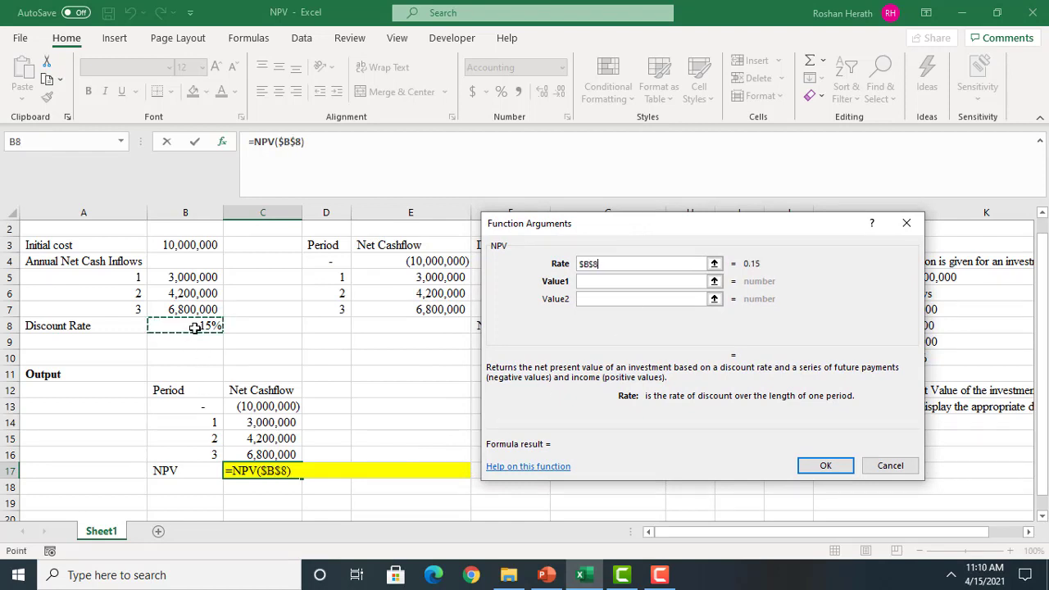
click(594, 281)
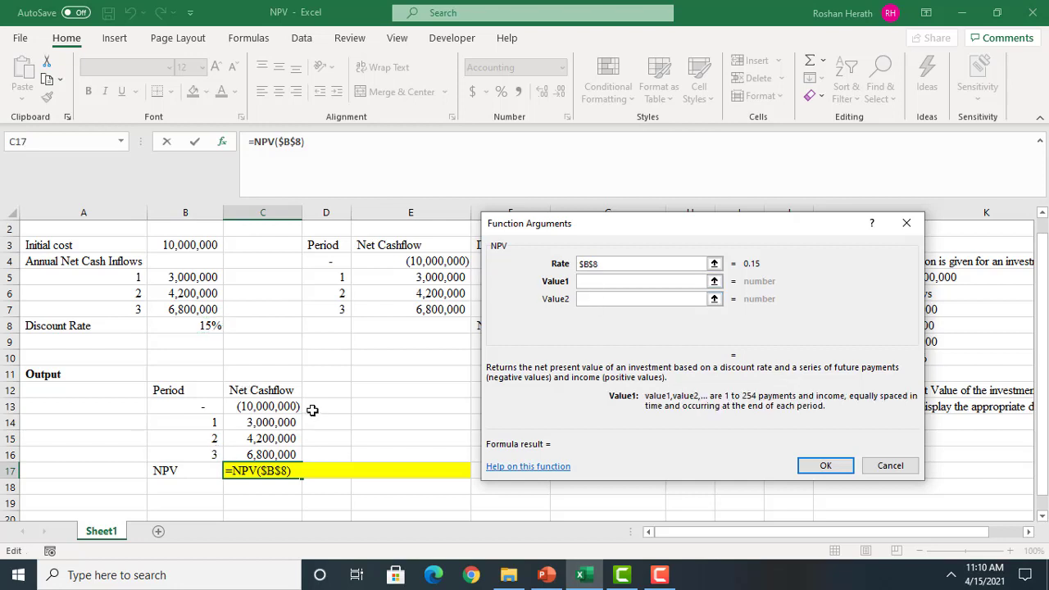
click(244, 422)
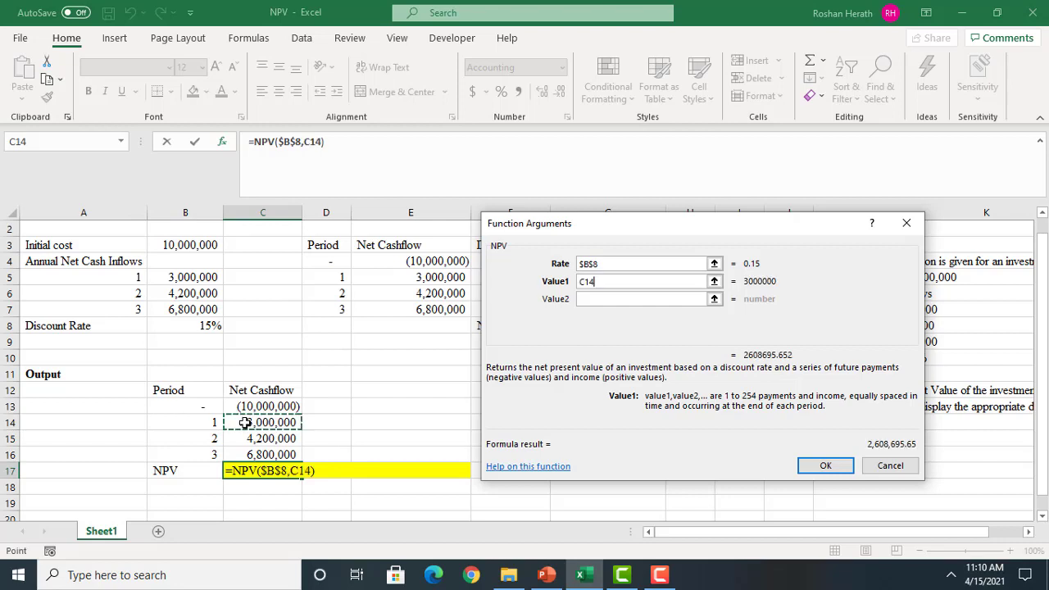
drag(244, 422, 241, 454)
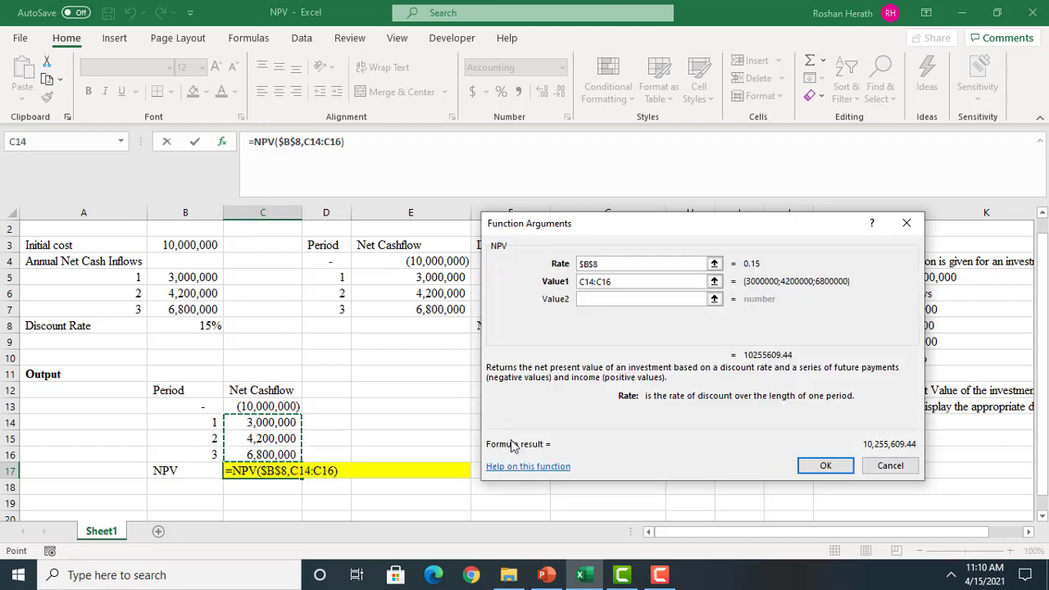
Change Value1 to C14:$C$16 and complete the C17 formula by adding the initial outflow C13 outside the NPV function
click(351, 143)
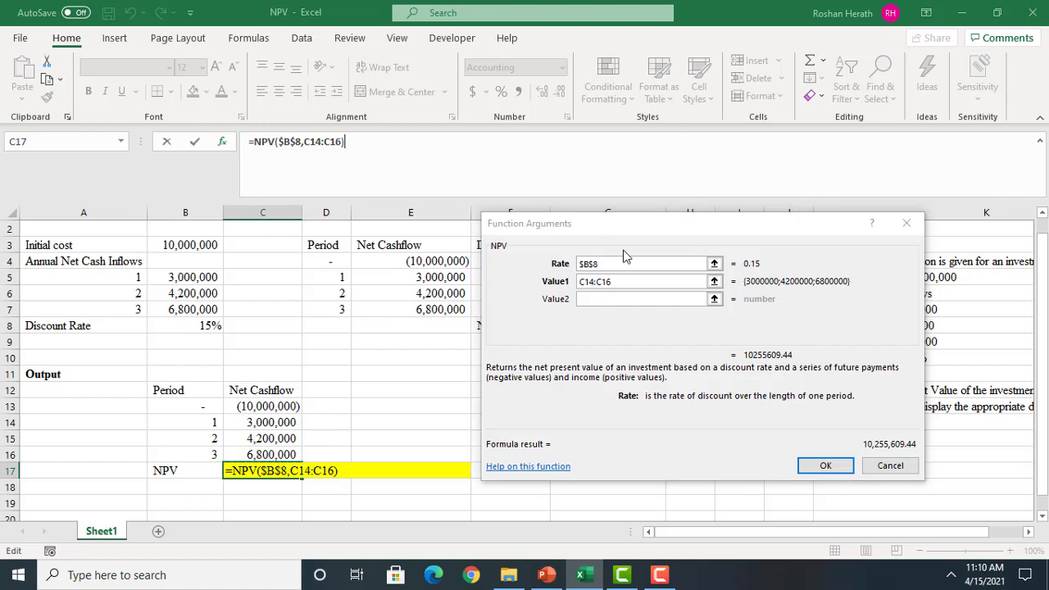
click(624, 281)
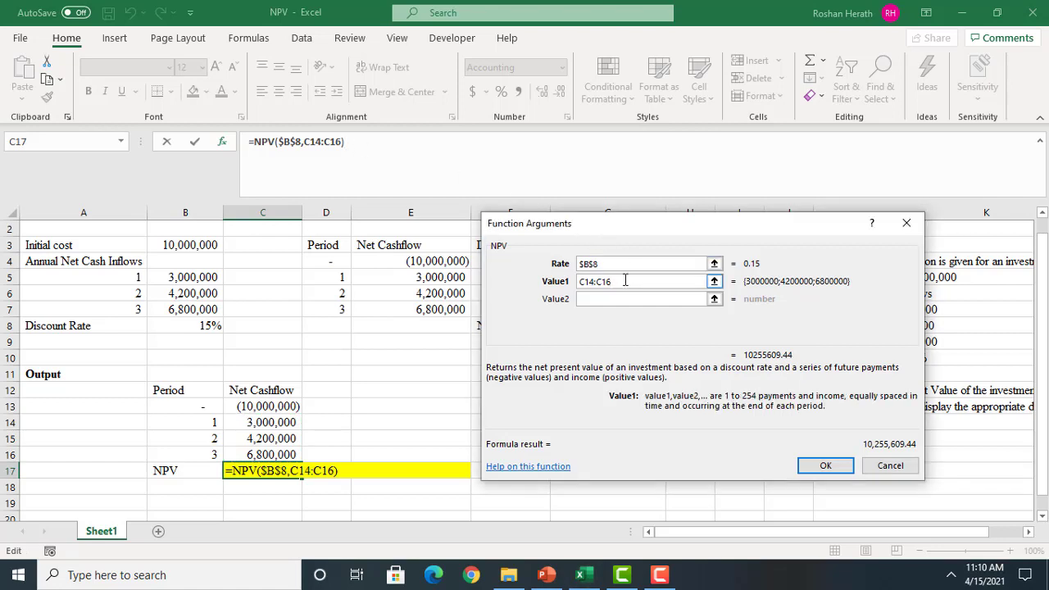
key(F4)
click(384, 146)
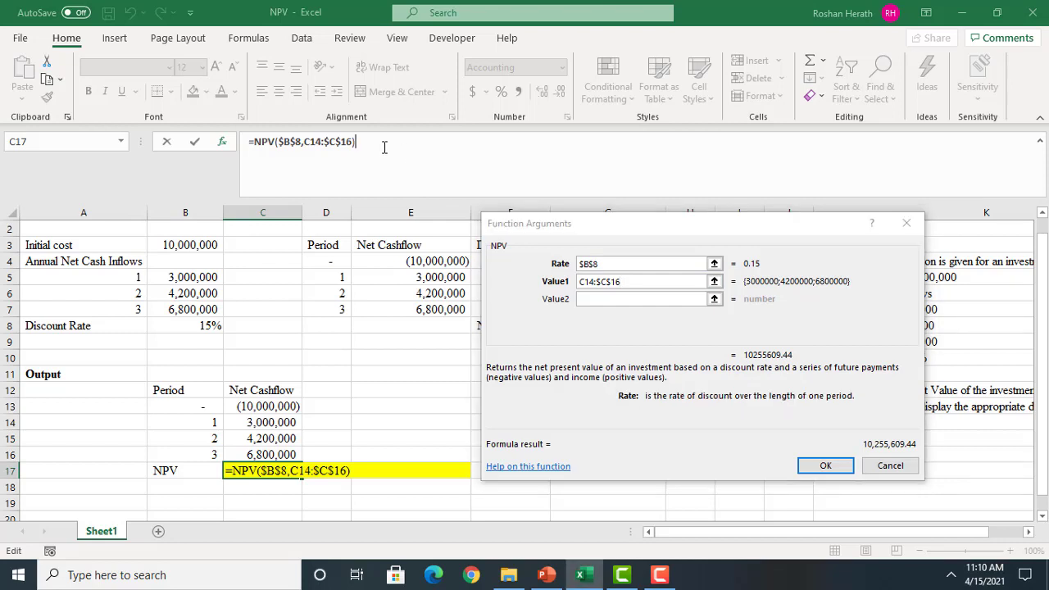
text(+)
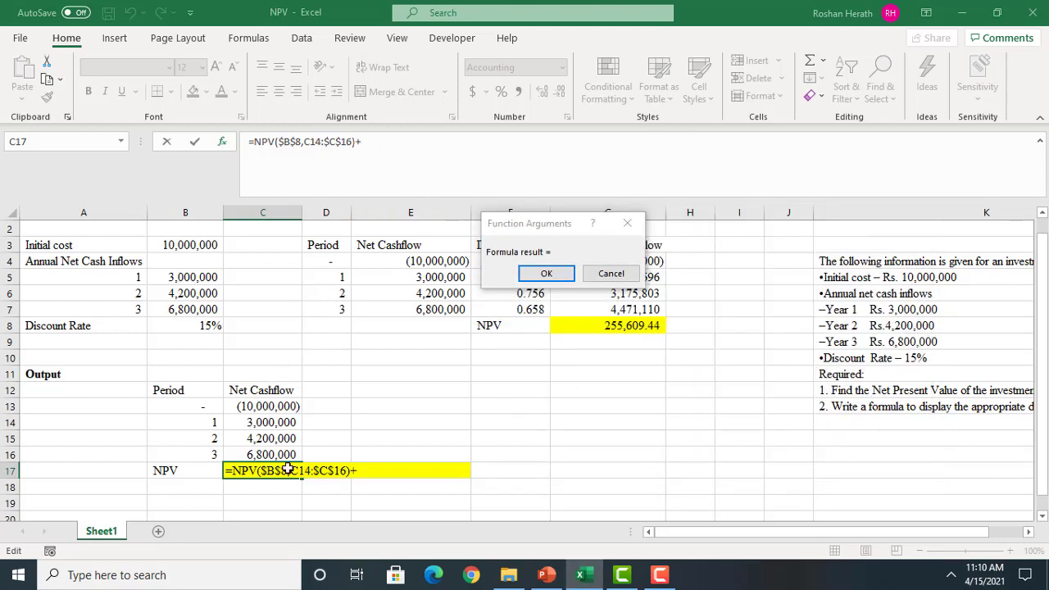
click(267, 403)
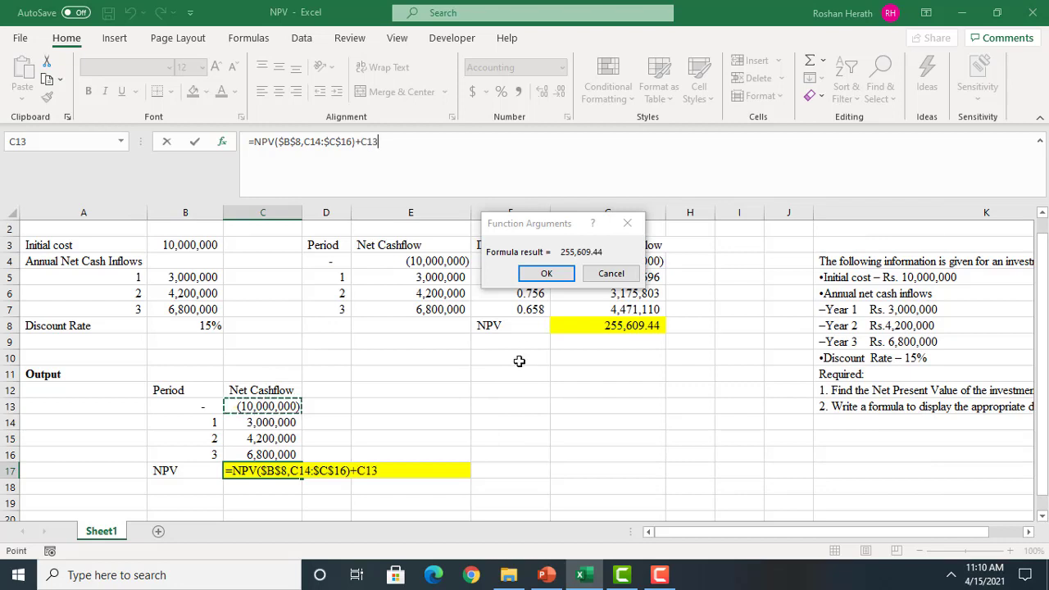
click(545, 276)
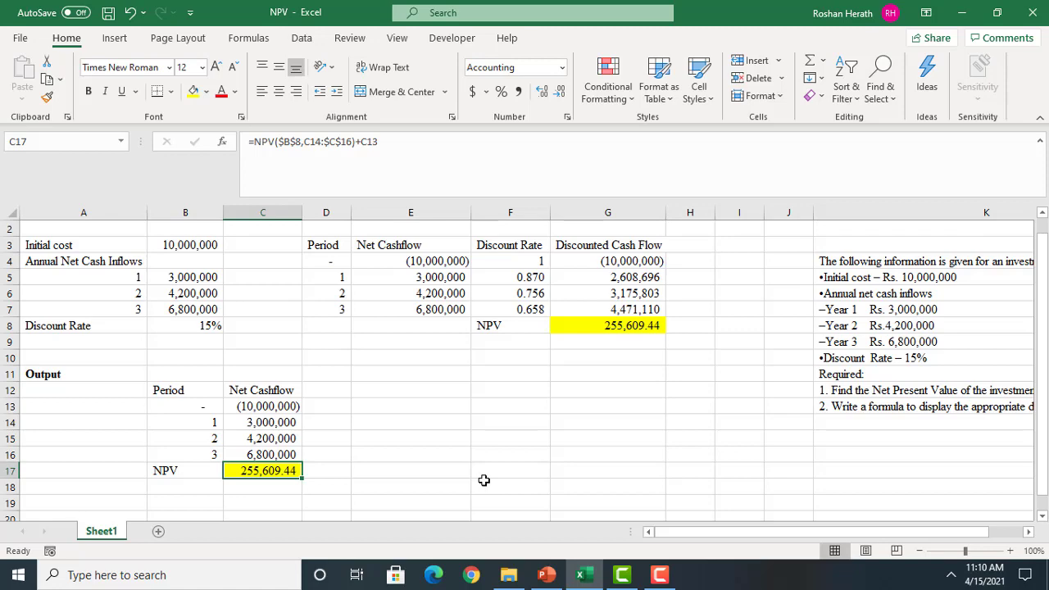
Switch to PowerPoint to check the Activity-1 requirements, and return to the NPV workbook in Excel
click(546, 574)
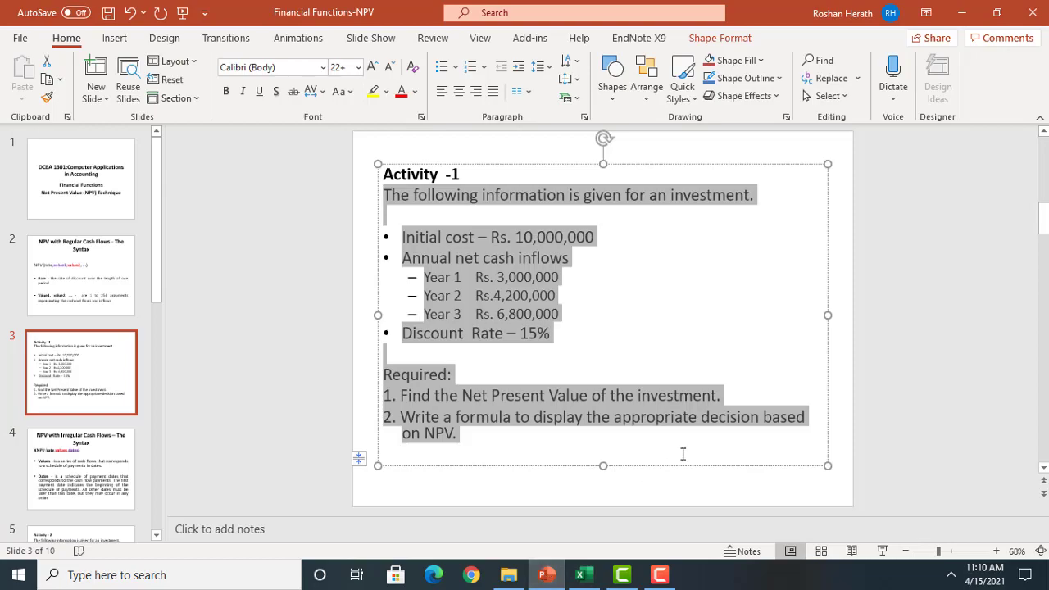
click(541, 579)
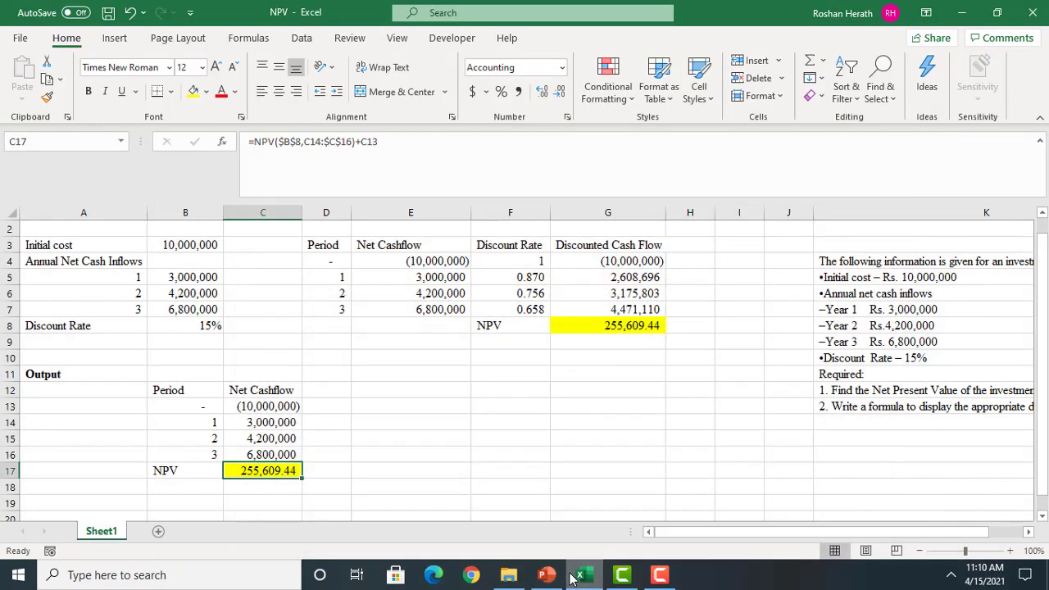
click(575, 577)
click(573, 578)
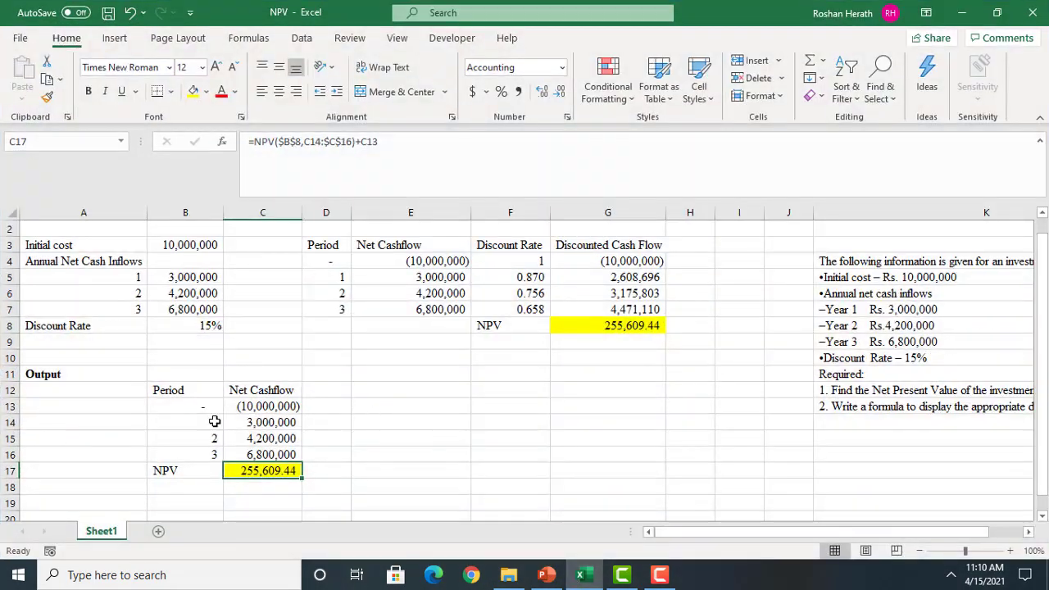
Copy the Period and Net Cashflow table in B12:C16 and paste it transposed at B20 using Paste Special
click(1041, 517)
click(1041, 517)
click(1042, 517)
click(1041, 517)
click(1042, 517)
click(1041, 517)
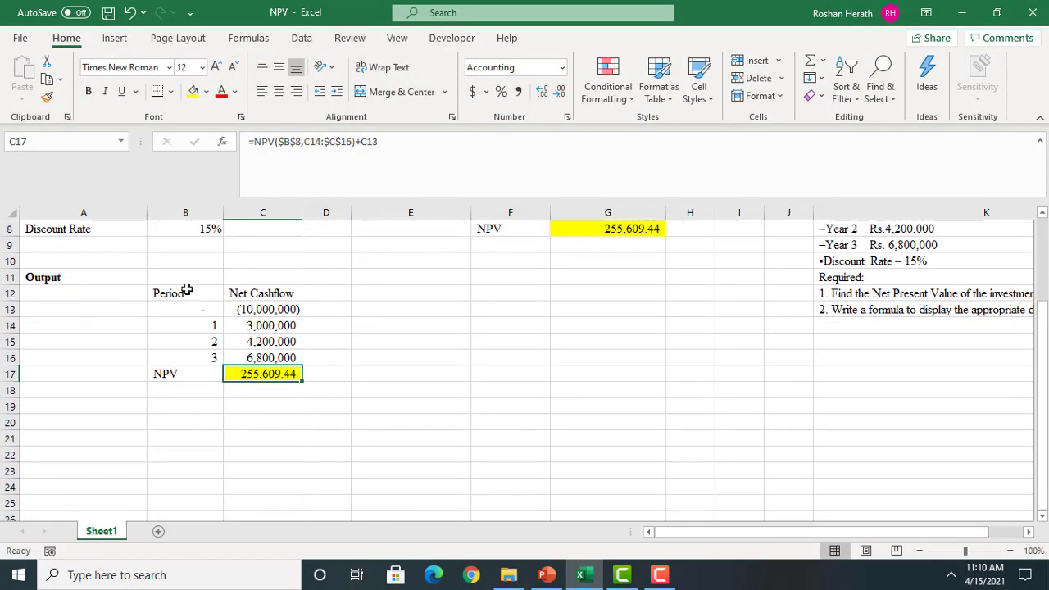
drag(163, 289, 249, 357)
right_click(249, 358)
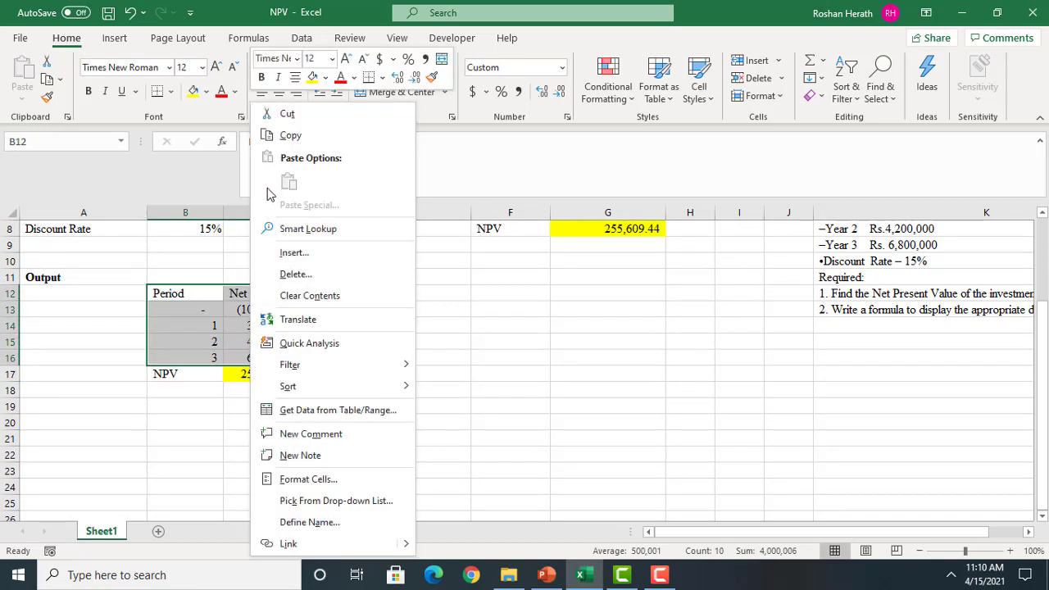
click(281, 136)
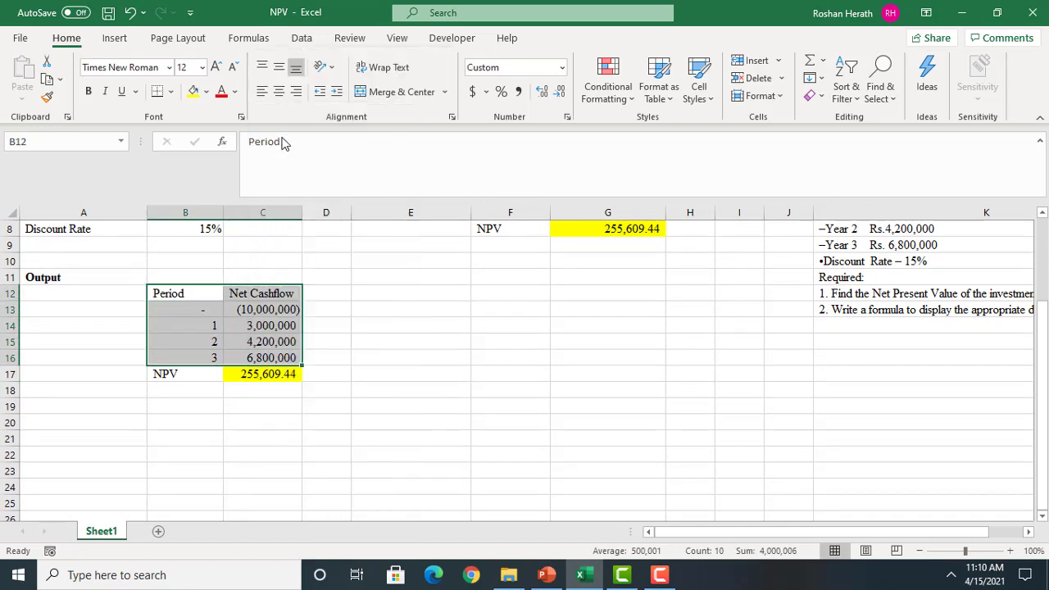
click(181, 422)
right_click(180, 425)
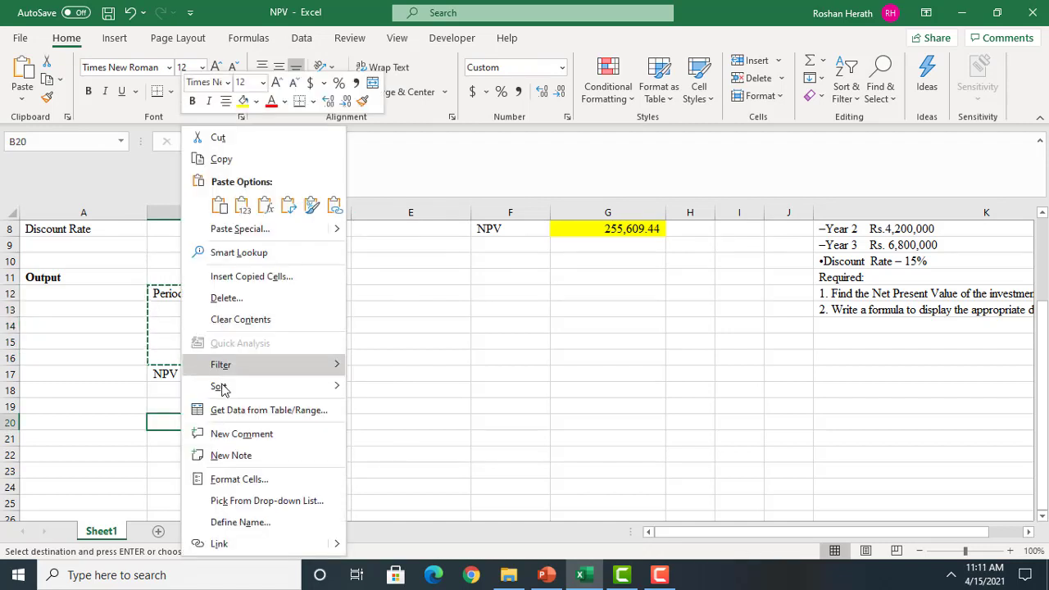
click(229, 233)
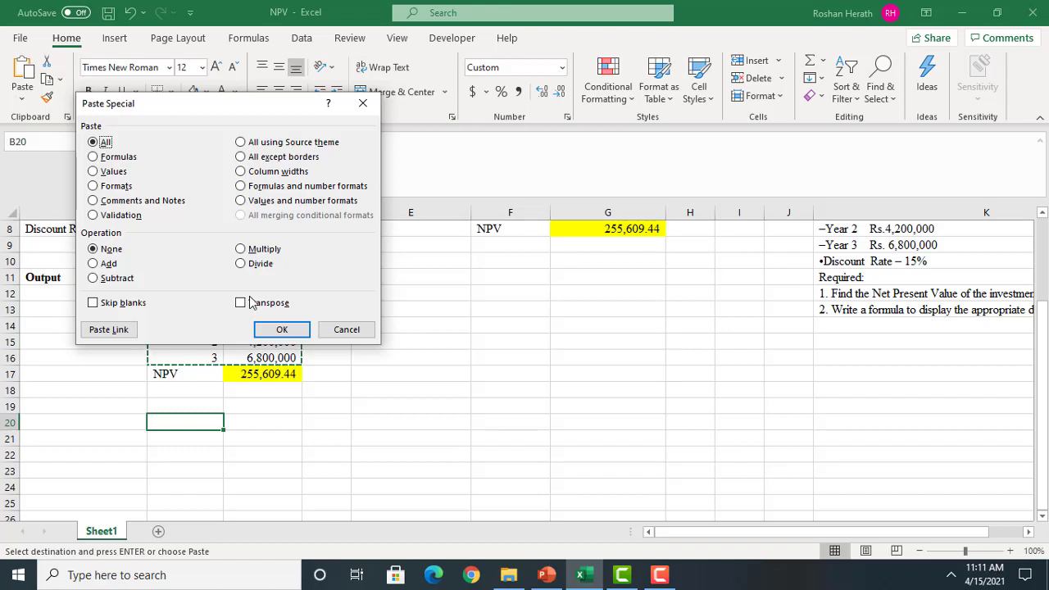
click(239, 303)
click(279, 329)
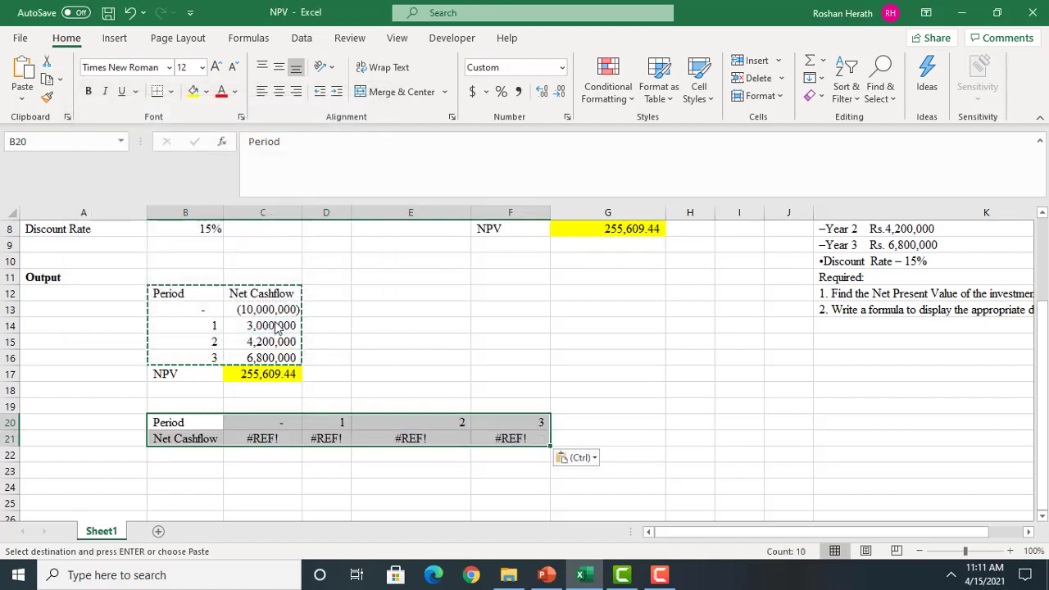
Clear the pasted Net Cashflow cells C21:F21 and link C21 to the negative of the initial cost in B3
drag(265, 437, 485, 441)
key(Delete)
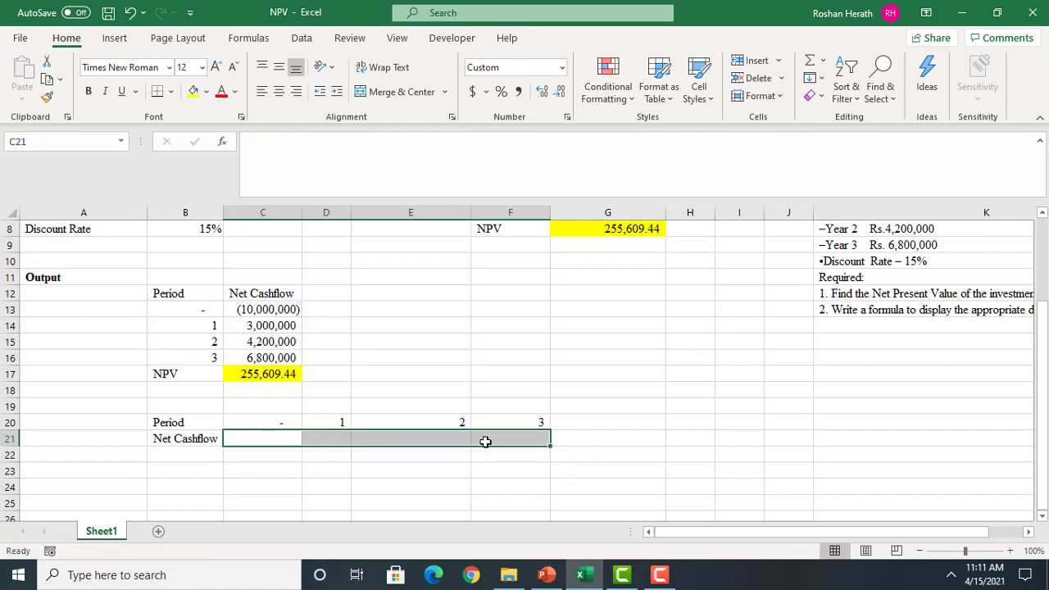
click(273, 437)
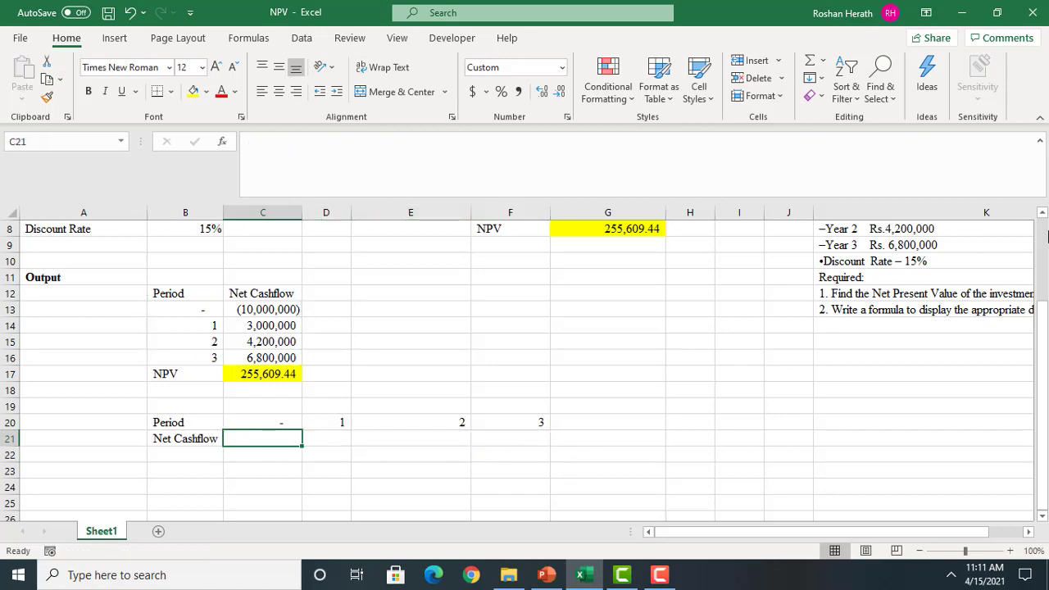
click(1041, 213)
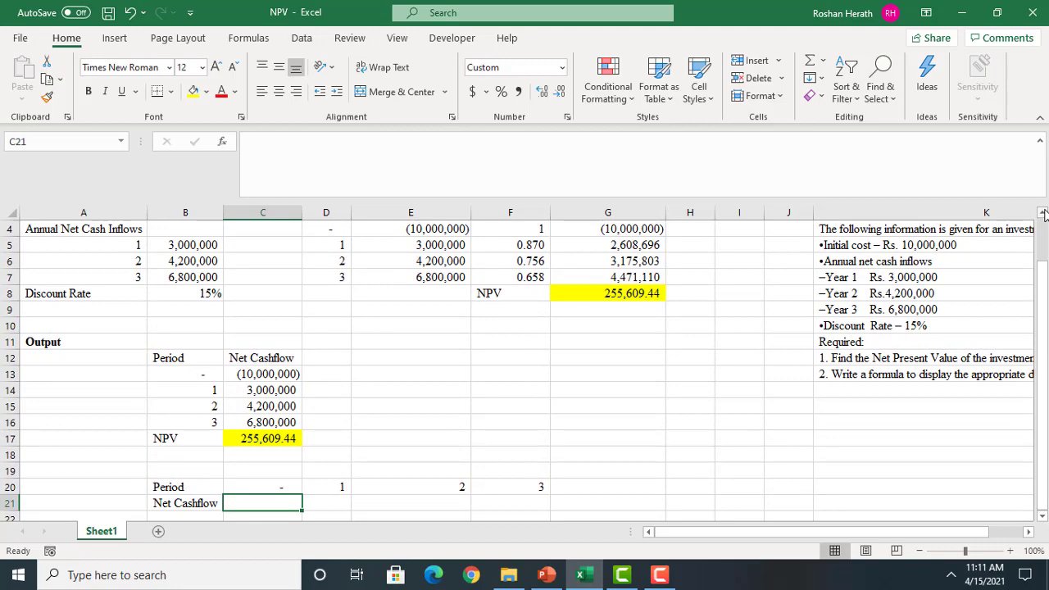
text(=)
click(1043, 213)
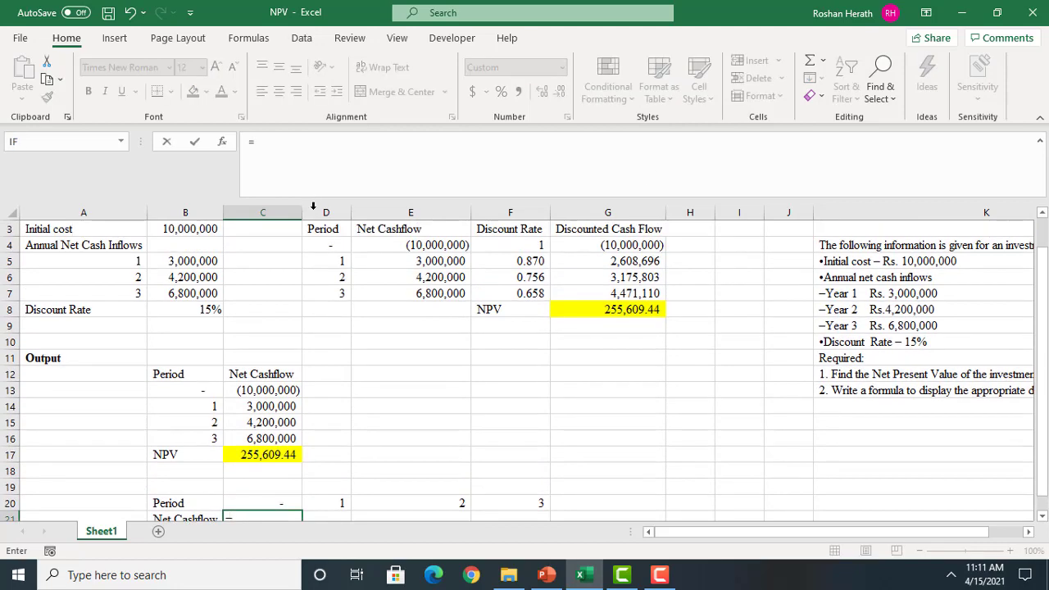
text(-)
click(159, 230)
key(Return)
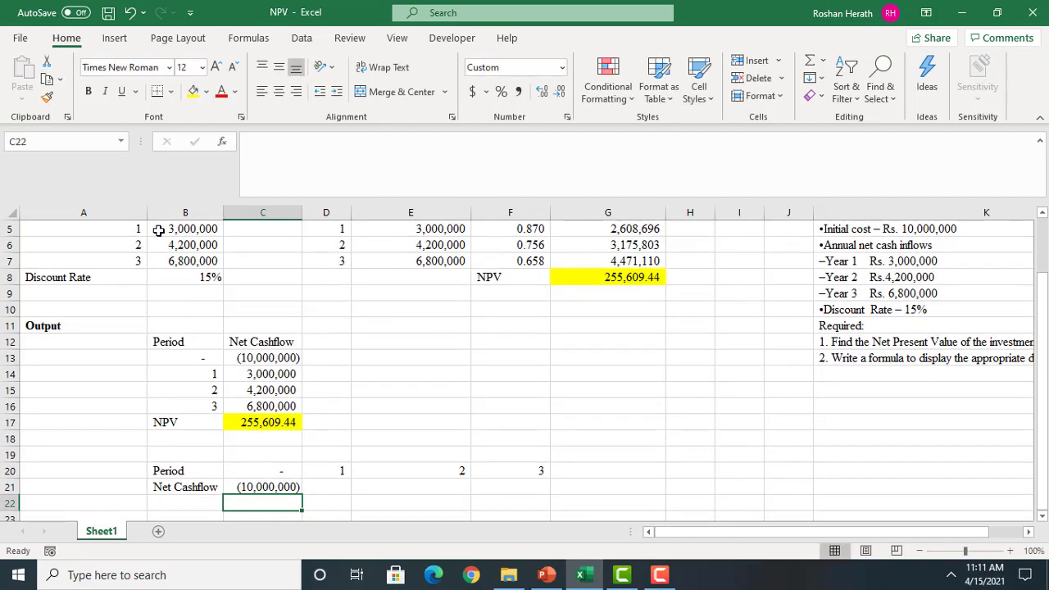
Link the Net Cashflow cells D21, E21 and F21 to the annual inflows in B5, B6 and B7
click(326, 490)
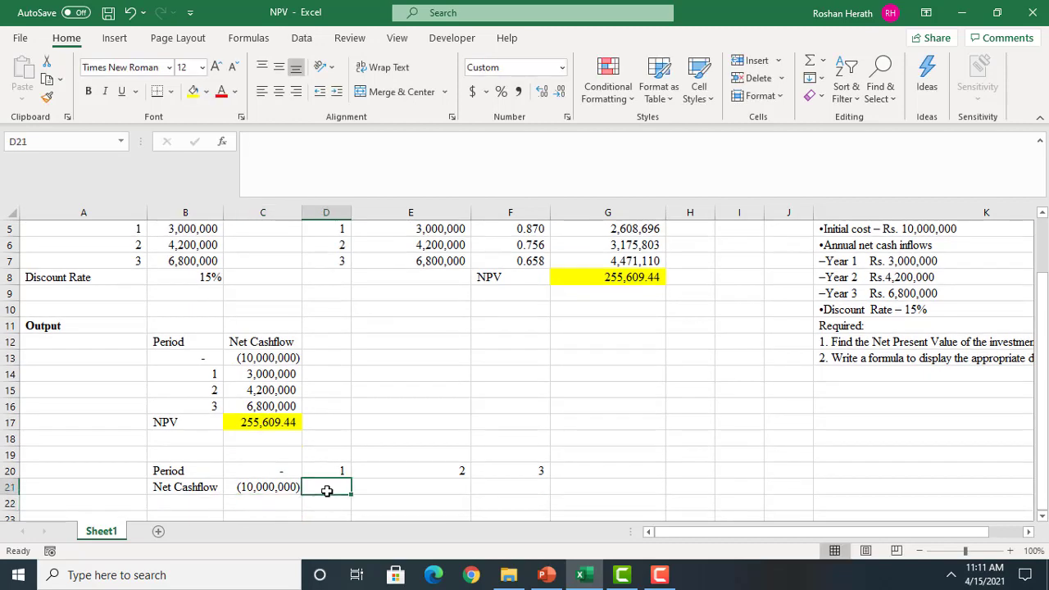
text(=)
click(161, 228)
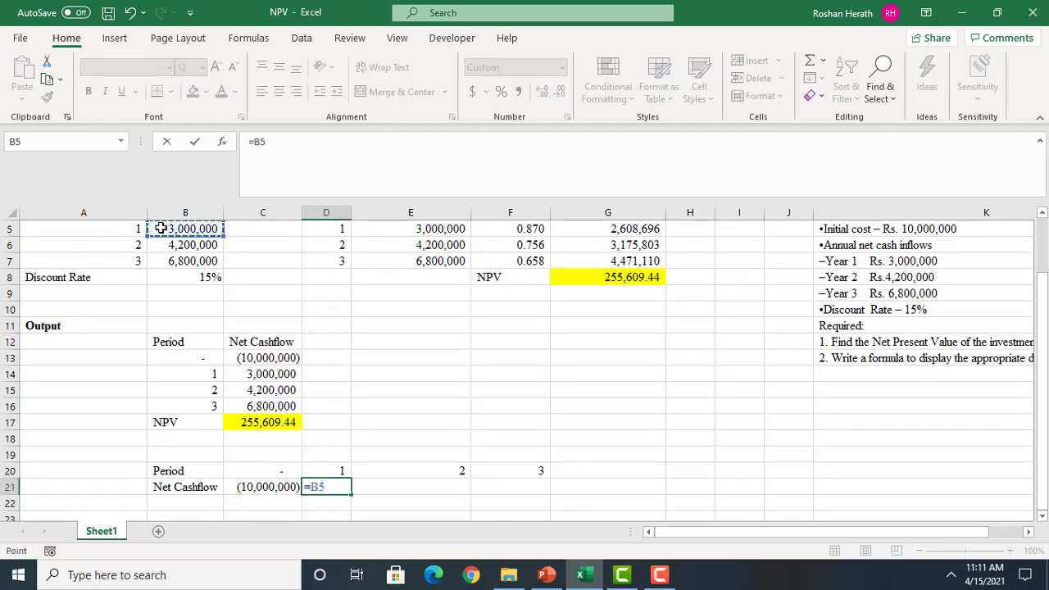
key(Return)
click(422, 485)
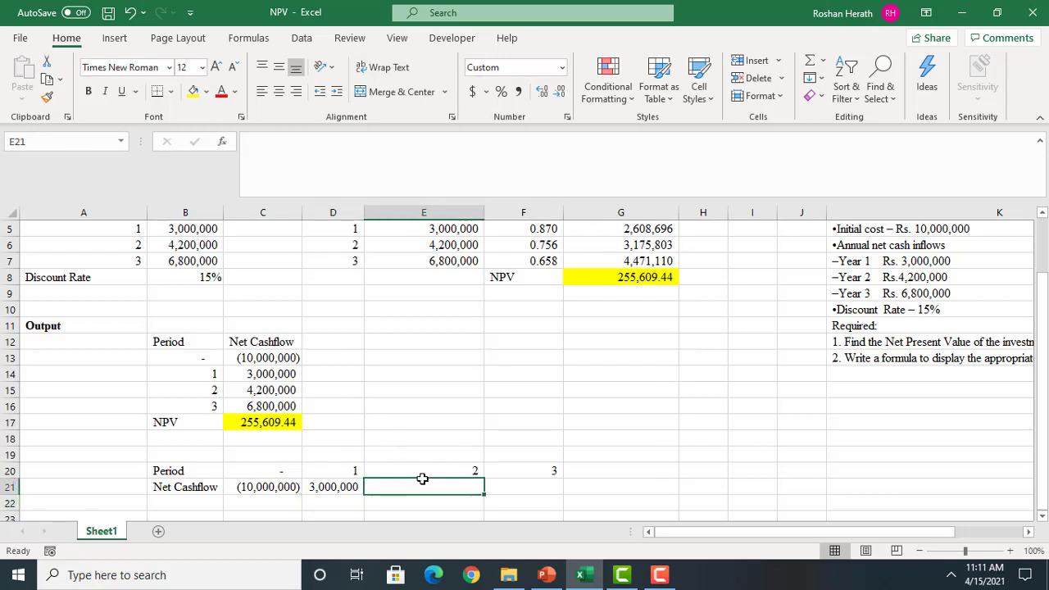
text(=)
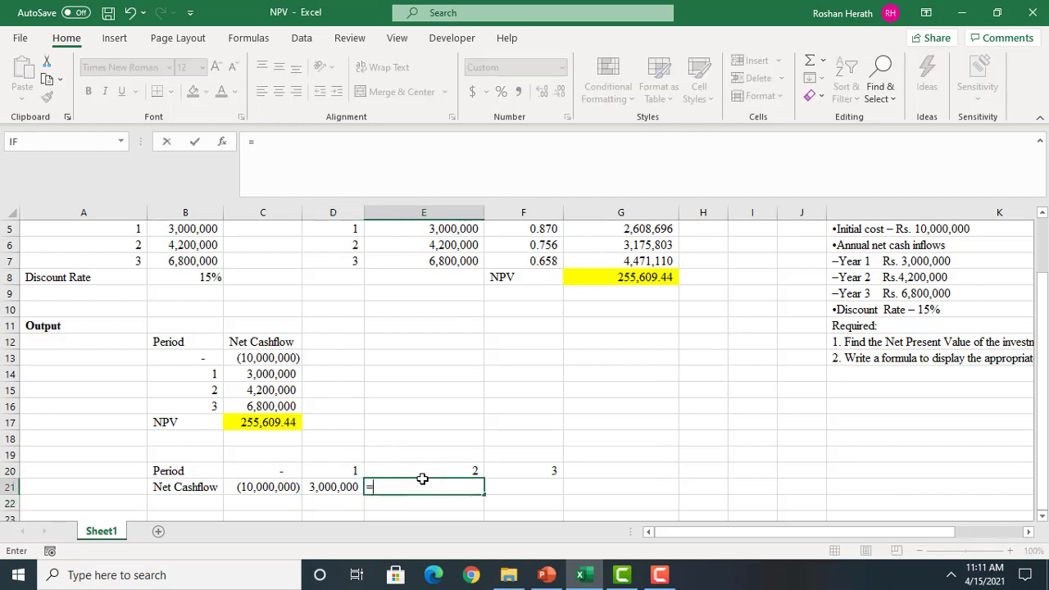
click(179, 243)
key(Return)
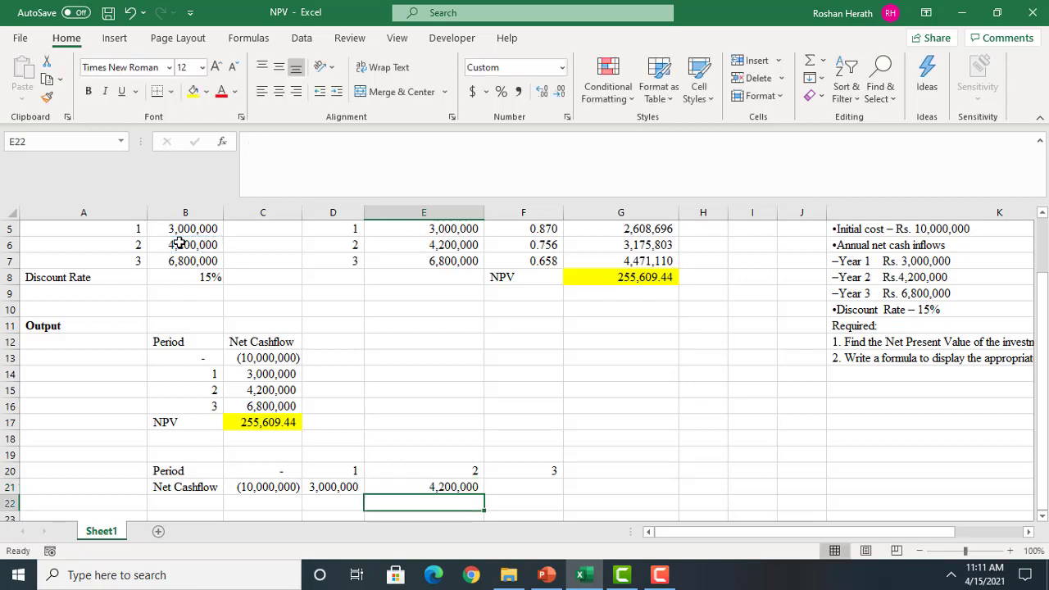
click(514, 489)
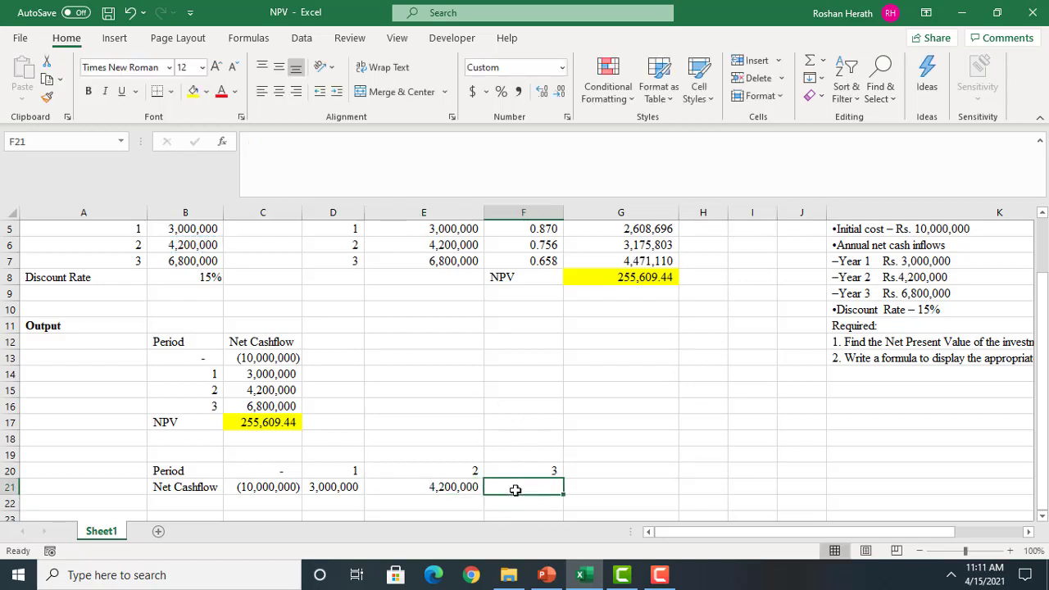
text(=)
click(167, 260)
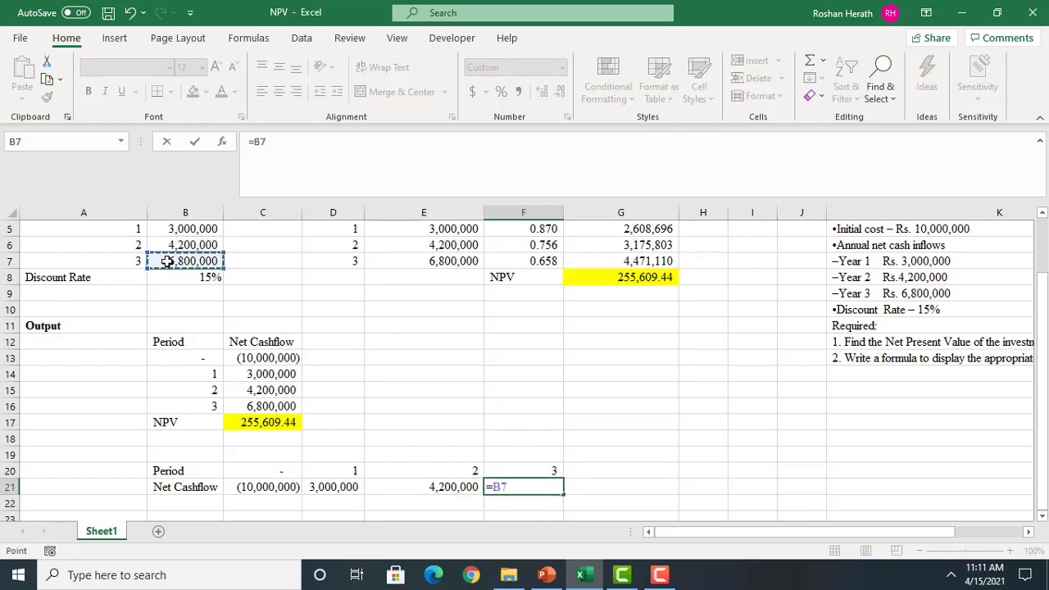
key(Return)
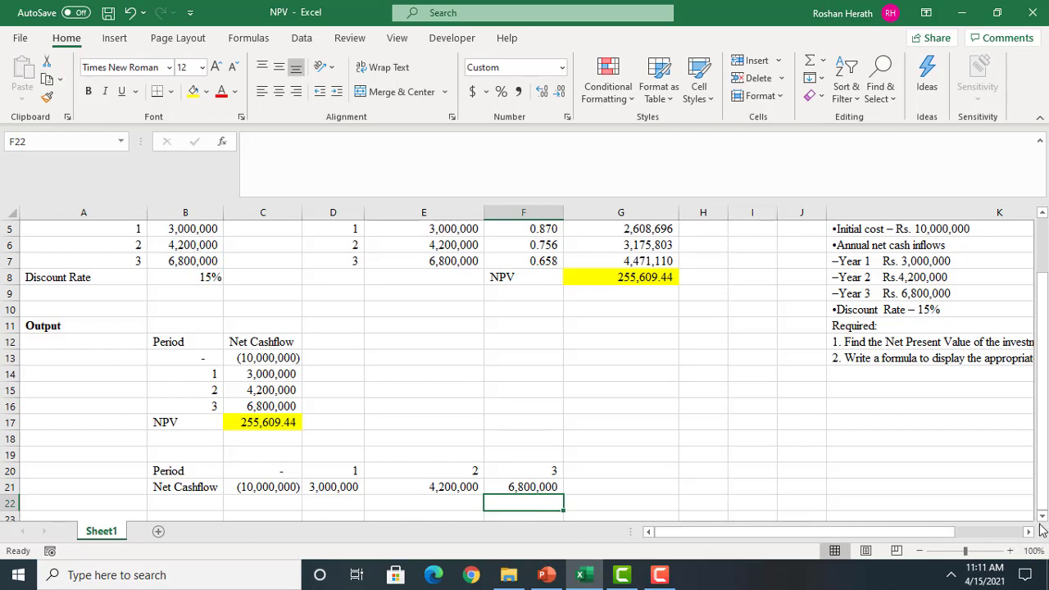
Label cell B22 below the horizontal cash flow table as NPV
scroll(1042, 521, down, 3)
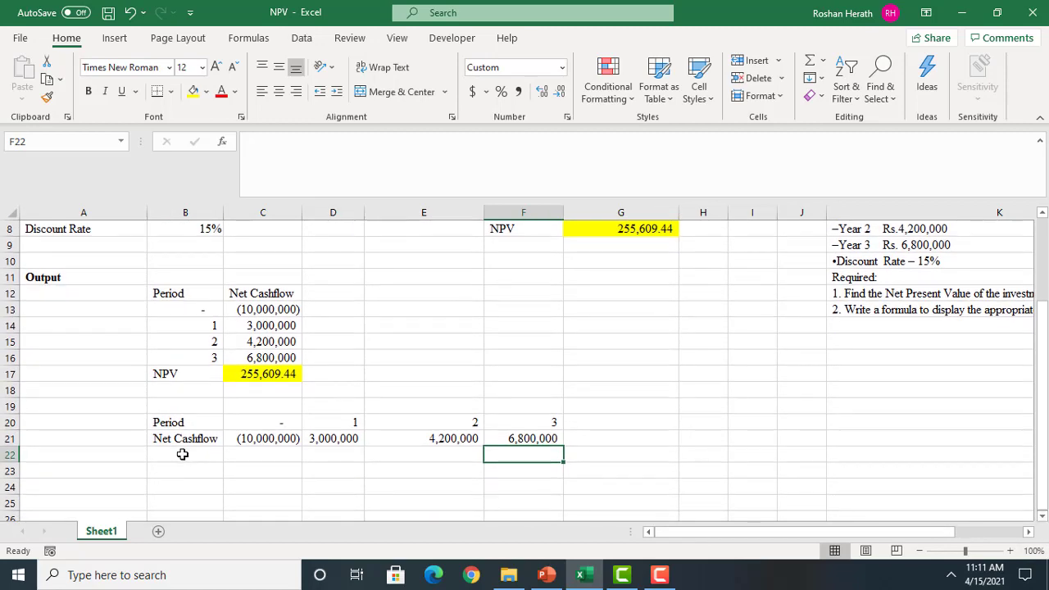
click(182, 453)
text(NPV)
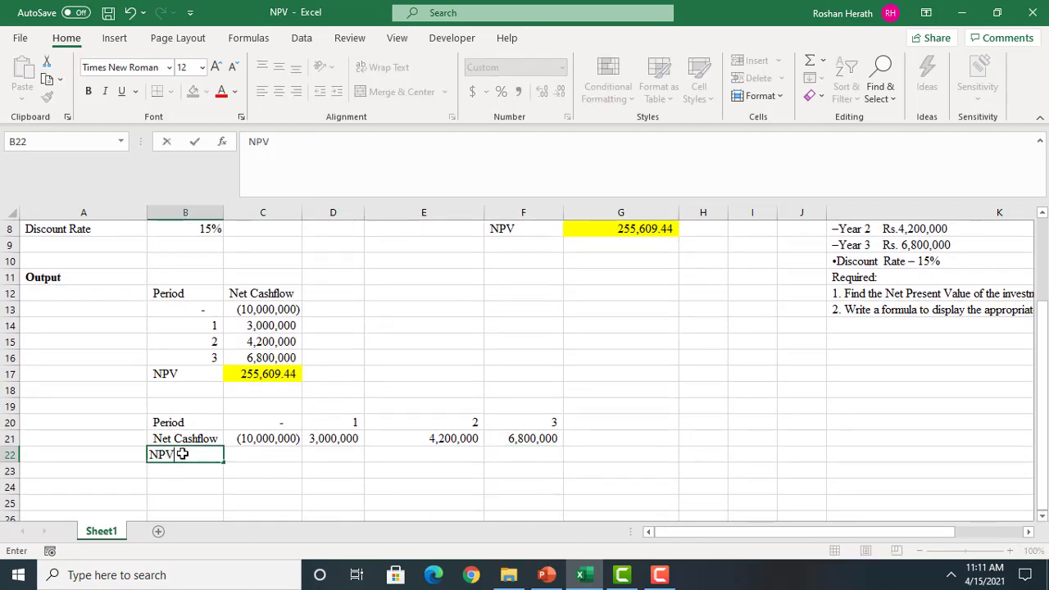
Build an NPV function in C22 with $B$8 as the rate and $D$21:$F$21 as Value1
click(254, 457)
text(=)
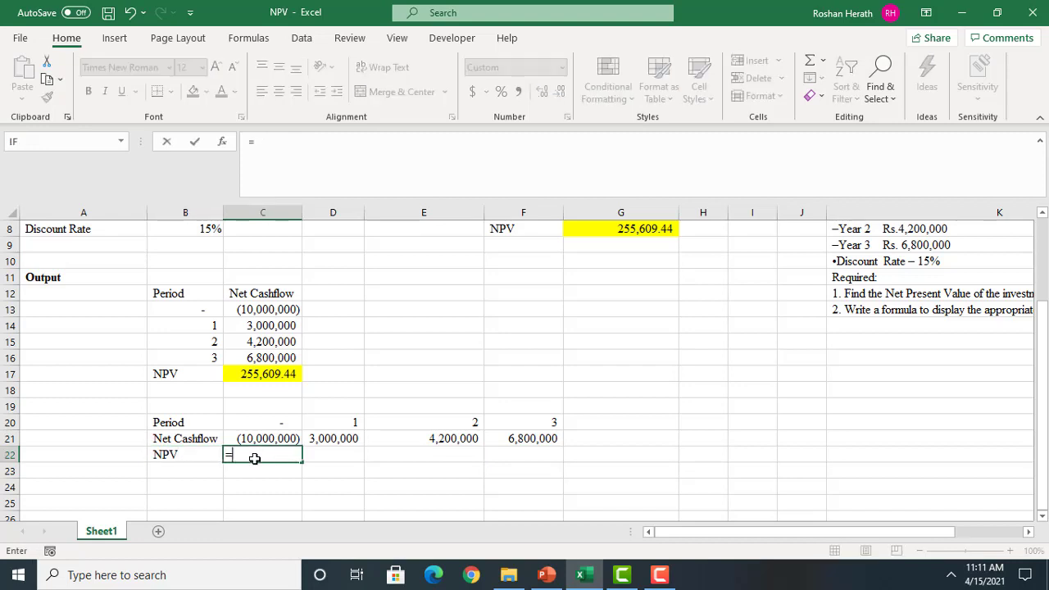
text(NP)
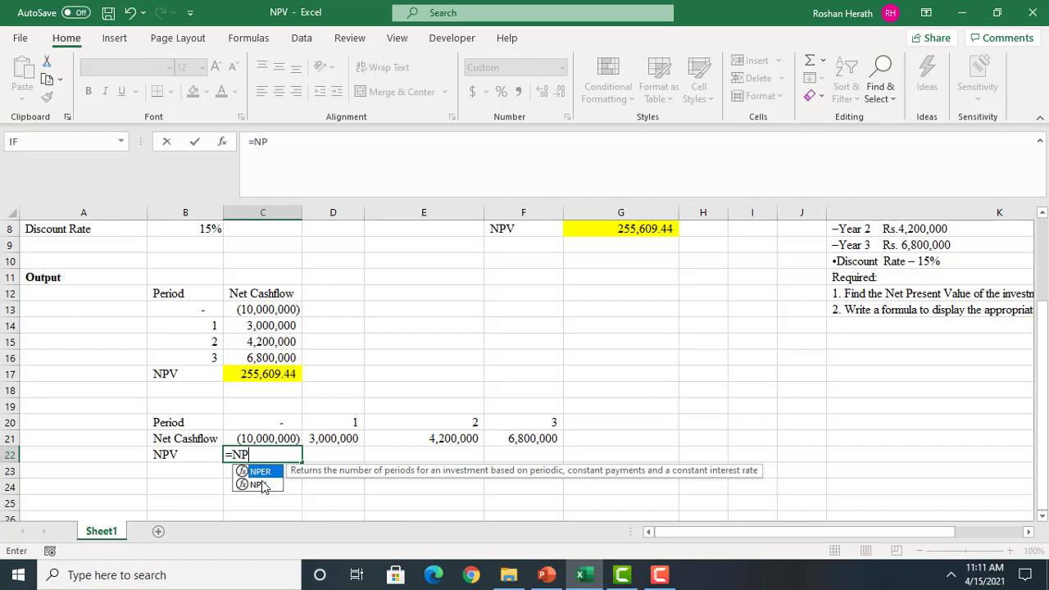
double_click(257, 484)
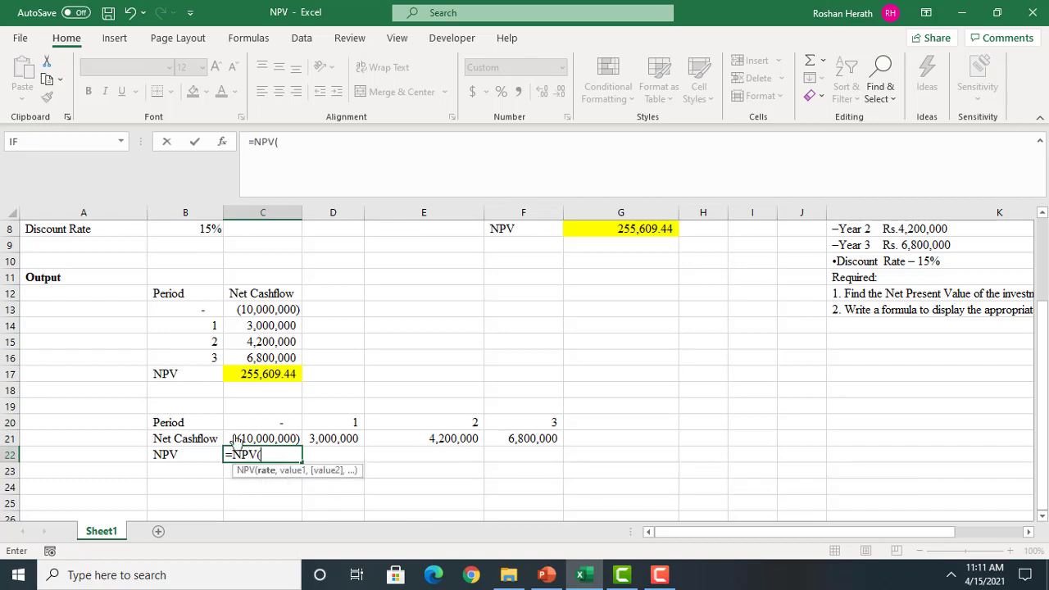
click(222, 144)
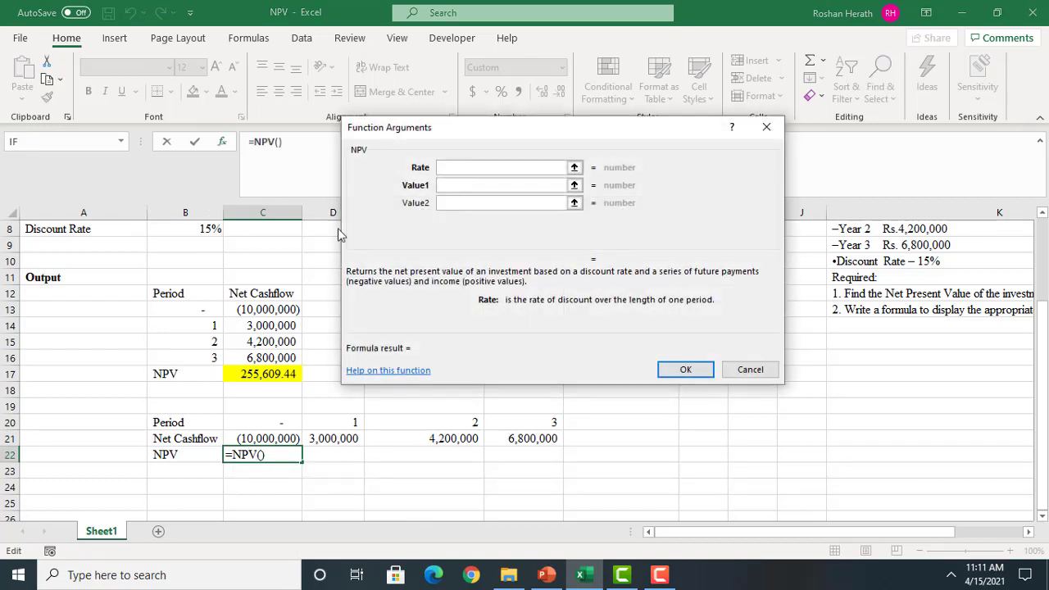
click(191, 231)
key(F4)
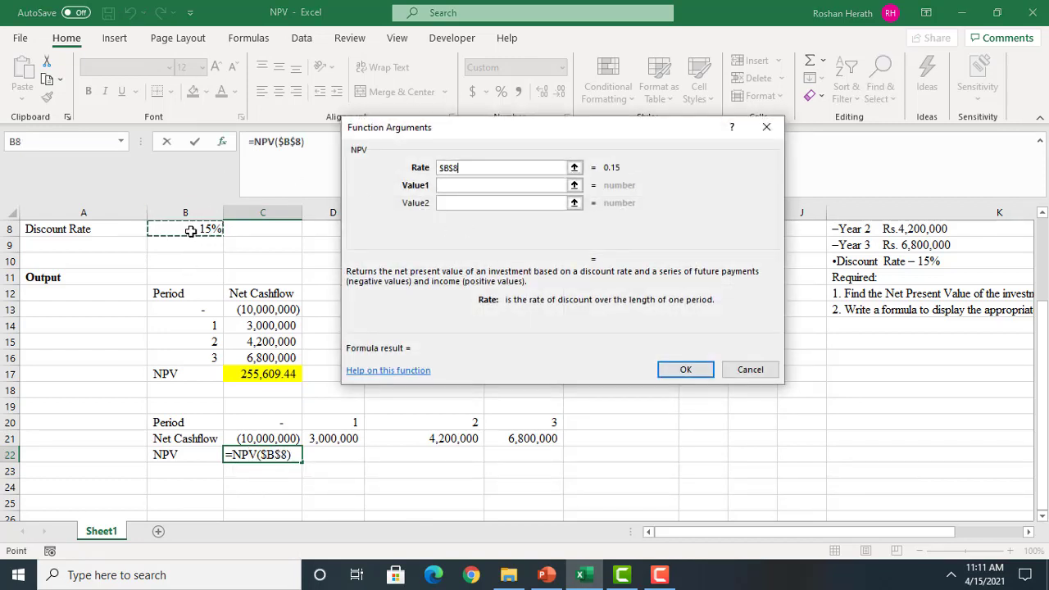
click(469, 185)
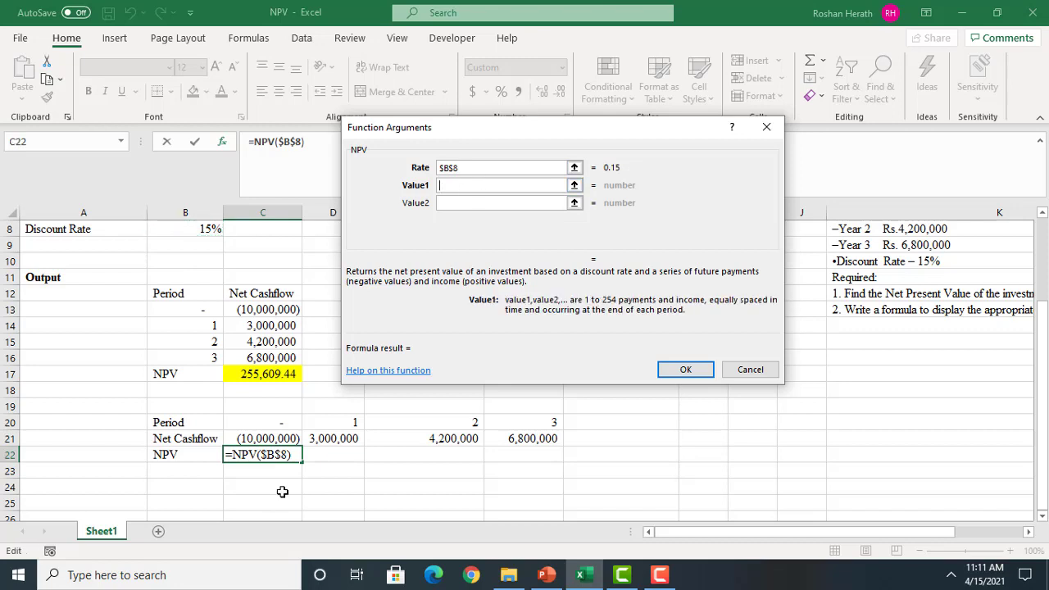
drag(333, 442, 506, 440)
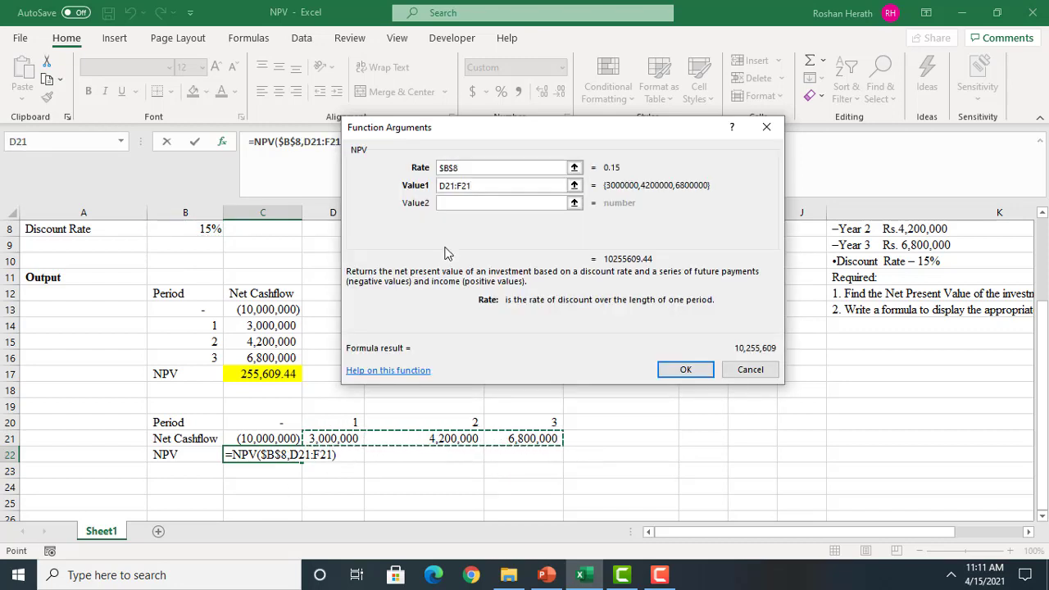
key(F4)
Add the initial outflow C21 outside the NPV function in C22 and complete the formula
drag(480, 128, 681, 145)
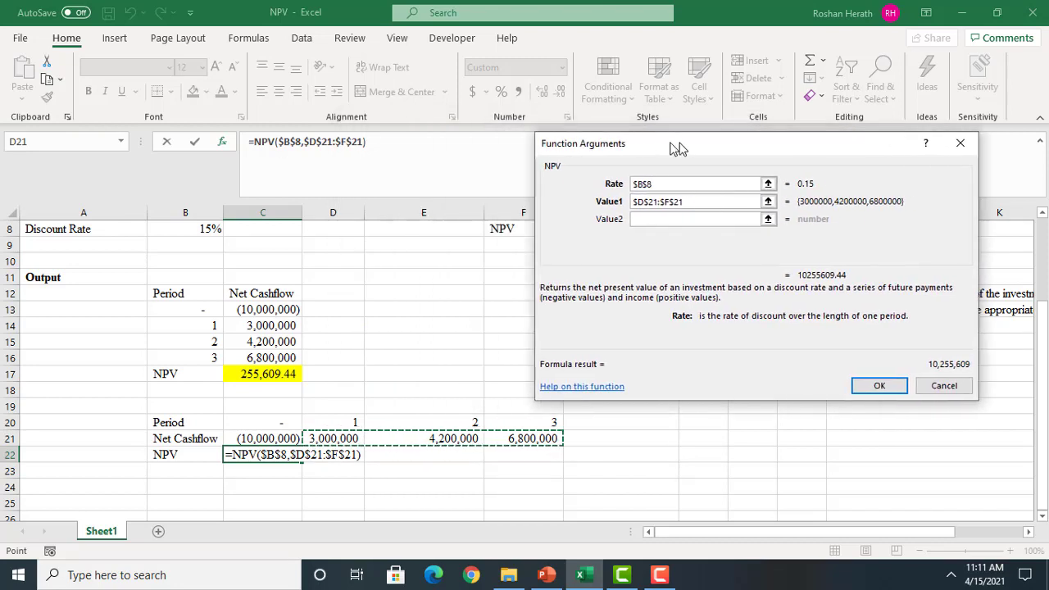
click(387, 156)
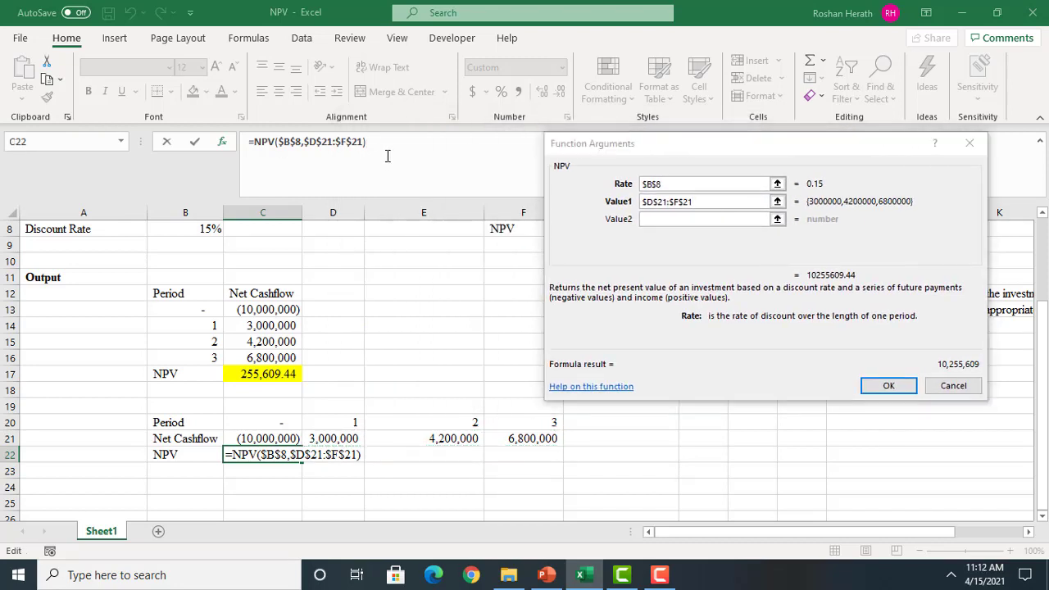
text(+)
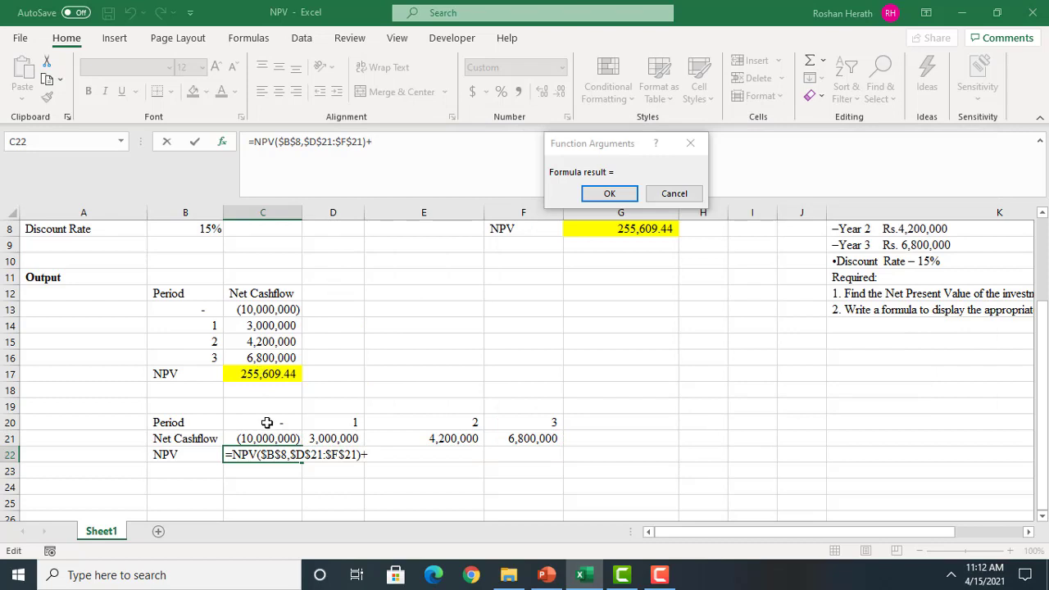
click(254, 438)
click(596, 197)
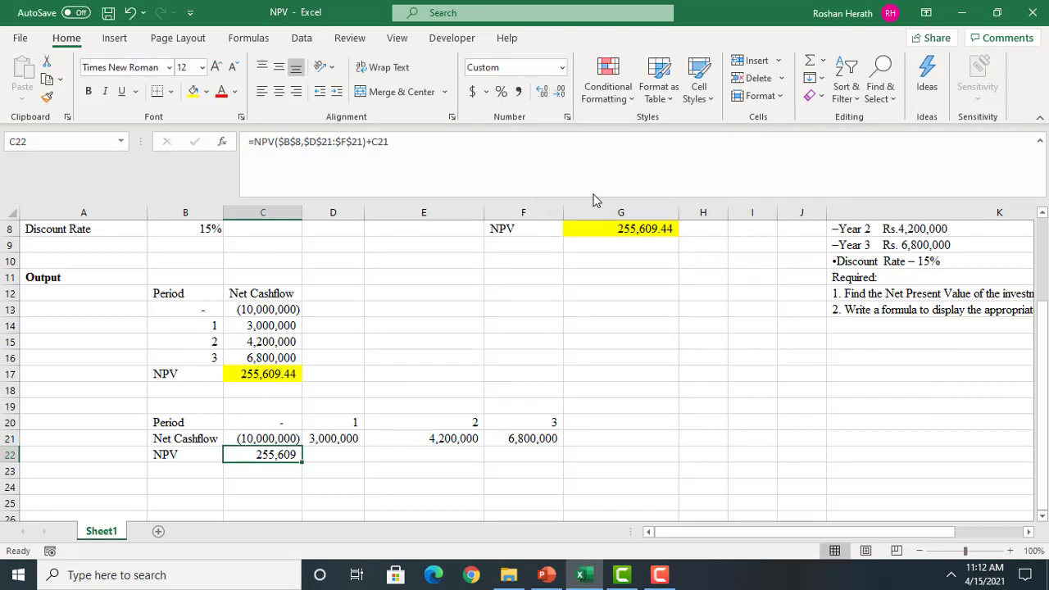
Apply Comma Style and a yellow fill to the NPV result in C22
click(518, 92)
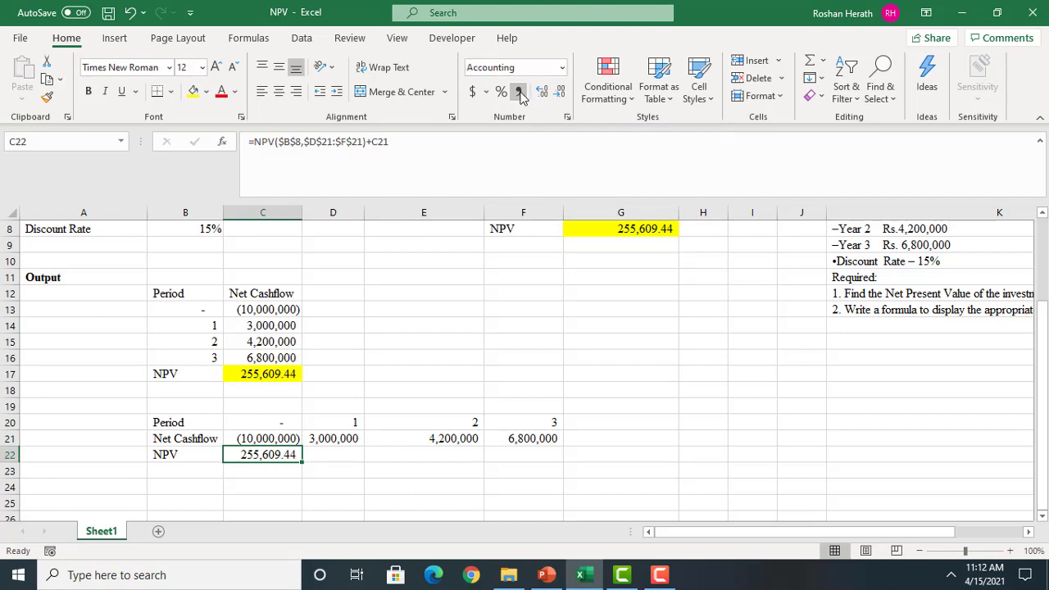
click(194, 91)
click(574, 382)
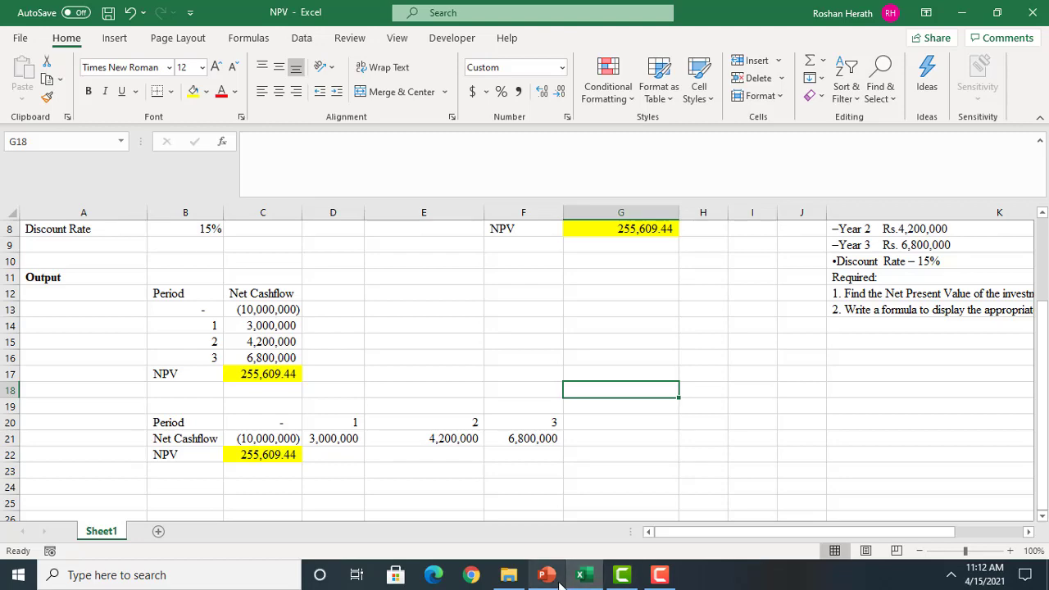
click(629, 576)
click(653, 576)
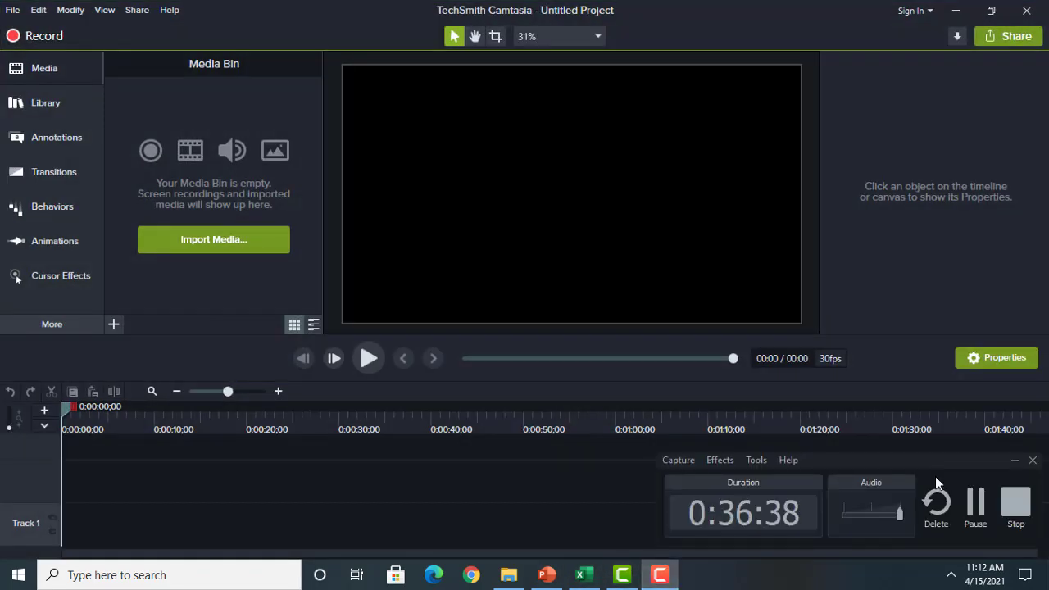
click(981, 501)
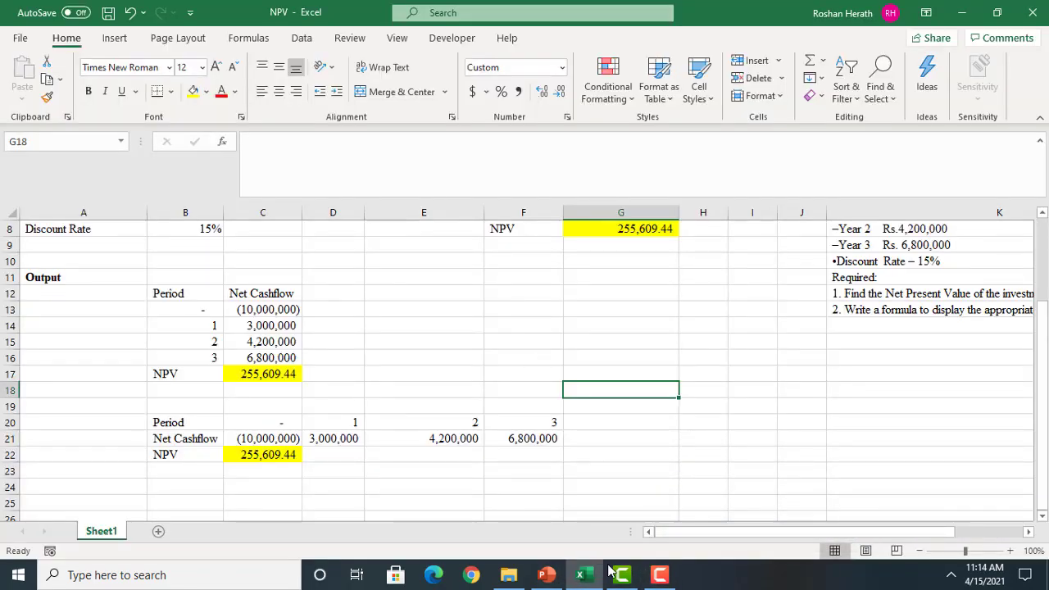
Switch to PowerPoint, start the slide show from the Activity-1 slide and advance to the XNPV syntax slide
click(548, 576)
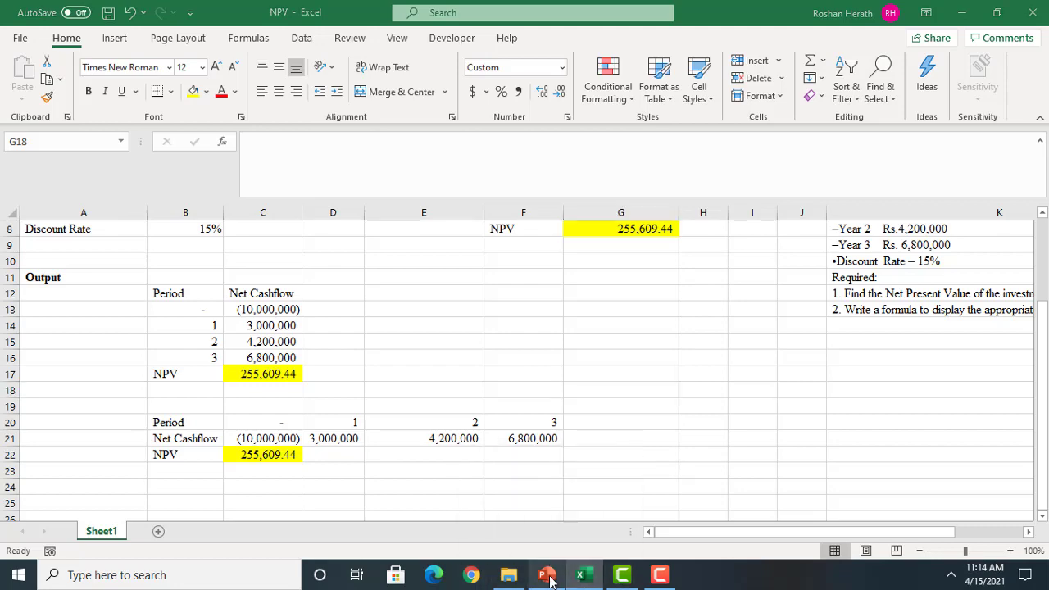
click(881, 551)
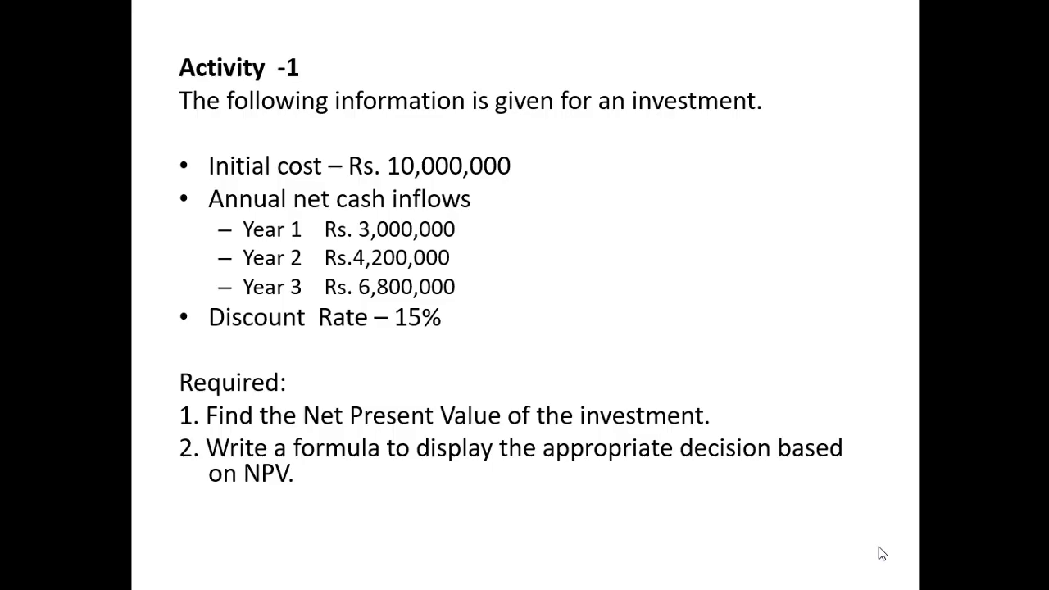
click(517, 505)
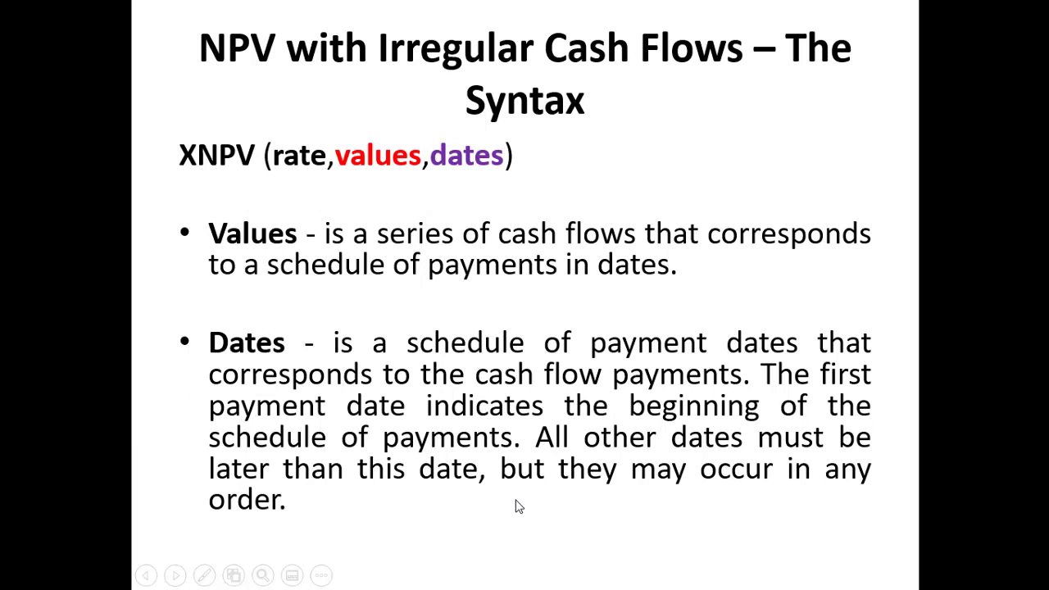
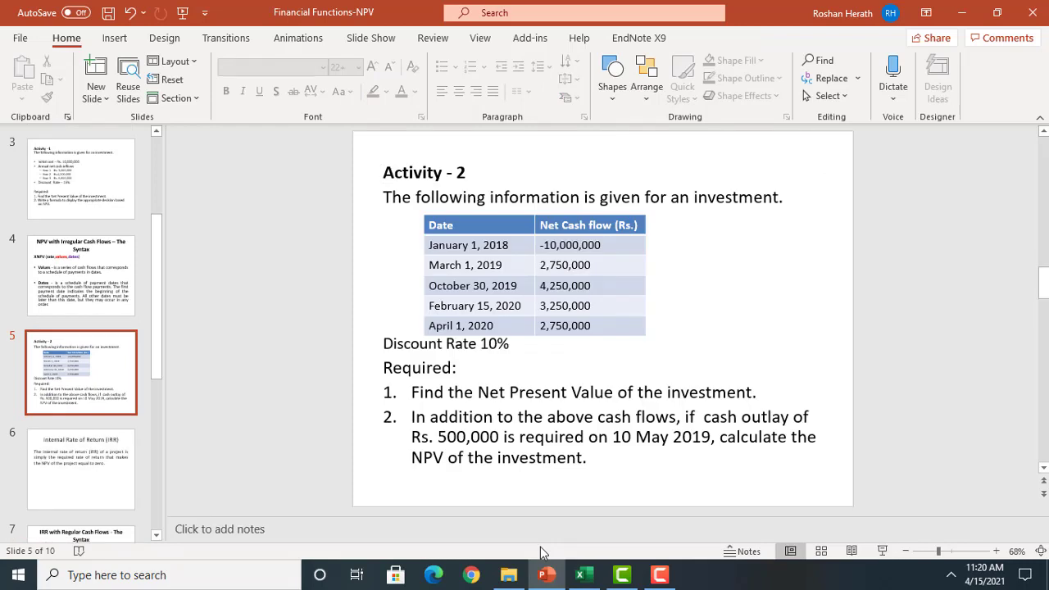
Copy the Activity-2 text below its title from the slide and paste it into Excel at G26, matching the destination formatting
click(478, 393)
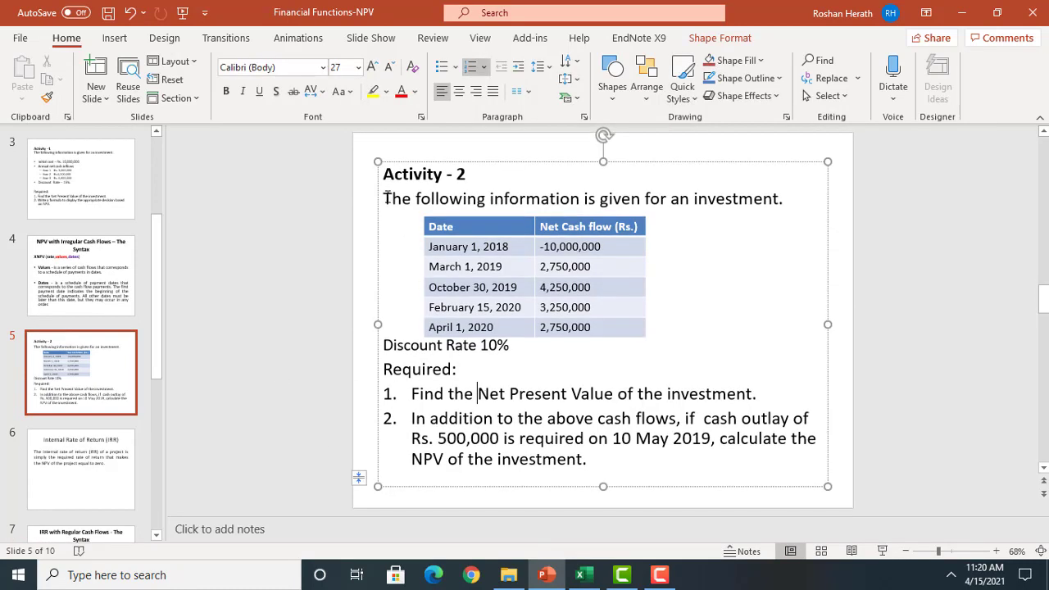
drag(384, 198, 601, 463)
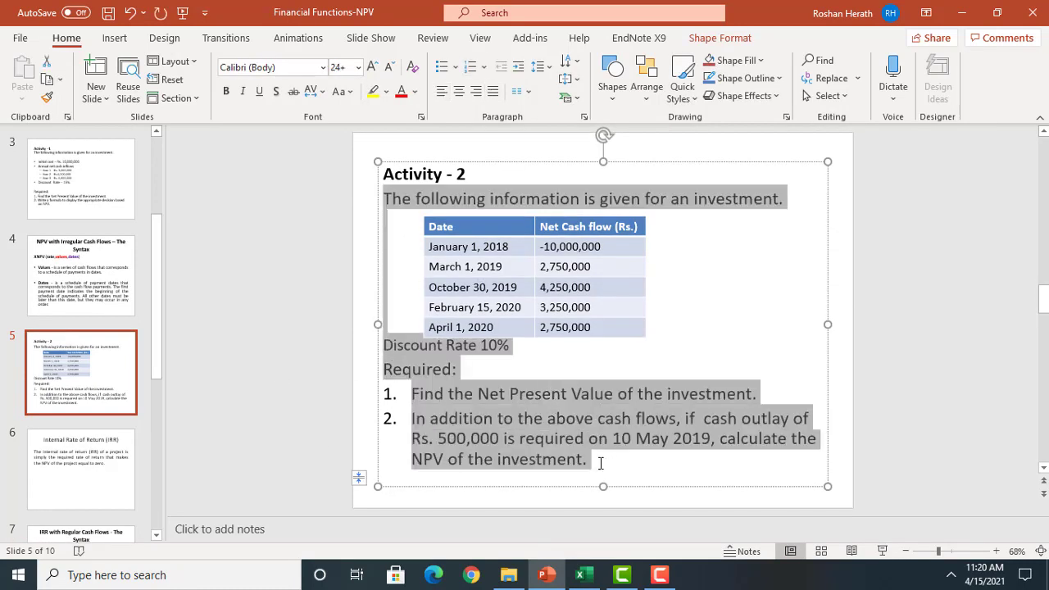
key(ctrl+c)
click(600, 573)
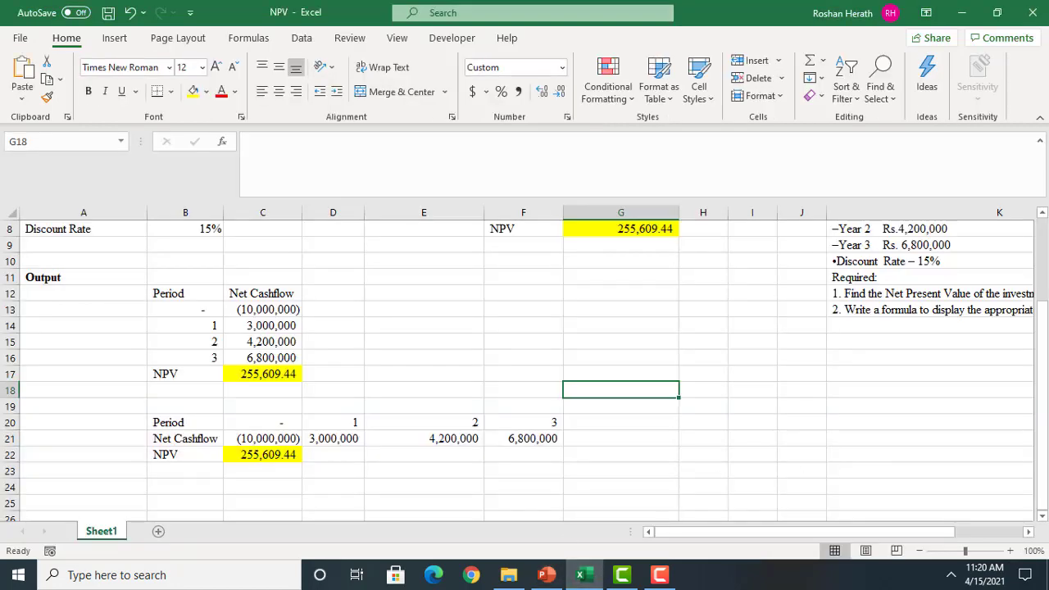
drag(1042, 517, 1042, 517)
click(596, 344)
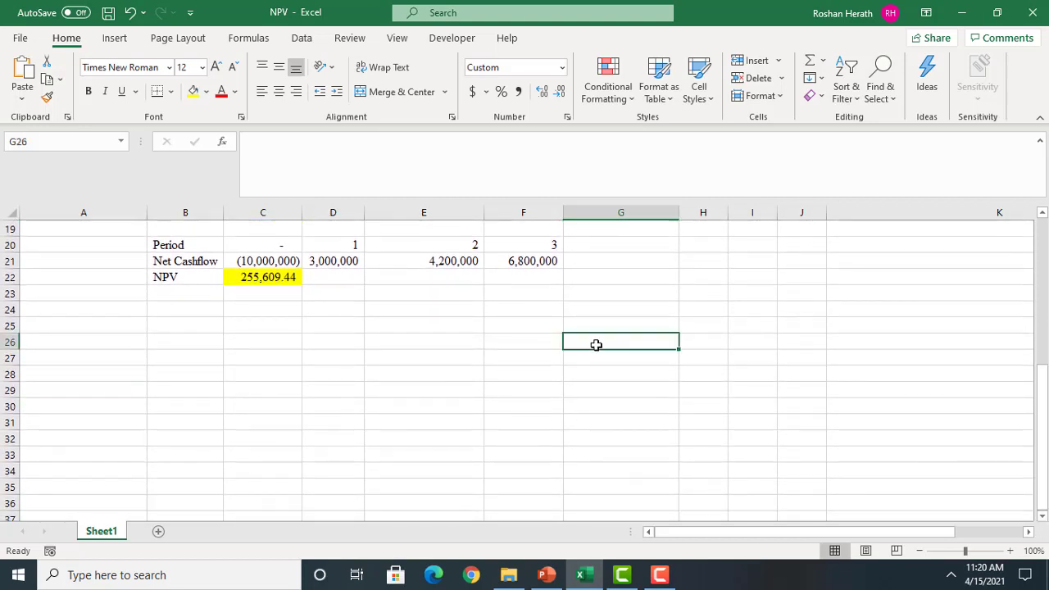
right_click(596, 345)
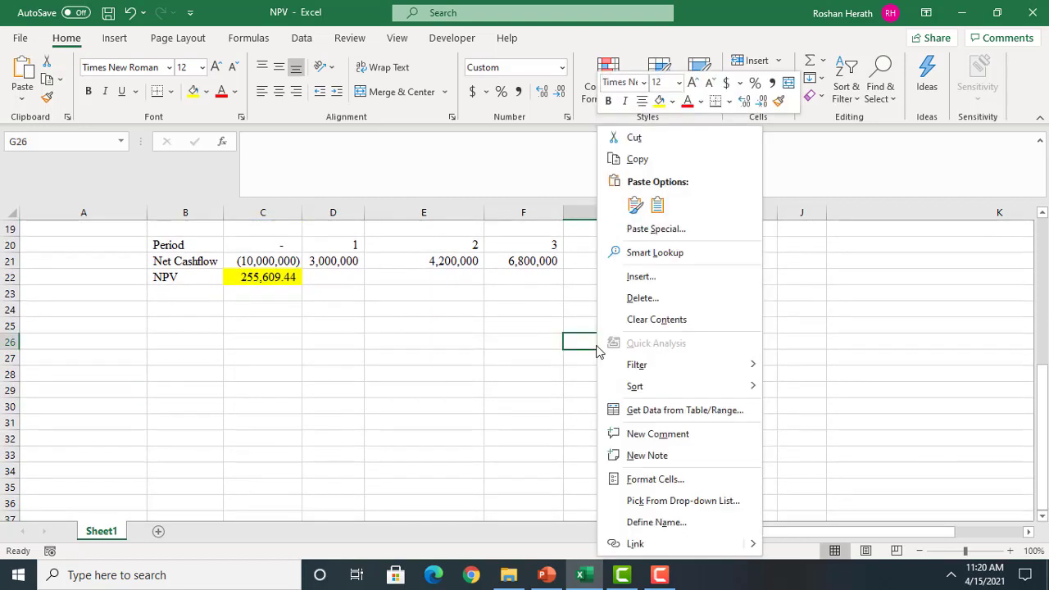
click(654, 207)
click(569, 474)
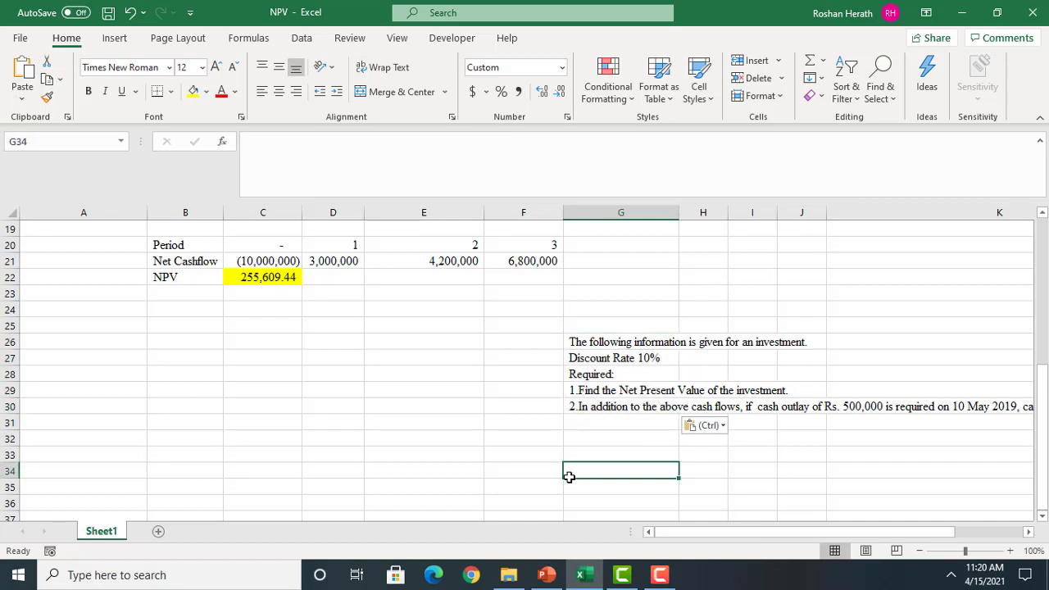
Move the Required heading and its two questions from G28:G30 down to G36
drag(580, 375, 585, 401)
key(ctrl+c)
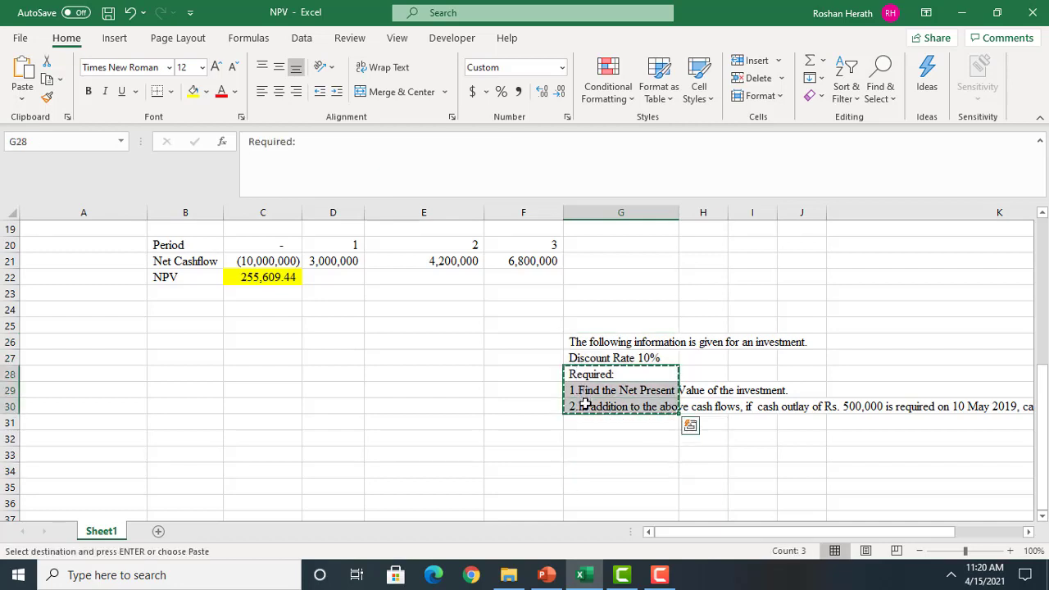
click(577, 498)
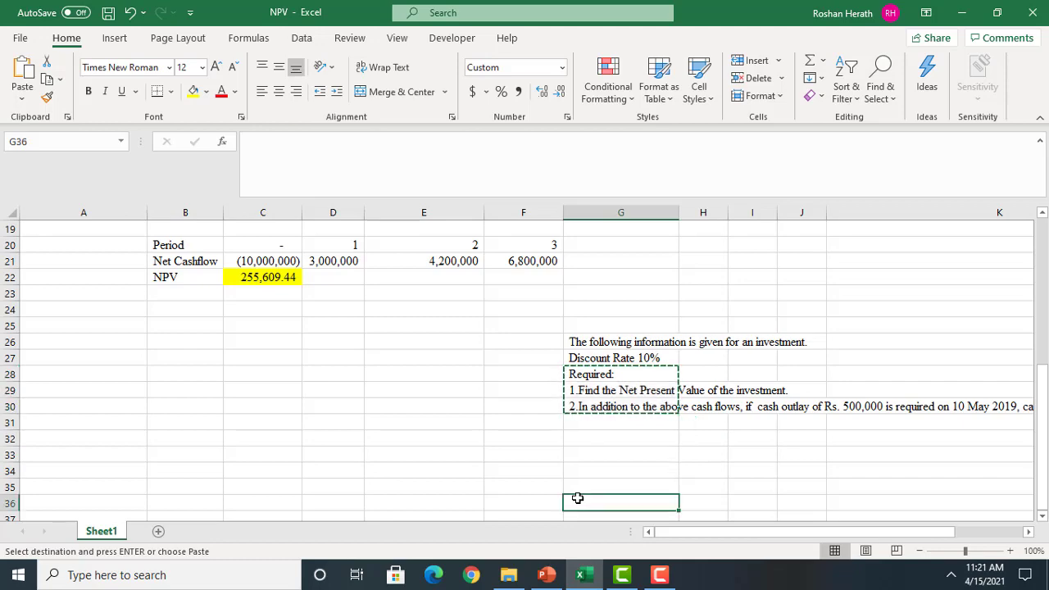
key(Return)
Copy the date and net cash flow table from the PowerPoint slide and paste it into Excel at G29, matching the destination formatting
click(546, 575)
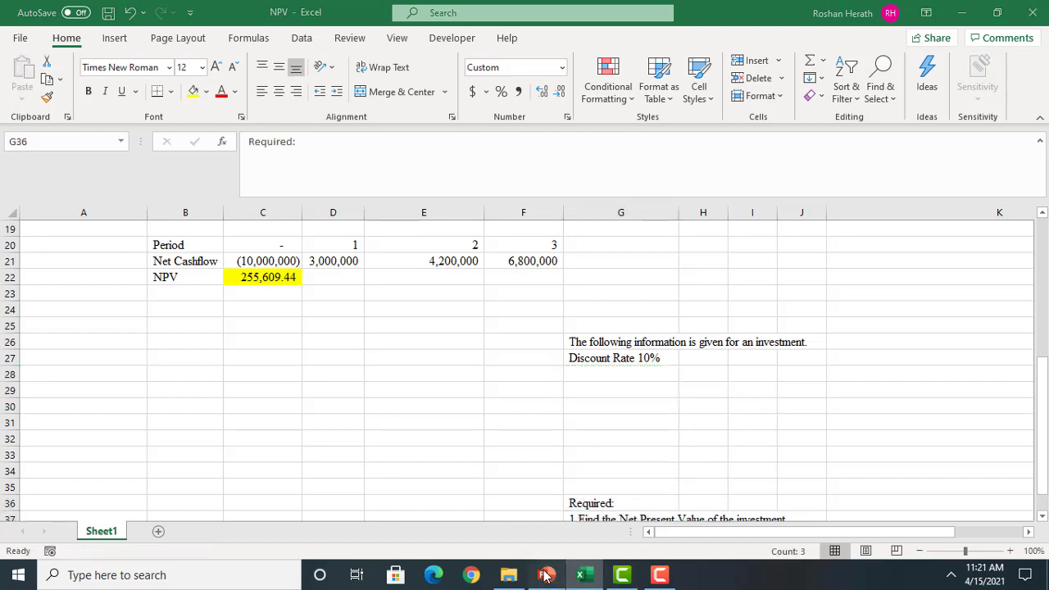
click(479, 247)
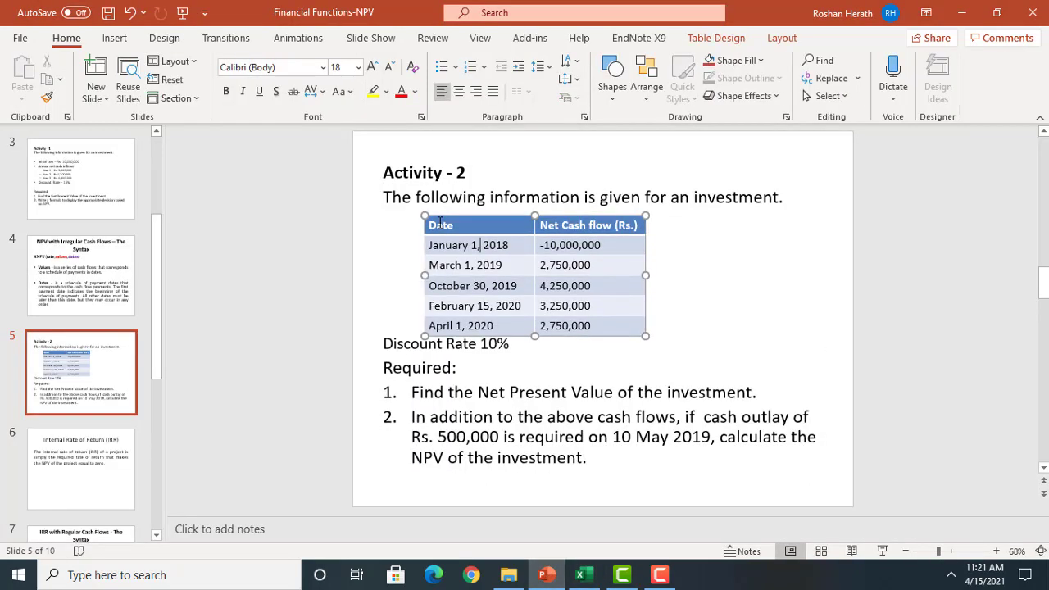
drag(440, 223, 573, 319)
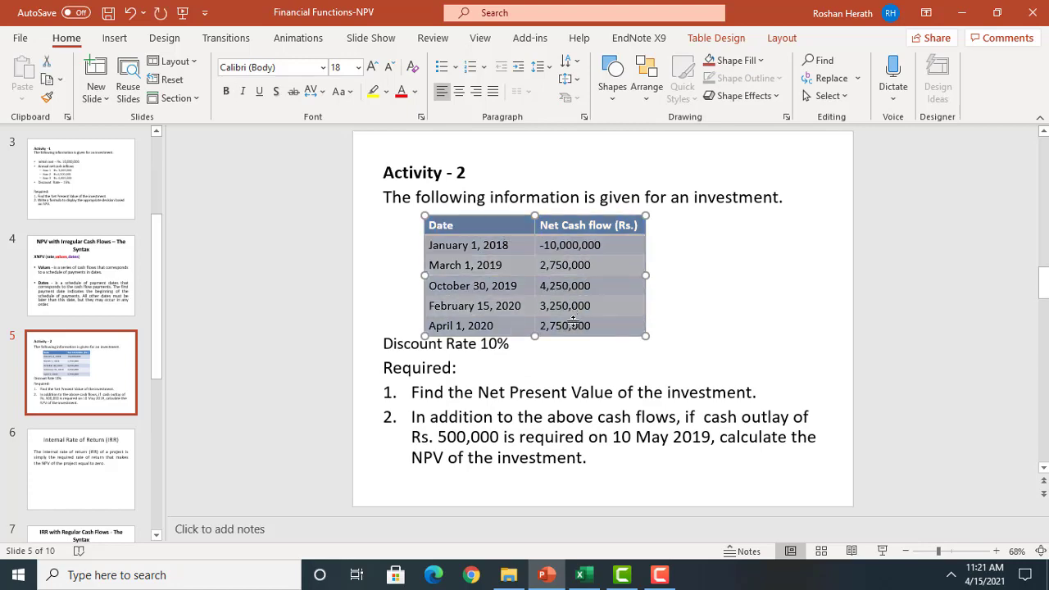
key(ctrl+c)
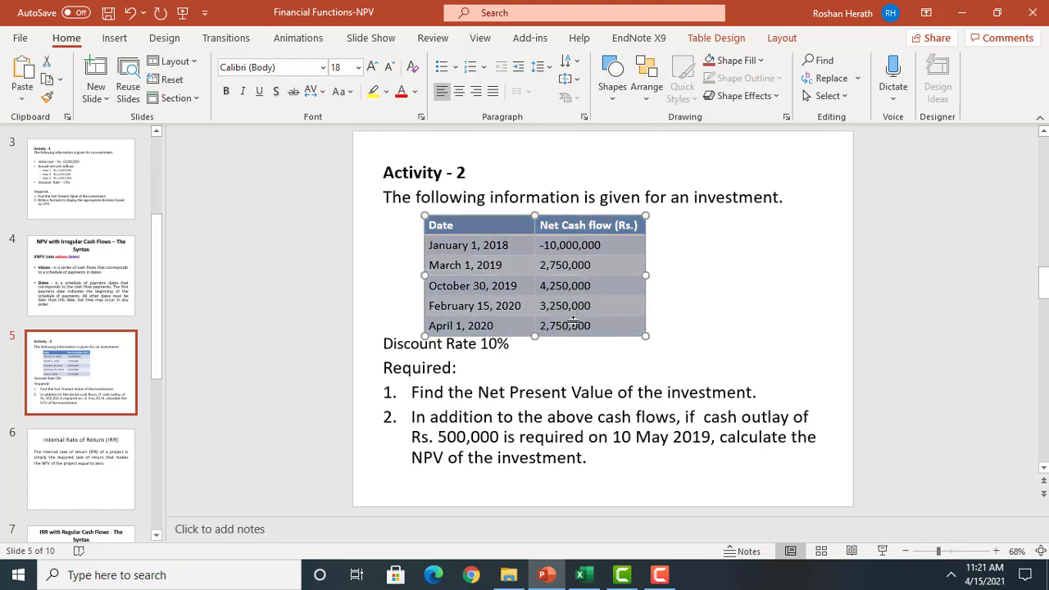
click(580, 574)
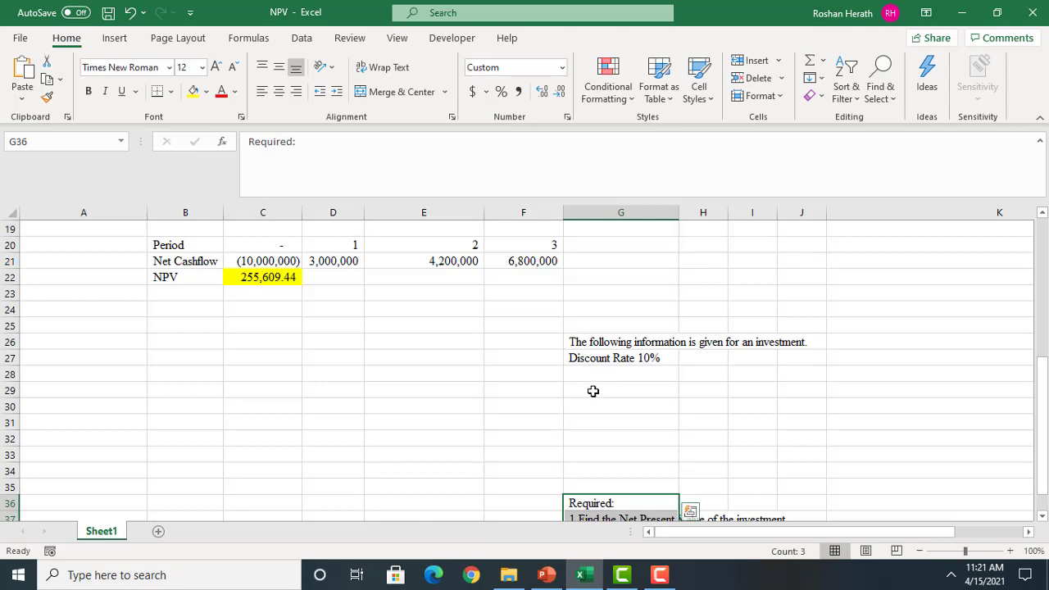
right_click(594, 393)
click(654, 207)
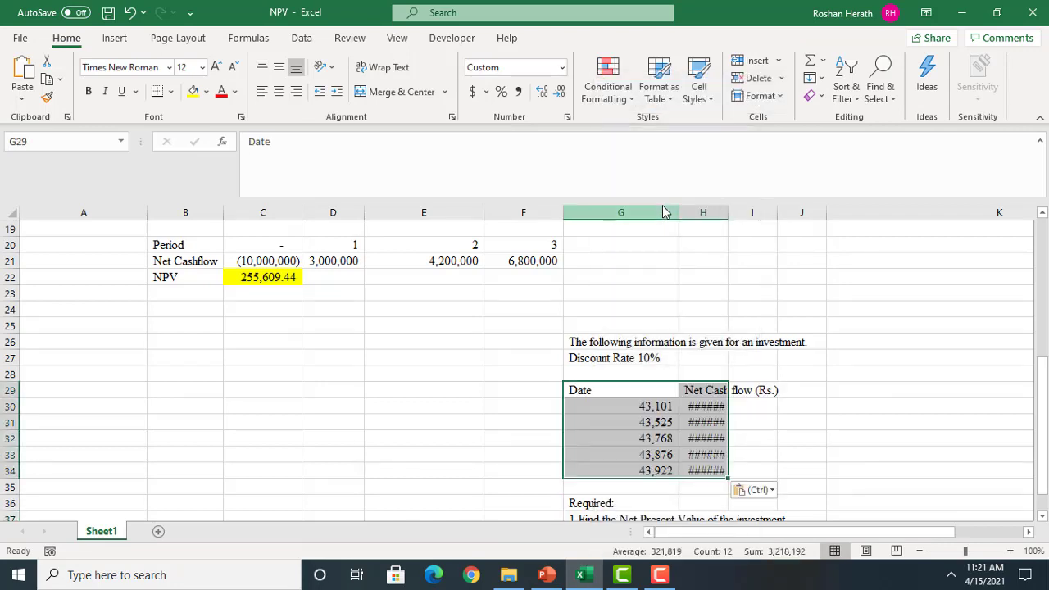
Auto-fit the width of column H to the pasted net cash flow values
click(784, 211)
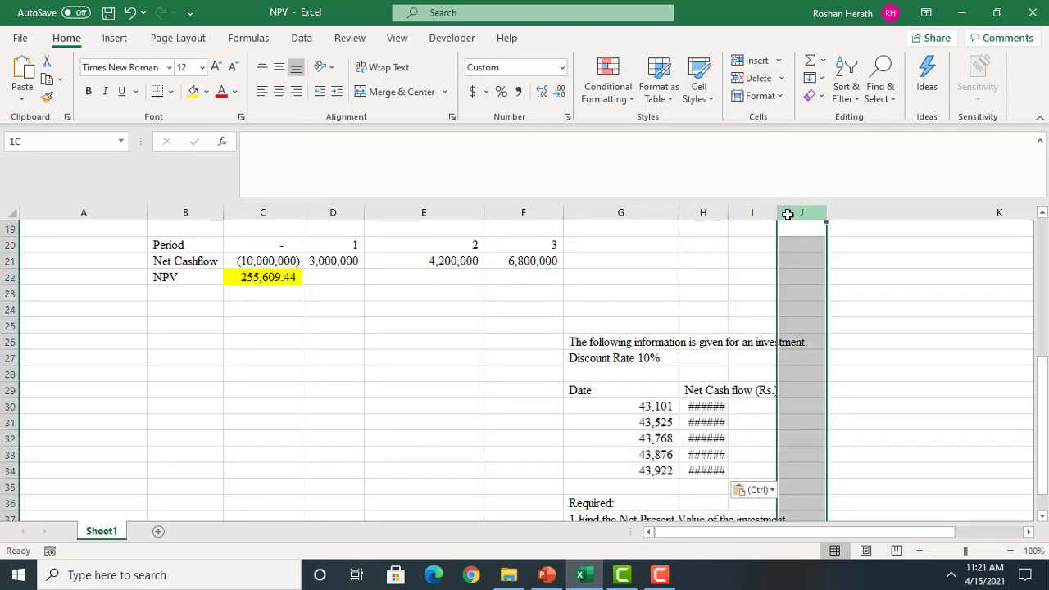
double_click(727, 211)
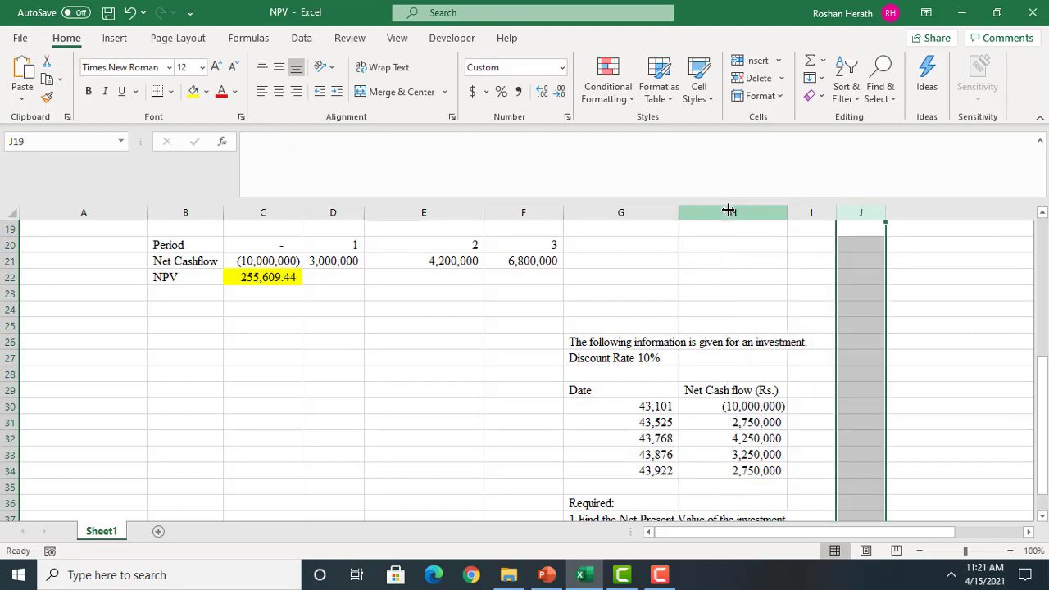
click(899, 325)
Review the first activity's requirements in K12 and K13, and add the label "Decision" in B24
drag(1045, 399, 1045, 322)
click(924, 278)
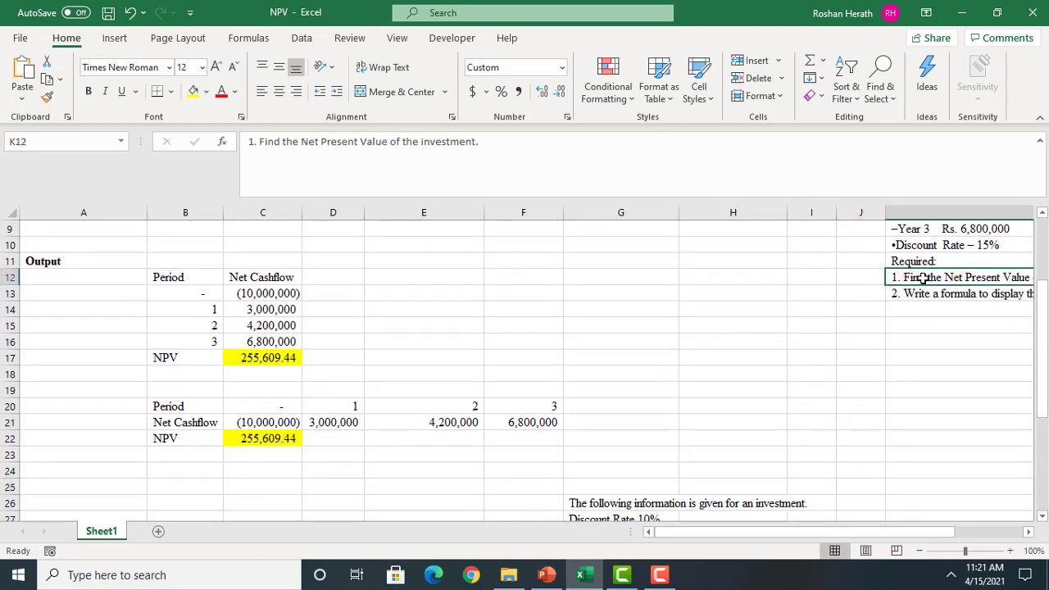
click(904, 294)
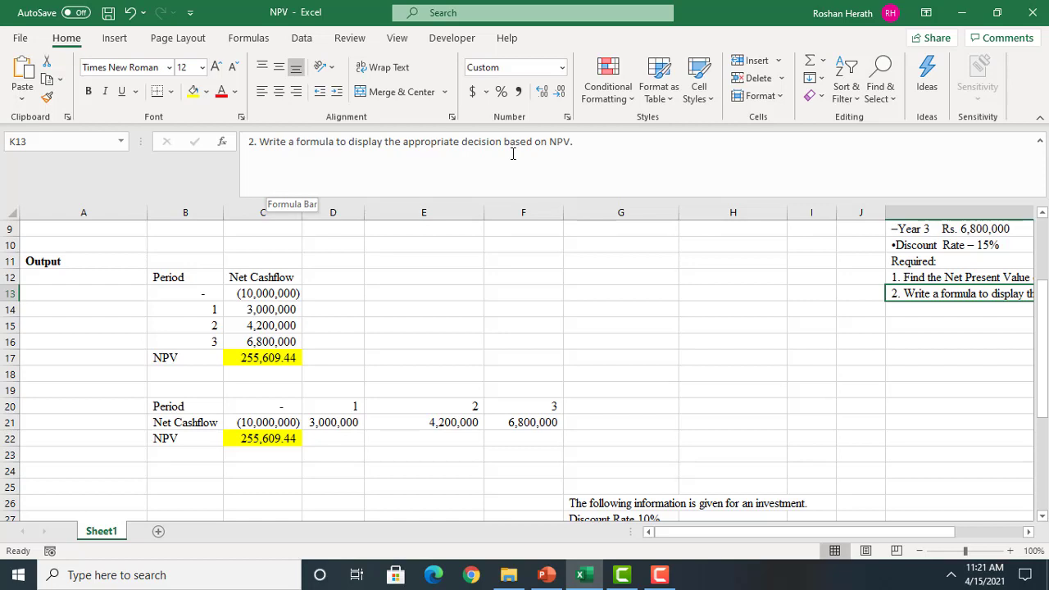
click(243, 467)
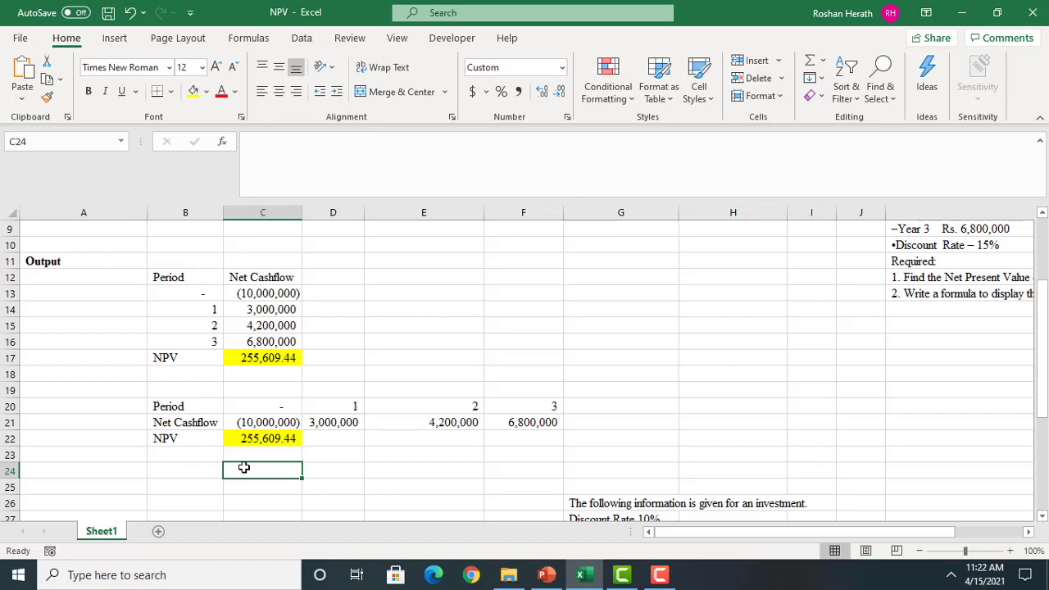
click(194, 466)
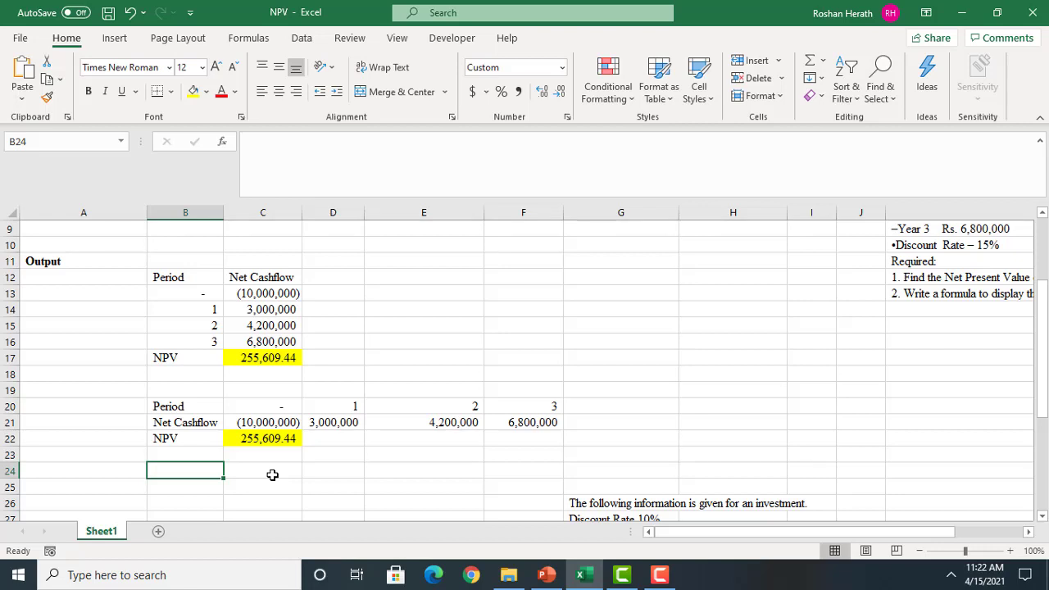
click(916, 295)
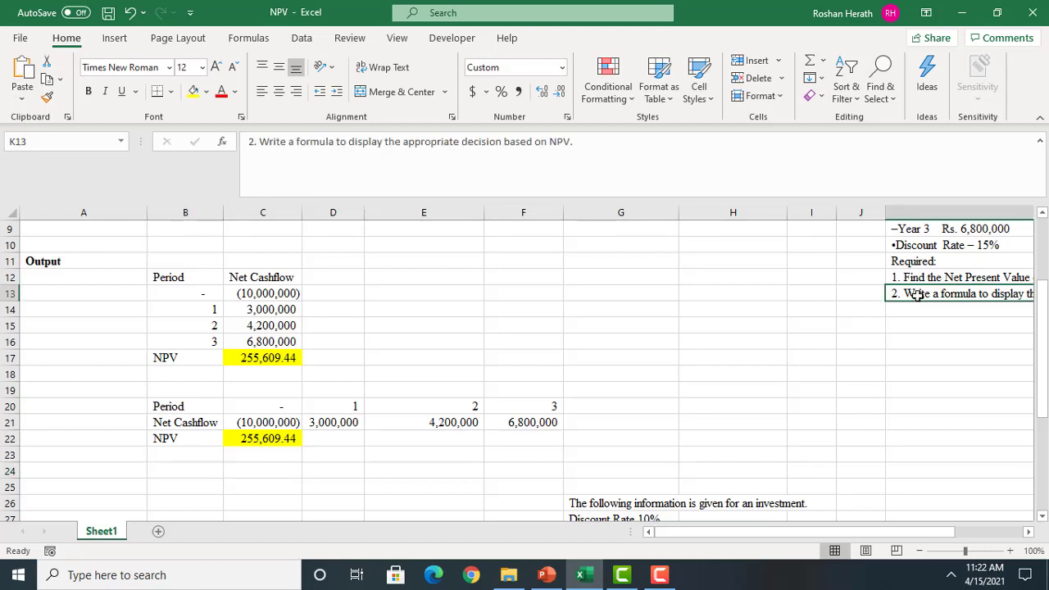
click(193, 468)
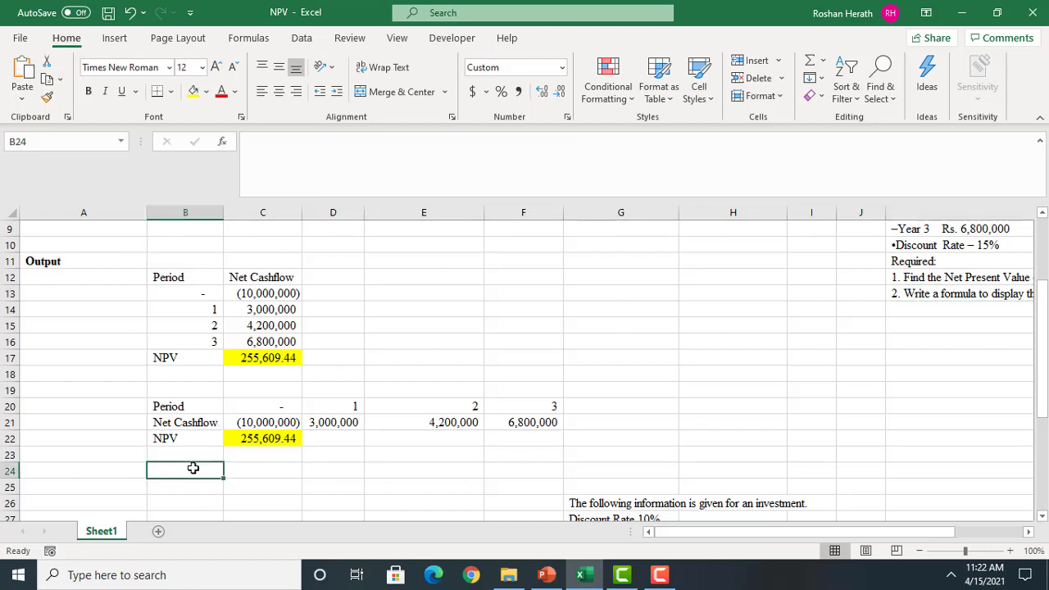
text(Decisi)
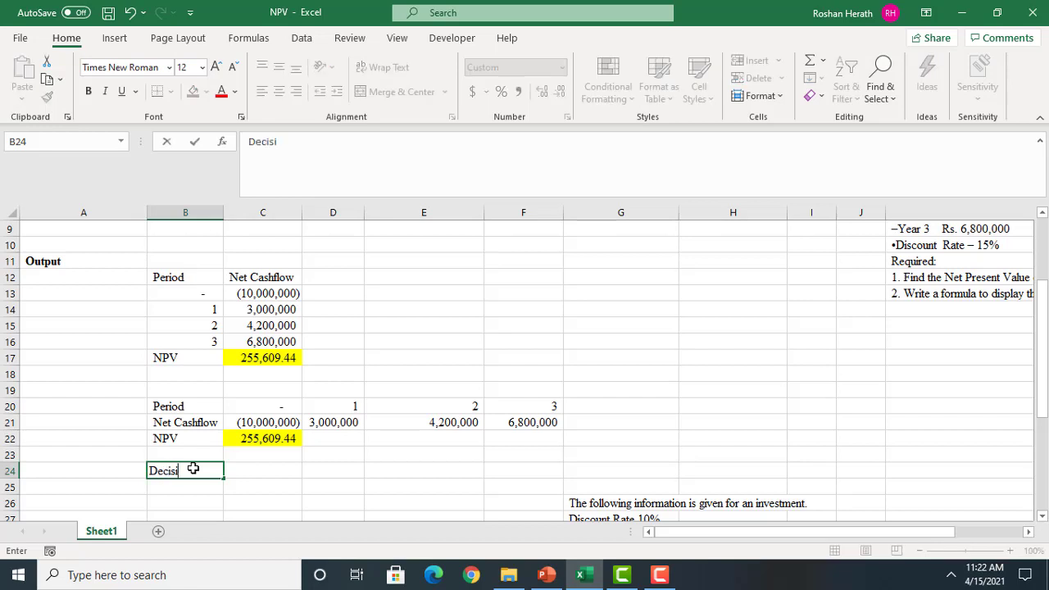
text(on)
Start an IF function in C24 through its Function Arguments, with C22>=0 as the Logical_test
click(248, 467)
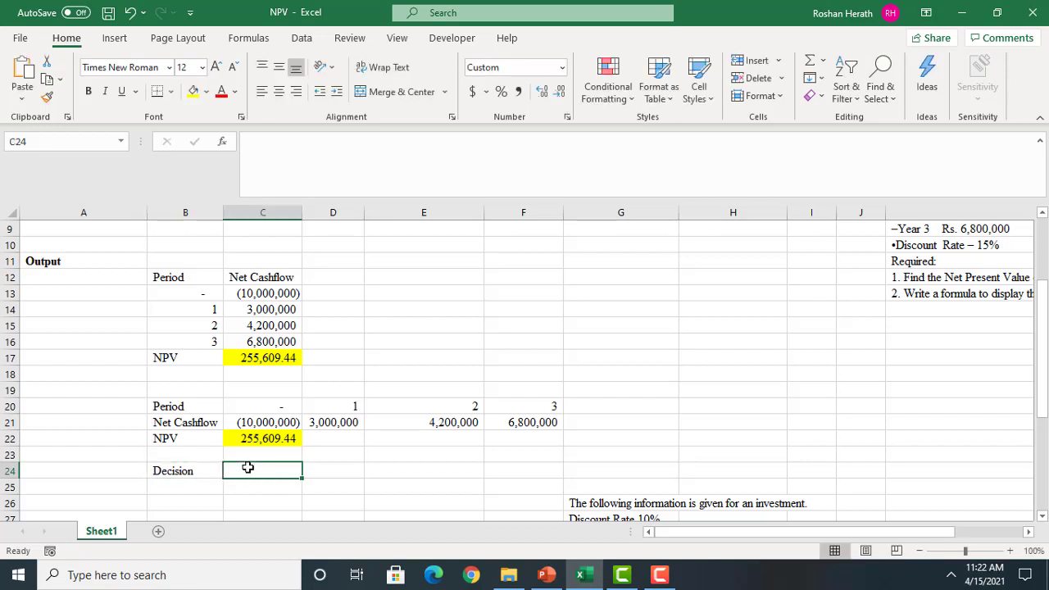
text(=)
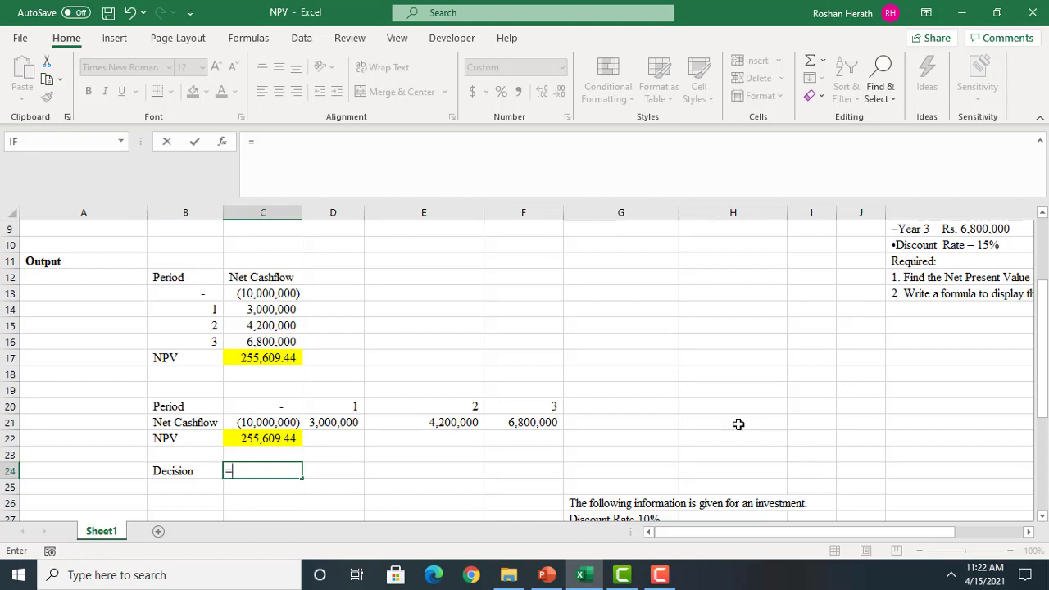
text(if)
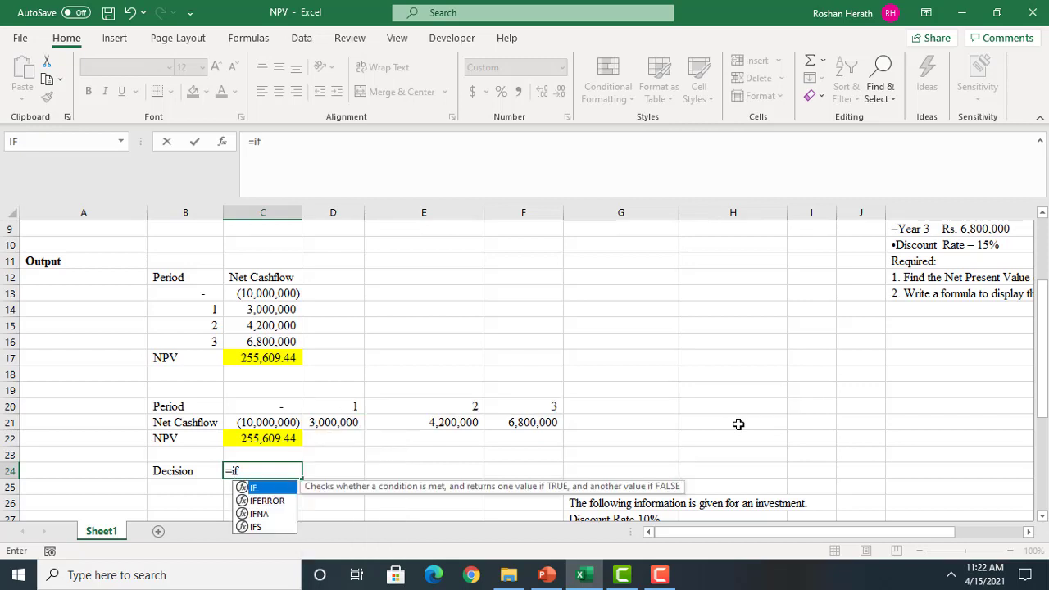
double_click(256, 489)
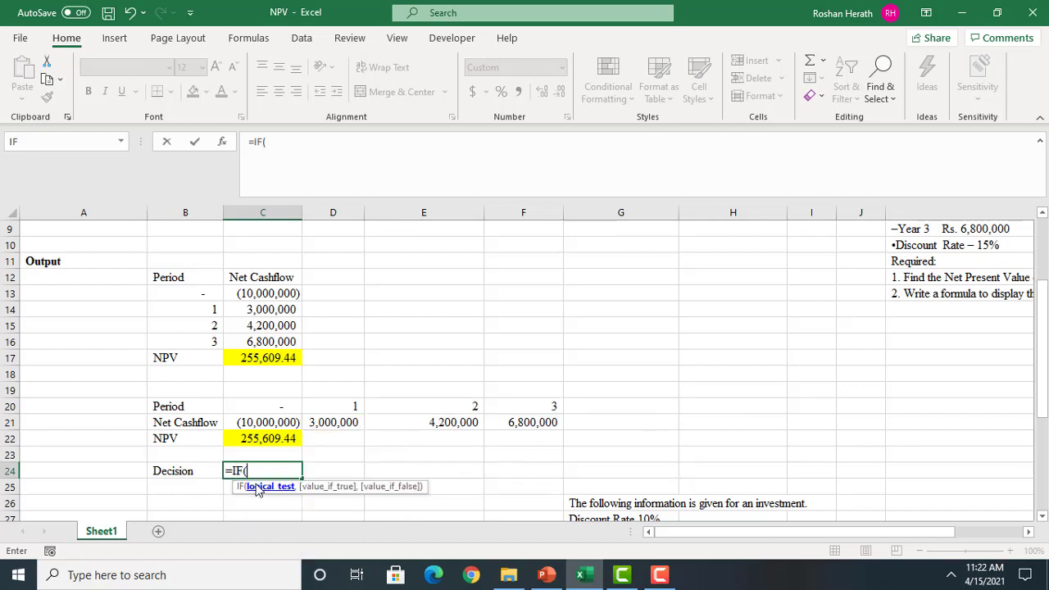
click(219, 141)
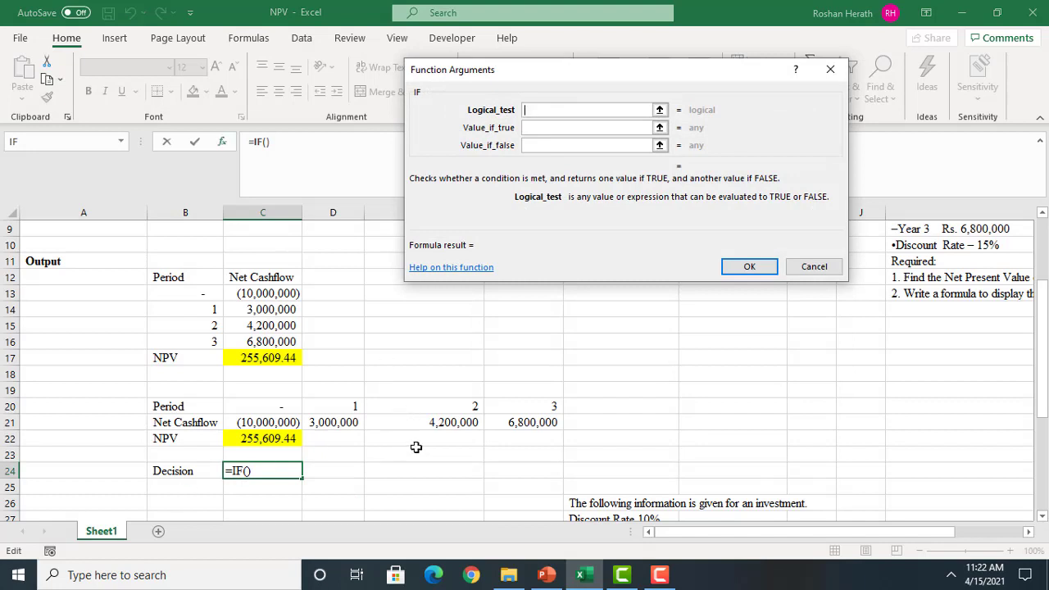
click(259, 438)
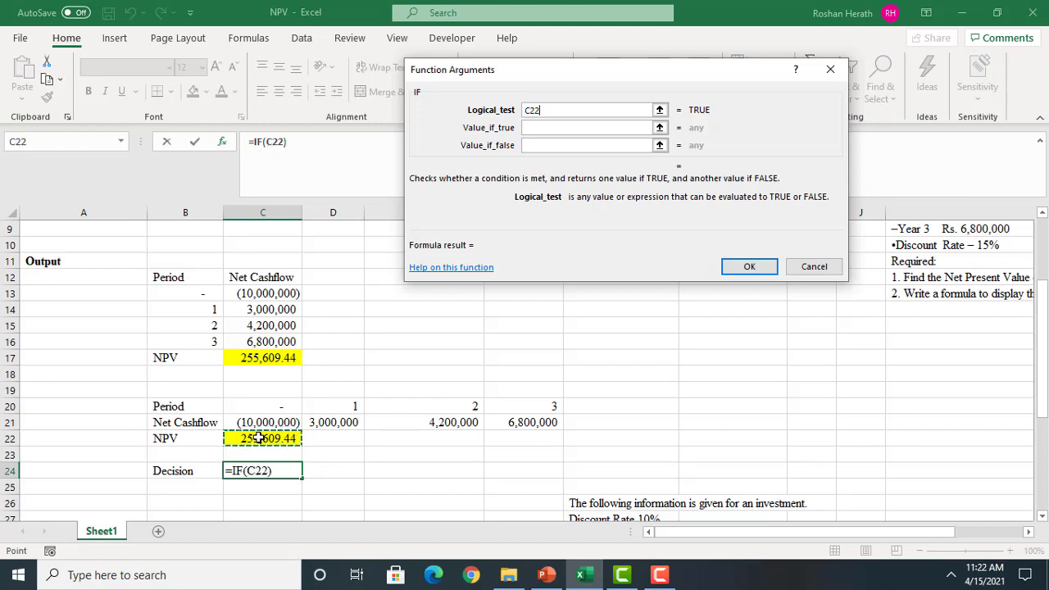
text(>)
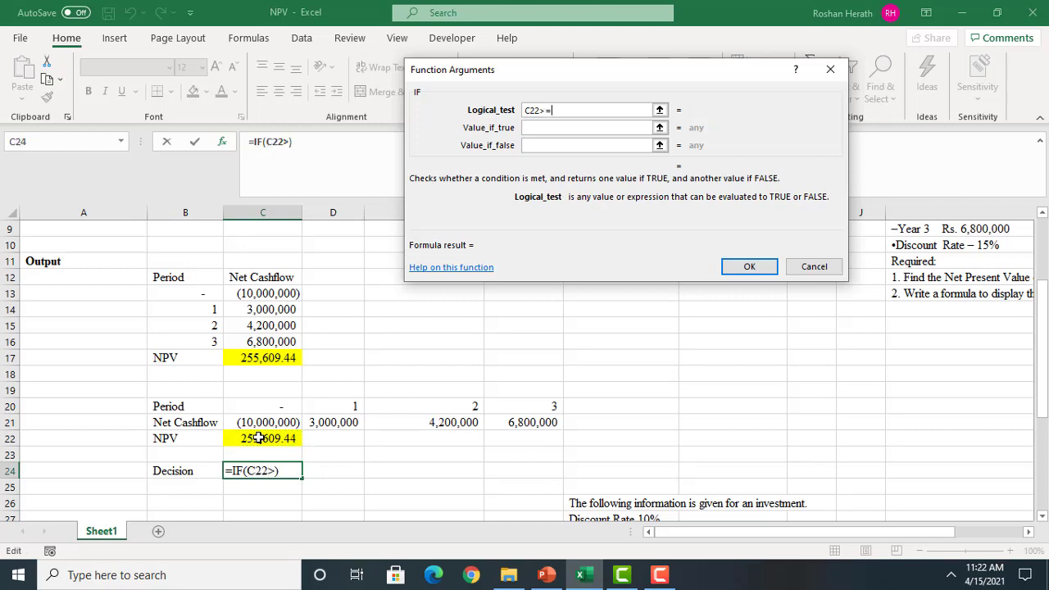
text(=0)
Complete the IF function in C24 with "Accept" as Value_if_true and "Reject" as Value_if_false
click(538, 128)
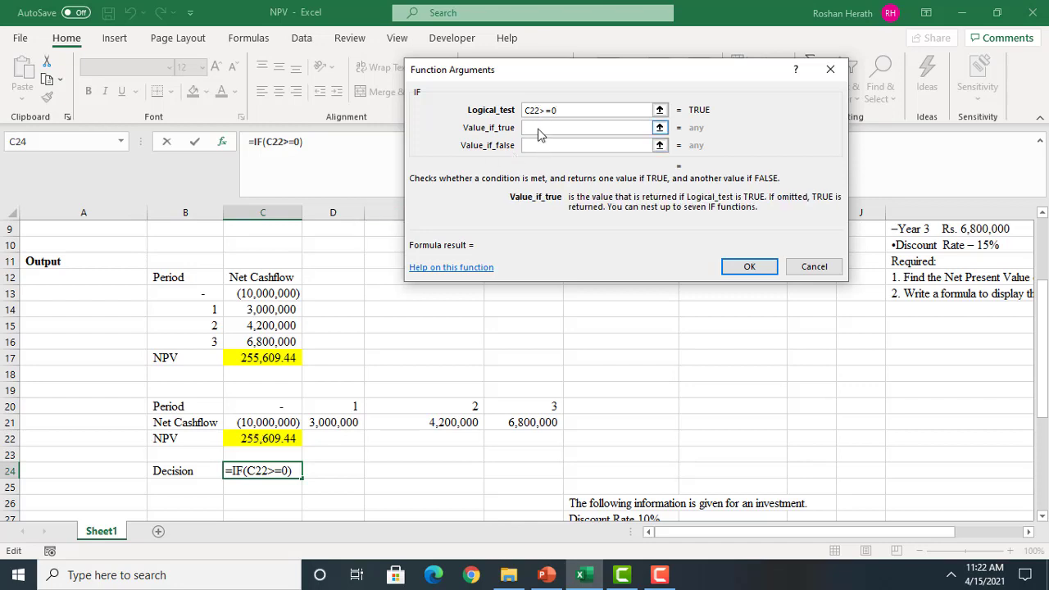
text("Acce)
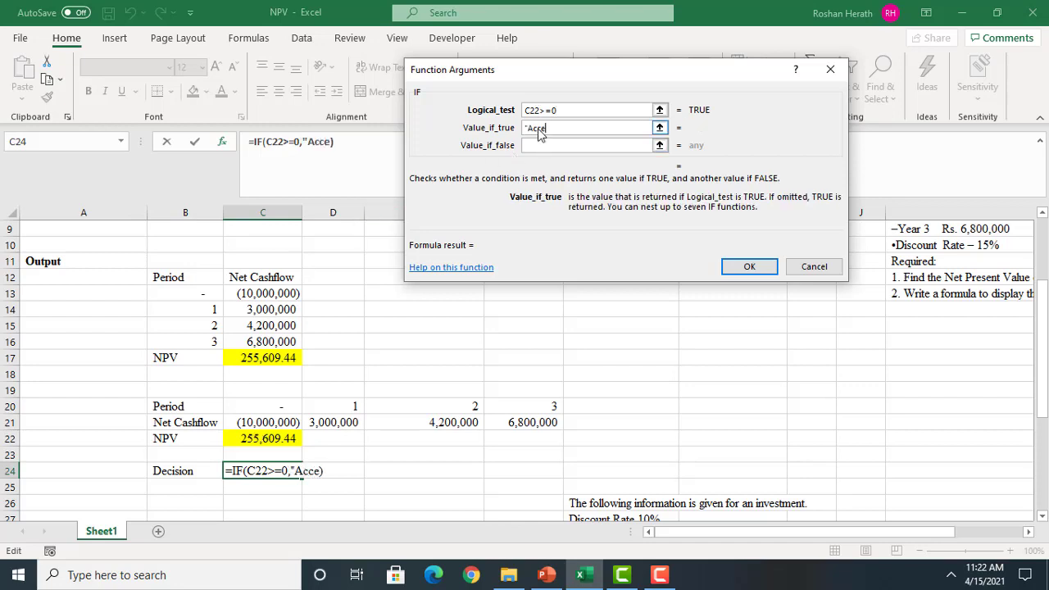
text(pt")
key(Tab)
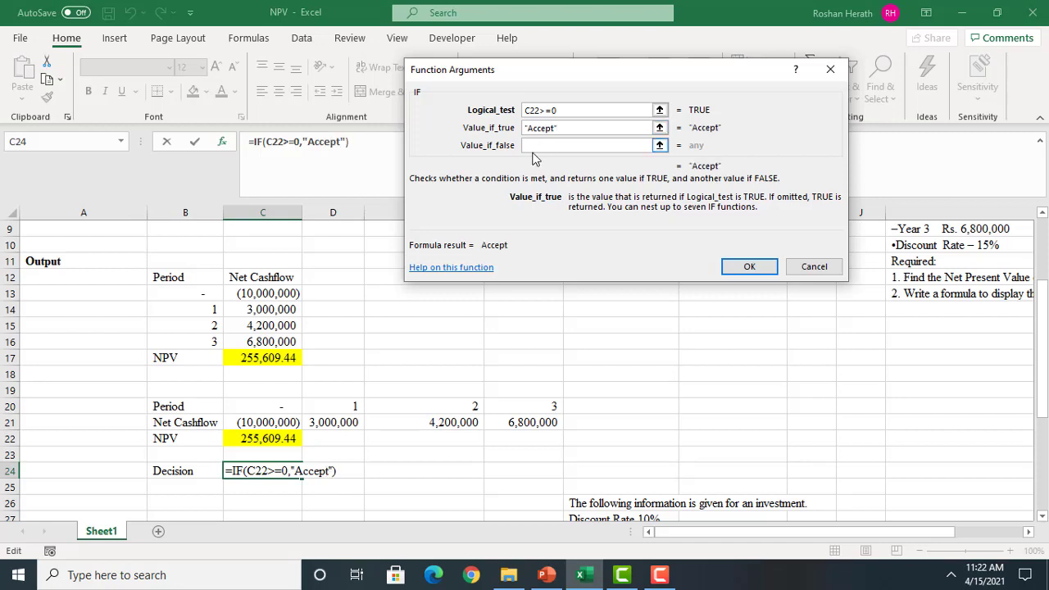
click(535, 145)
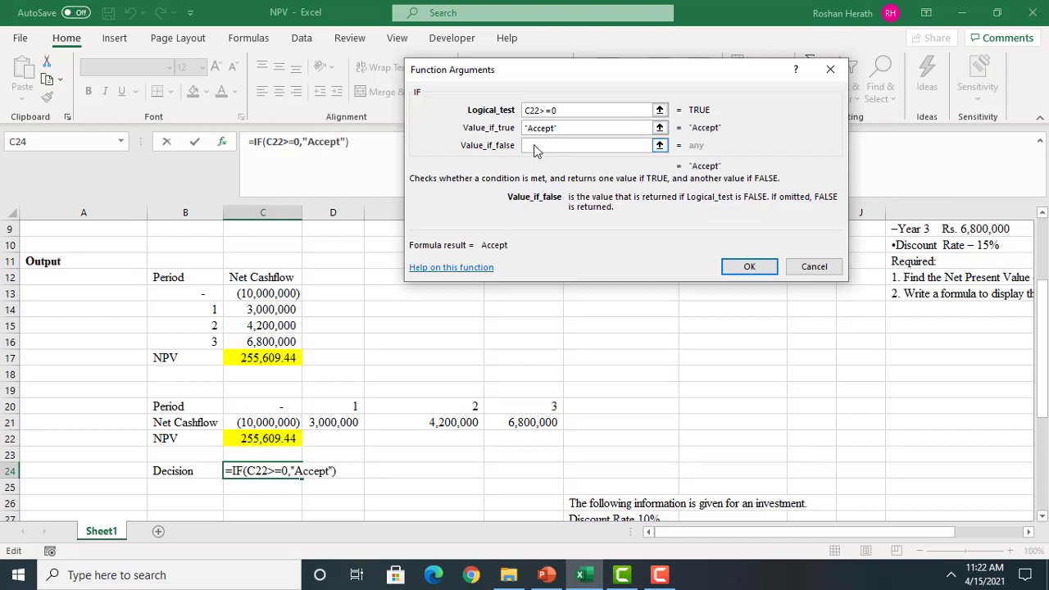
text(")
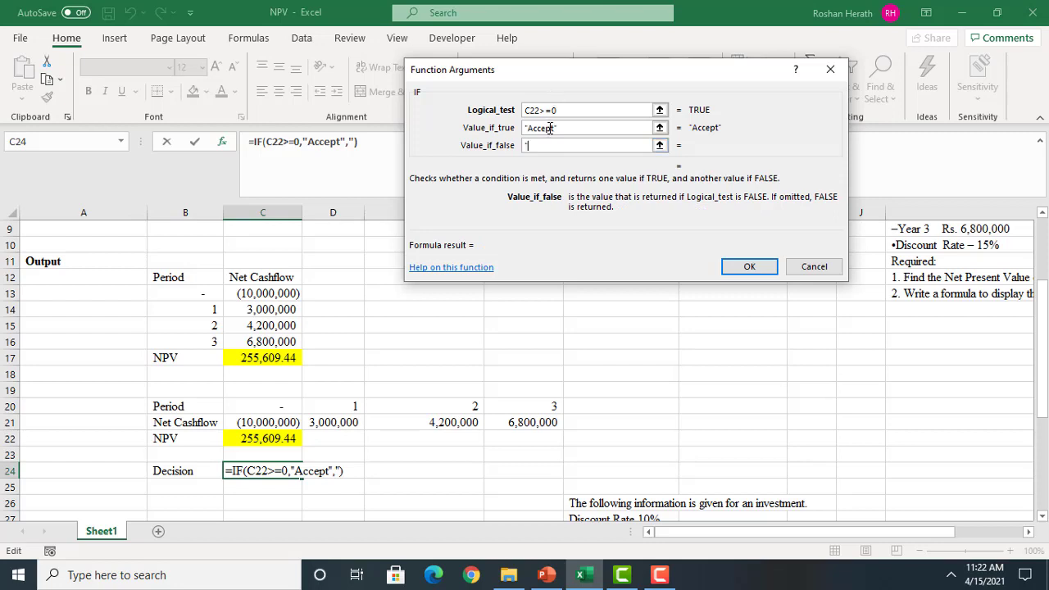
text(Reject")
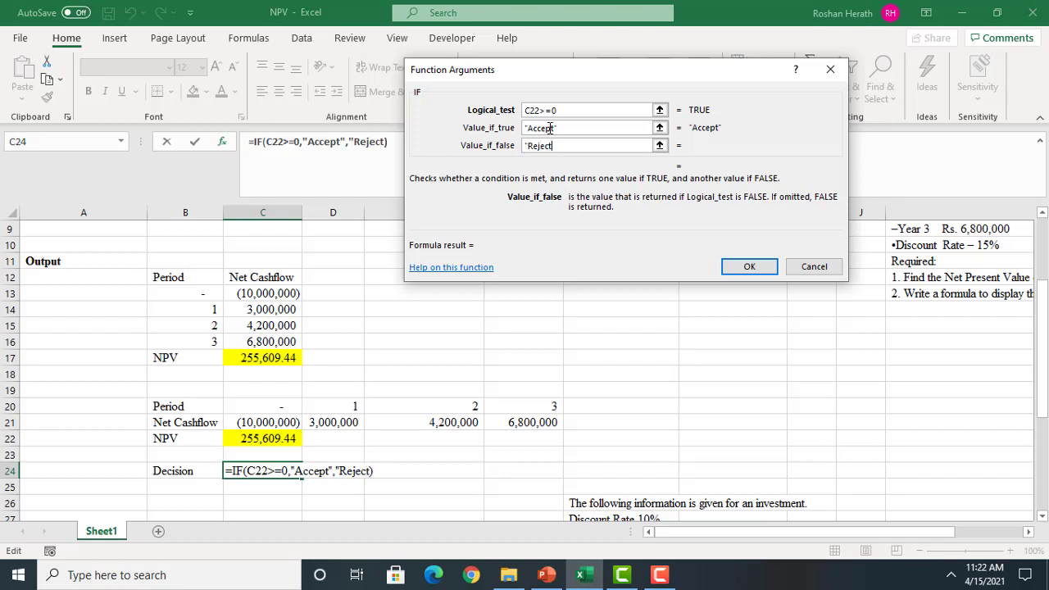
click(748, 267)
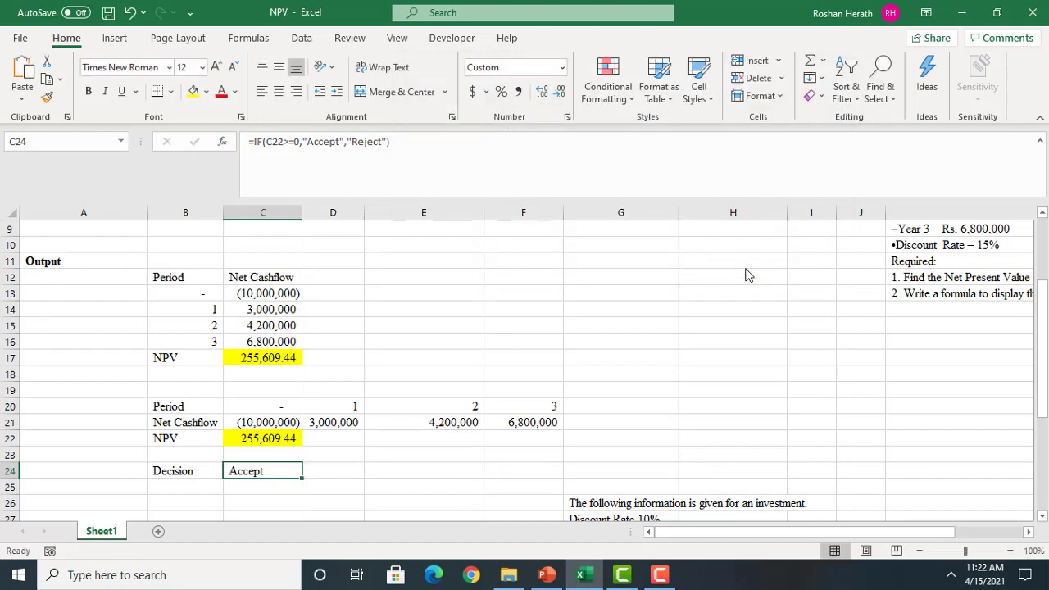
Set the initial cost in B3 to 20,000,000 to test the decision formula
drag(1043, 338, 1044, 271)
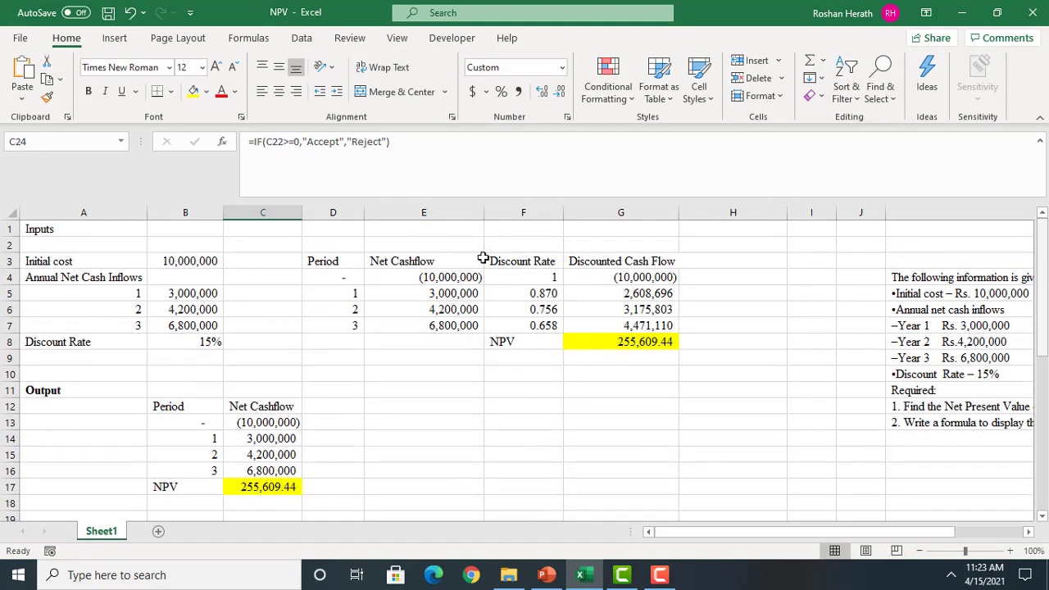
click(179, 267)
click(254, 141)
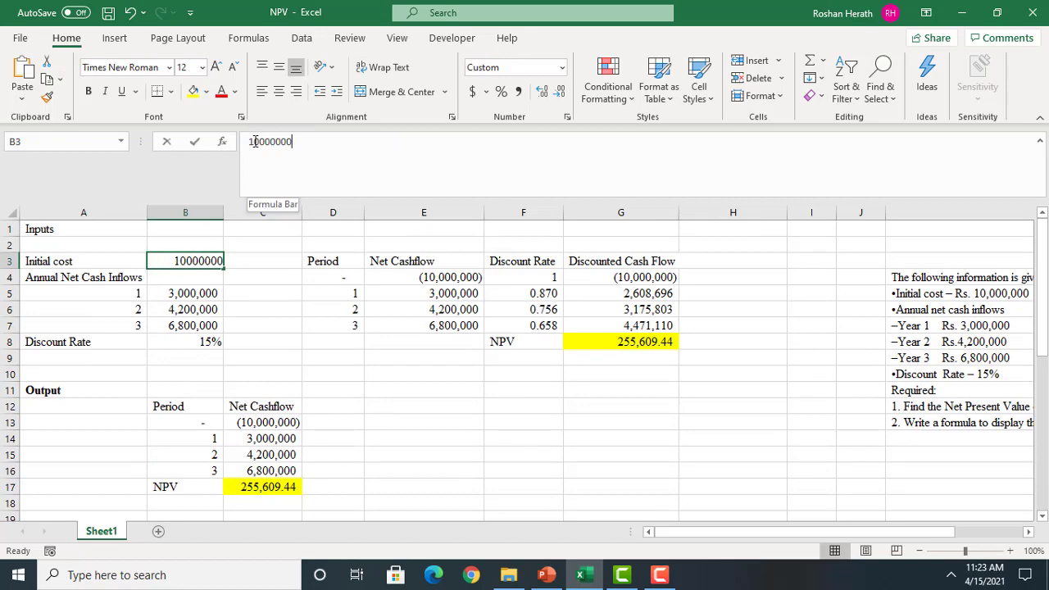
key(BackSpace)
text(2)
key(Return)
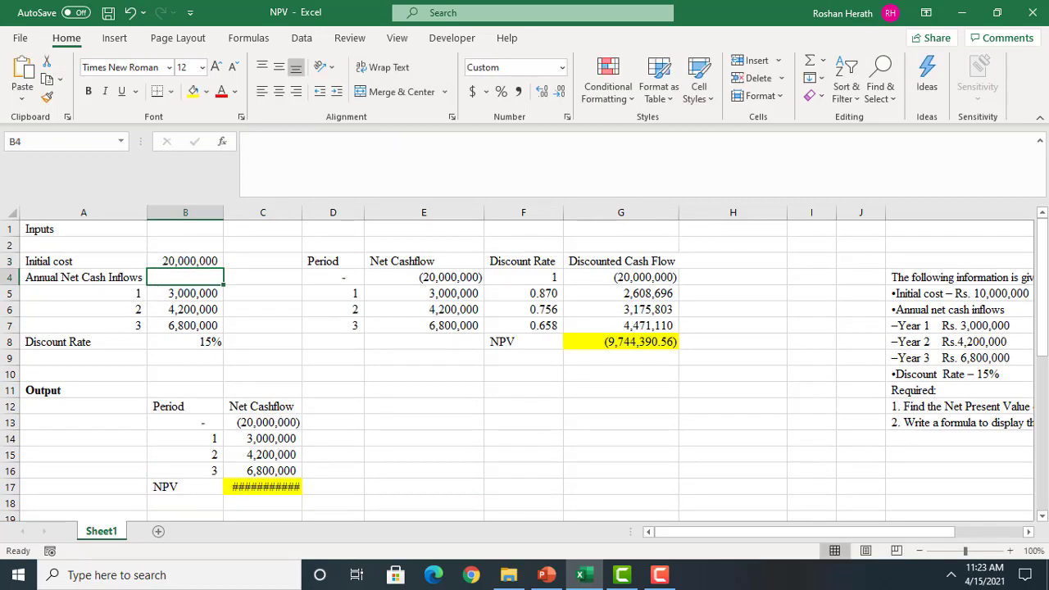
Widen column C to fit the NPV values, and check the NPV in C22 against the decision in C24
drag(1042, 302, 1042, 324)
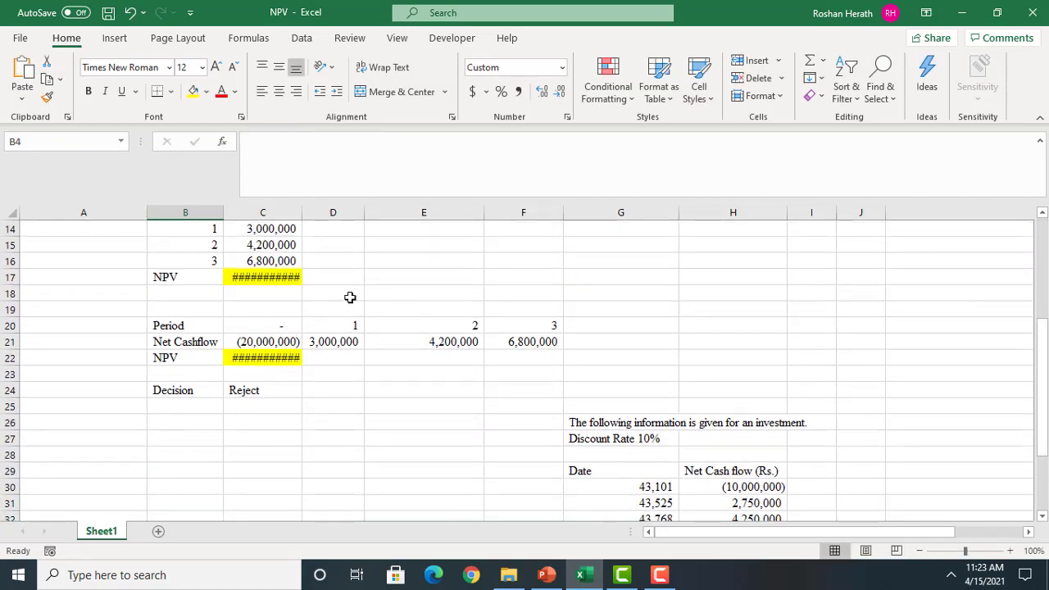
drag(302, 212, 334, 212)
click(256, 395)
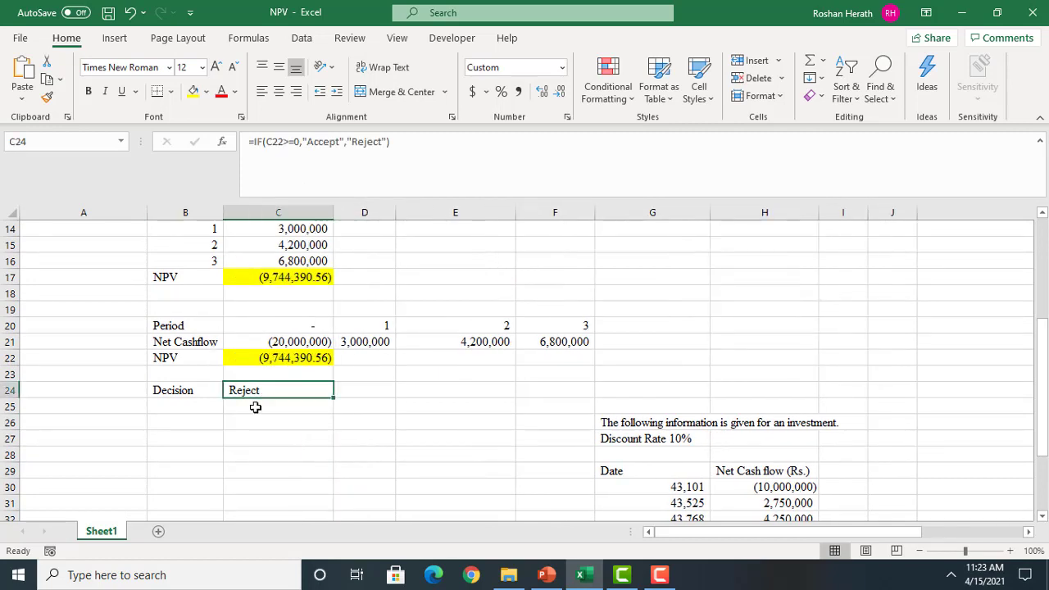
click(289, 362)
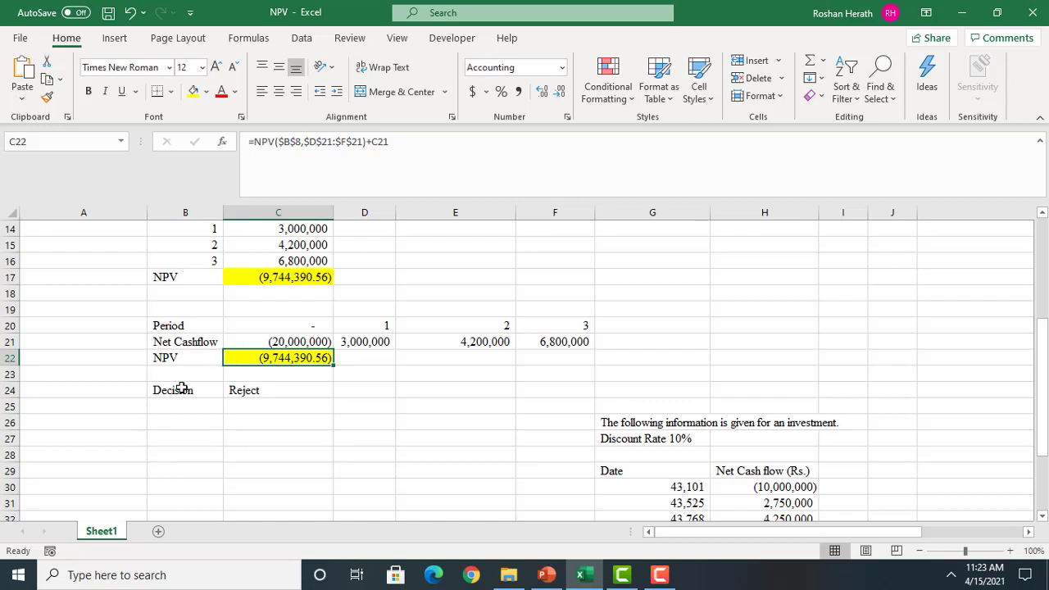
click(247, 391)
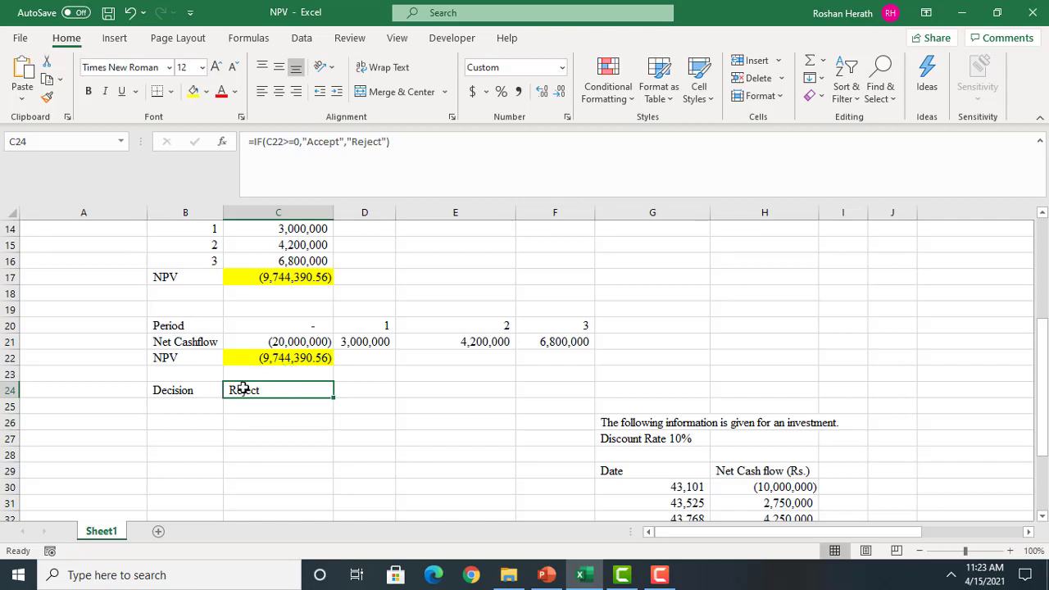
click(1042, 354)
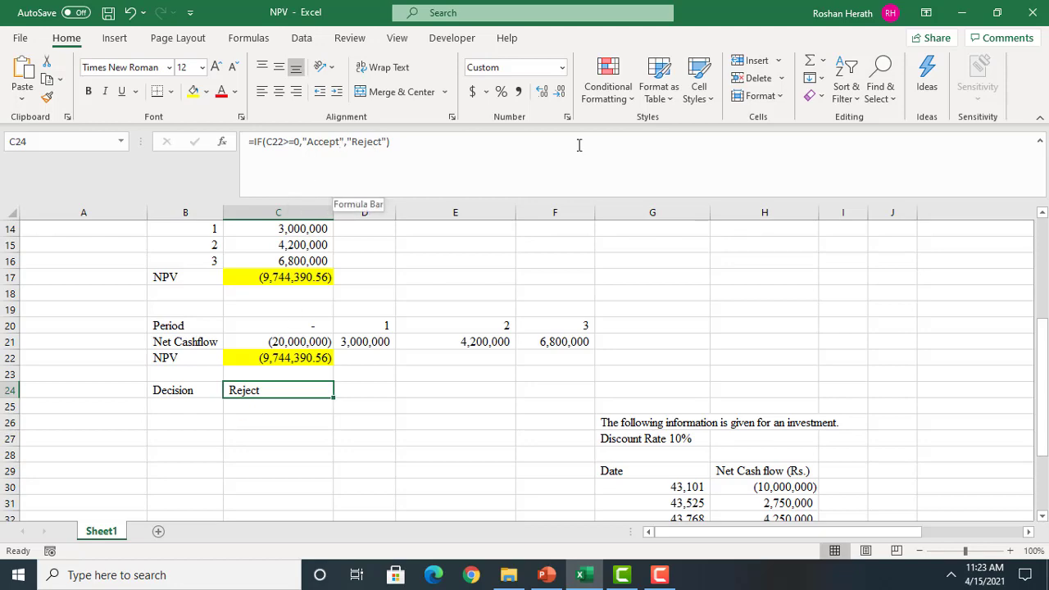
Set the initial cost in B3 back to 10,000,000
mouse_move(1043, 342)
mouse_down()
mouse_move(1042, 238)
mouse_move(1043, 324)
mouse_up()
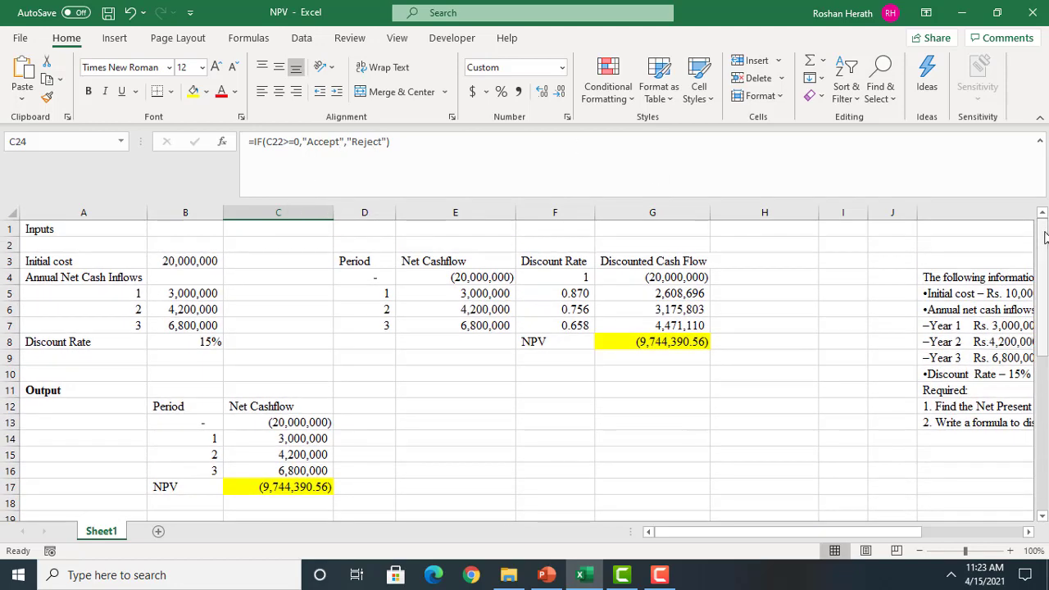
click(185, 272)
click(181, 259)
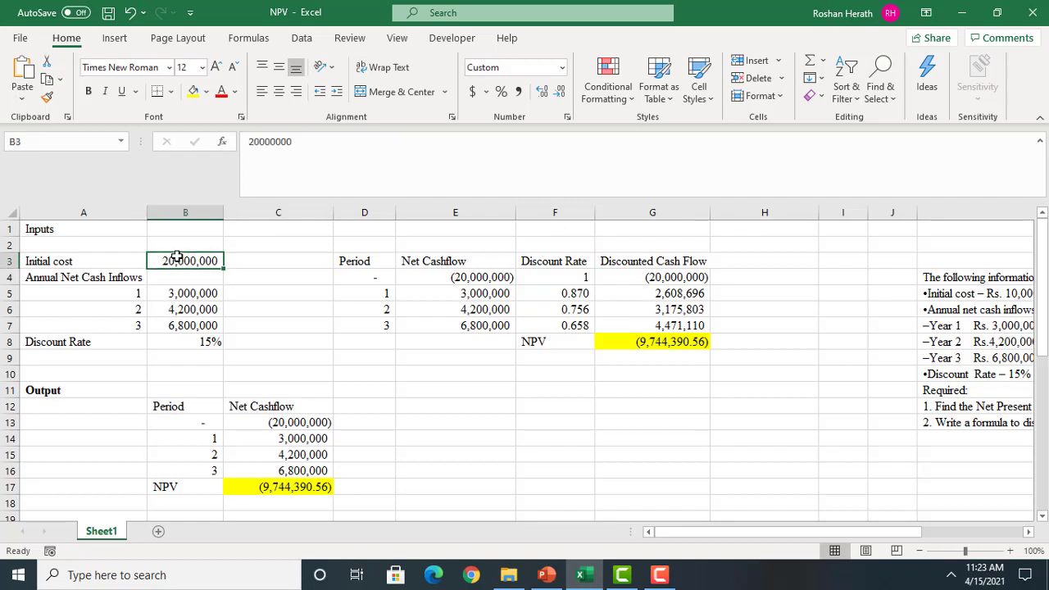
click(256, 139)
key(BackSpace)
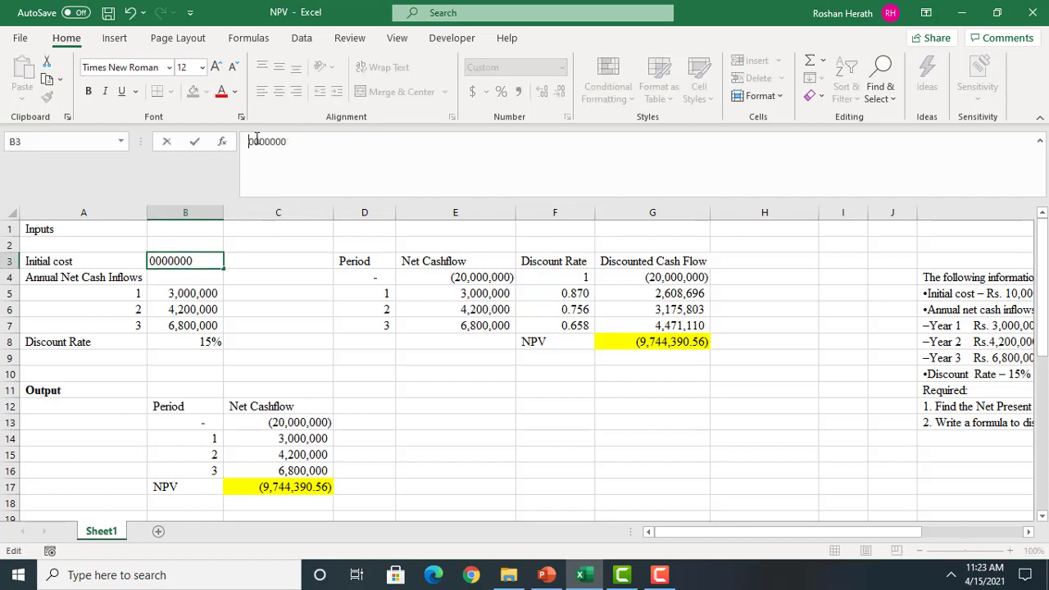
text(1)
key(Return)
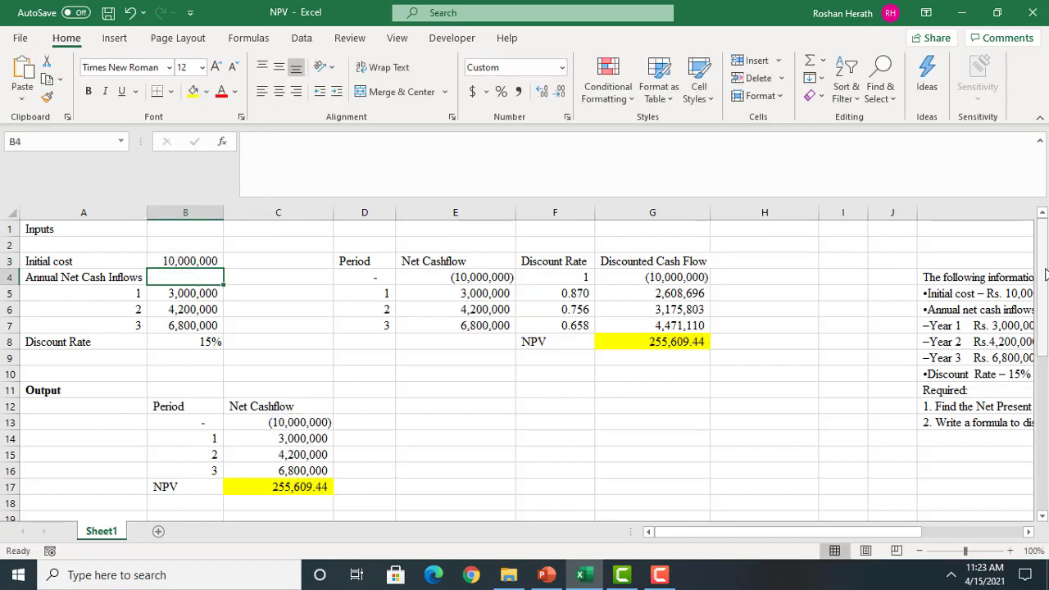
Add the heading "Activity 2" in G25 above the second investment's information
drag(1044, 274, 1045, 453)
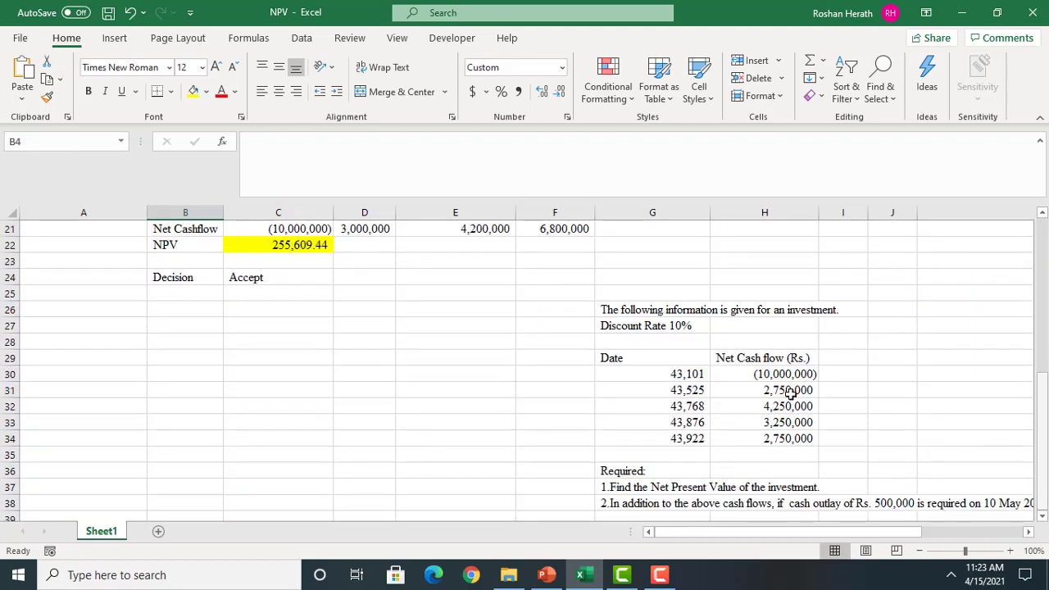
click(628, 296)
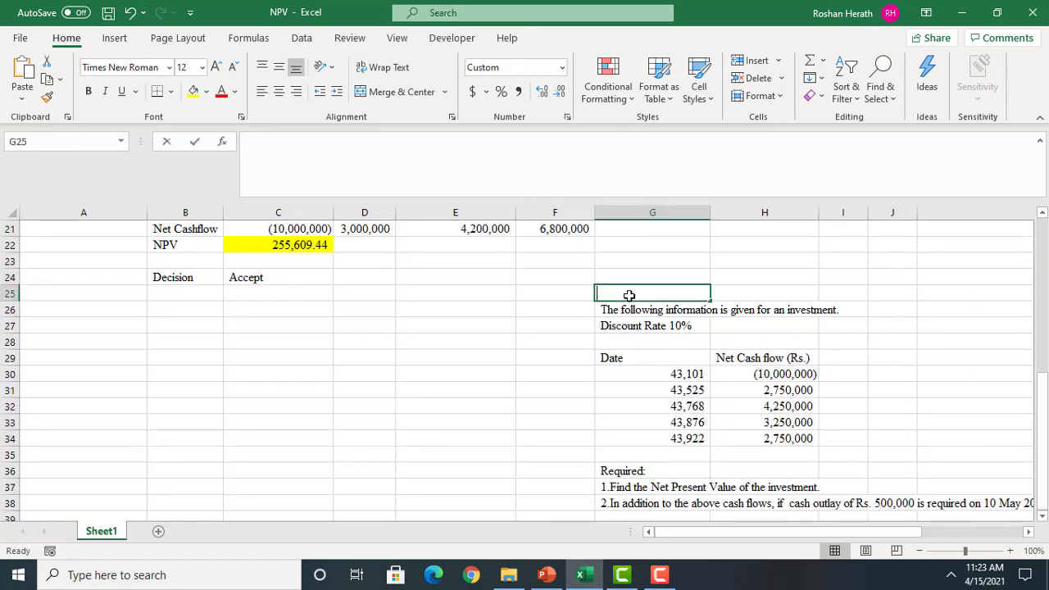
text(Acti)
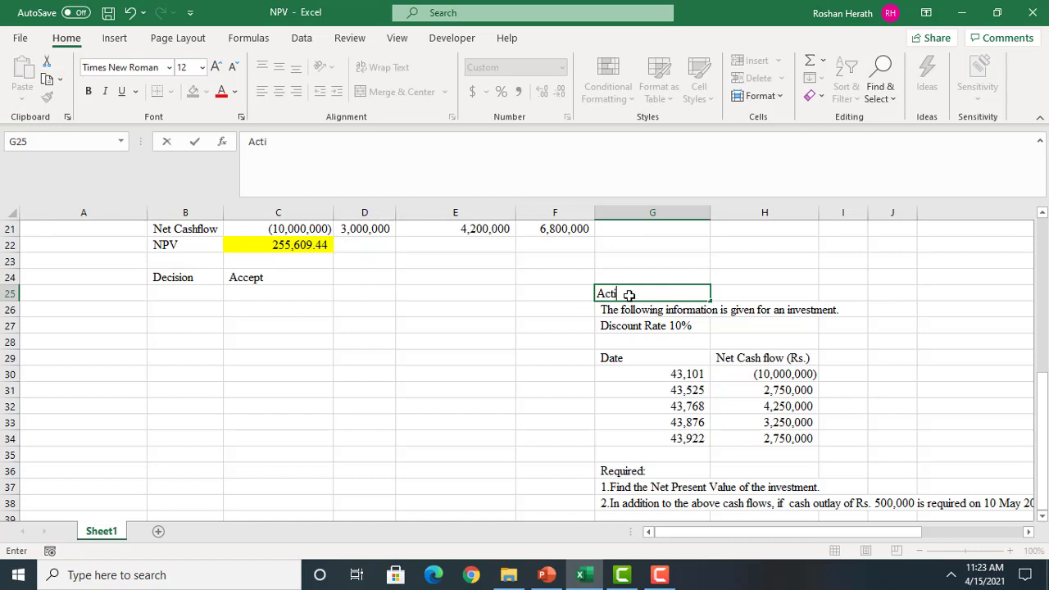
text(vity 2)
key(Return)
Check the cash flow dates on the Activity-2 slide in PowerPoint, and enter 1/1/2018 as the first date in Excel cell G30
click(640, 373)
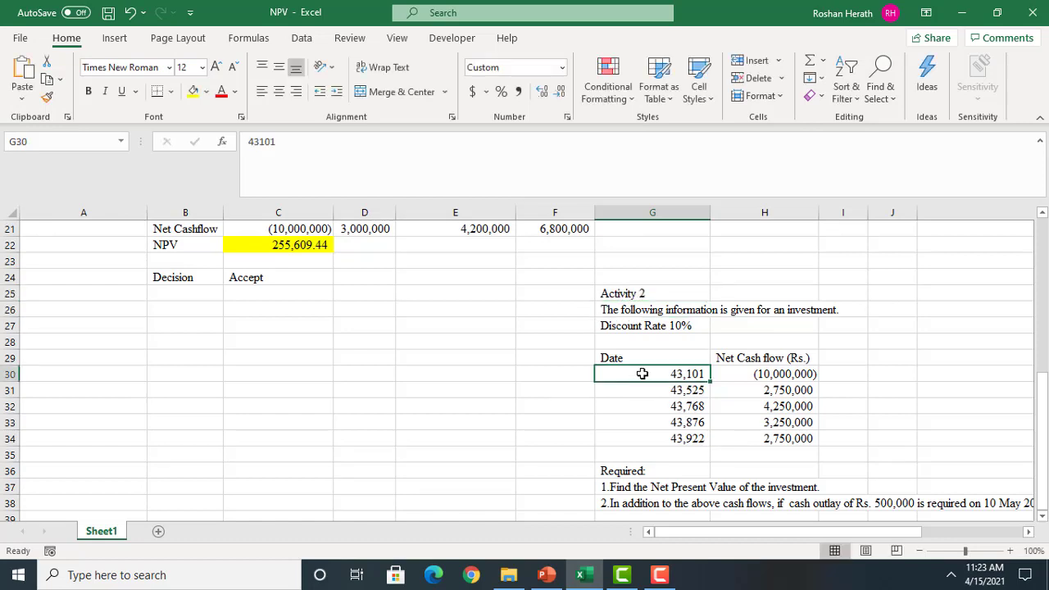
click(546, 575)
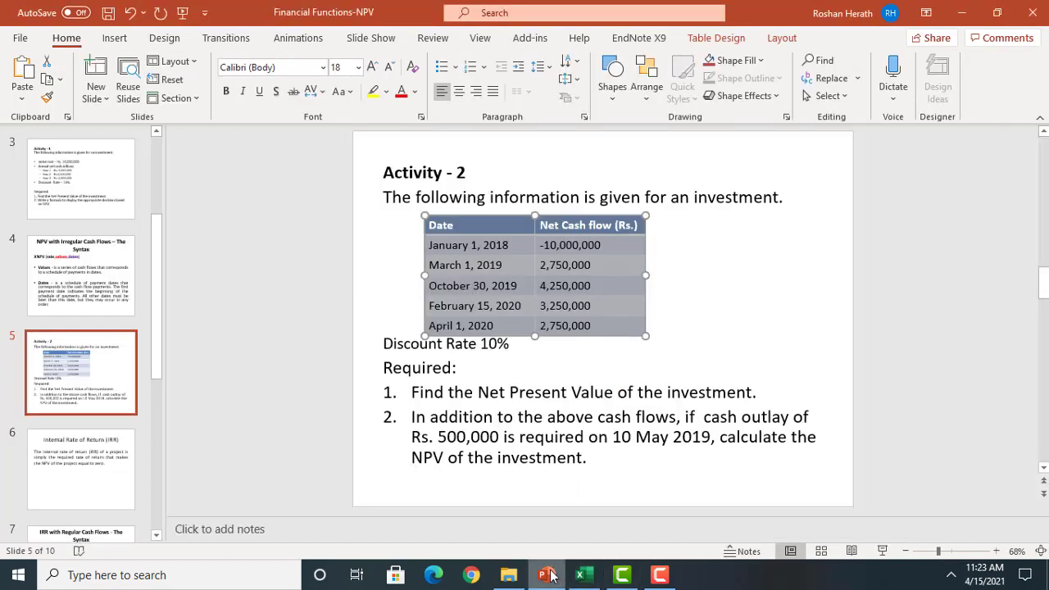
click(546, 575)
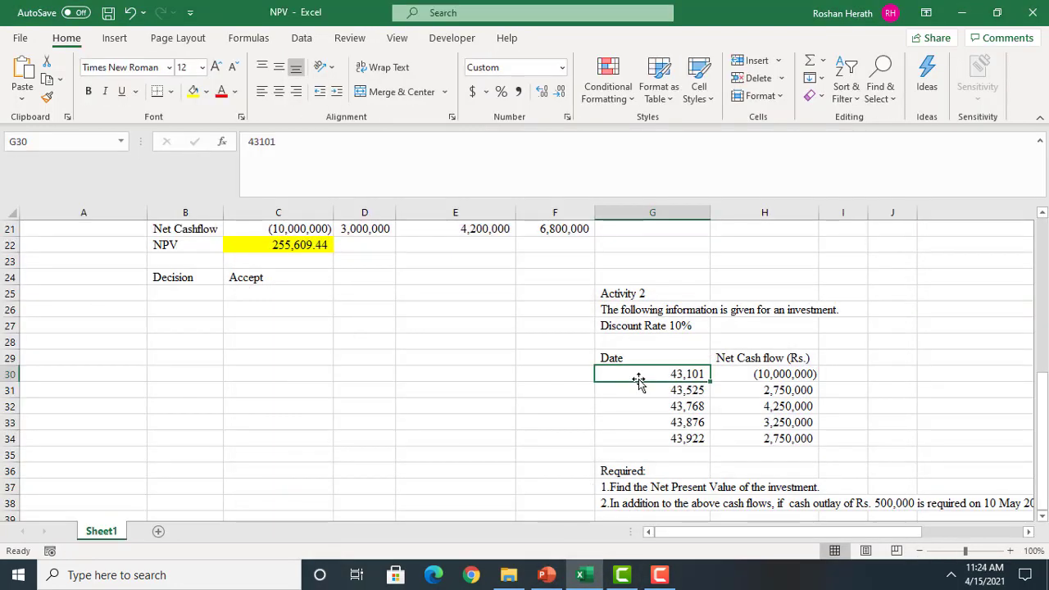
text(1/1)
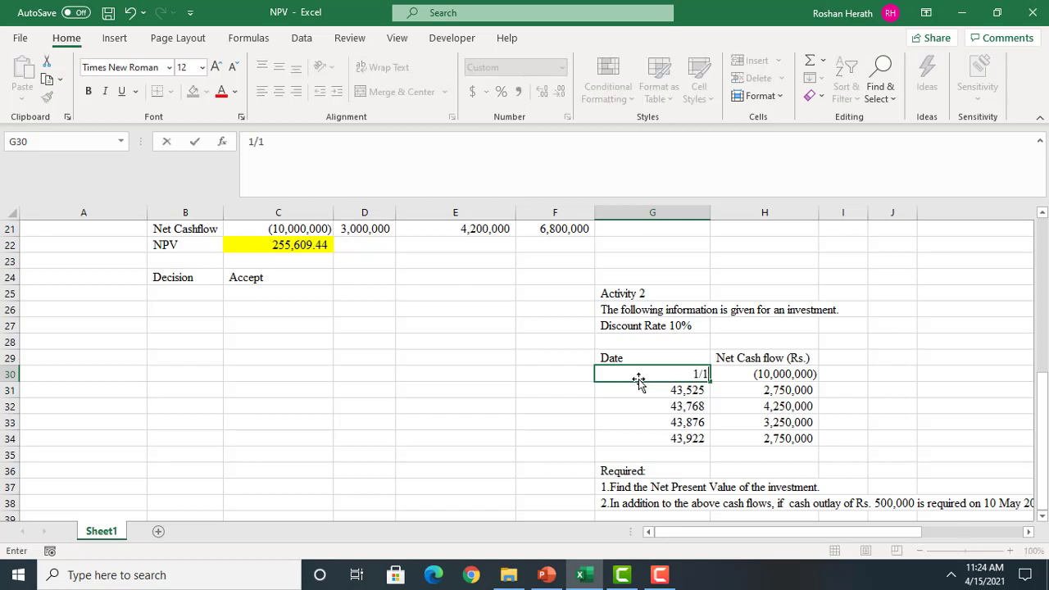
text(/2018)
key(Return)
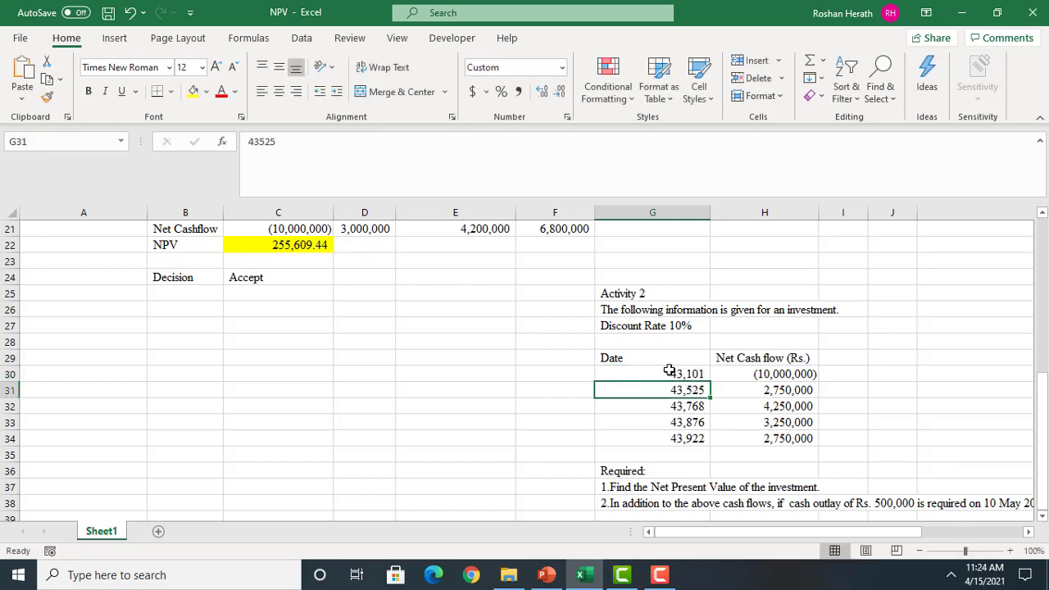
Format the cash flow dates in G30:G34 as Short Date
click(670, 371)
drag(669, 371, 673, 436)
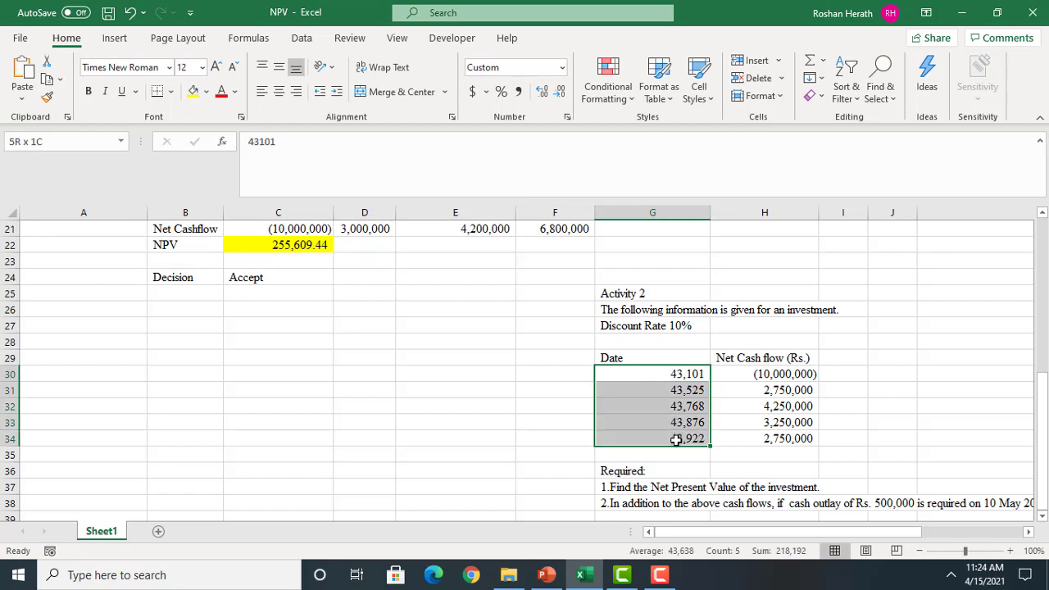
click(561, 67)
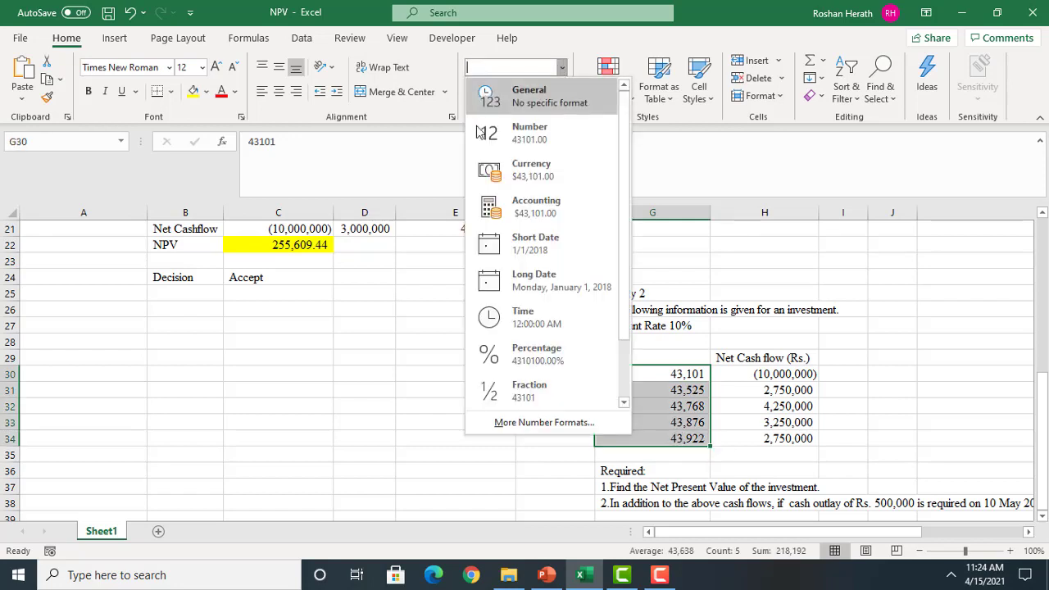
click(544, 248)
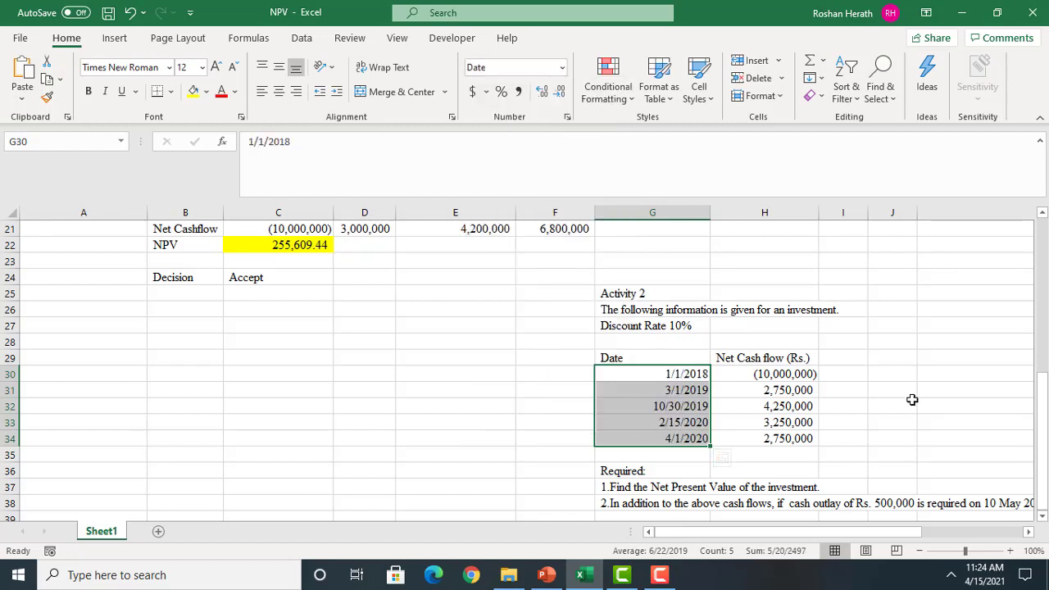
click(561, 68)
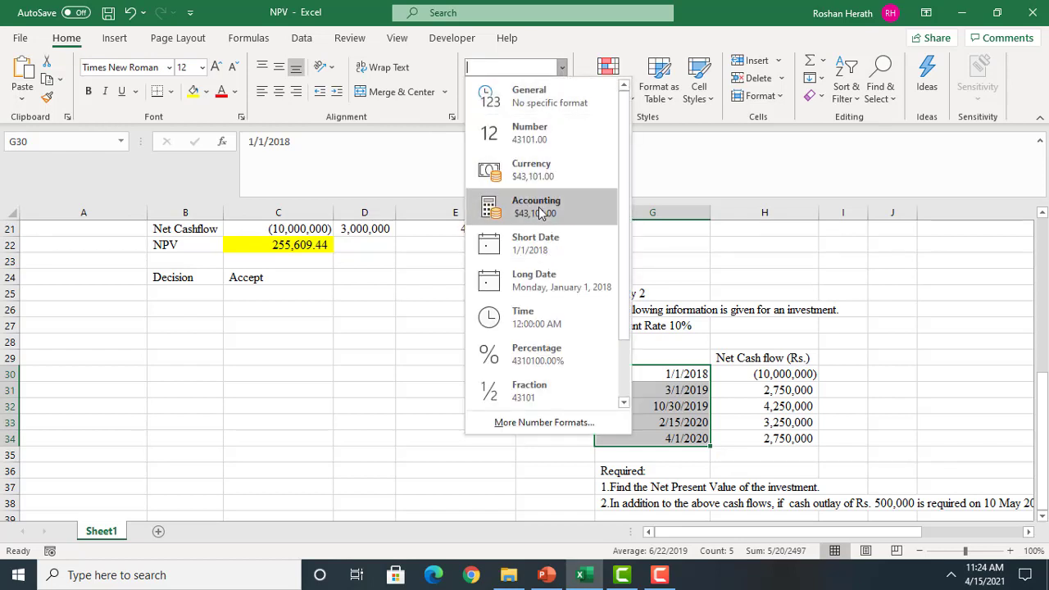
click(539, 250)
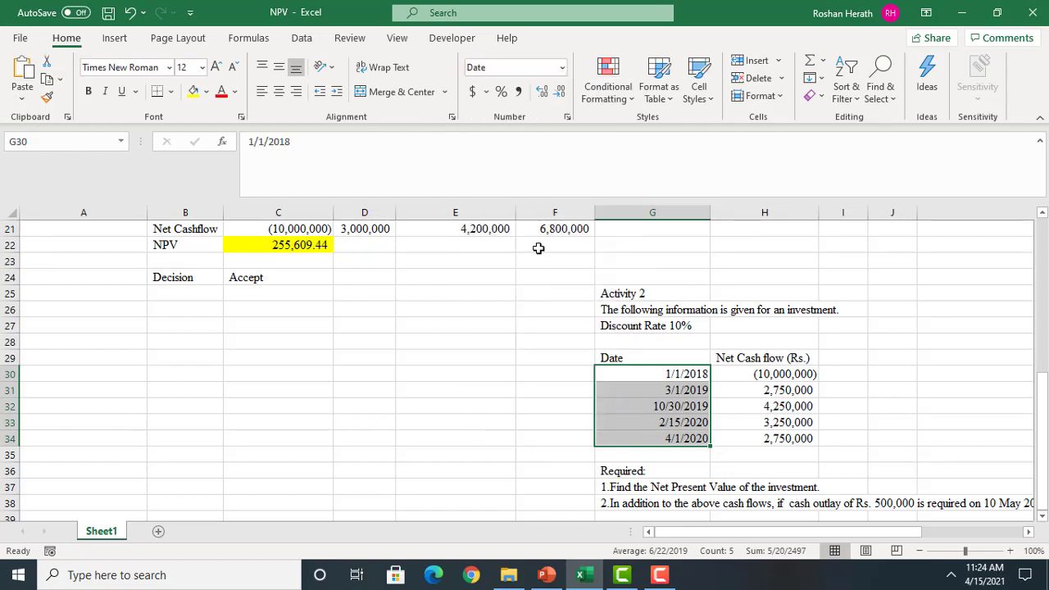
click(861, 454)
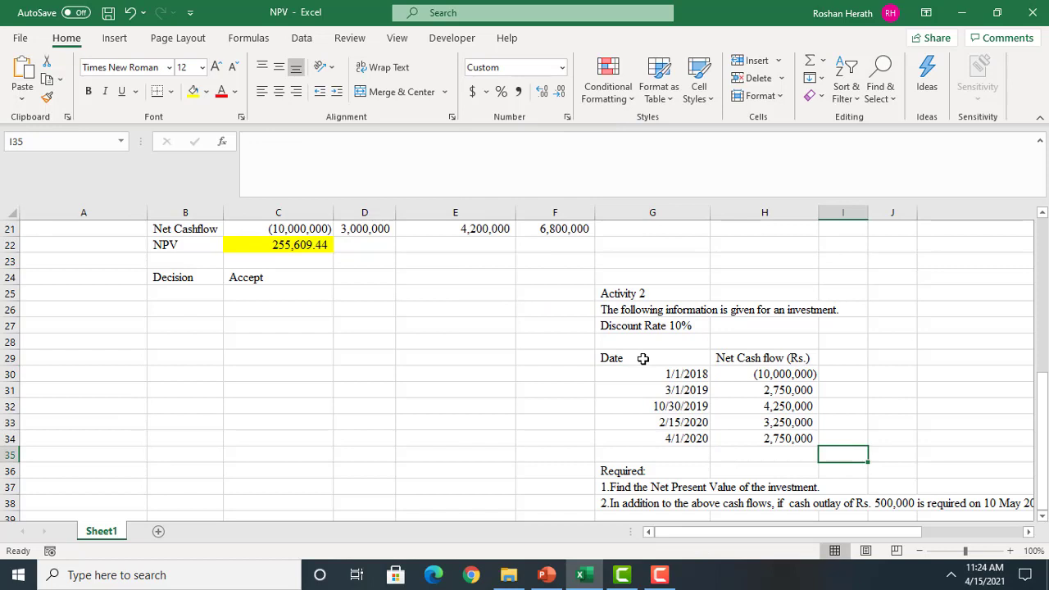
Copy the date and net cash flow table from G29:H34 to the range starting at B29
drag(643, 358, 761, 434)
key(ctrl+c)
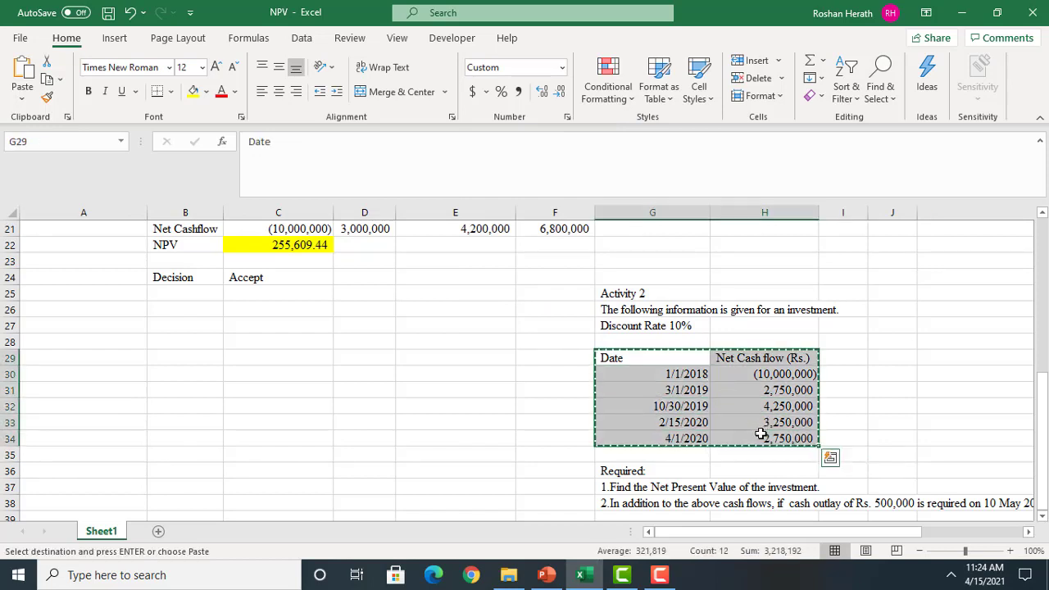
click(168, 357)
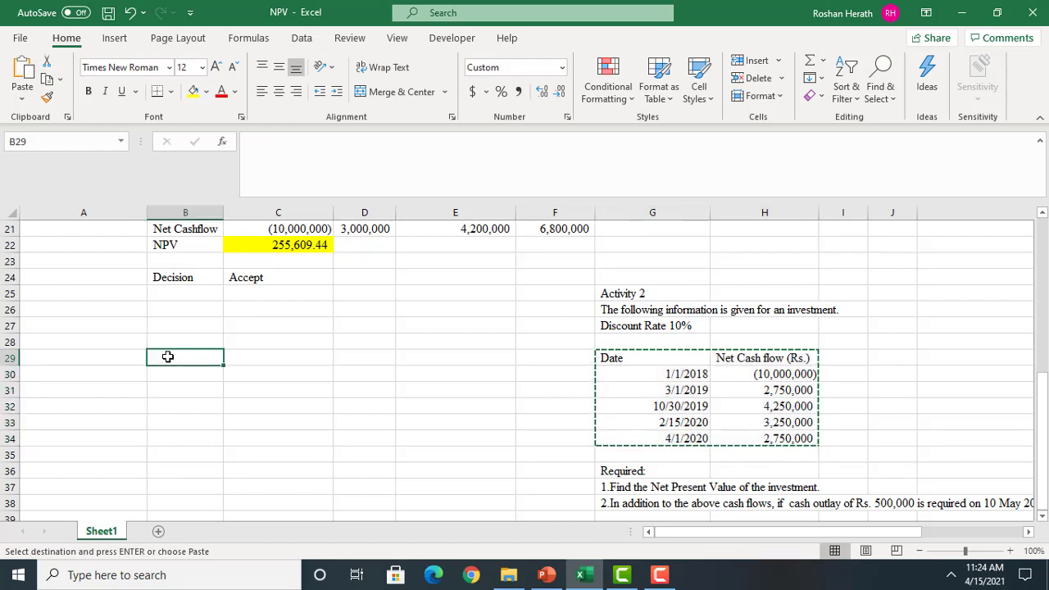
key(ctrl+v)
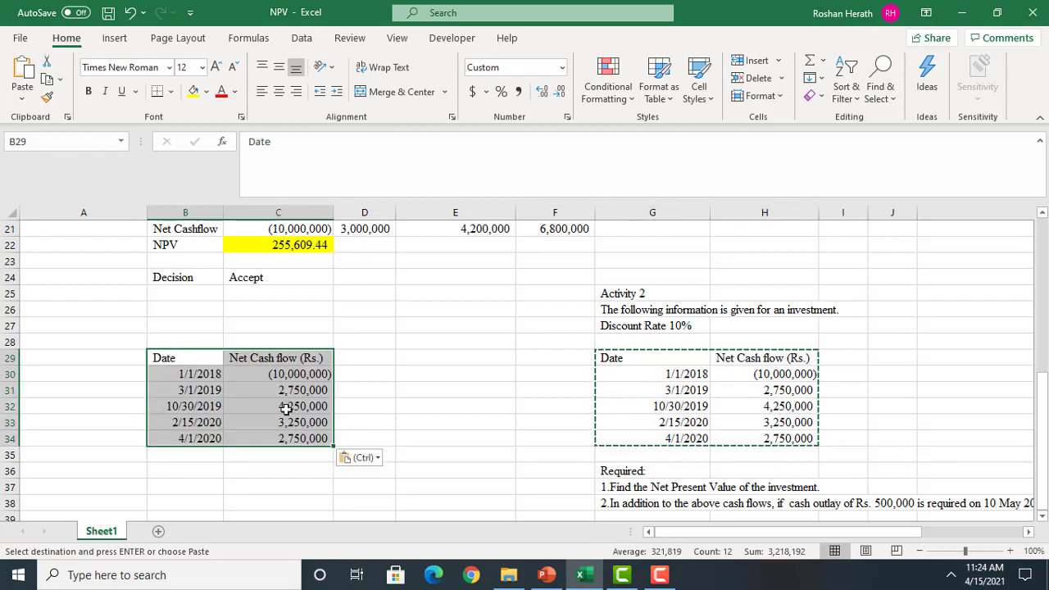
click(422, 412)
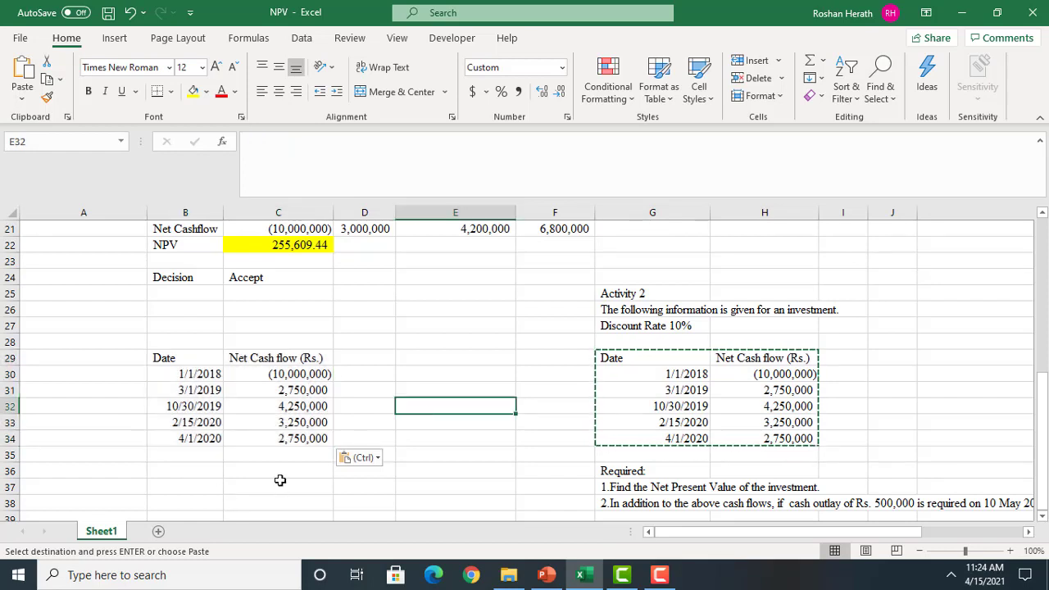
Label B36 "NPV" and fill the result cell C36 with yellow
click(197, 473)
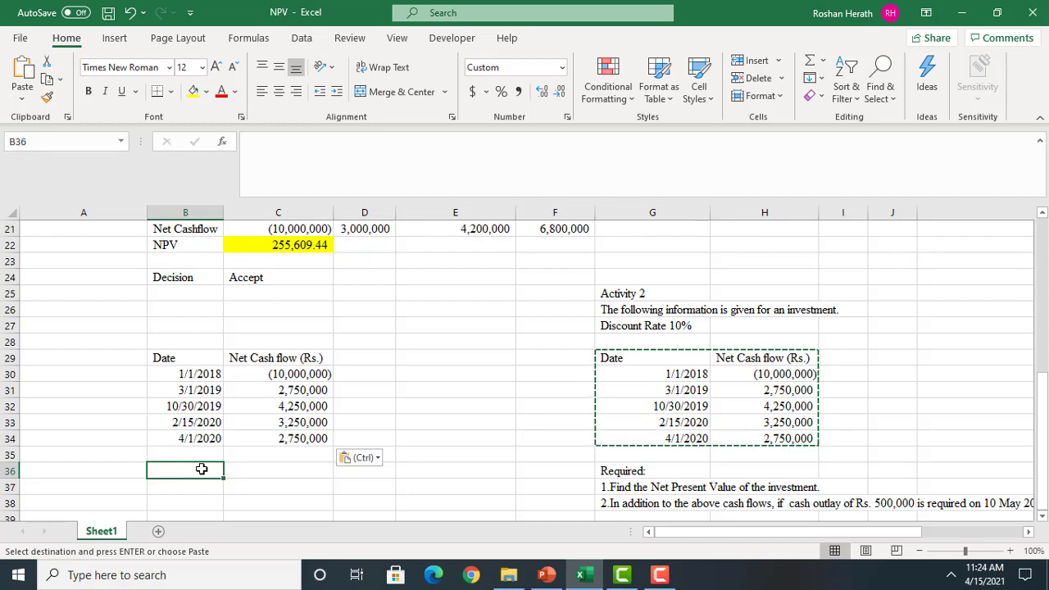
text(NP)
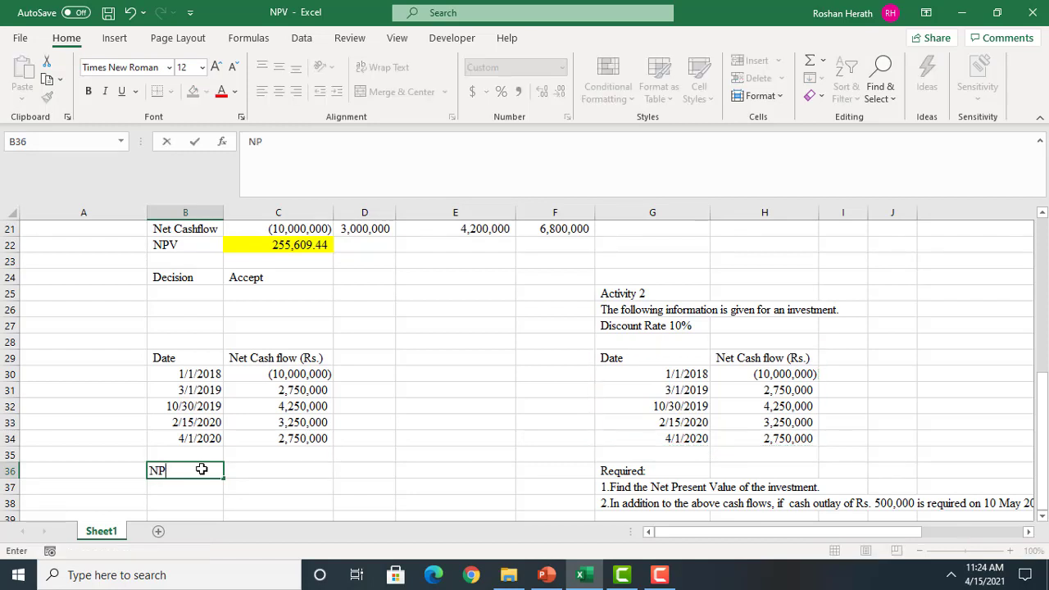
text(V)
click(283, 475)
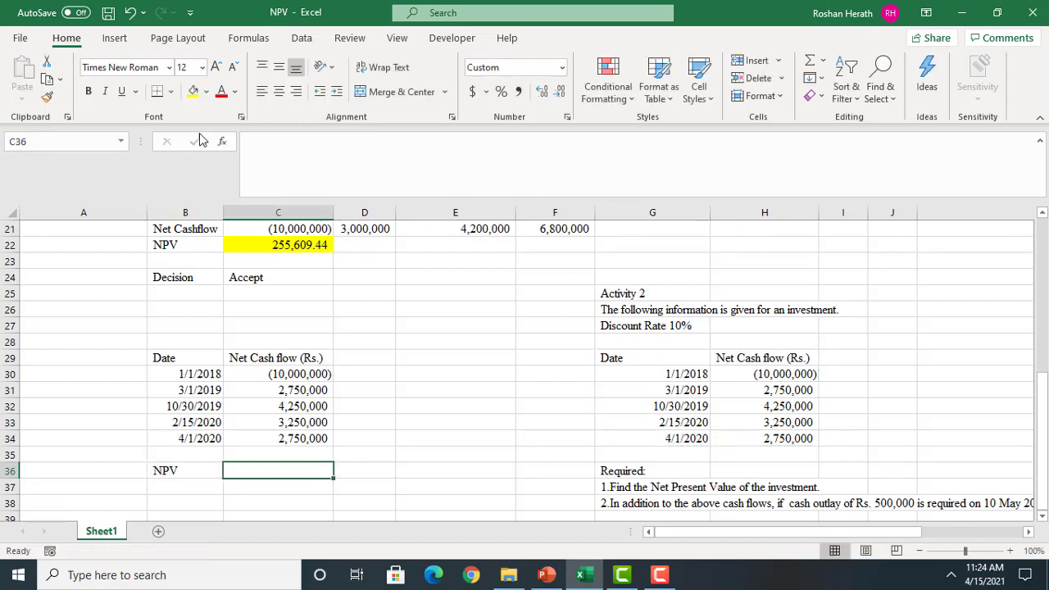
click(194, 90)
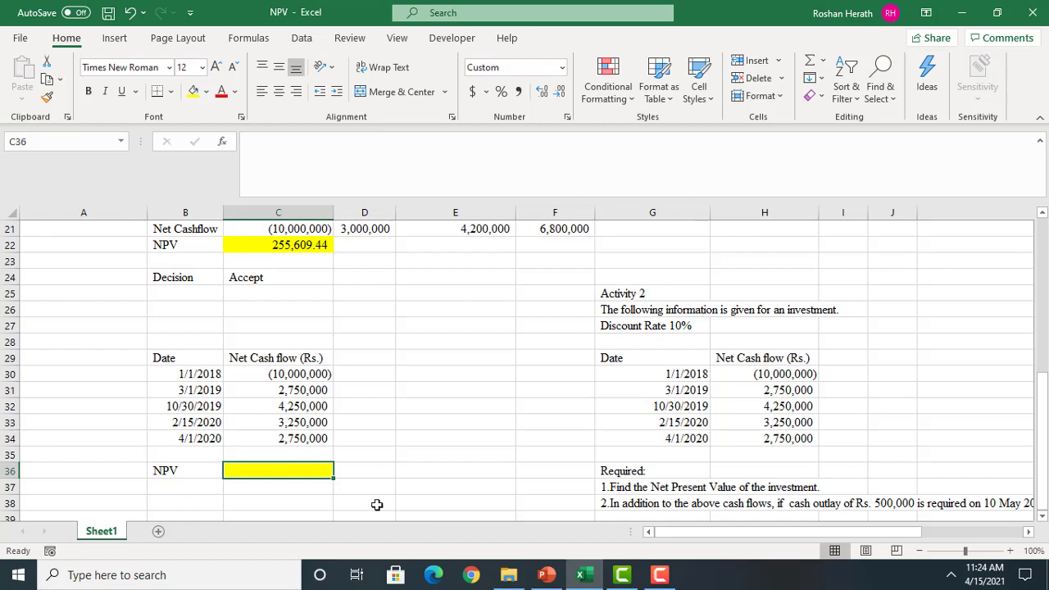
Add the label "Discount rate" in B27 and enter 10% in C27, formatted as a percentage
click(174, 328)
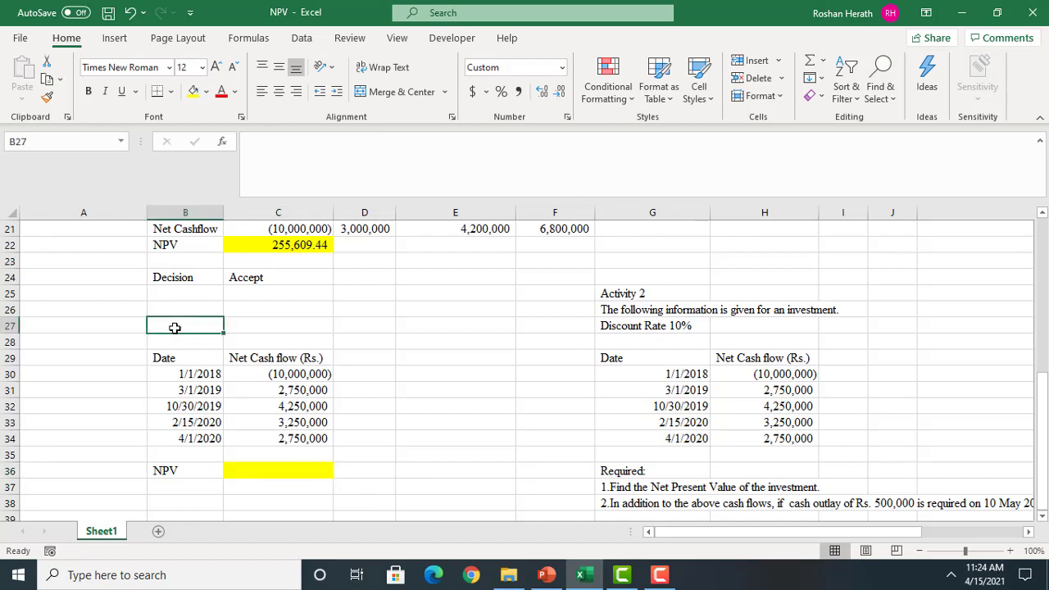
text(dISCOUNT)
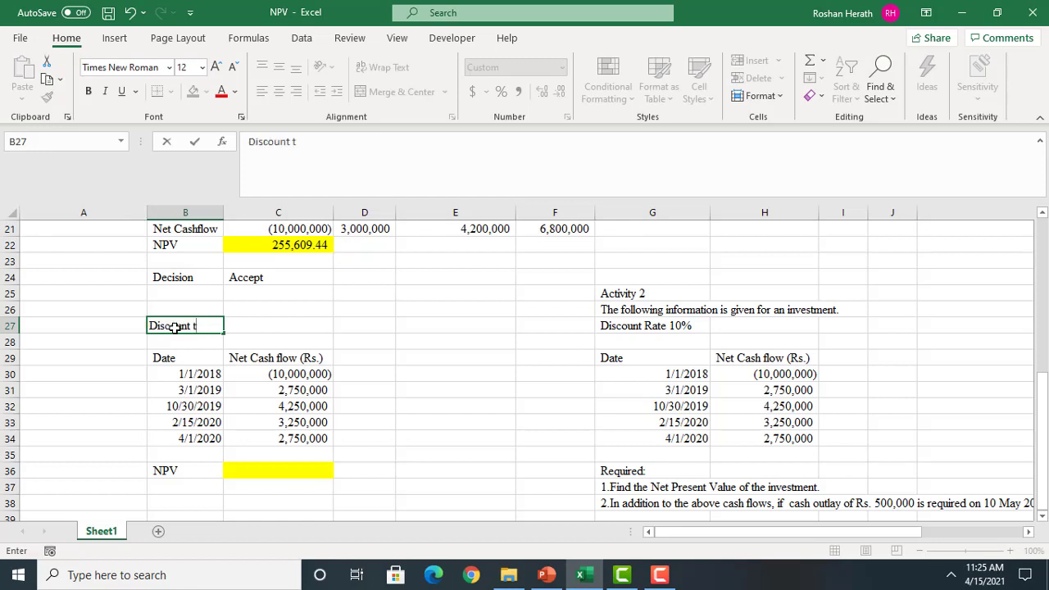
click(271, 324)
text(10)
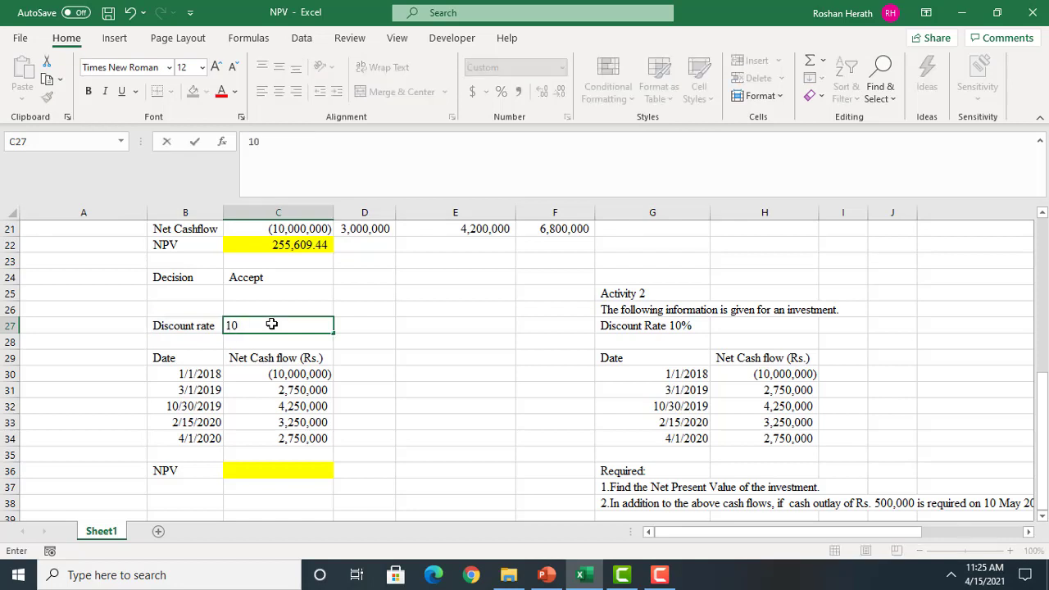
text(%)
key(Return)
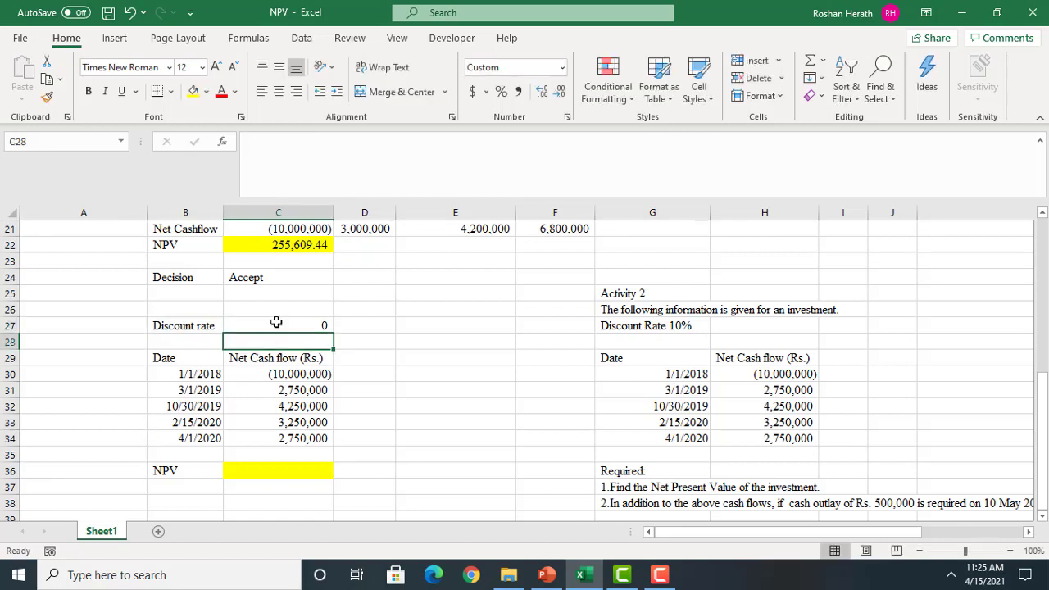
click(276, 322)
click(501, 91)
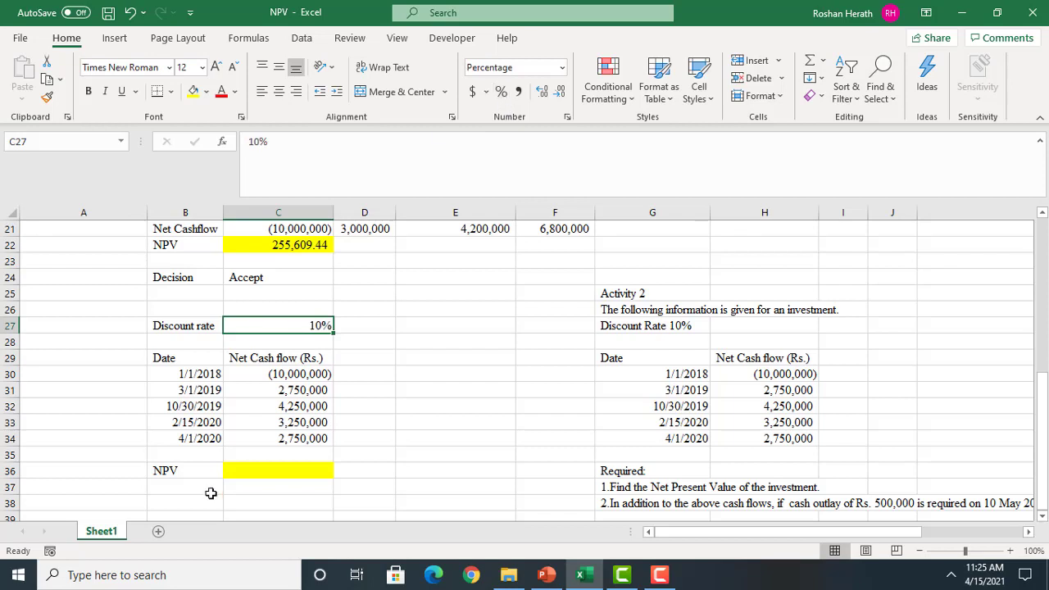
Start an XNPV function in C36 with the absolute reference $C$27 as its Rate argument
click(280, 466)
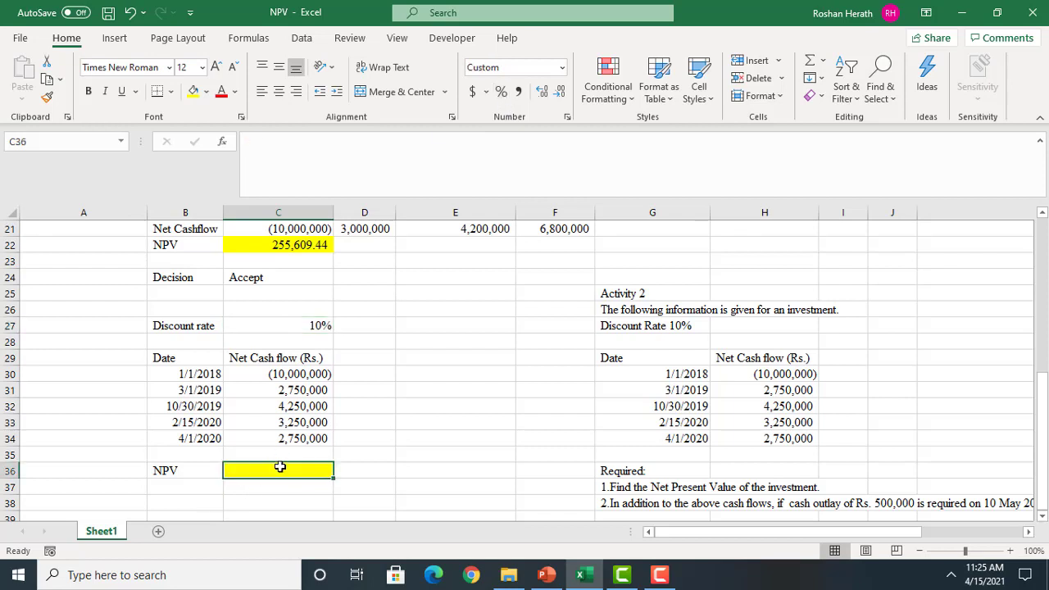
text(=xn)
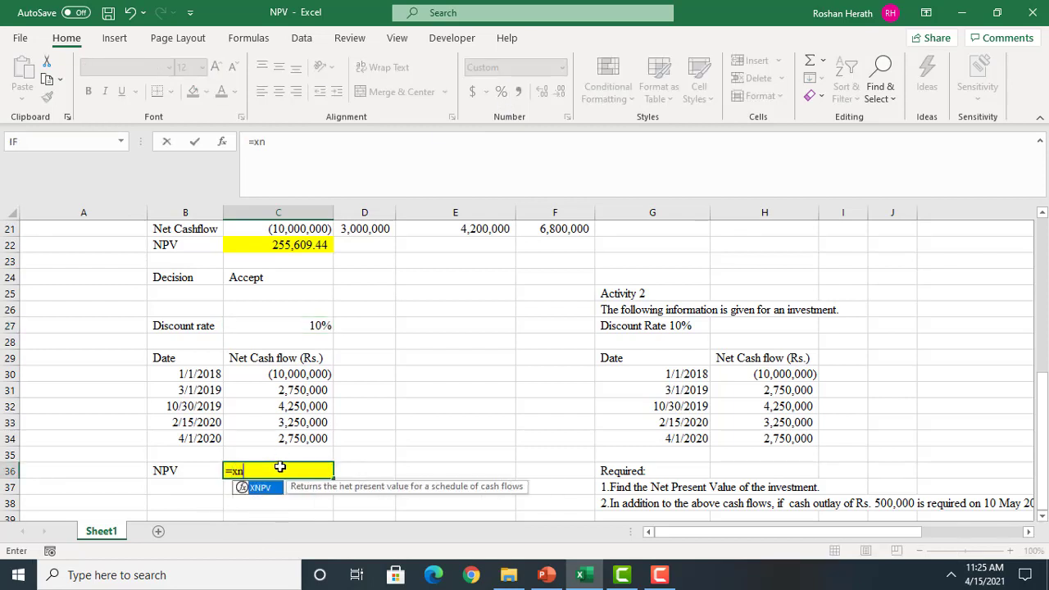
double_click(261, 488)
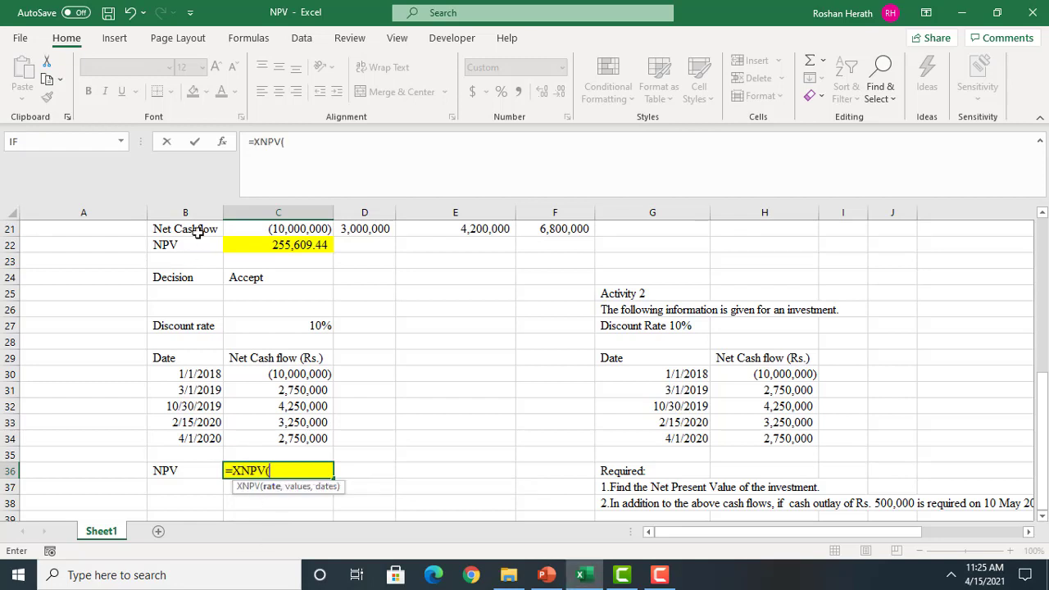
click(222, 141)
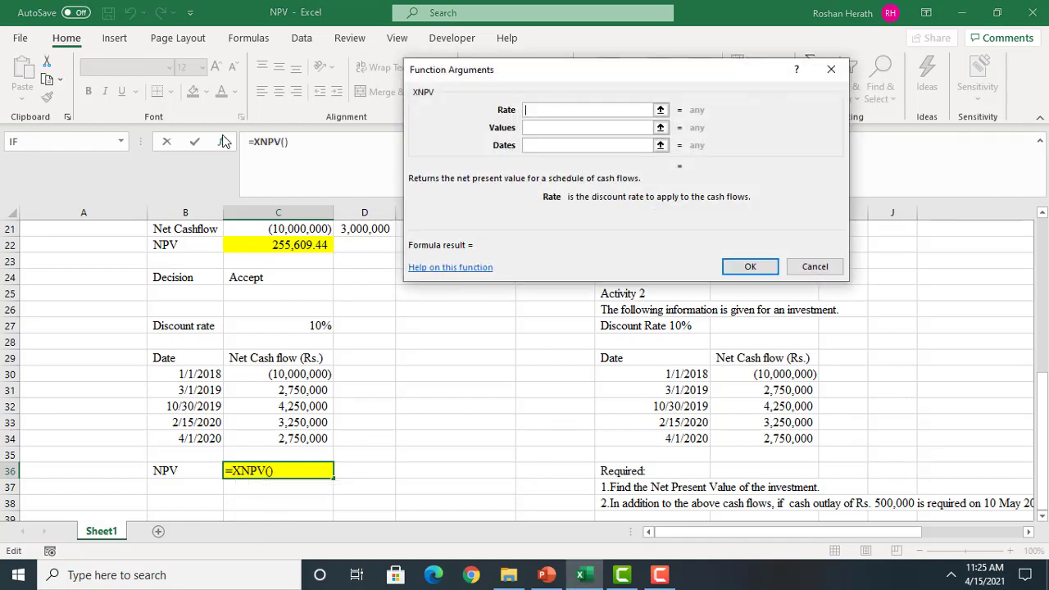
click(290, 325)
key(F4)
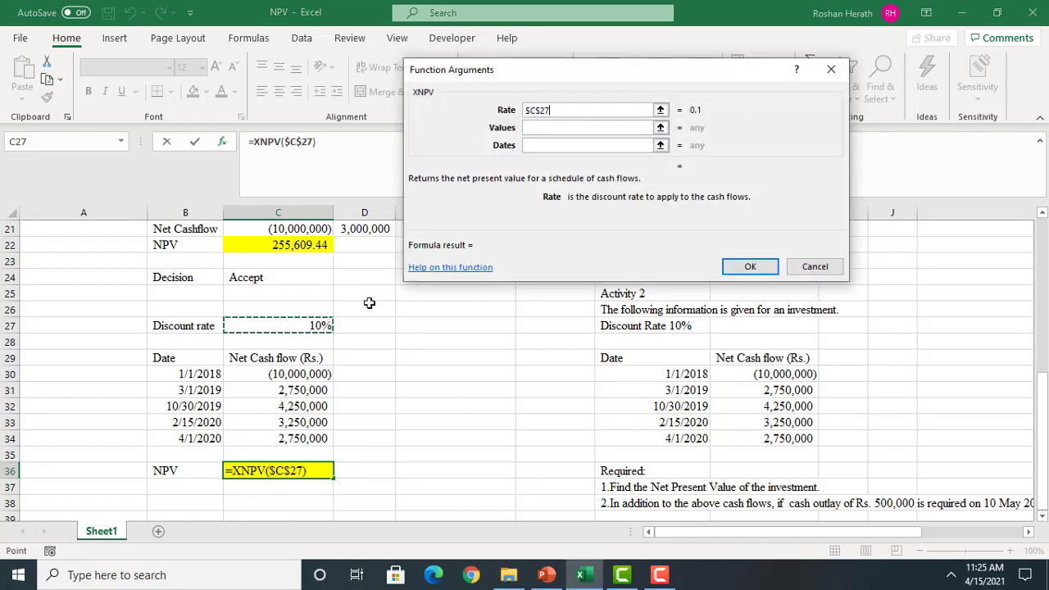
Complete the XNPV function in C36 with $C$30:$C$34 as Values and $B$30:$B$34 as Dates
click(576, 127)
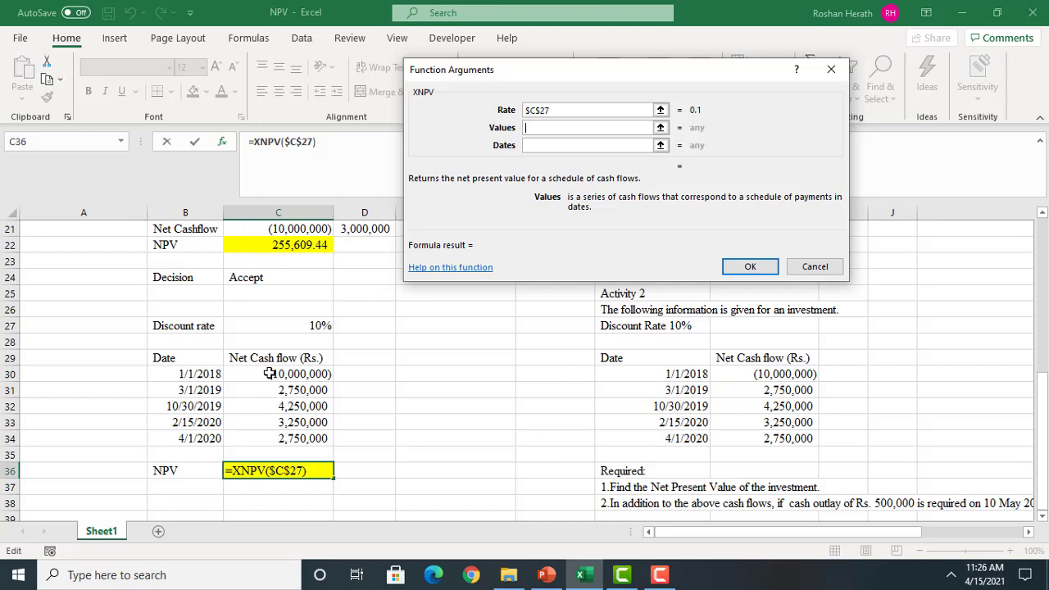
drag(270, 373, 269, 436)
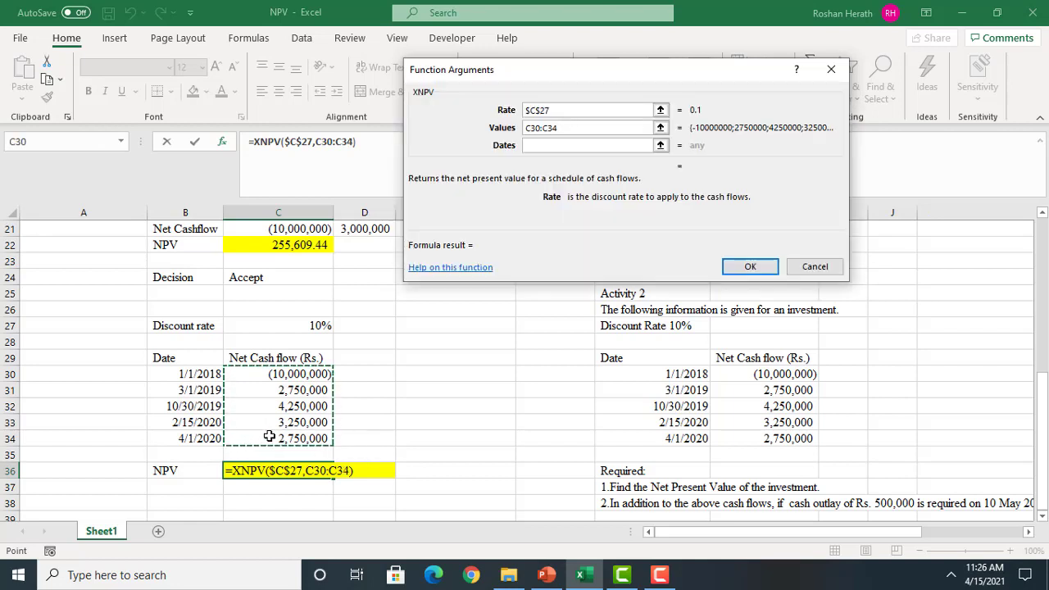
key(F4)
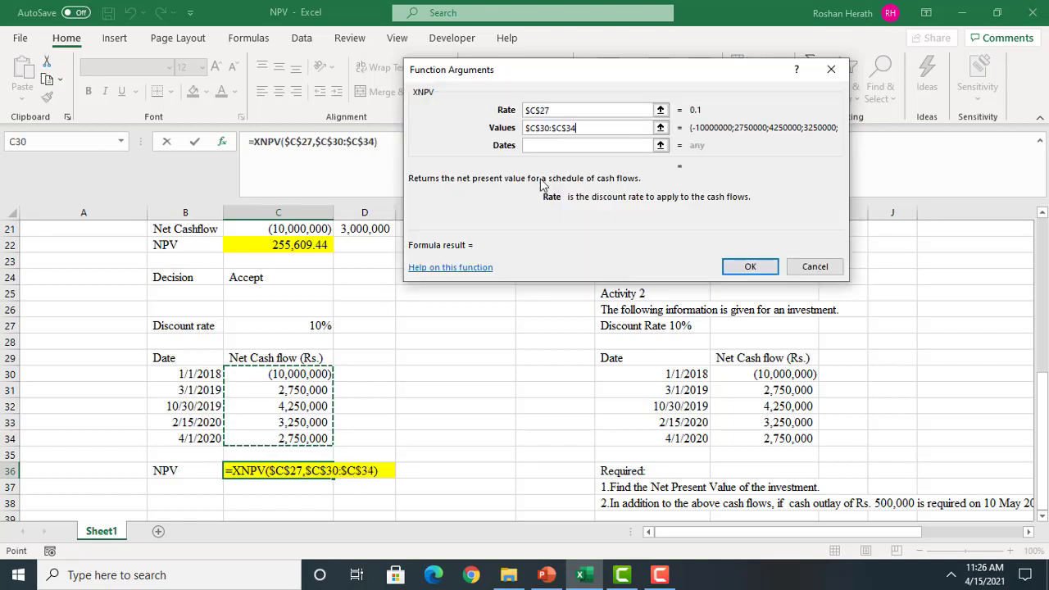
click(546, 145)
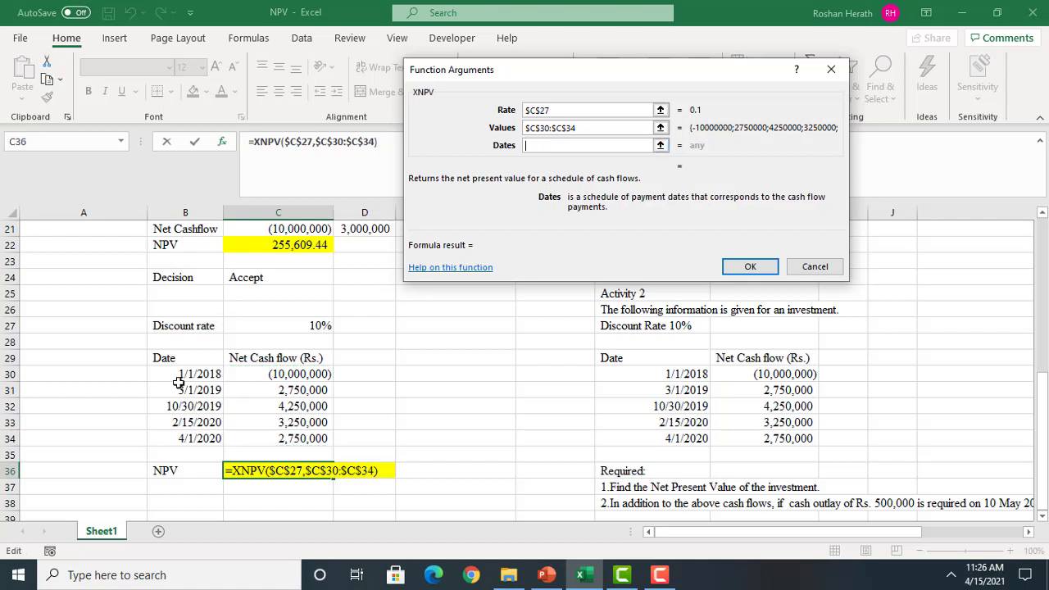
drag(176, 373, 177, 438)
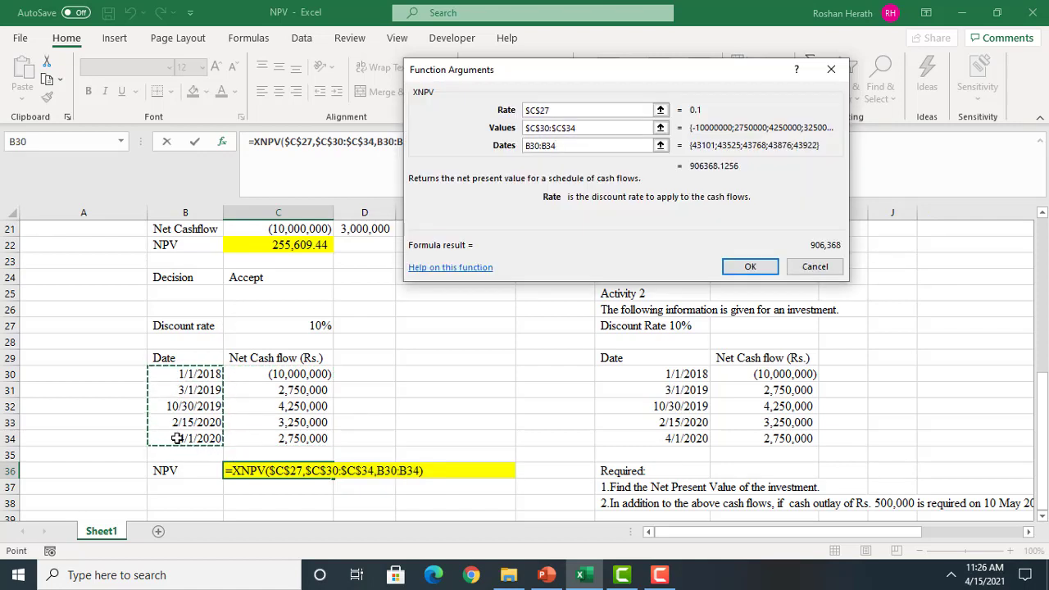
key(F4)
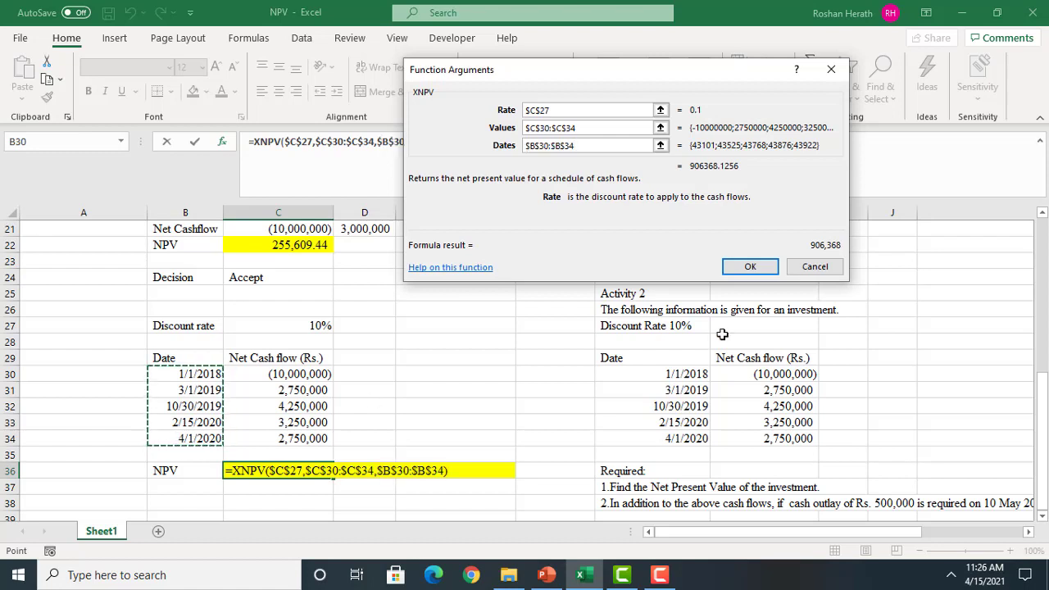
click(734, 270)
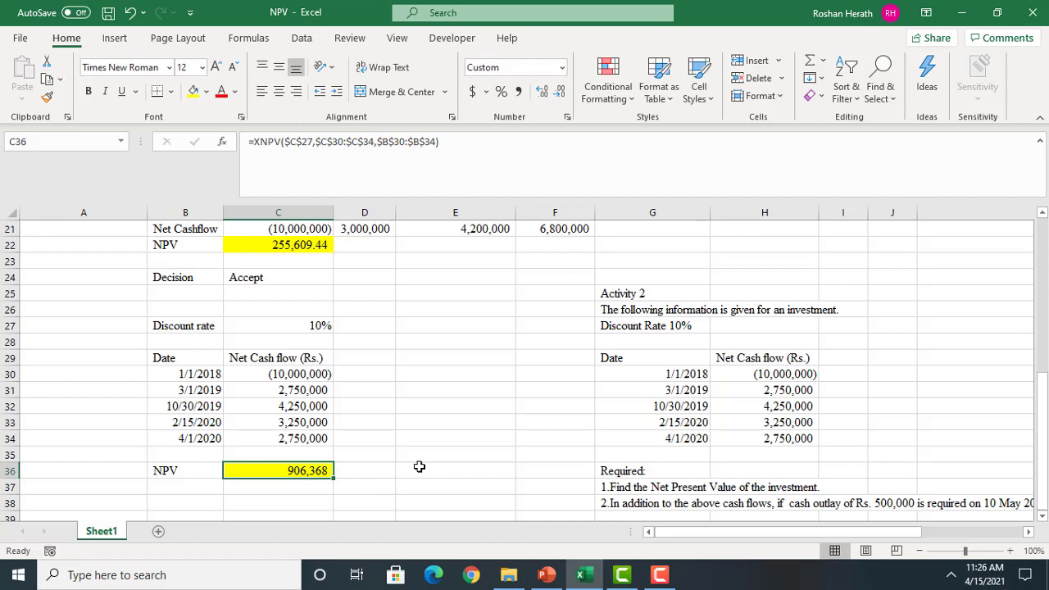
Replace the formula in C36 with a fresh XNPV function that uses $C$27 as the Rate
text(=)
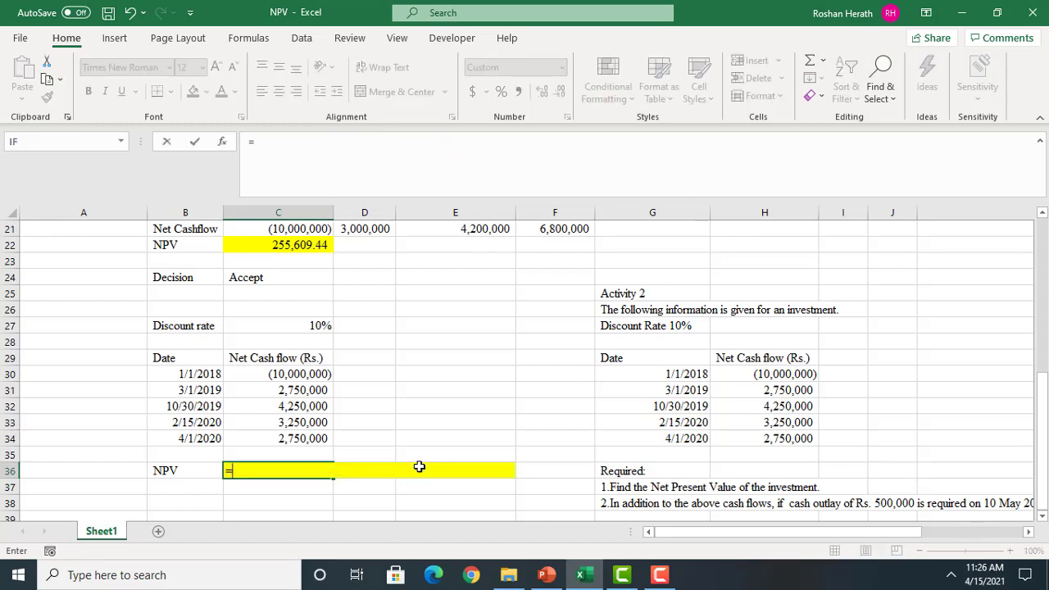
text(xn)
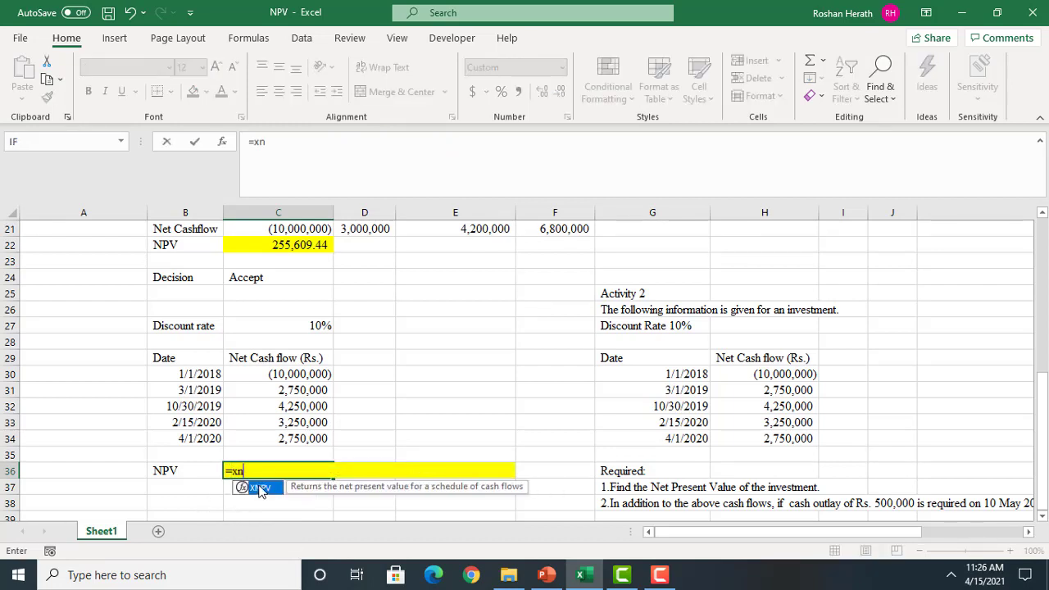
double_click(258, 488)
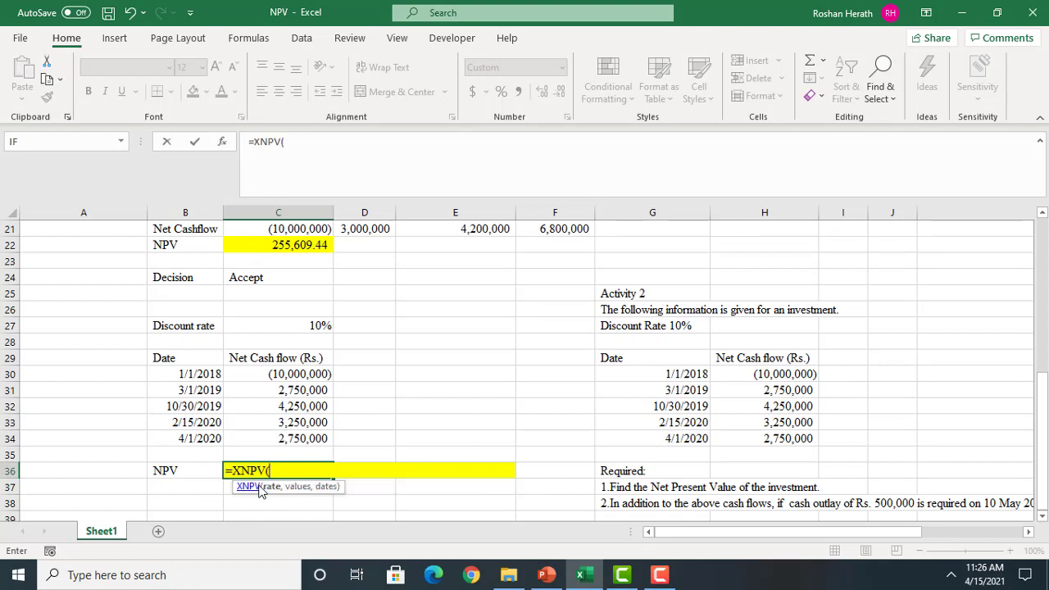
click(221, 148)
click(305, 324)
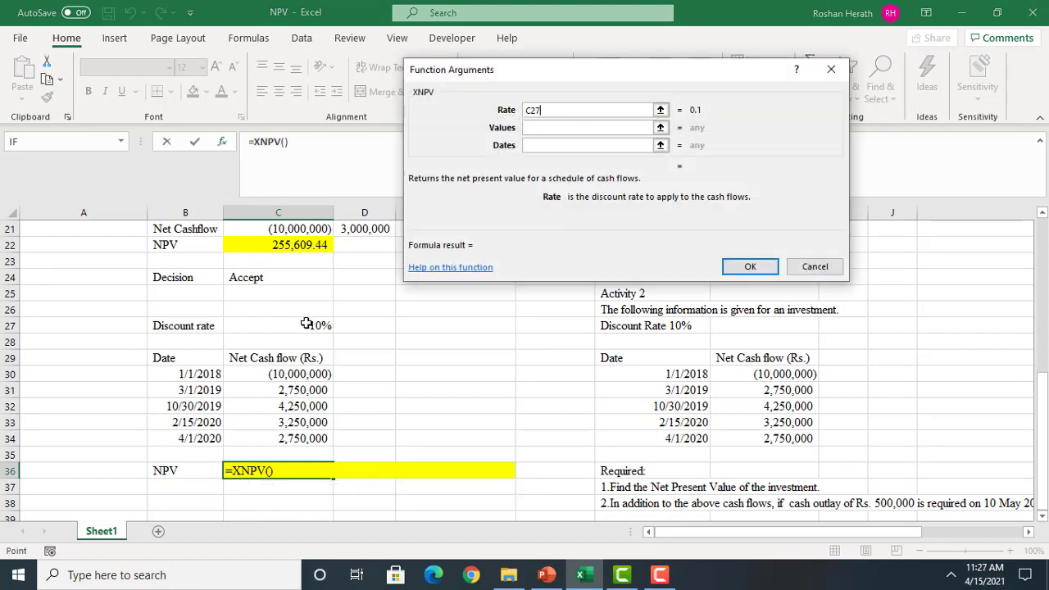
key(F4)
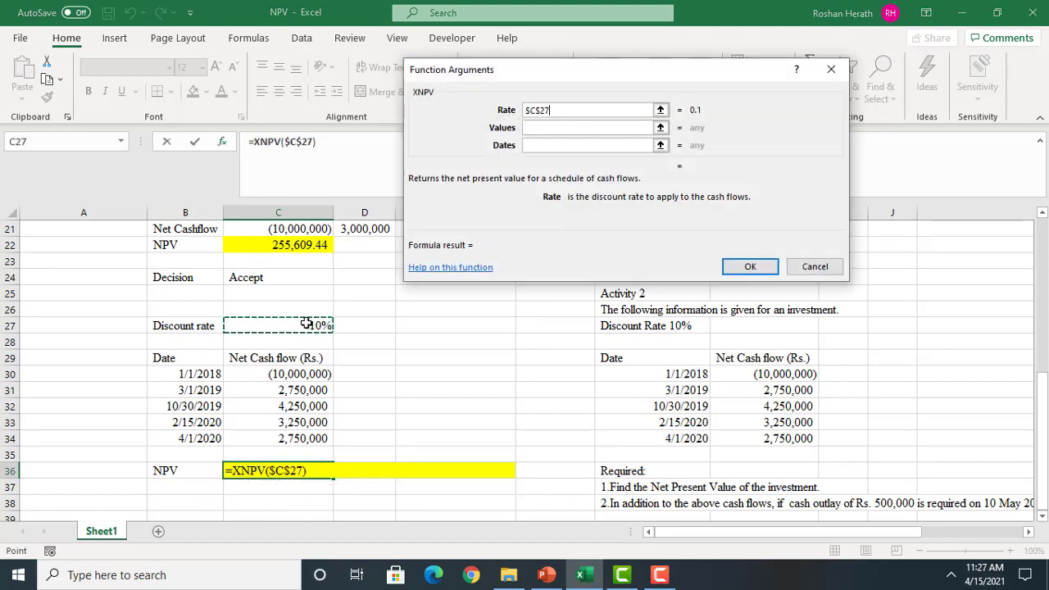
Set the re-entered XNPV function's Values to $C$30:$C$34 and Dates to $B$30:$B$34, and accept the formula in C36
click(543, 129)
click(272, 375)
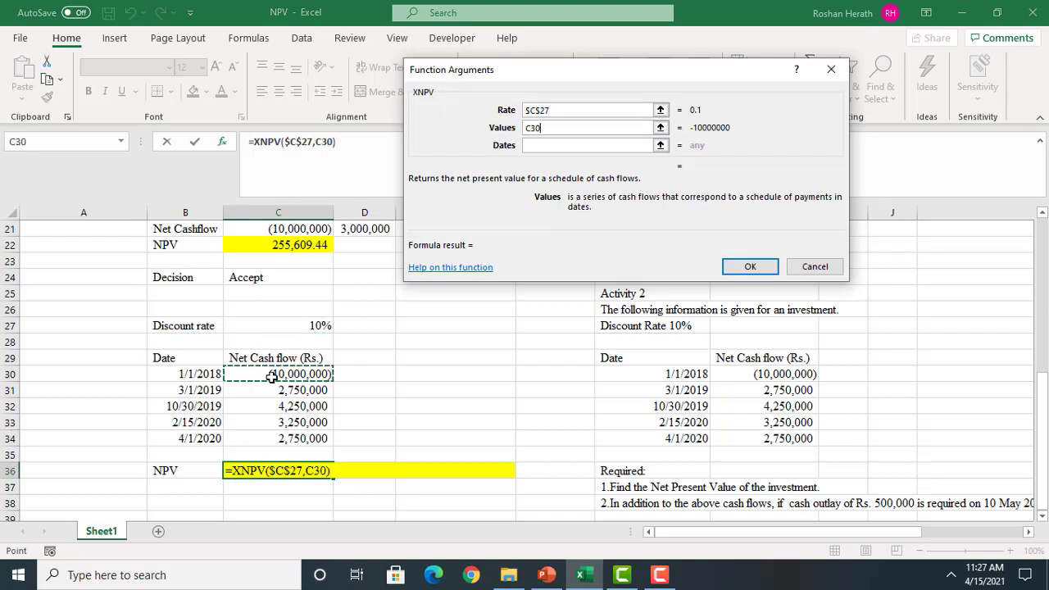
drag(272, 376, 274, 438)
key(F4)
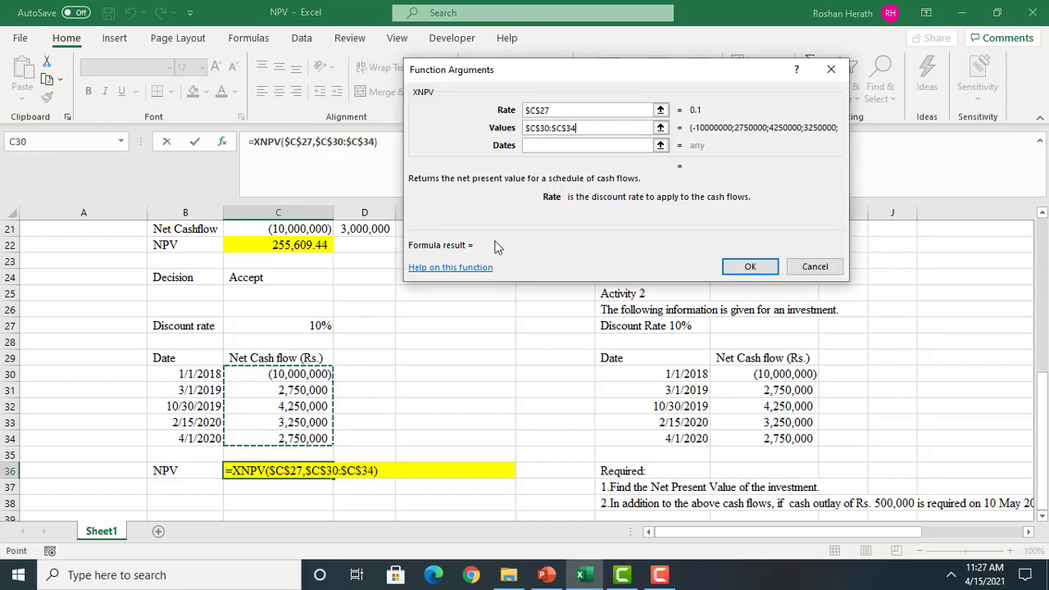
click(550, 145)
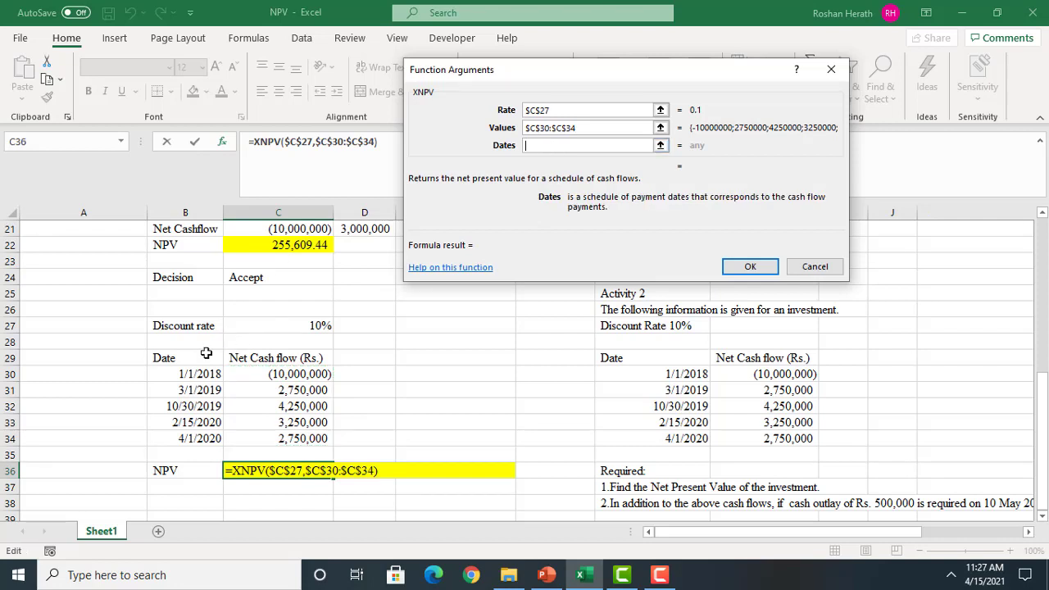
drag(186, 373, 180, 439)
key(F4)
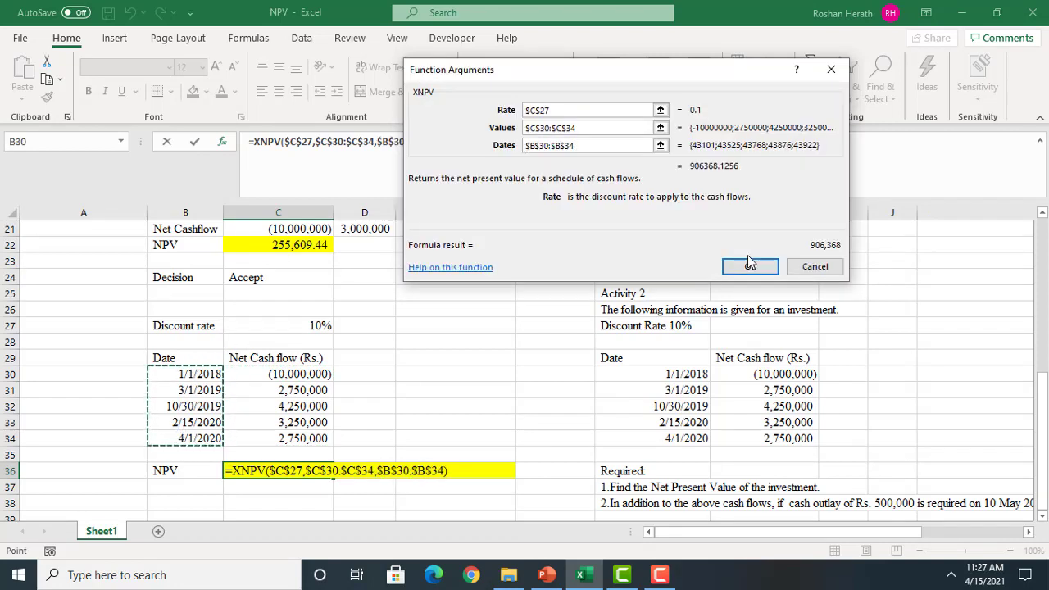
click(748, 263)
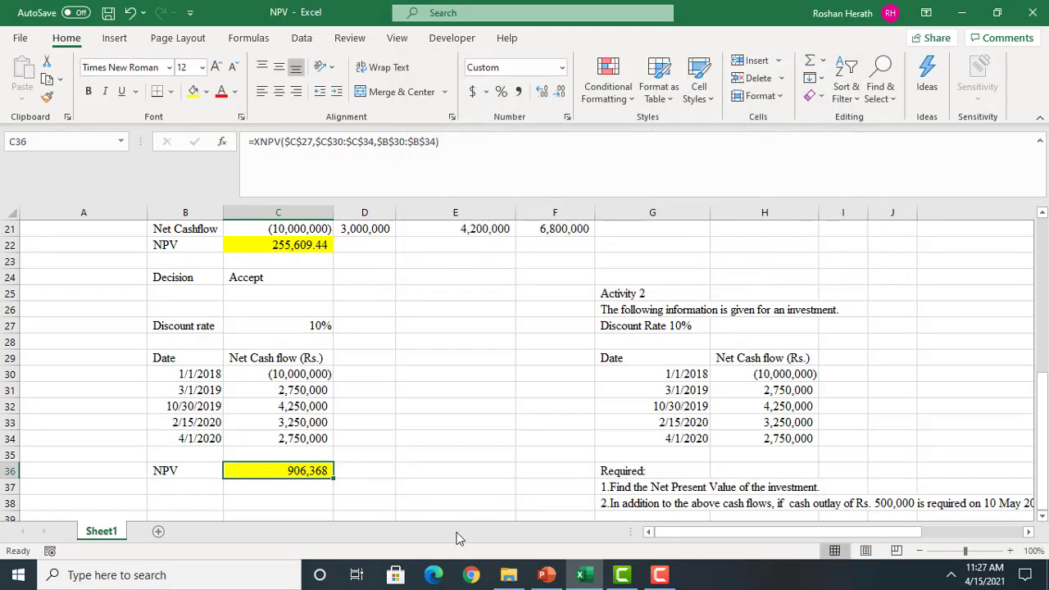
Copy the date and net cash flow table B29:C34 to a new block starting at B39
click(1043, 517)
click(1043, 518)
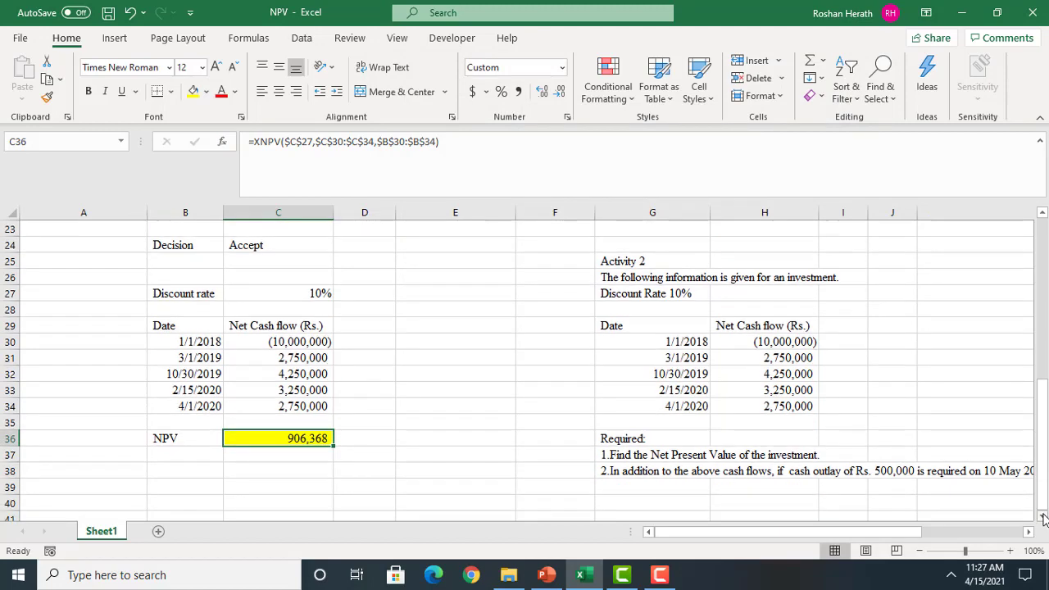
click(605, 473)
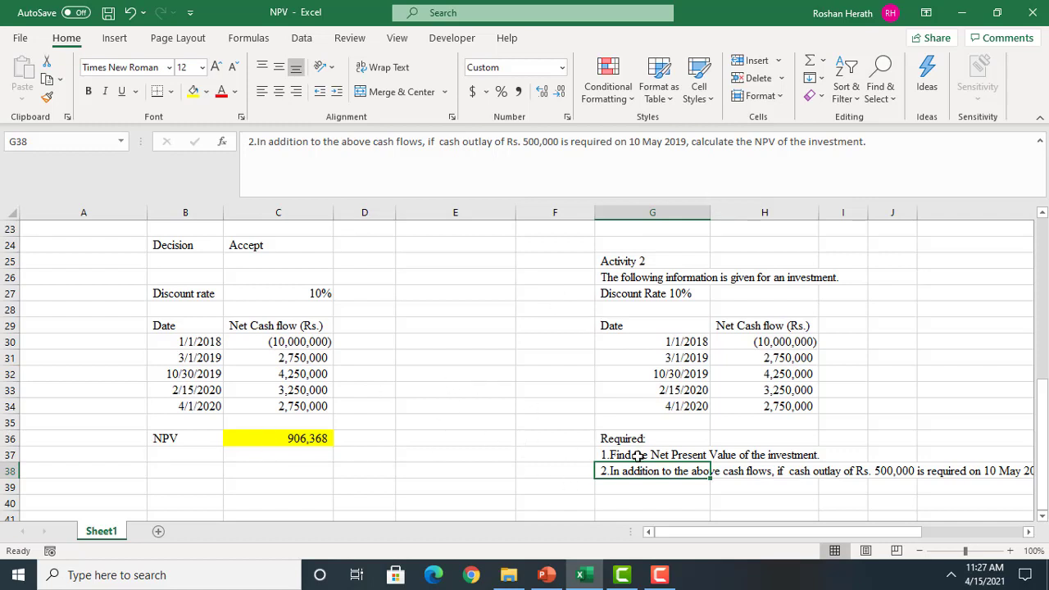
click(153, 325)
drag(153, 325, 281, 406)
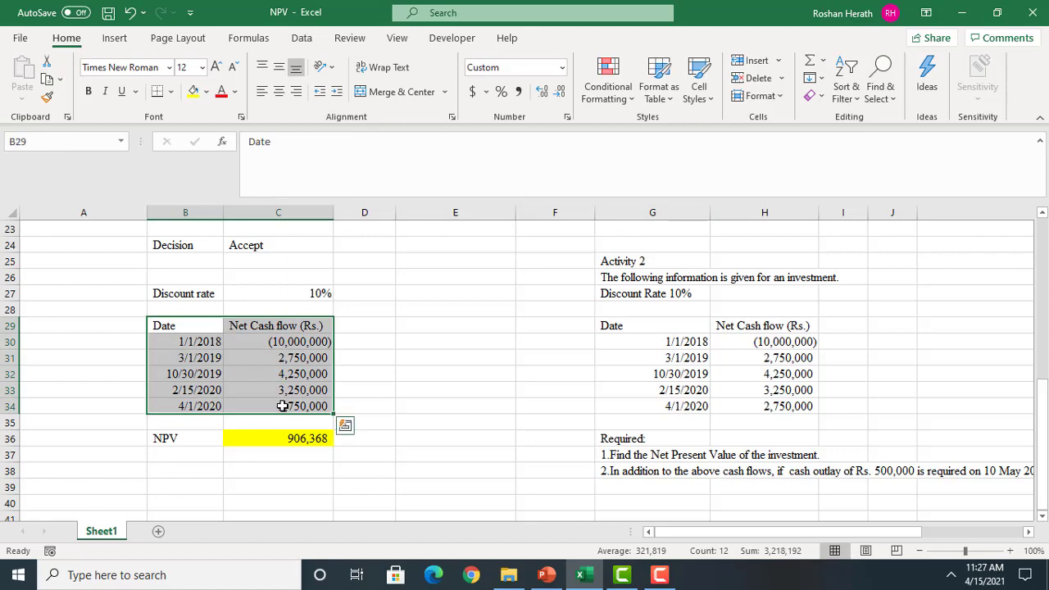
key(ctrl+c)
click(186, 480)
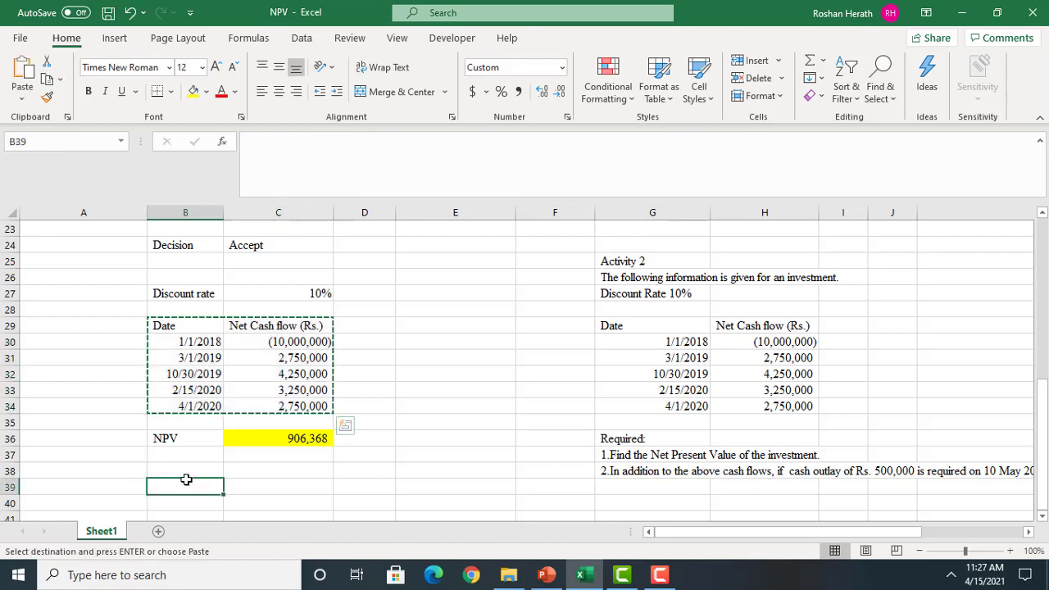
key(ctrl+v)
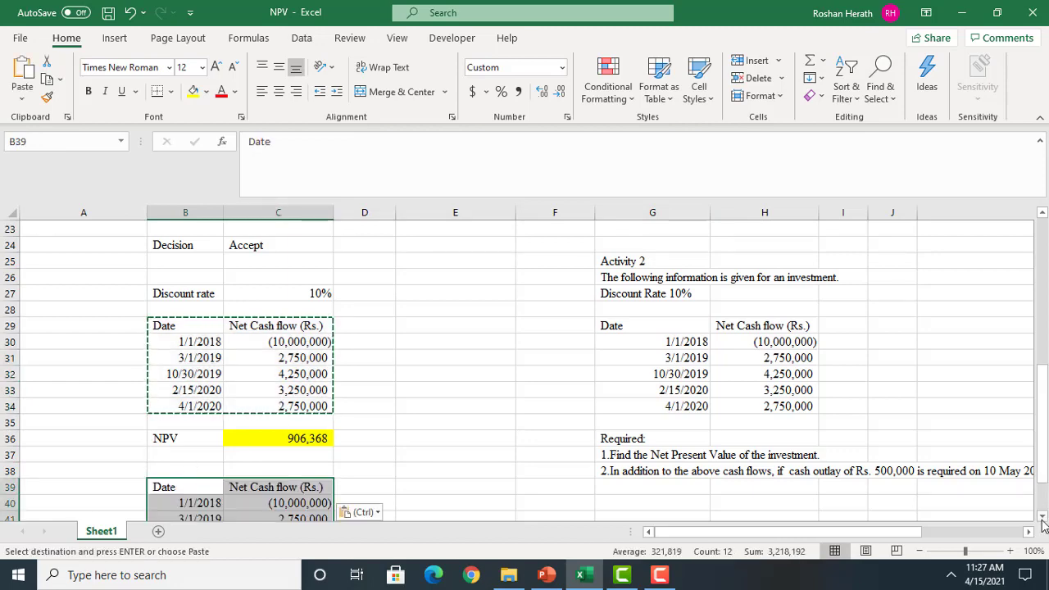
scroll(1042, 524, down, 3)
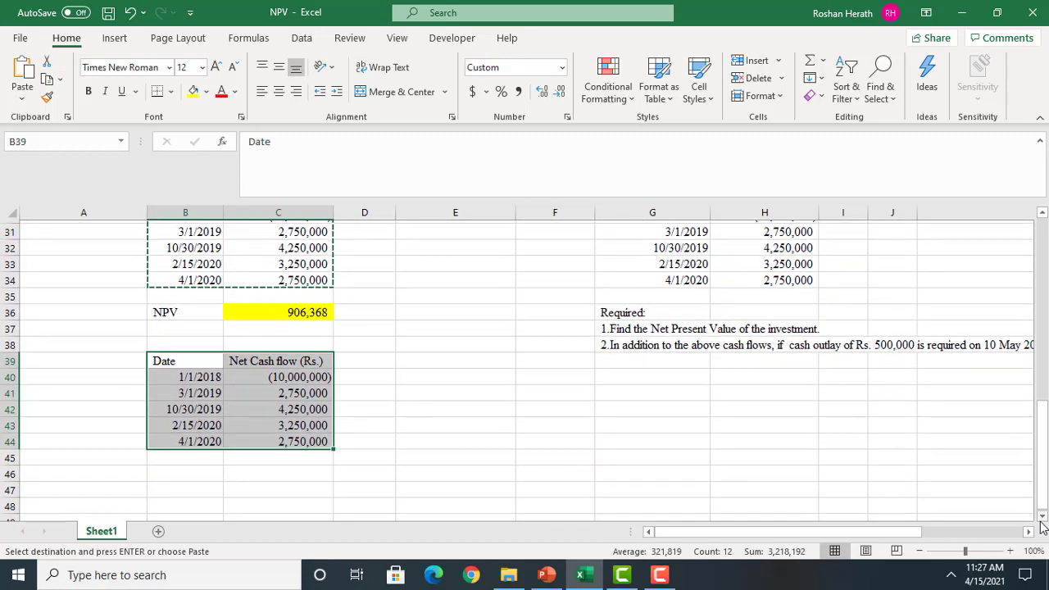
Insert an empty row at row 42, above the 10/30/2019 cash flow in the copied table
click(4, 407)
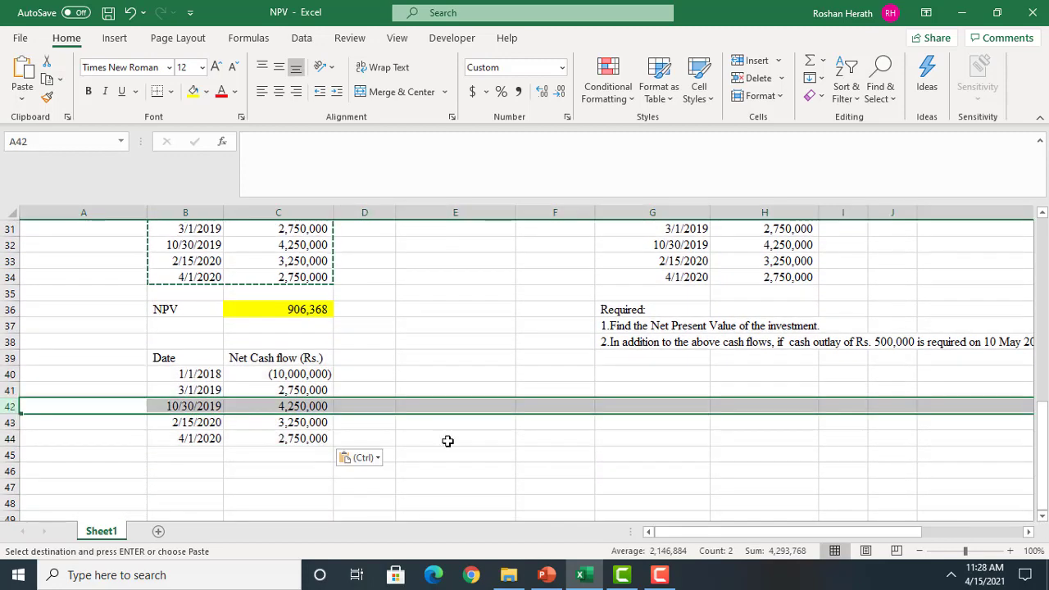
click(623, 341)
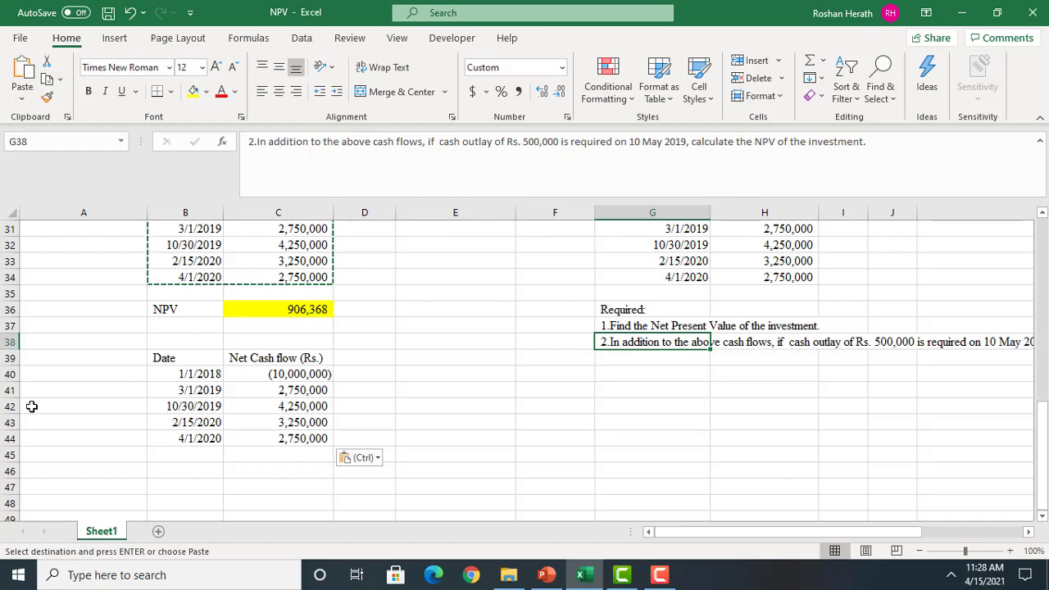
click(7, 405)
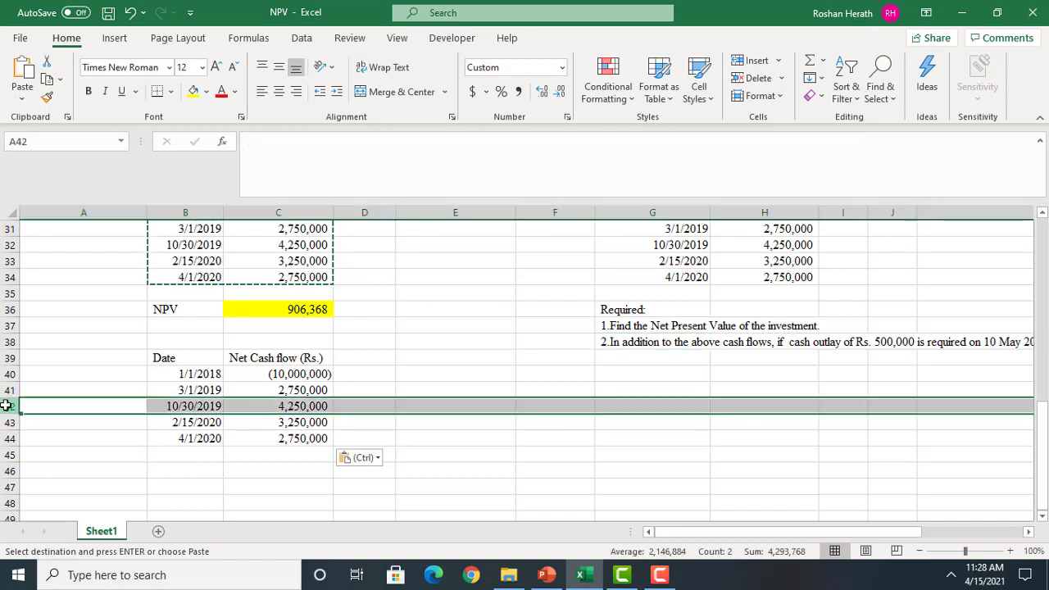
right_click(7, 408)
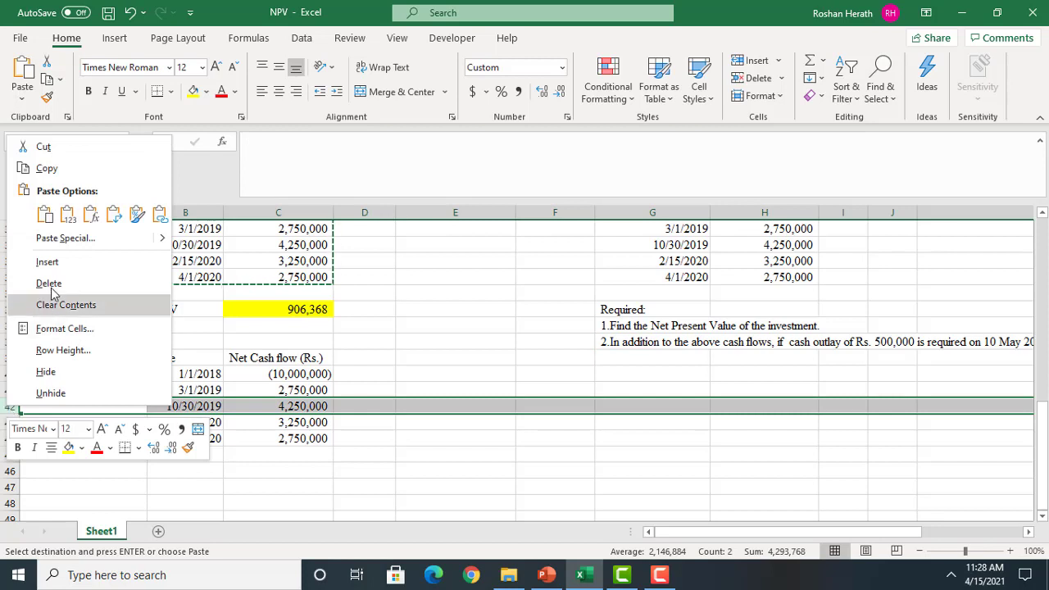
click(47, 261)
Enter the additional cash outlay in the empty row, with date 5/10/2019 in B42 and -500000 in C42
click(184, 404)
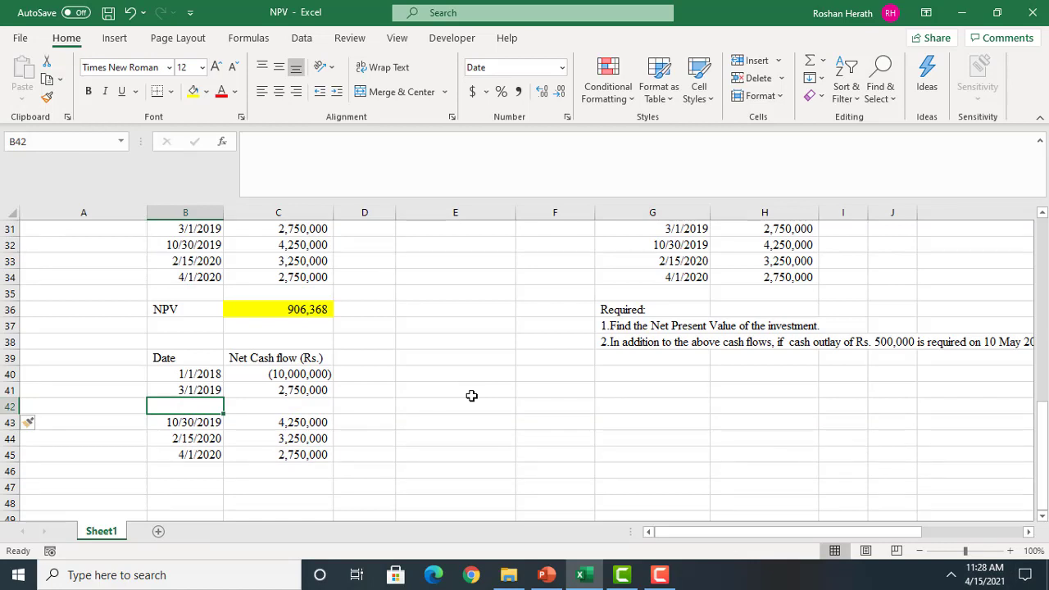
text(5/10/)
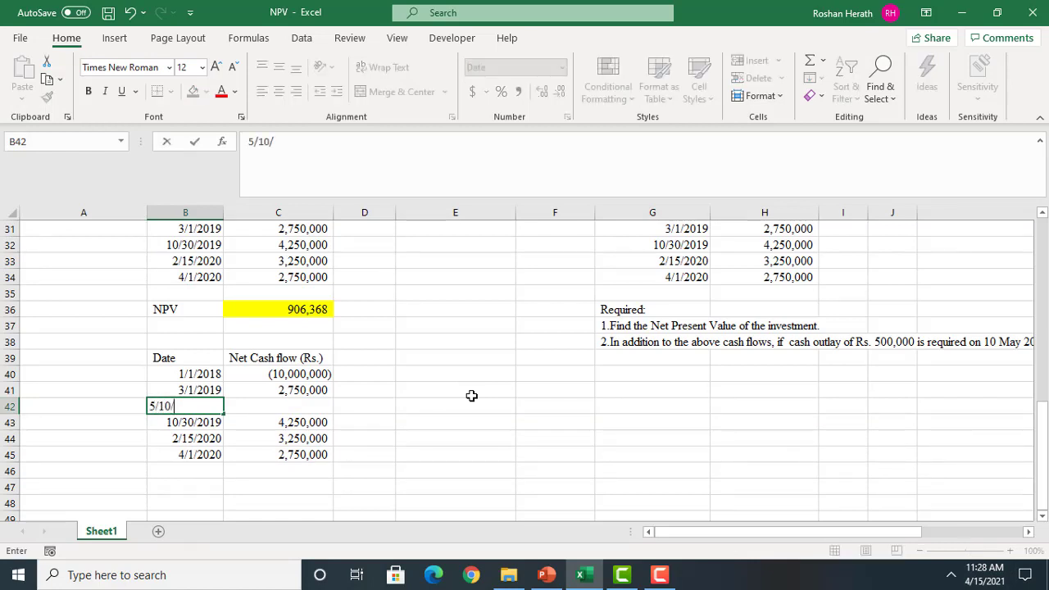
text(2019)
key(Return)
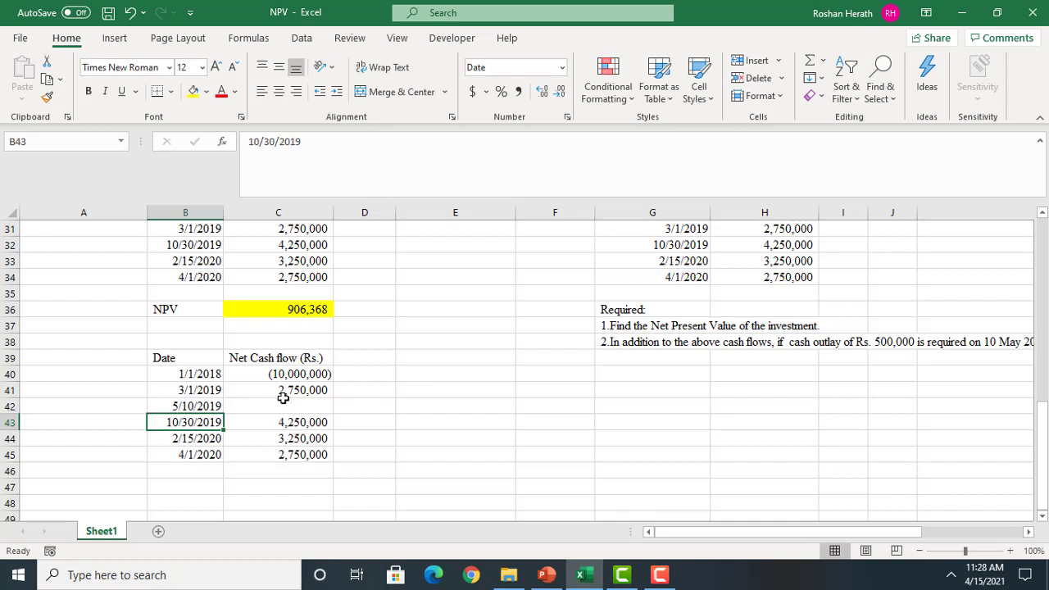
click(304, 403)
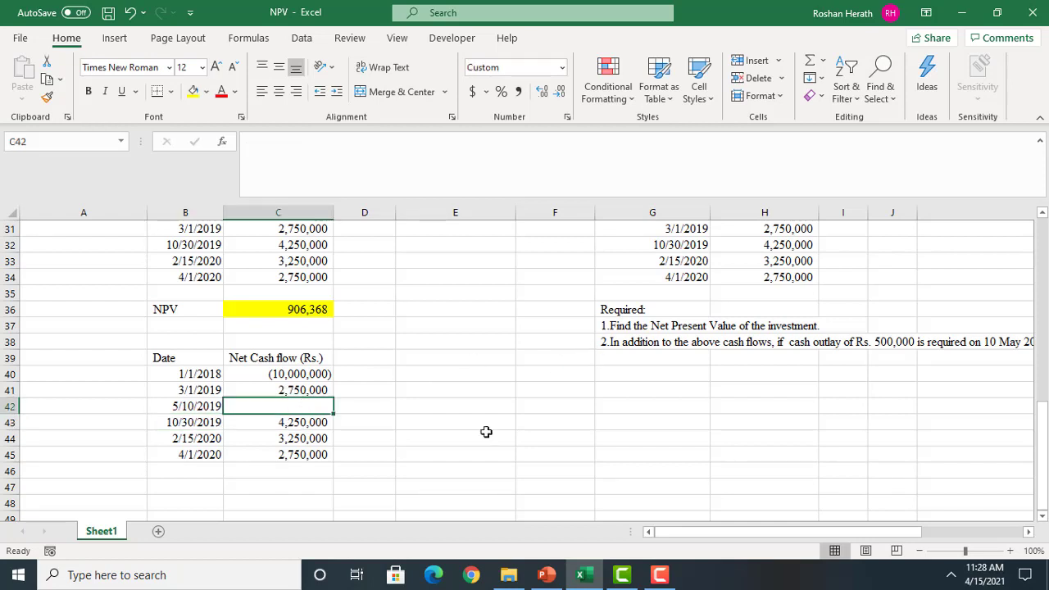
text(-500)
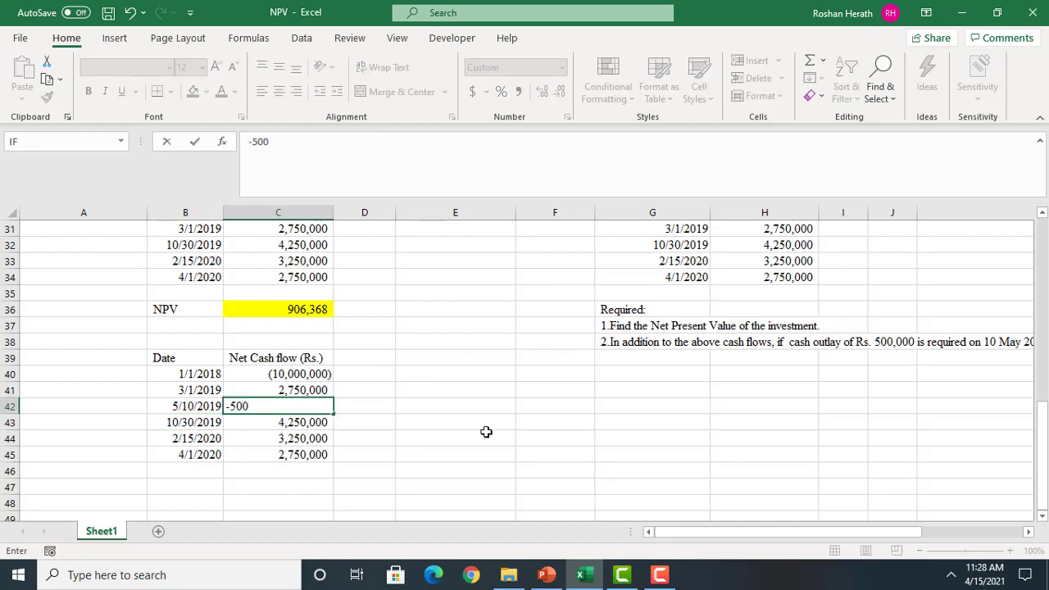
text(000)
key(Return)
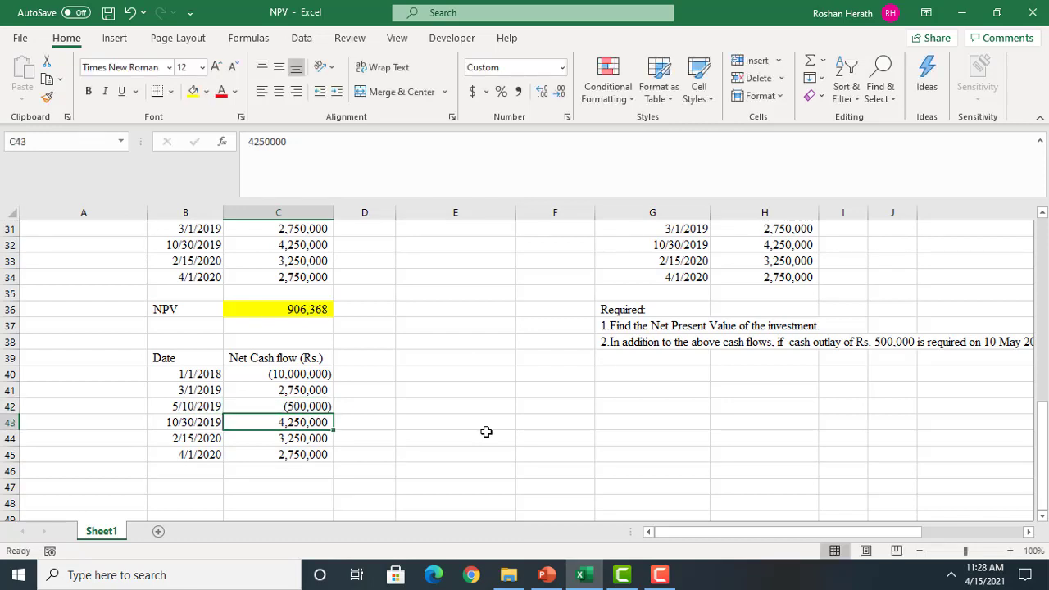
click(521, 426)
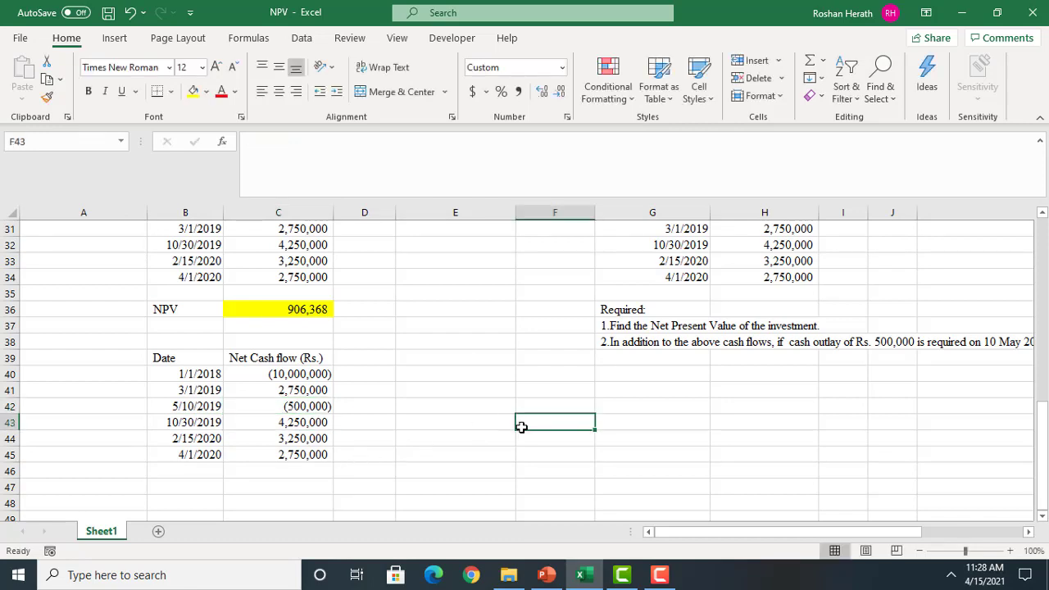
Label B47 as NPV and start an XNPV function in C47 with its arguments dialog open
click(176, 486)
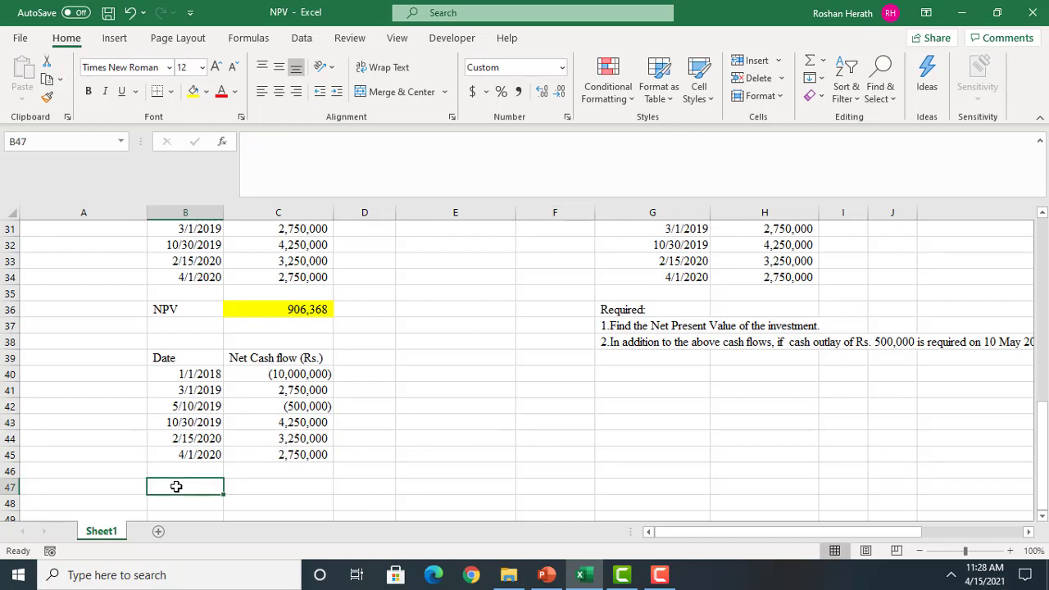
text(np)
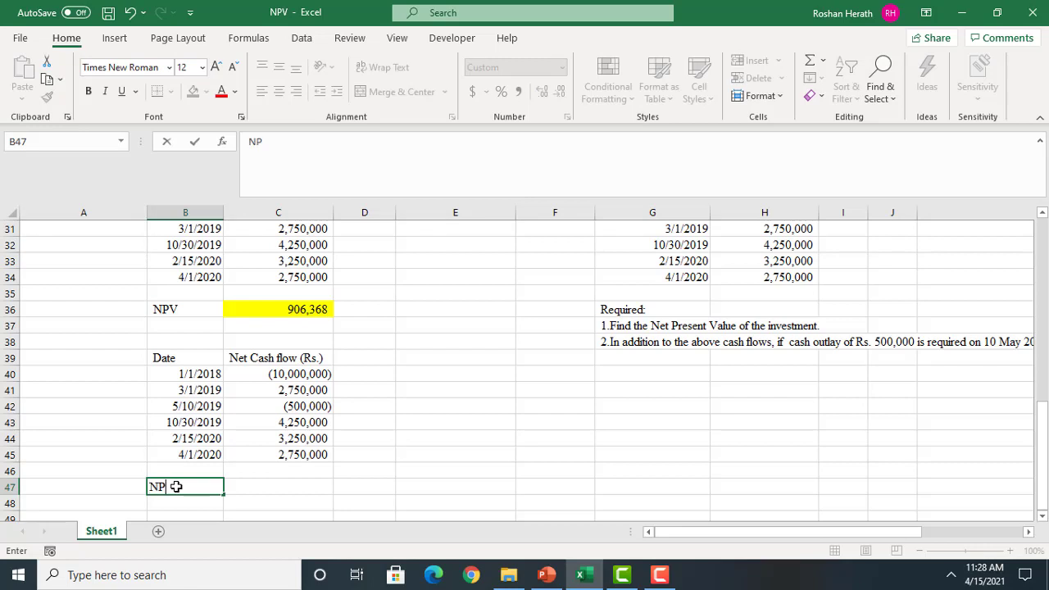
click(289, 487)
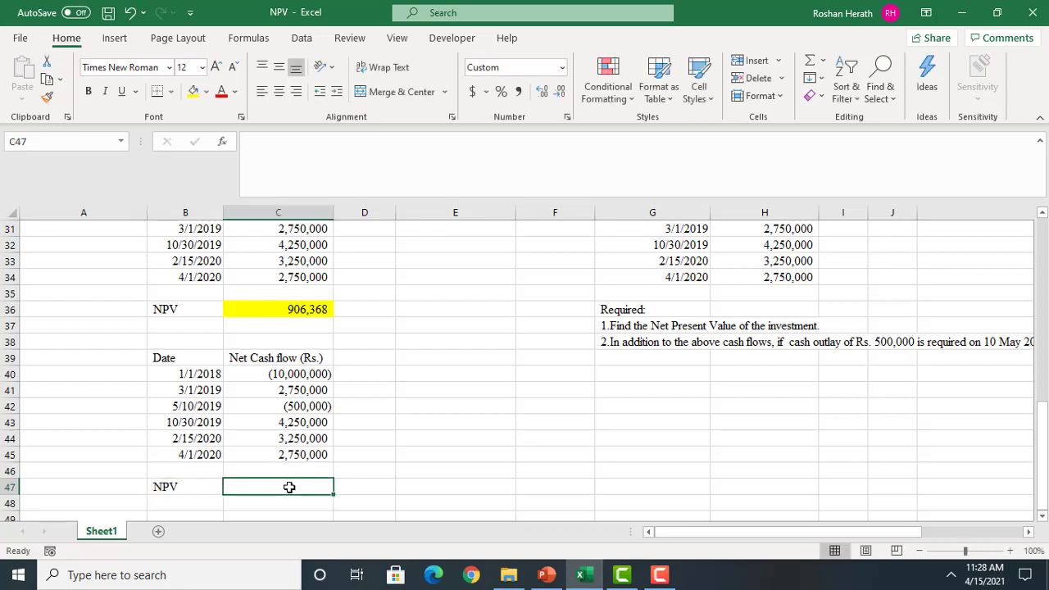
text(=X)
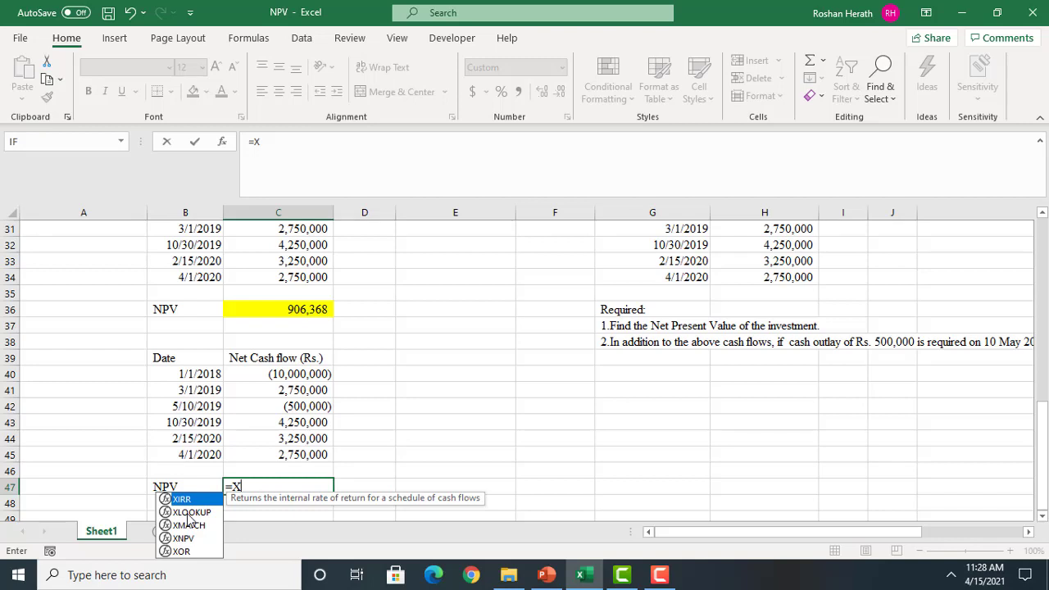
text(N)
double_click(259, 505)
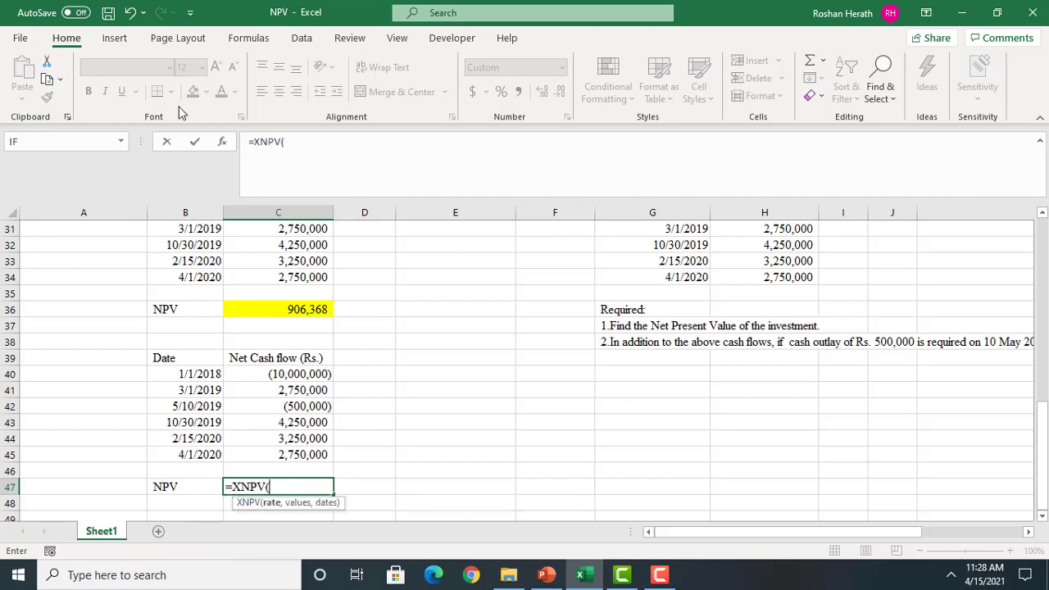
click(221, 143)
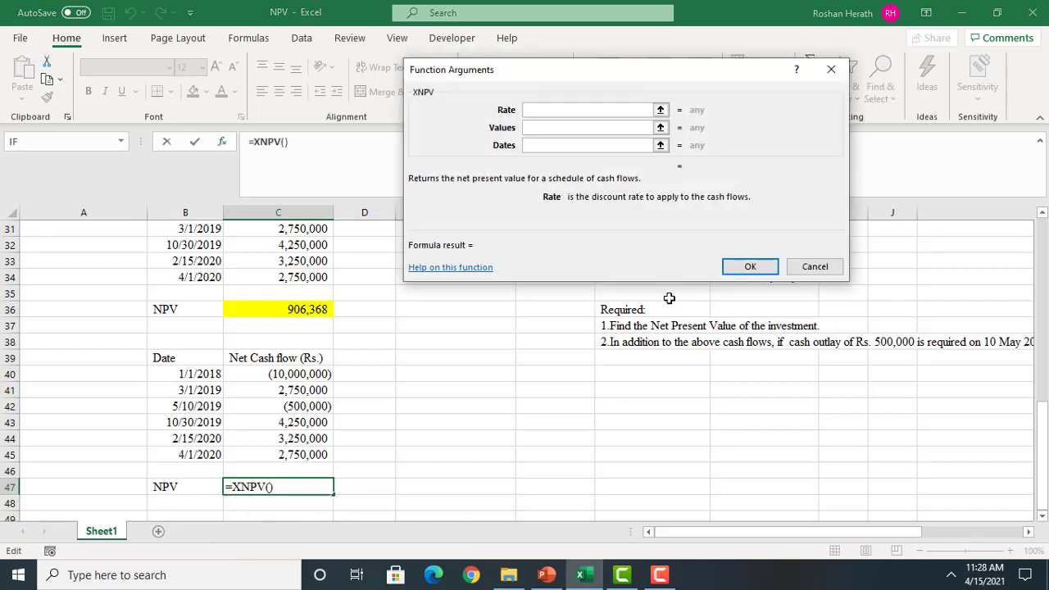
Set the XNPV arguments to Rate $C$27, Values $C$40:$C$45 and Dates $B$40:$B$45, and accept the formula in C47
drag(1044, 435, 1045, 367)
click(294, 293)
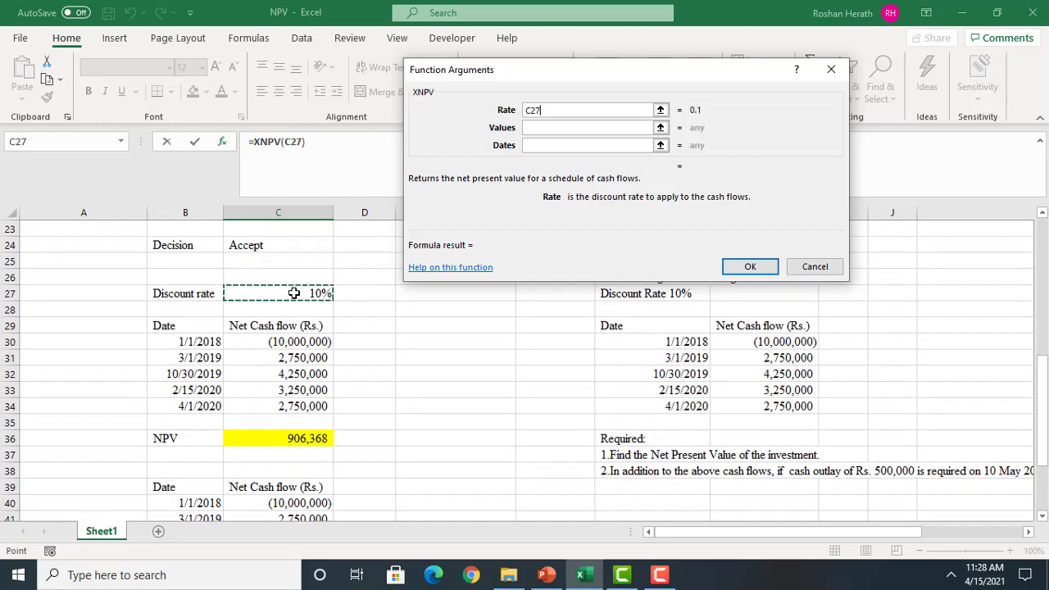
key(F4)
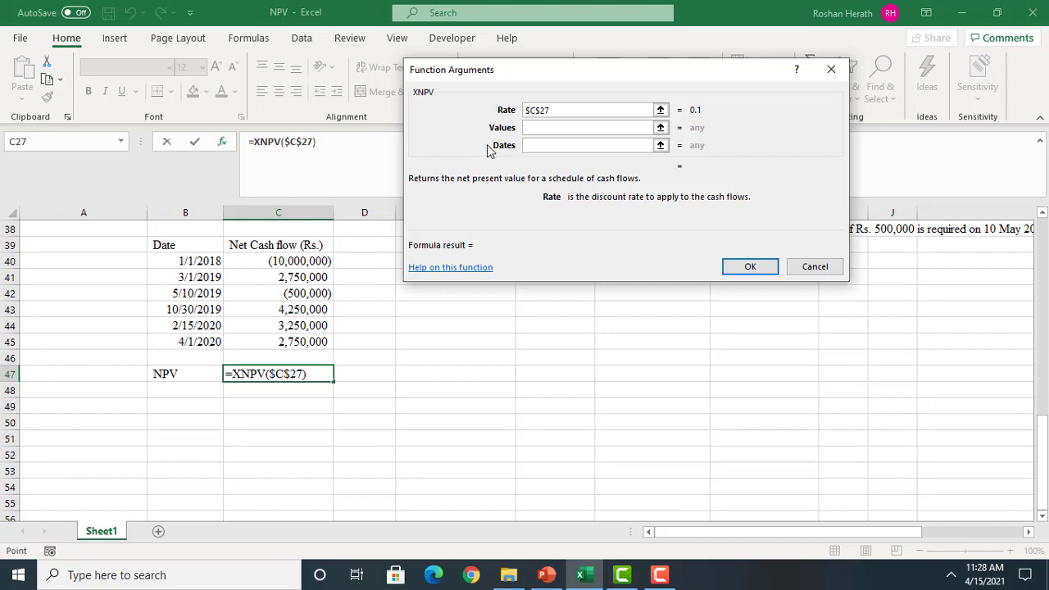
click(549, 127)
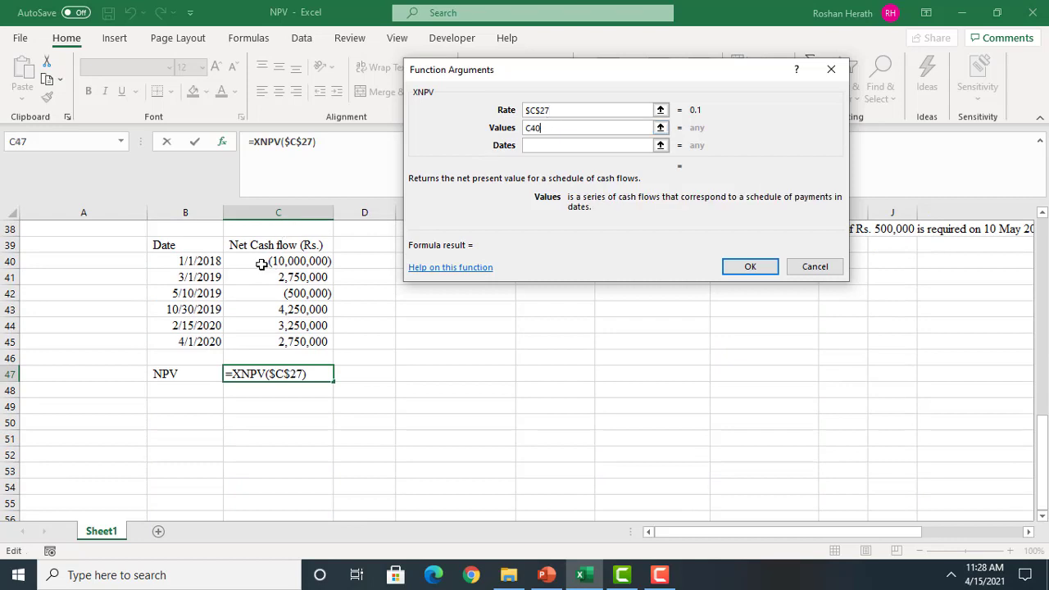
drag(261, 264, 271, 342)
key(F4)
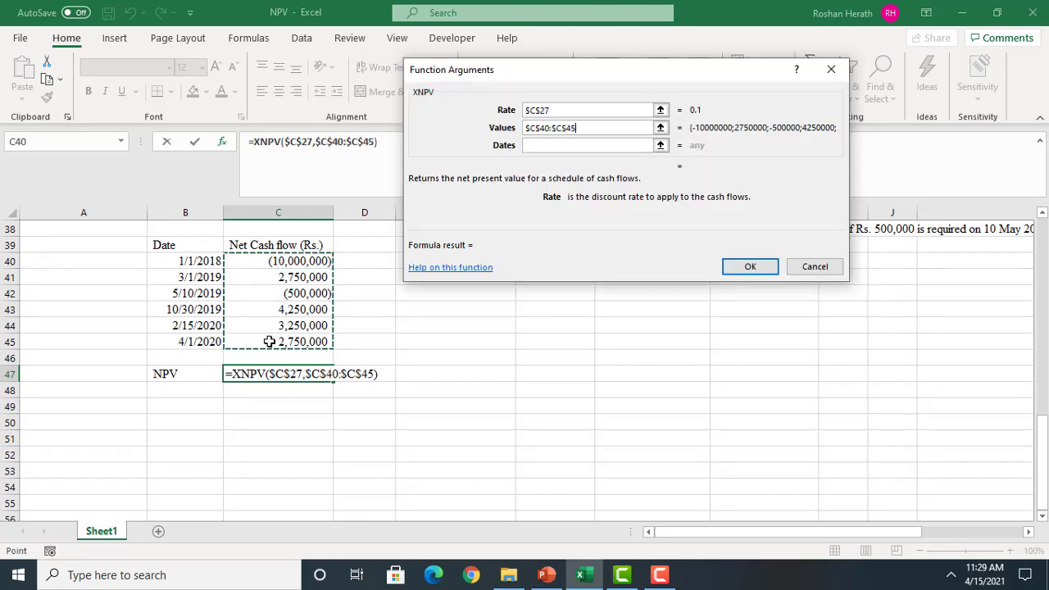
click(536, 146)
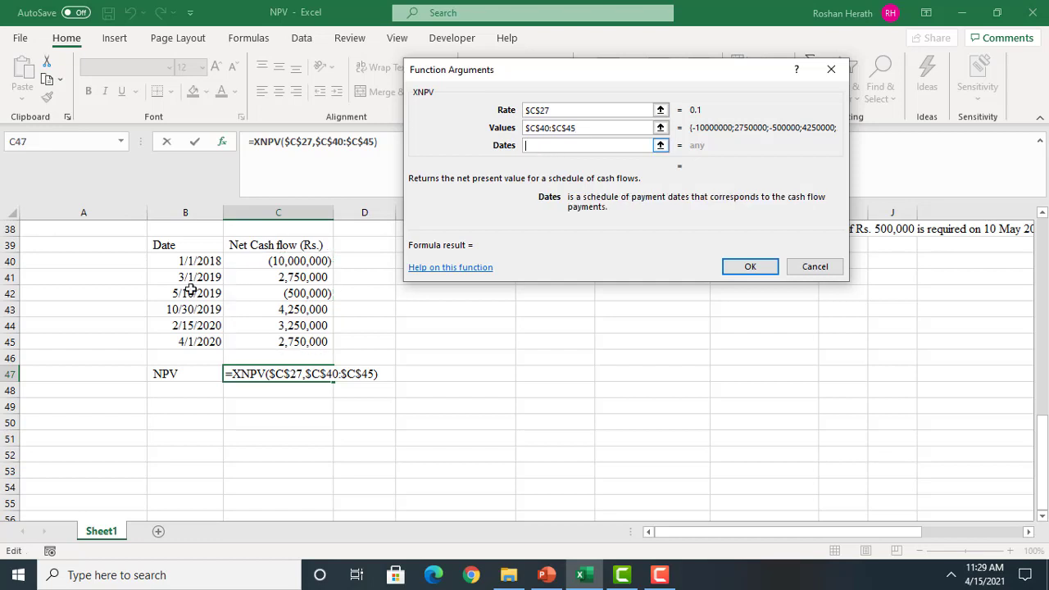
drag(191, 261, 191, 334)
key(F4)
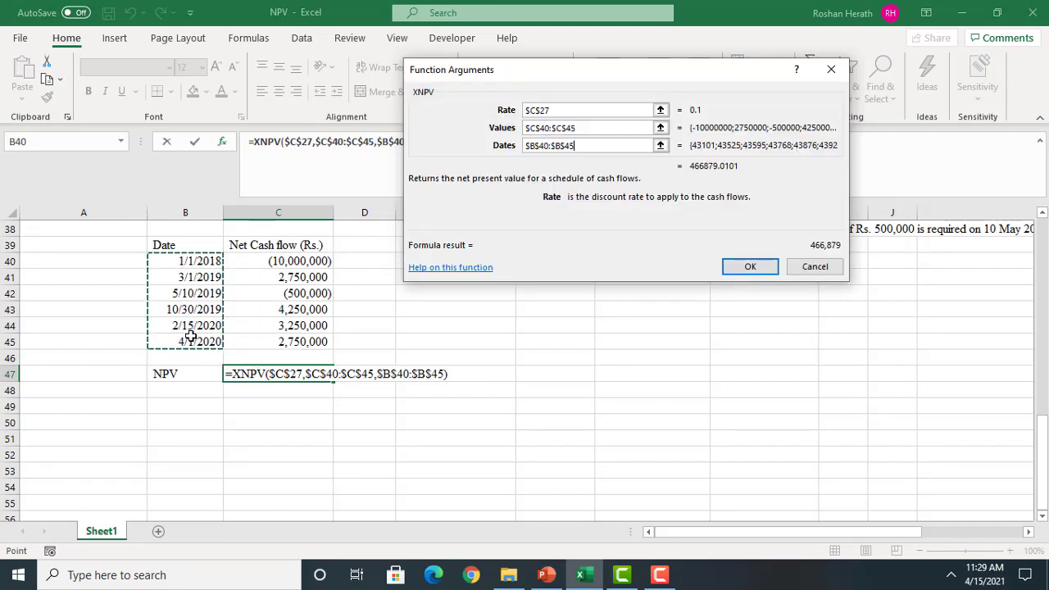
click(737, 266)
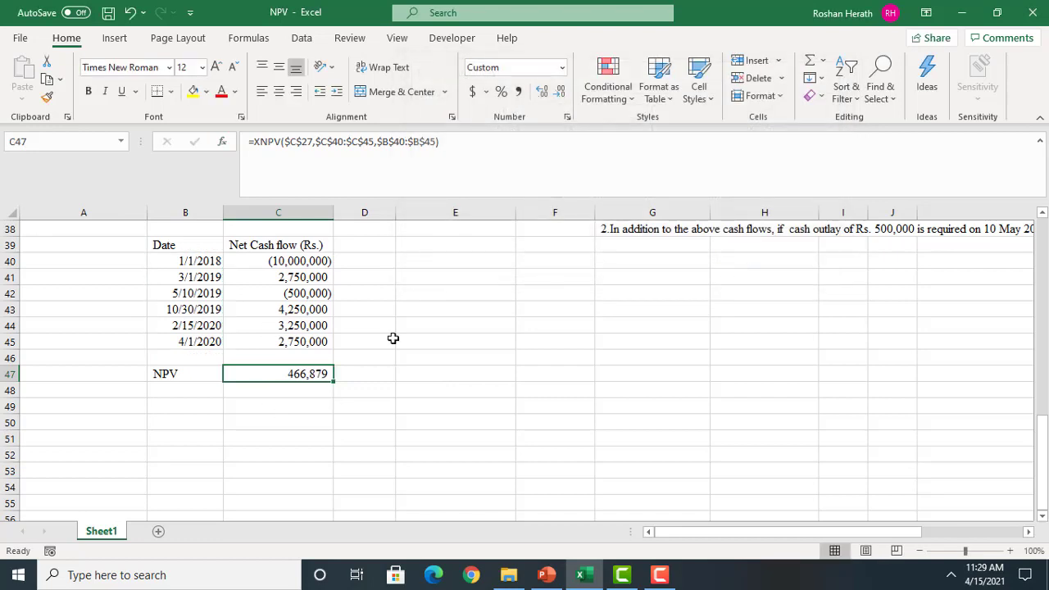
Format the NPV in C47 with the comma style and fill the cell yellow
click(517, 92)
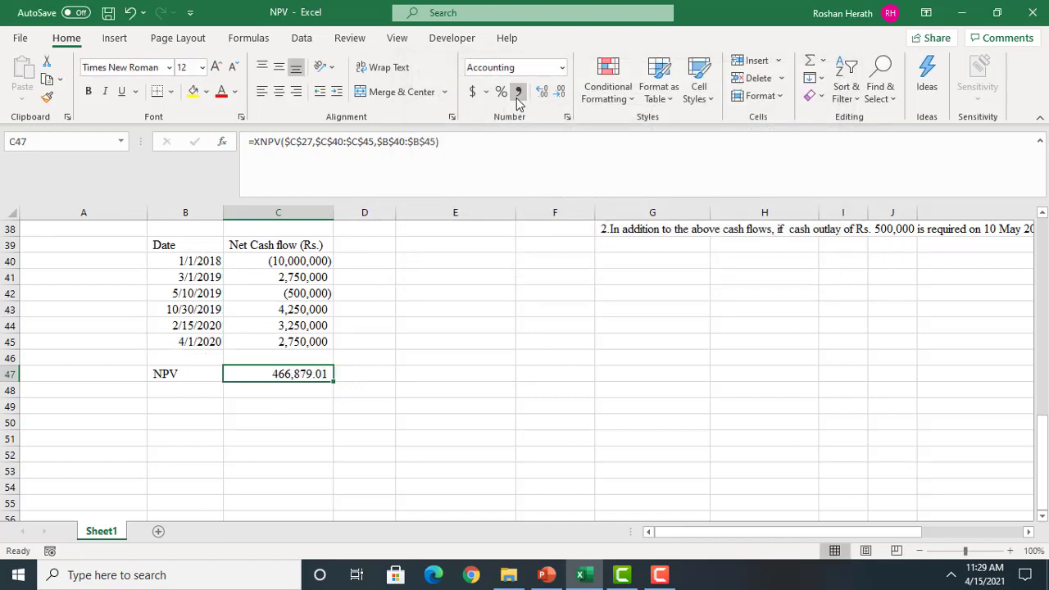
click(573, 419)
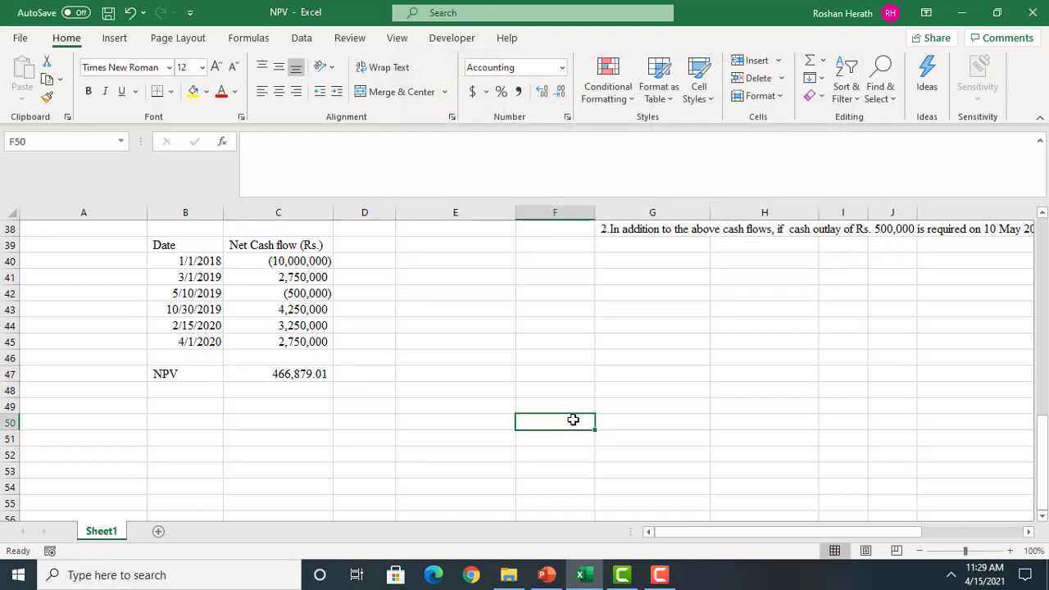
click(291, 379)
click(192, 91)
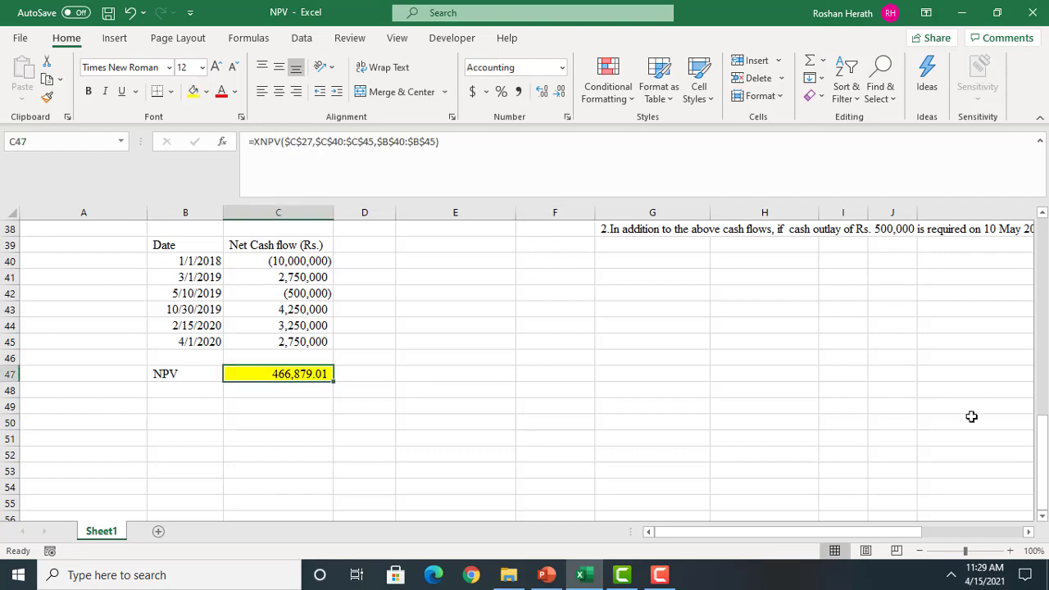
Compare the revised NPV in C47 with the original NPV in C36
drag(1044, 479, 1044, 450)
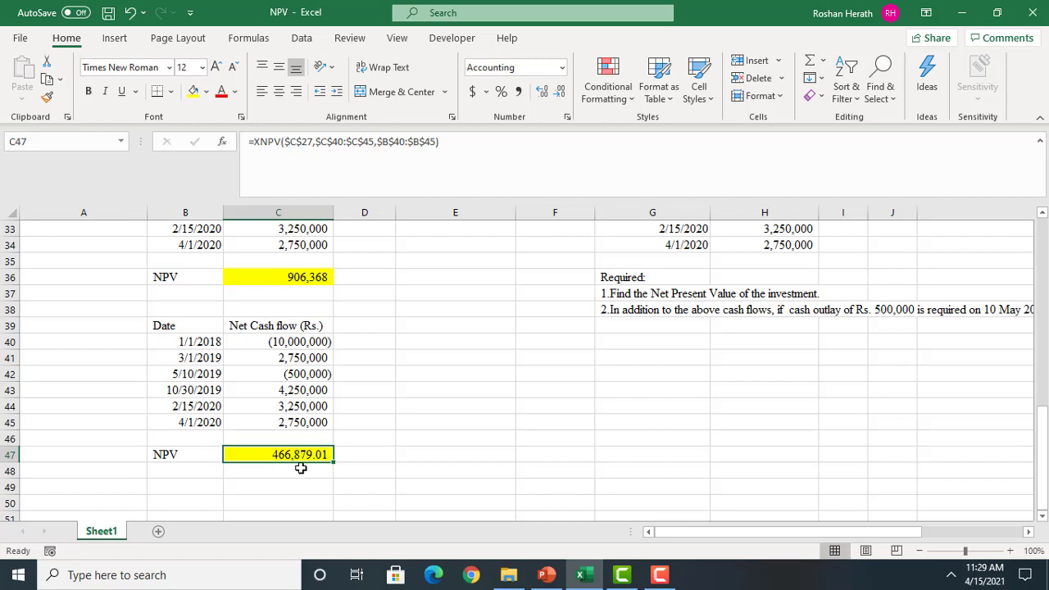
click(298, 277)
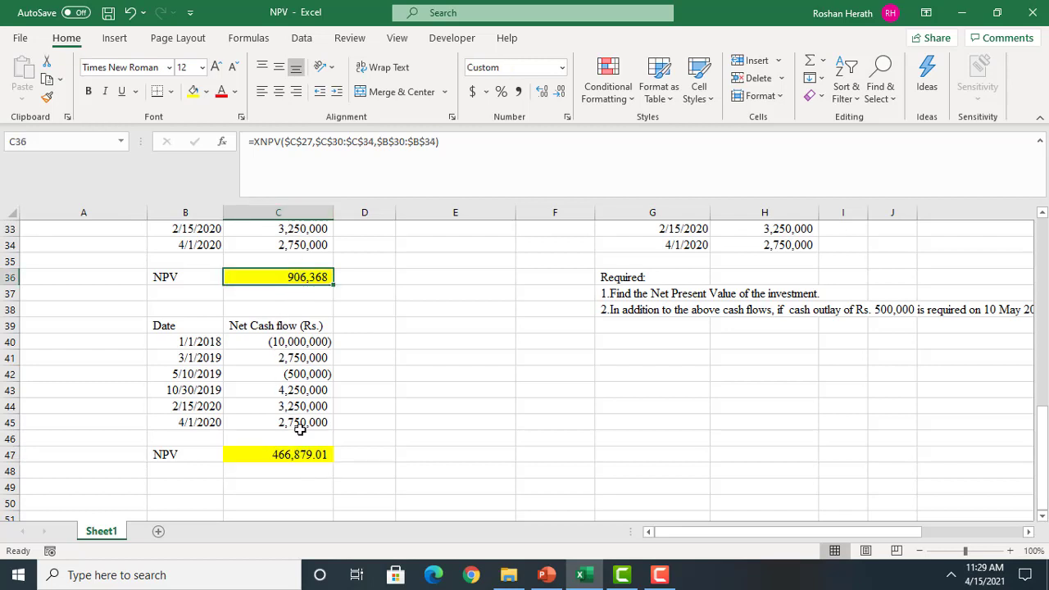
Check the XNPV formulas behind the two NPV results in C47 and C36
click(297, 450)
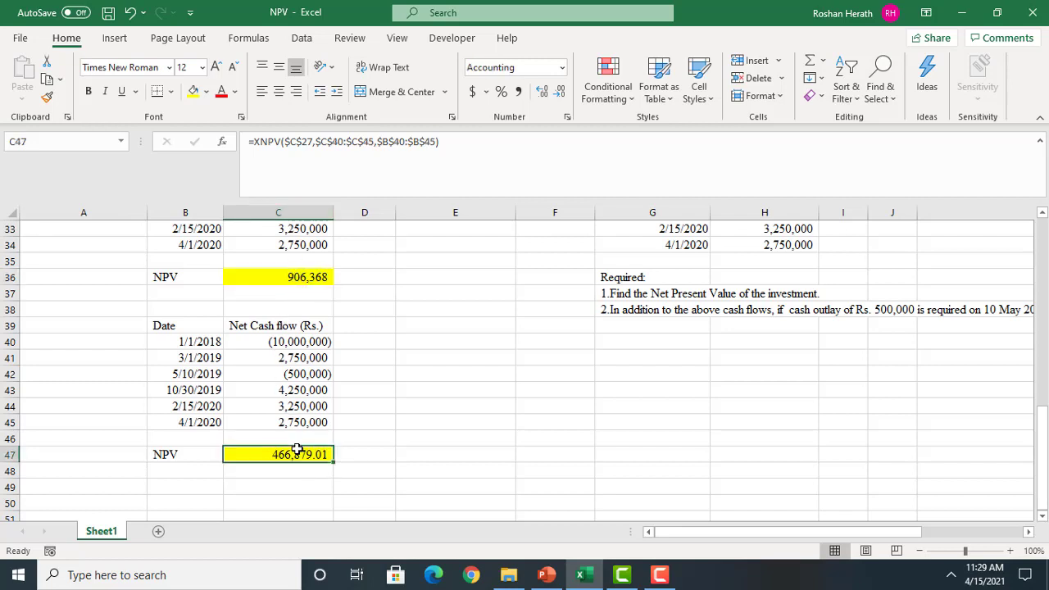
click(290, 276)
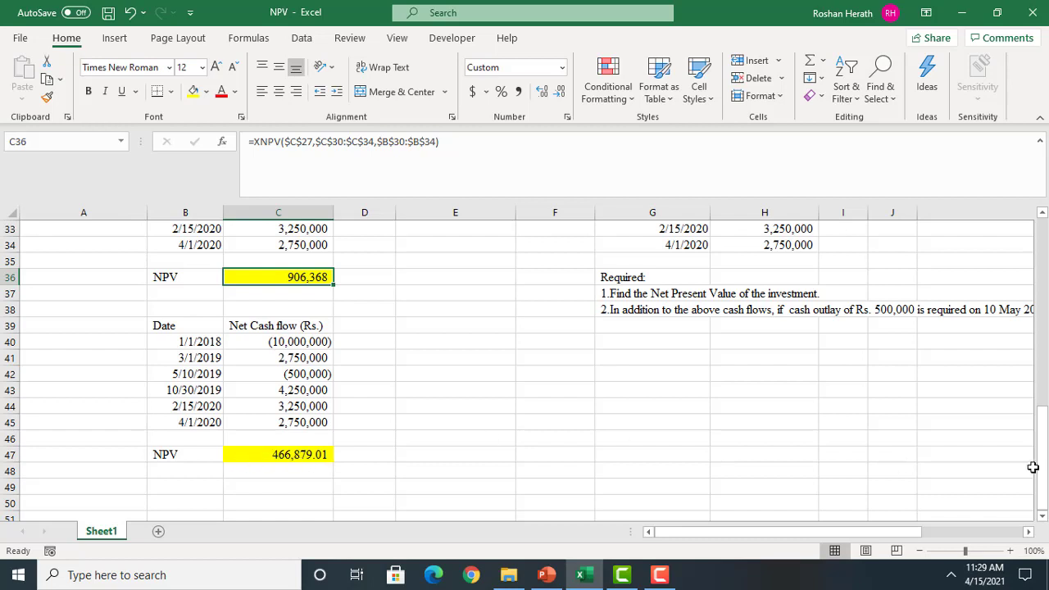
Copy the original cash flows B30:C34 to F41 and their Date and Net Cash flow (Rs.) headers to F40
drag(1043, 460, 1045, 439)
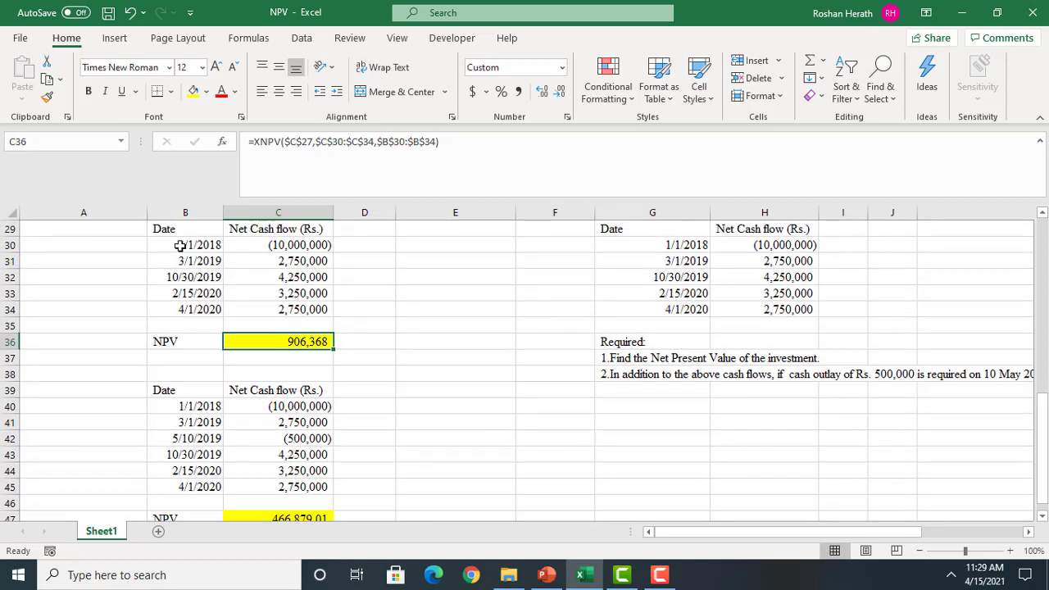
drag(180, 246, 290, 303)
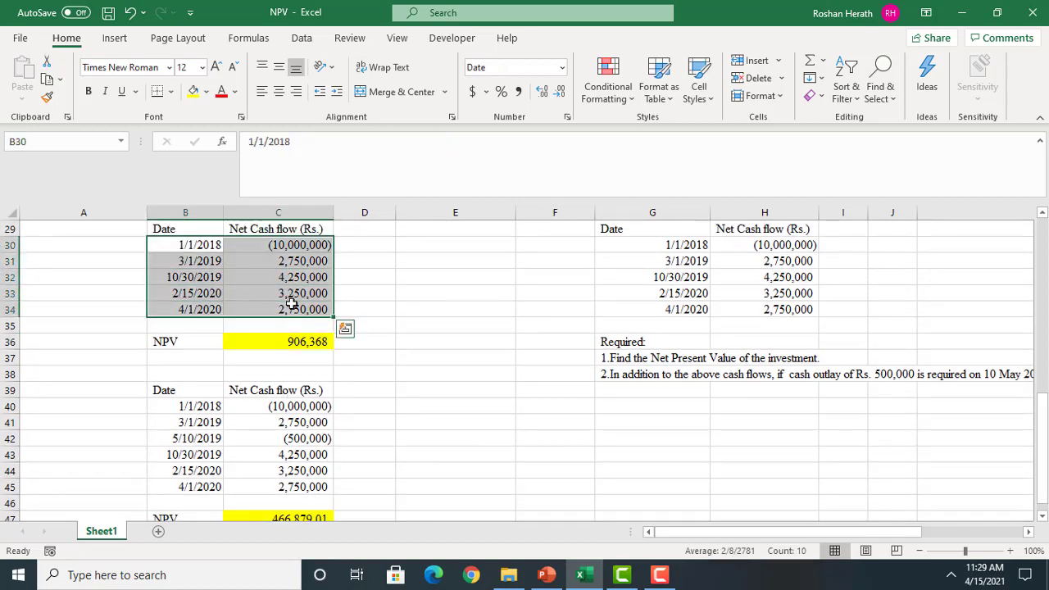
key(ctrl+c)
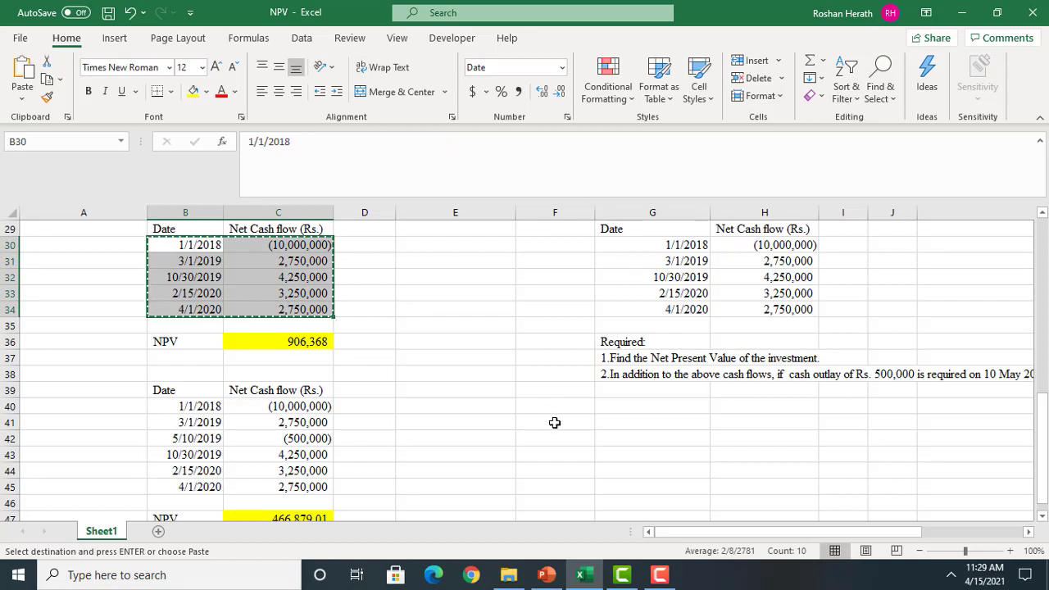
click(555, 422)
key(ctrl+v)
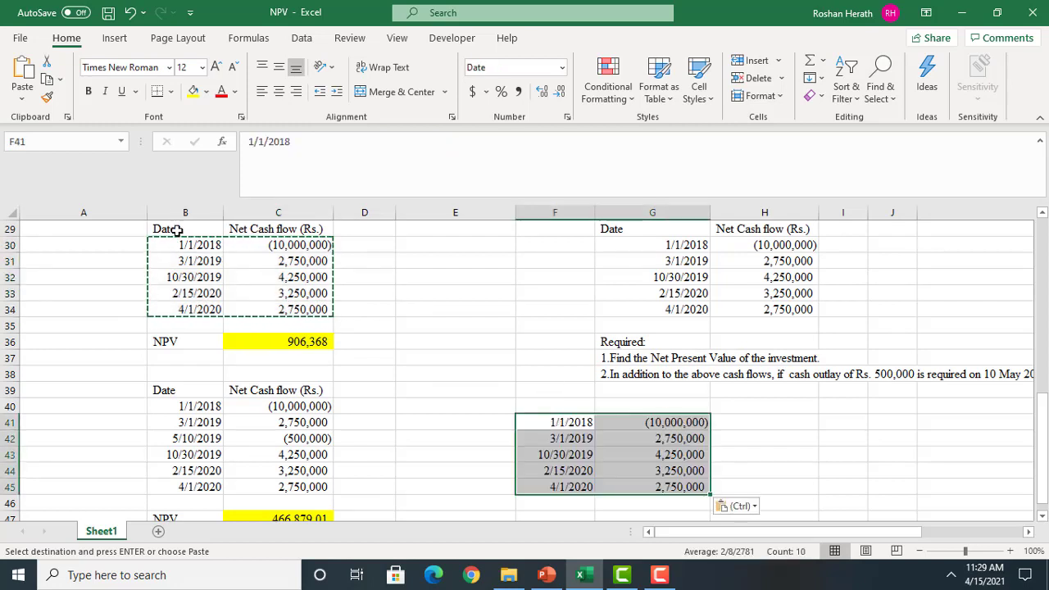
click(212, 228)
drag(212, 228, 229, 228)
key(ctrl+c)
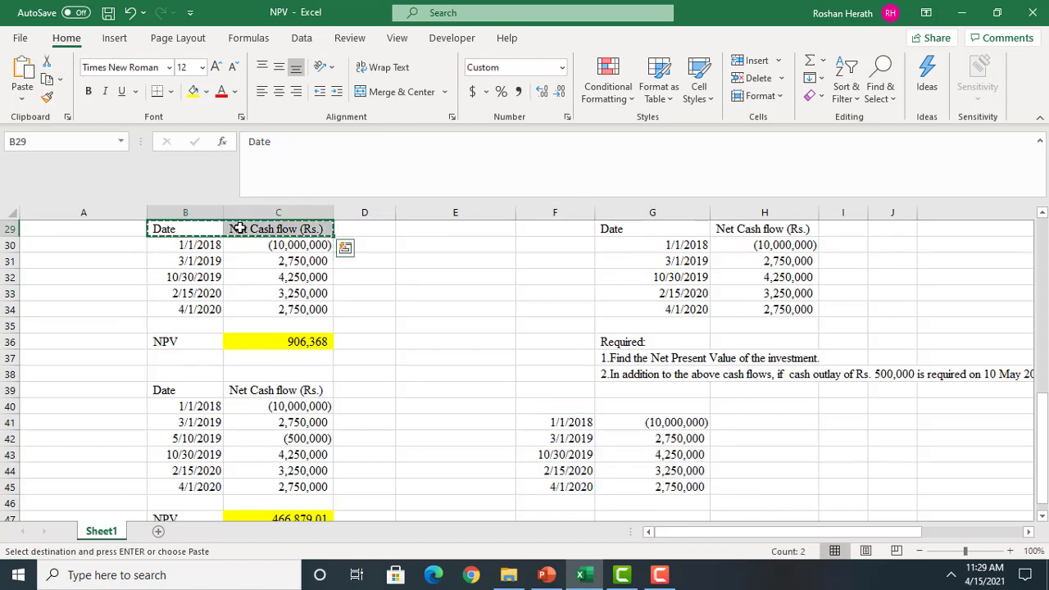
click(572, 408)
key(ctrl+v)
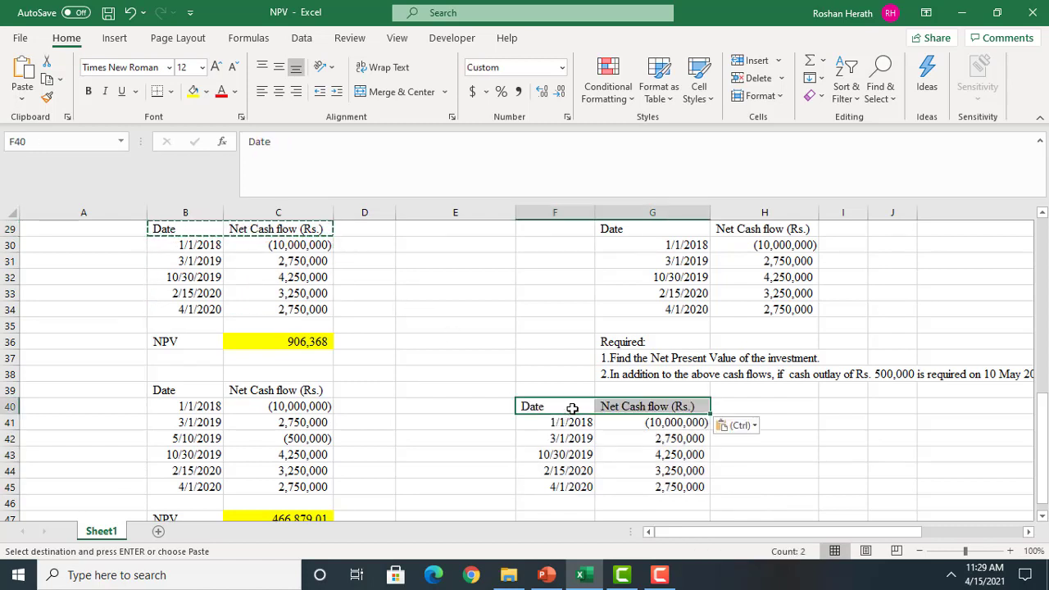
Append the extra outlay below the copied cash flows, with 5/10/2019 in F46 as a short date and -500000 in G46
click(572, 501)
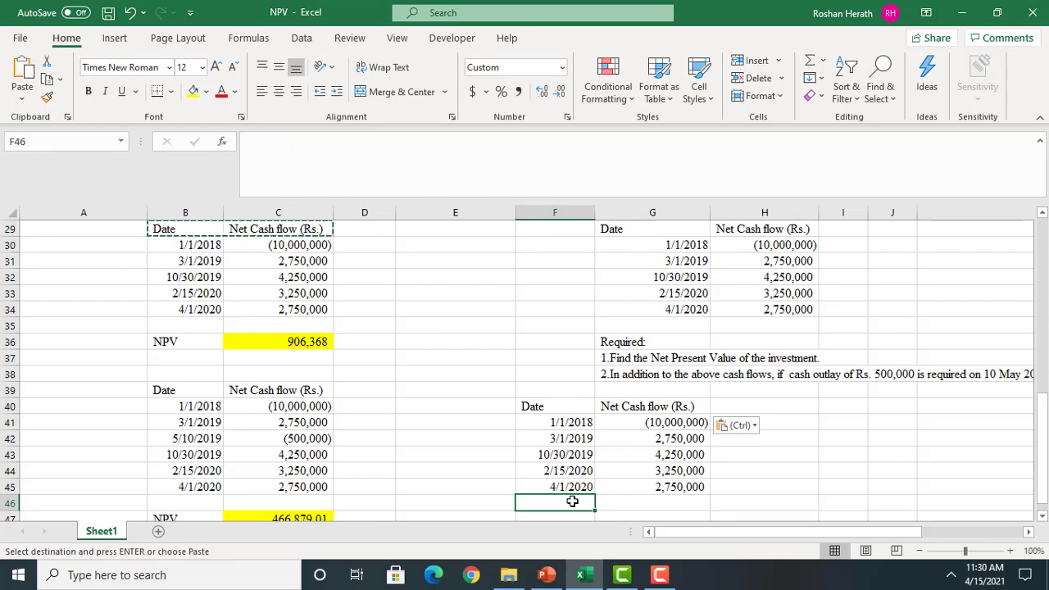
text(10/2019)
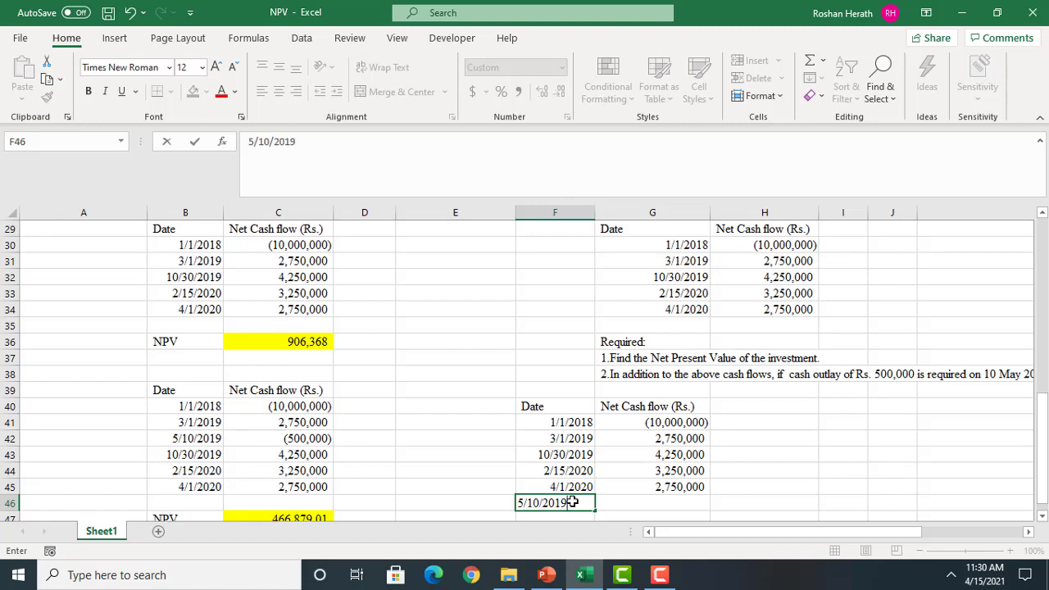
key(Return)
click(560, 488)
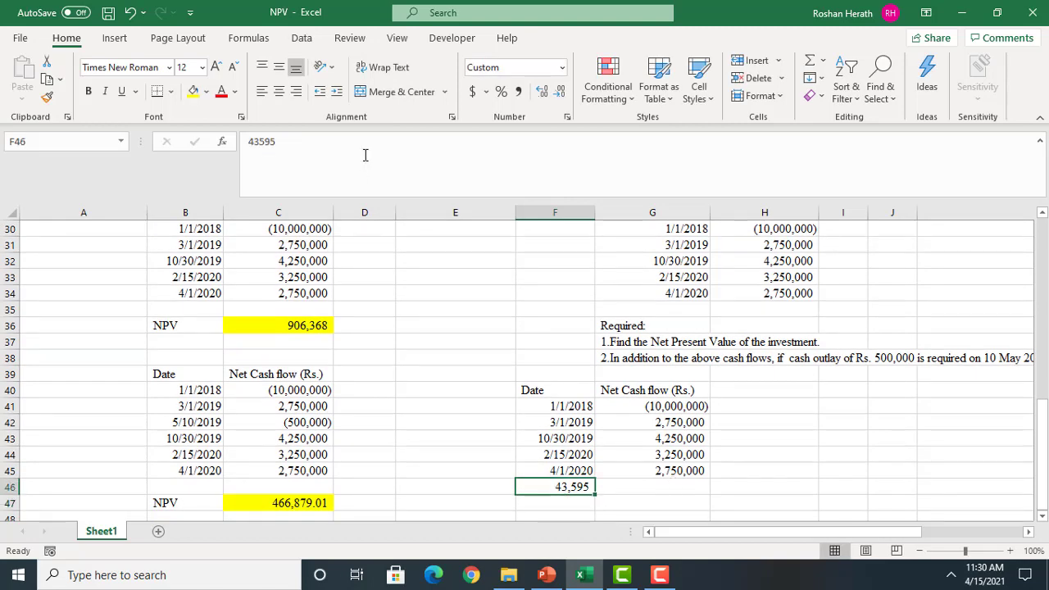
click(561, 71)
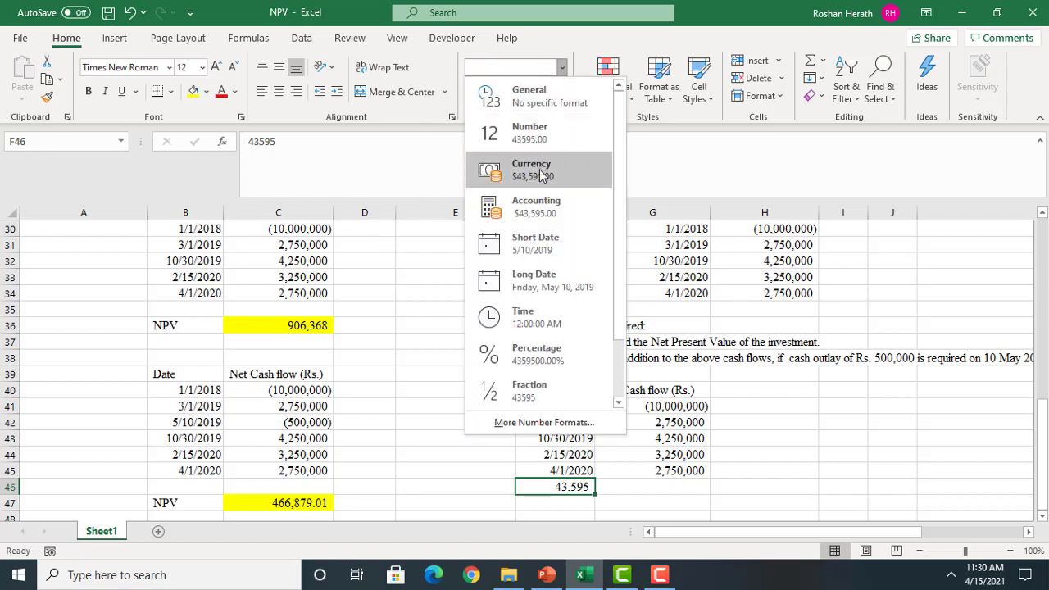
click(548, 243)
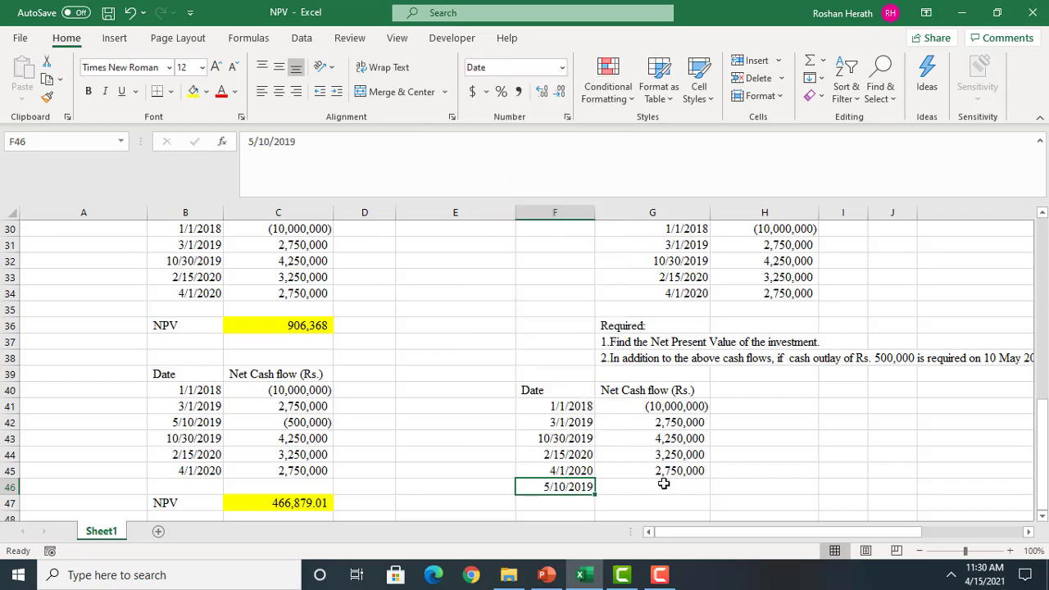
click(664, 483)
text(-500000)
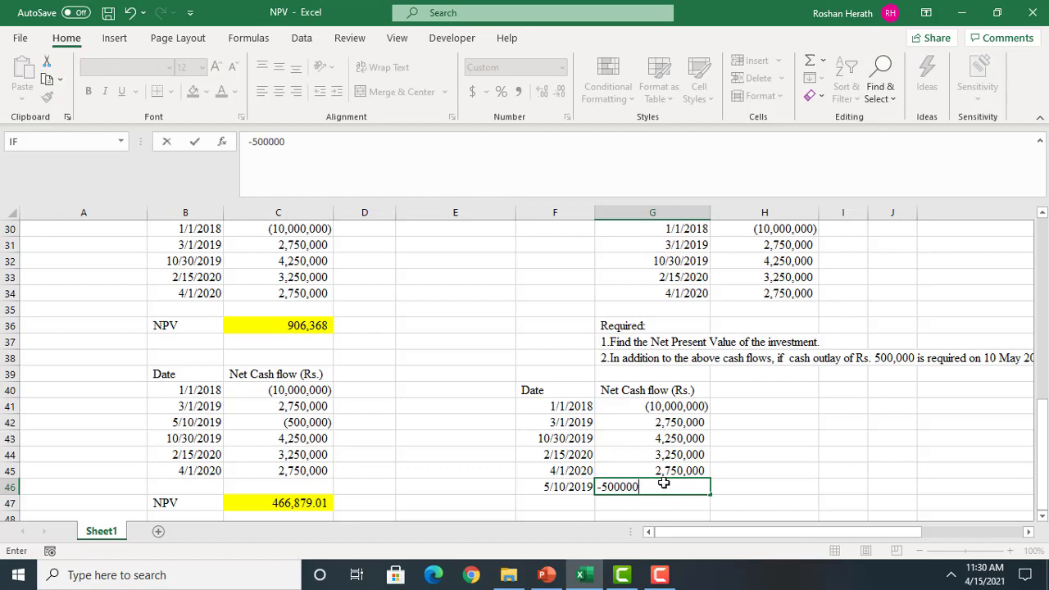
key(Return)
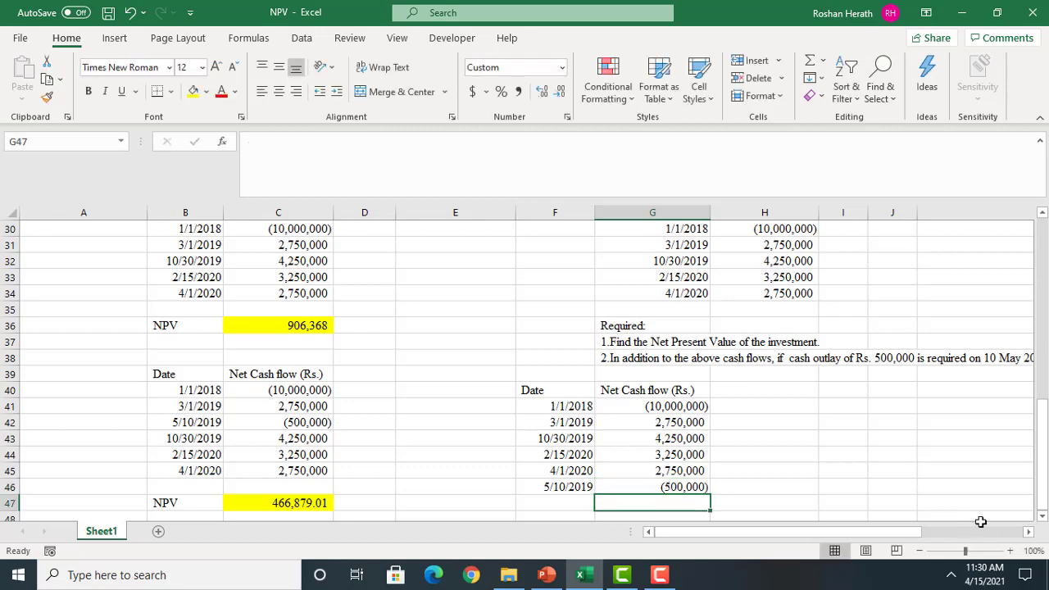
Label F48 as NPV and start an XNPV function in G48 with its arguments dialog open
click(1042, 517)
click(1042, 517)
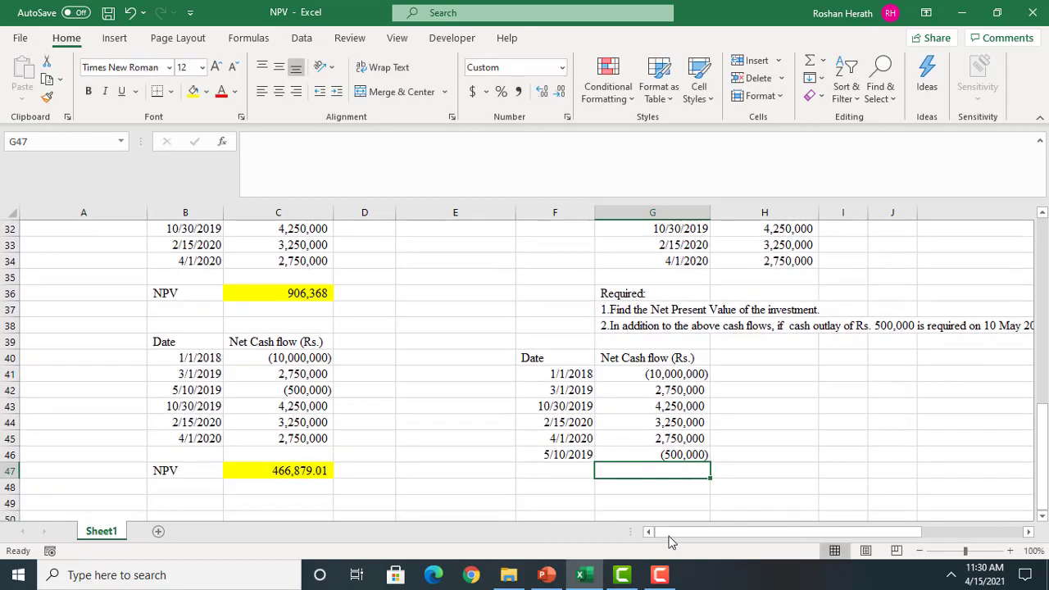
click(557, 488)
text(NPV)
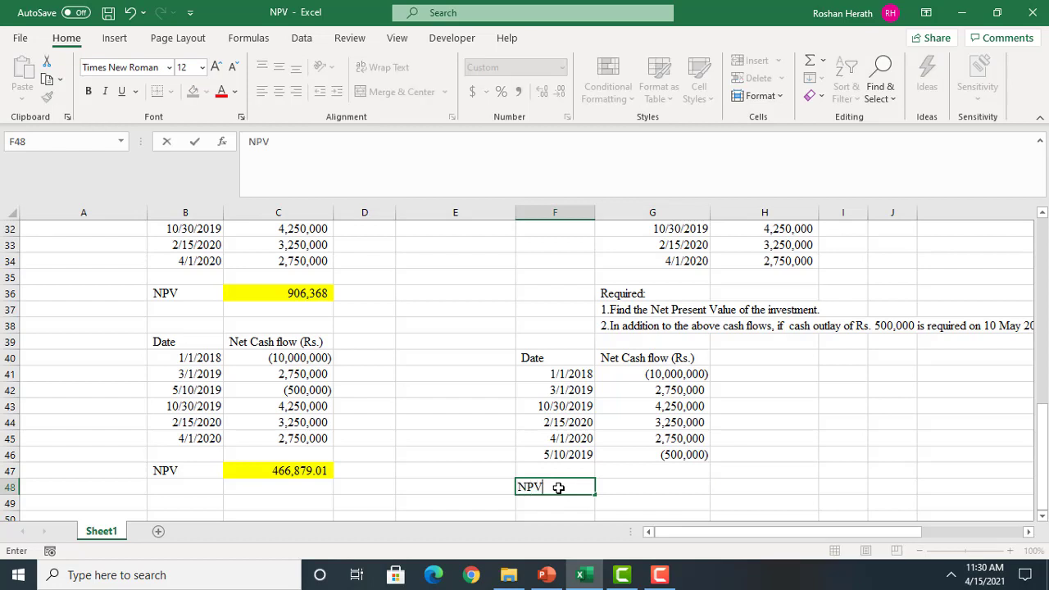
click(649, 484)
text(-)
key(BackSpace)
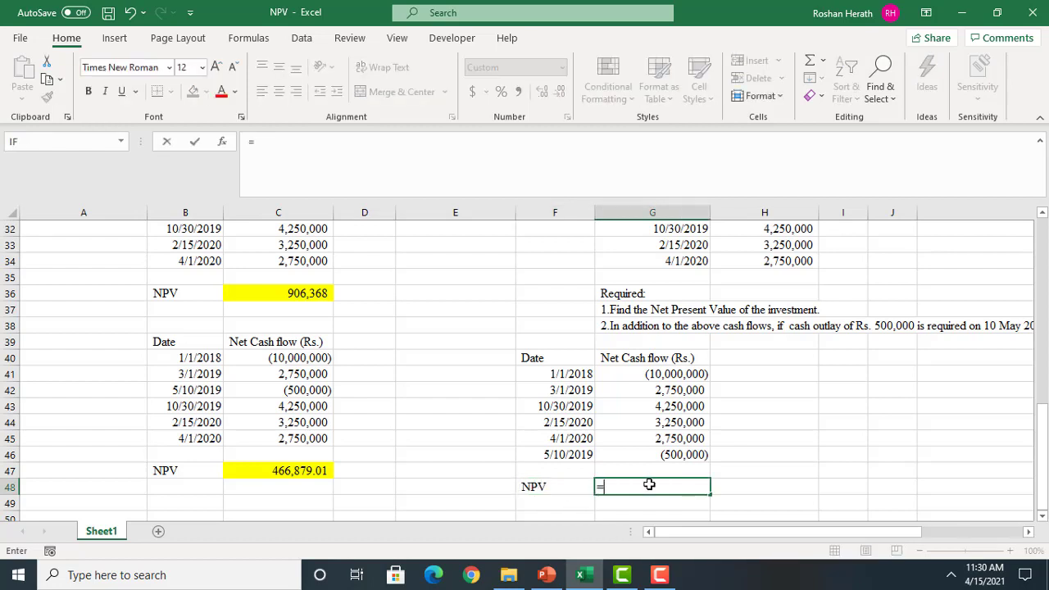
text(=X)
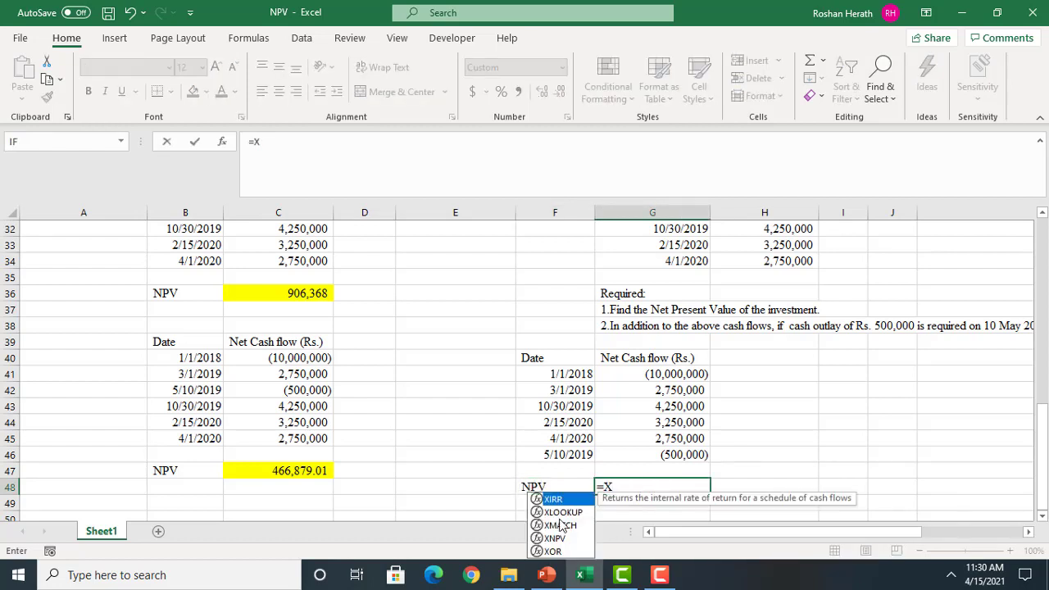
text(N)
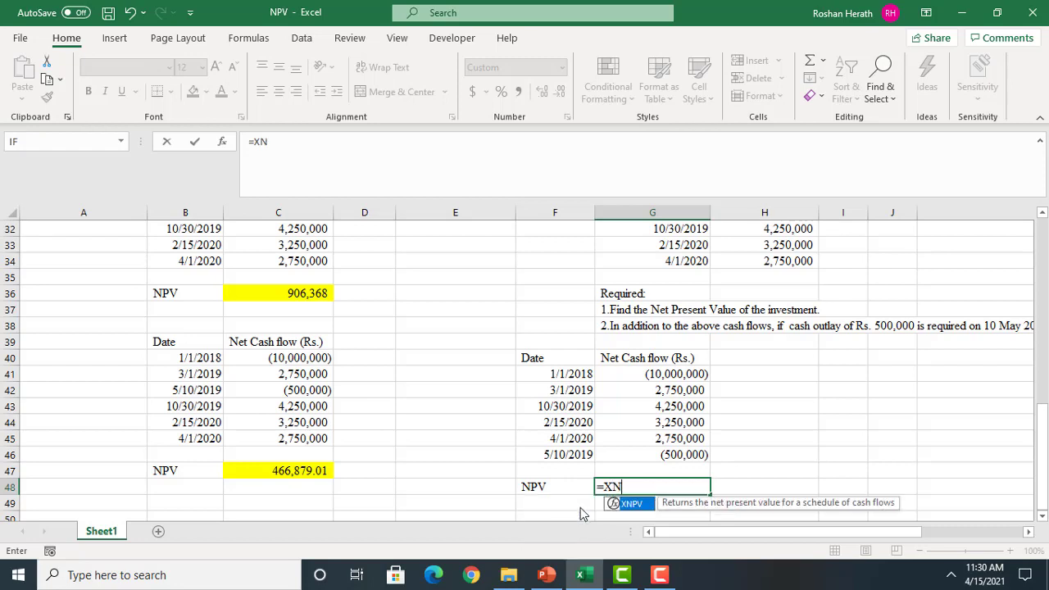
key(Tab)
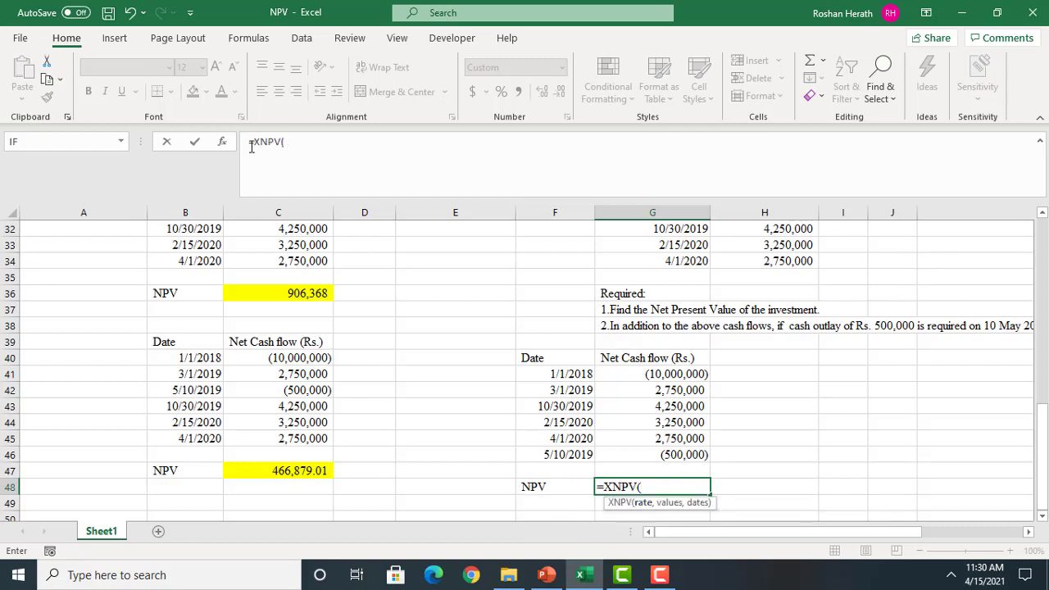
click(221, 142)
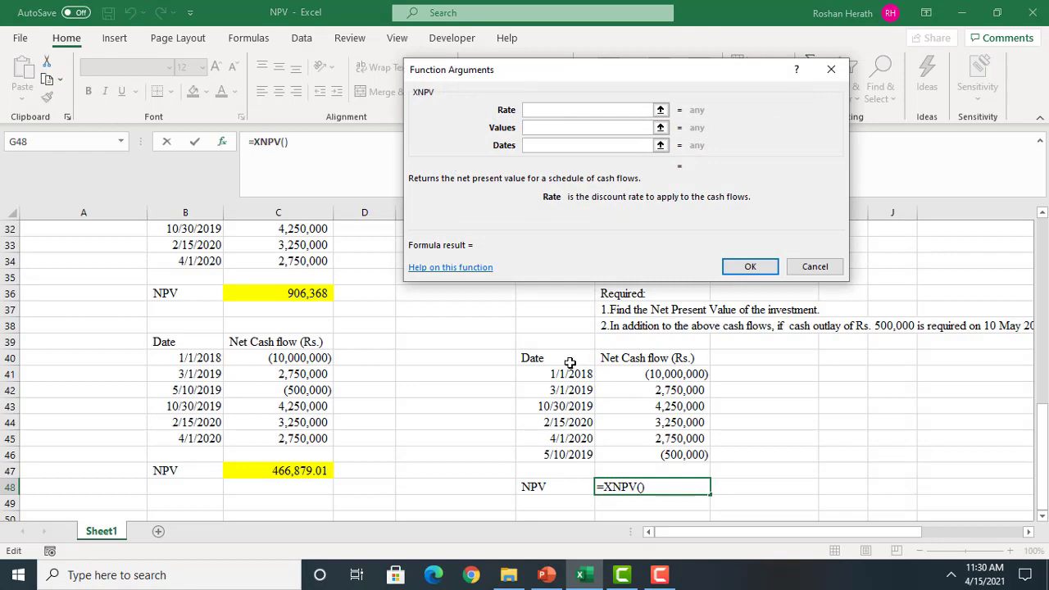
Set the XNPV arguments to Rate $C$27, Values $G$41:$G$46 and Dates $F$41:$F$46, and accept the formula in G48
drag(1044, 436, 1043, 372)
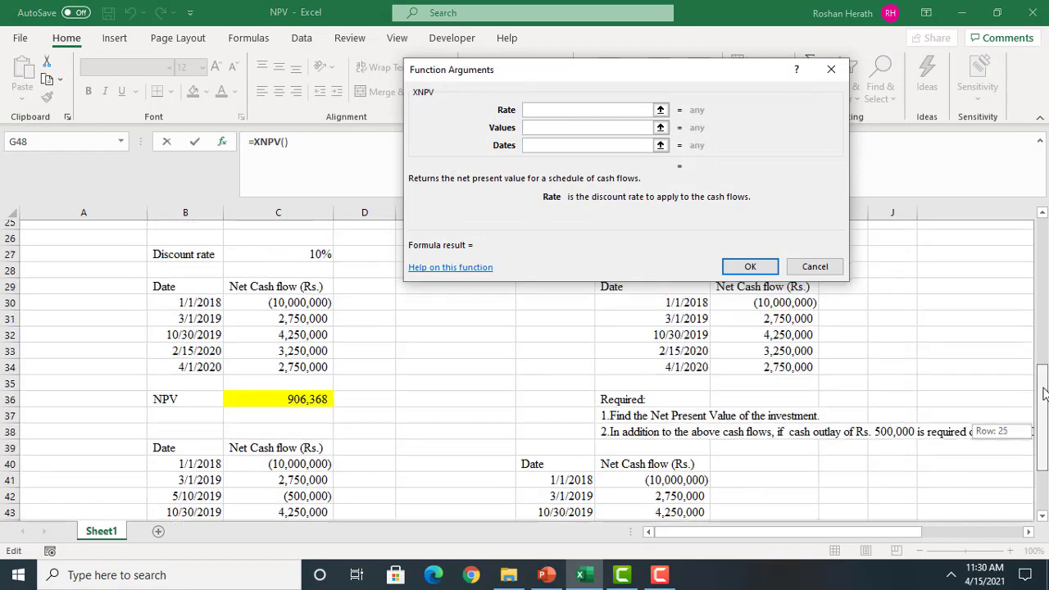
click(266, 277)
key(F4)
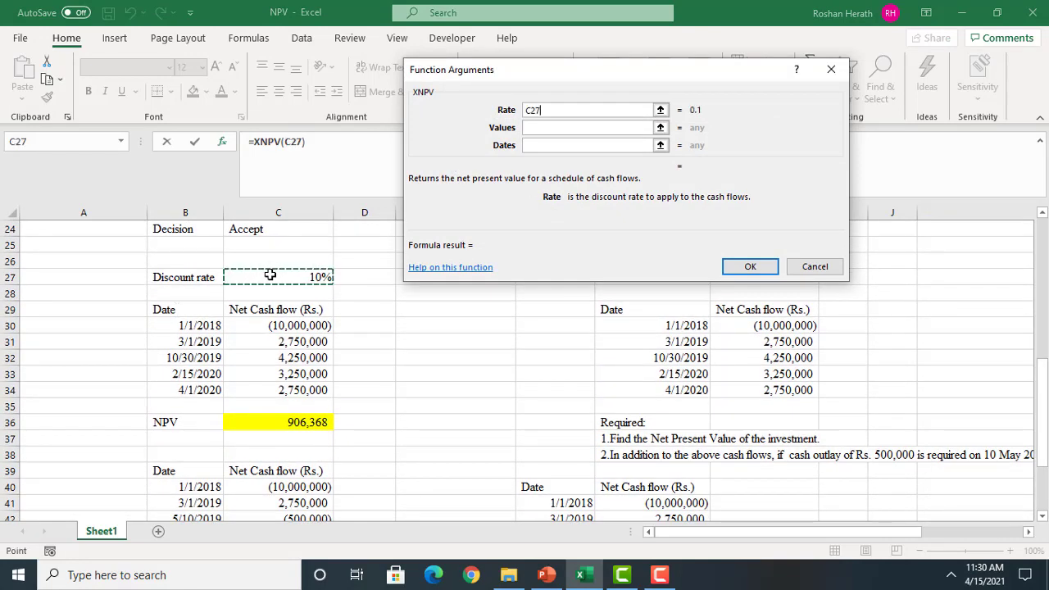
scroll(444, 268, down, 5)
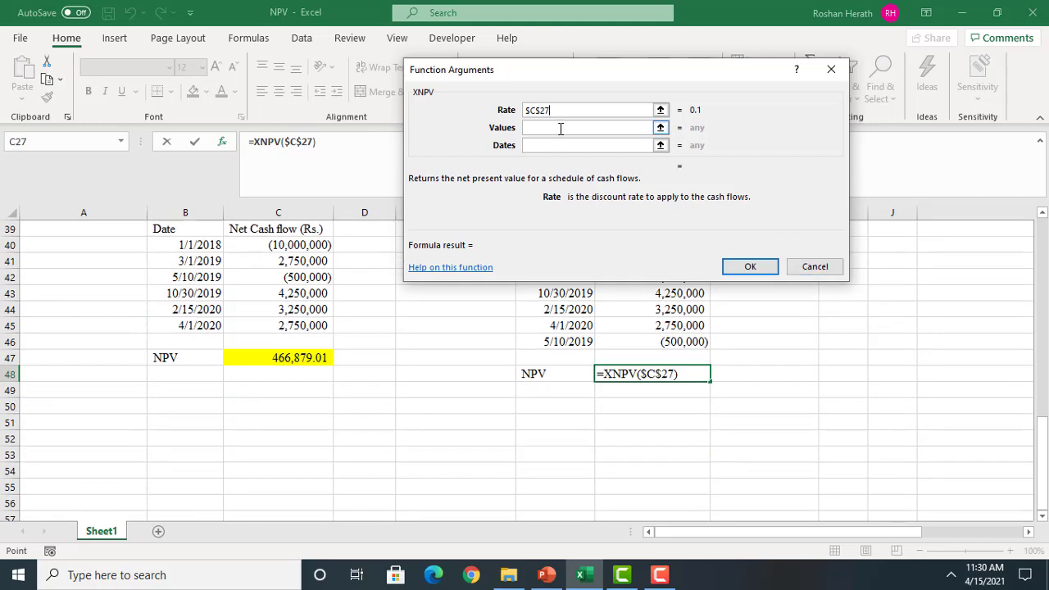
click(625, 128)
drag(1045, 460, 1046, 452)
drag(628, 373, 627, 452)
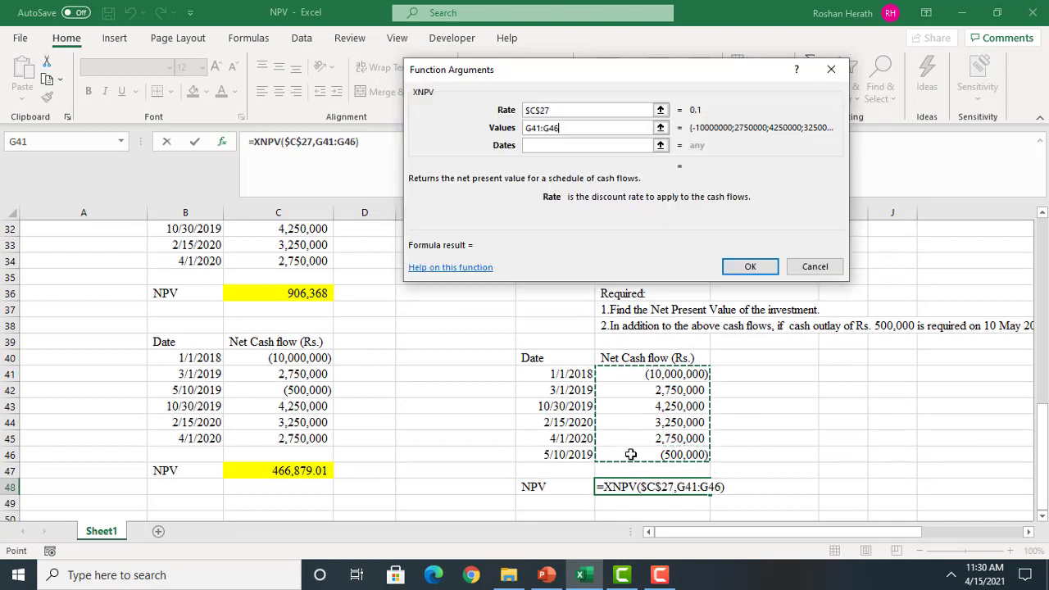
key(F4)
click(544, 145)
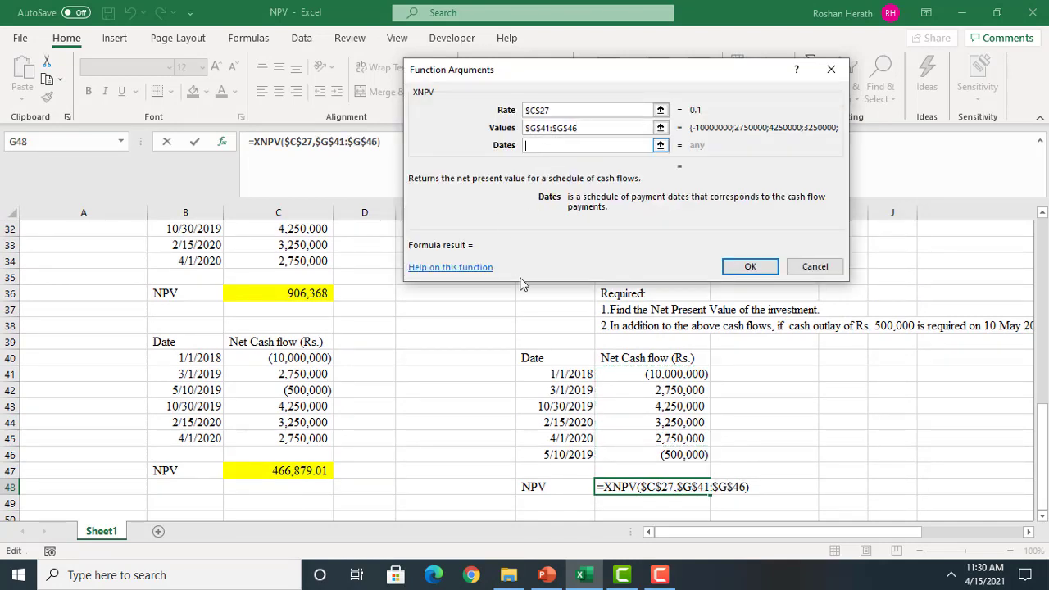
drag(540, 372, 539, 457)
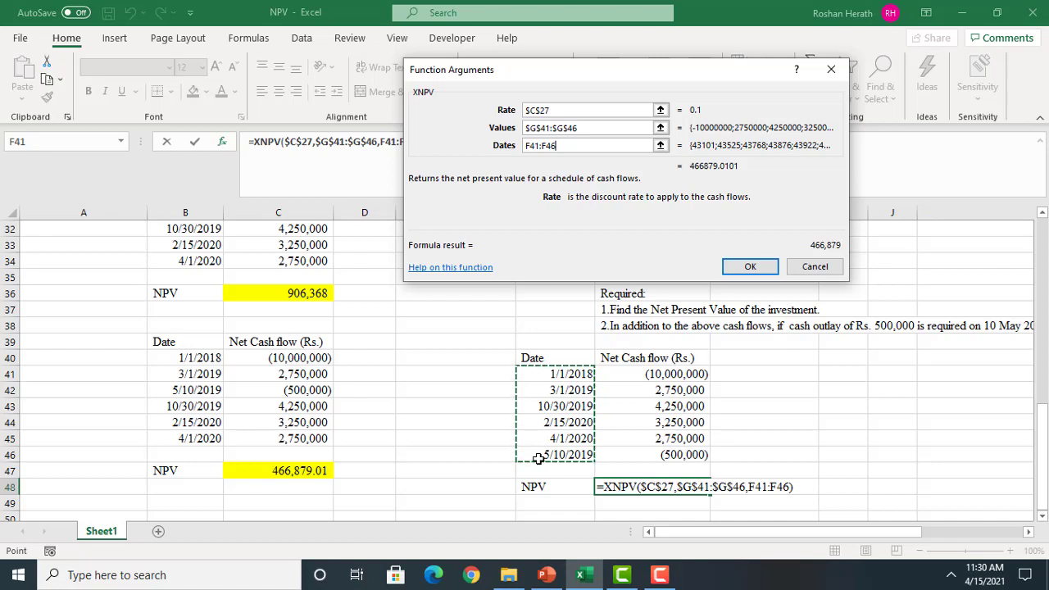
key(F4)
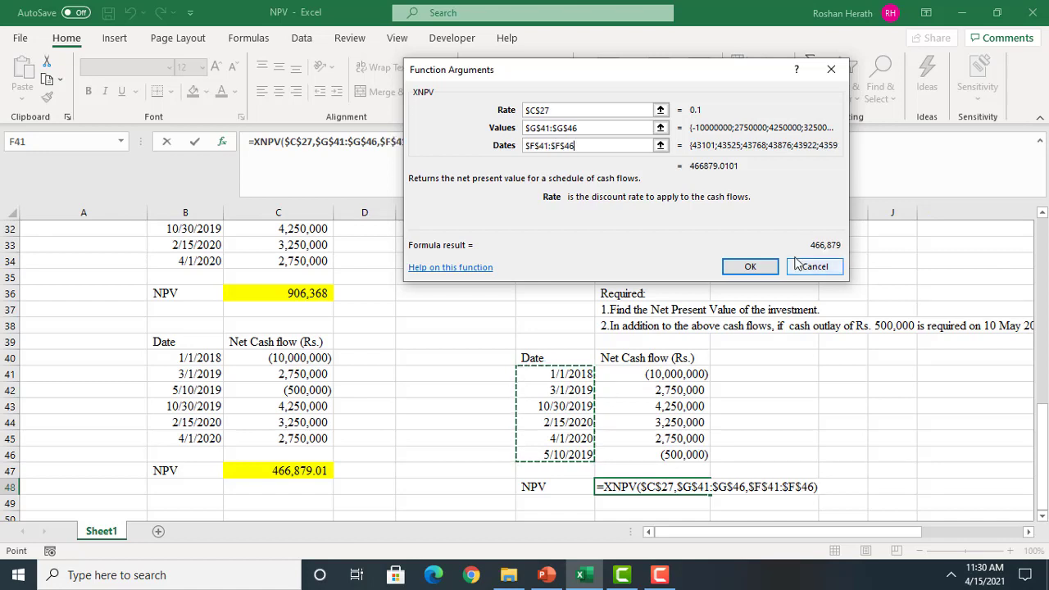
click(751, 268)
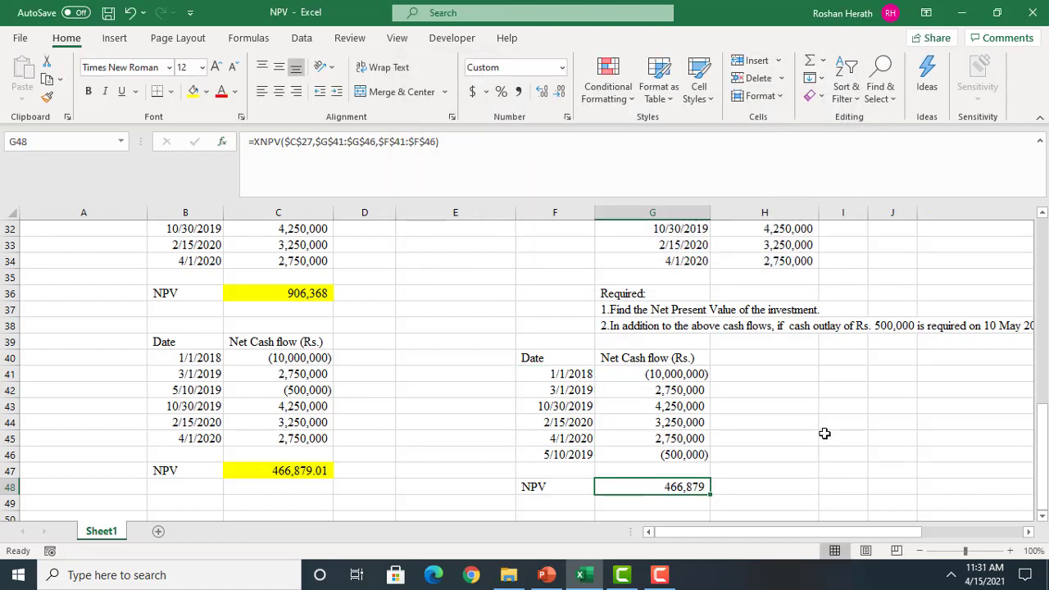
Show the NPV in G48 in Accounting format with two decimals and fill the cell yellow
click(541, 93)
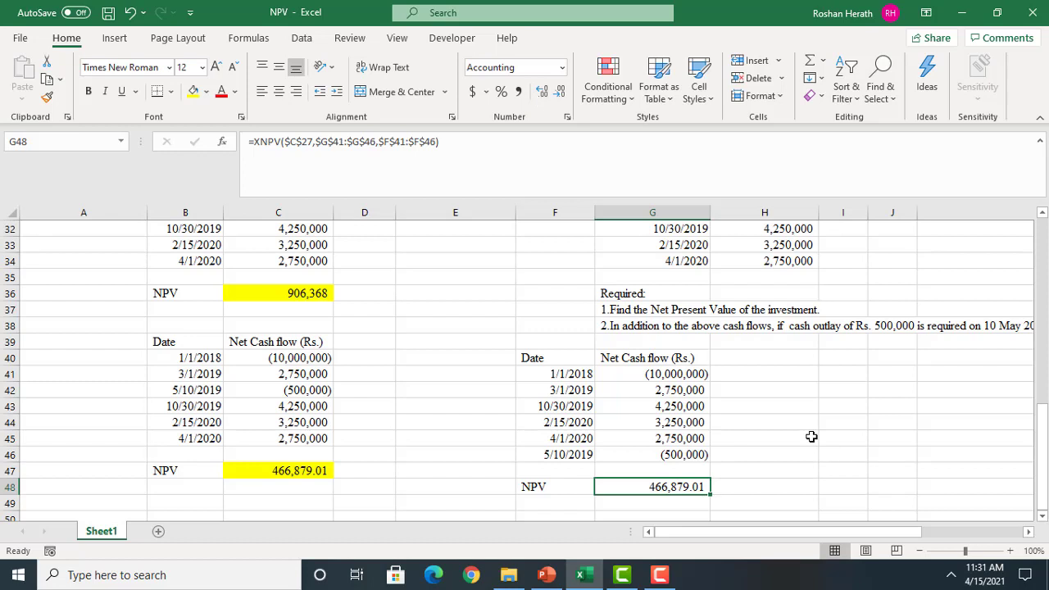
click(192, 91)
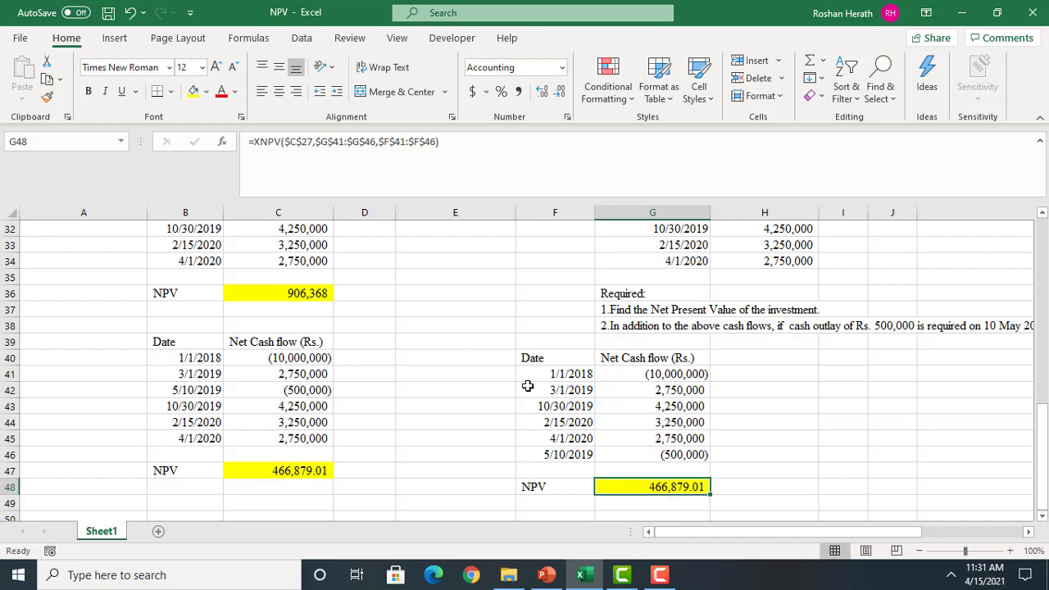
Review the initial outlay row F41:G41, the NPV formula in G48 and the full text of the second requirement
drag(548, 374, 630, 373)
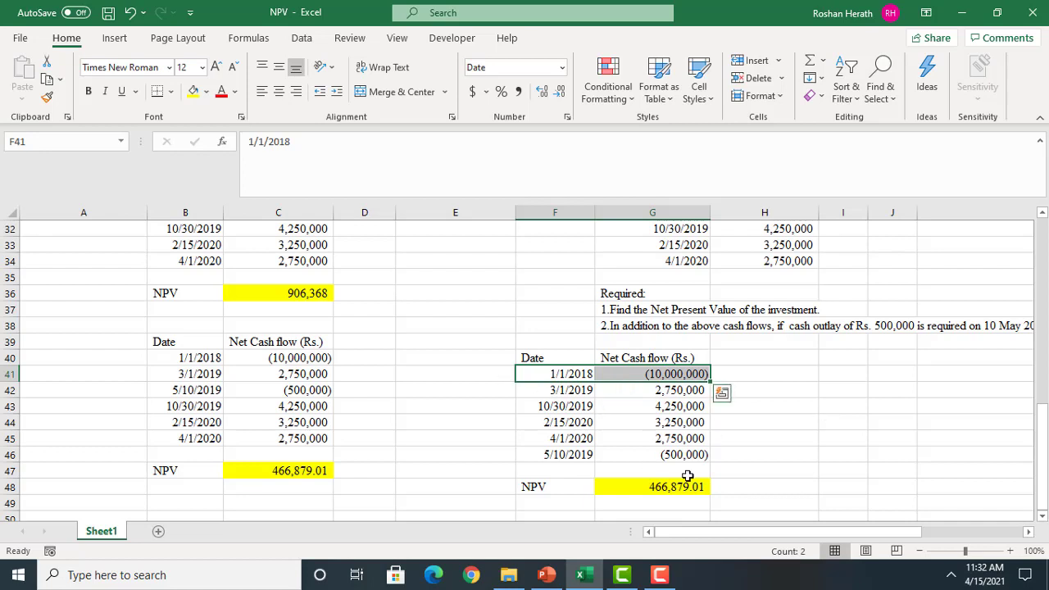
click(661, 490)
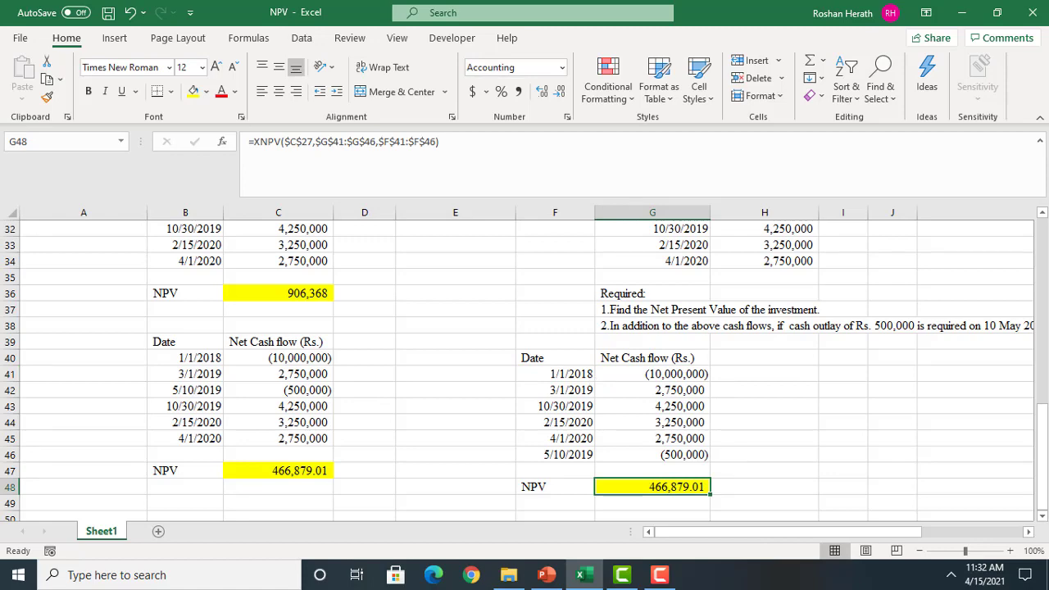
click(1028, 532)
click(1028, 532)
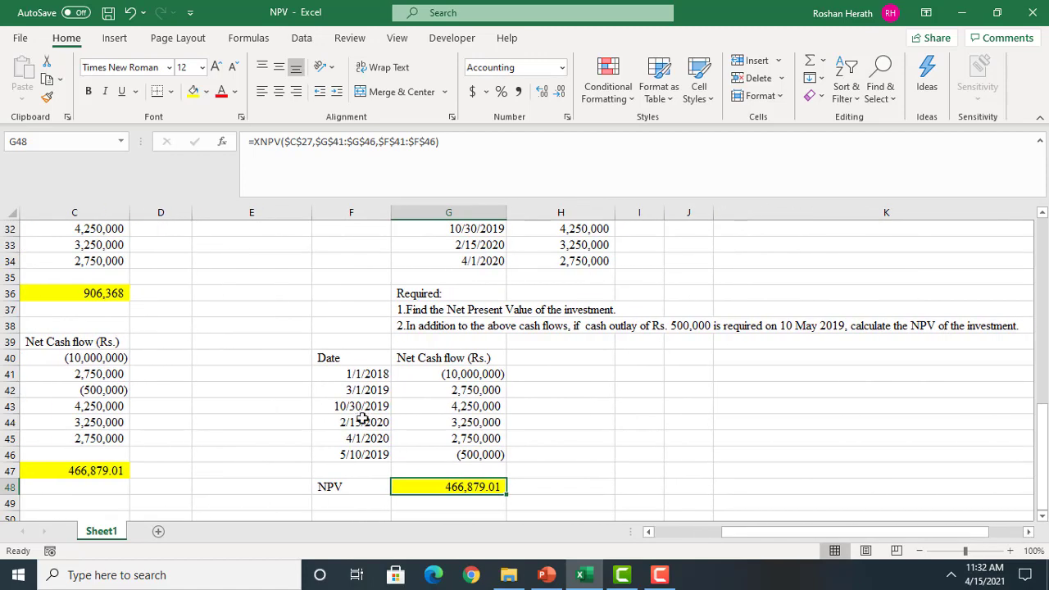
Copy the dates and cash flows in F42:G46 to I42:J46 and autofit columns I and J
drag(345, 388, 453, 448)
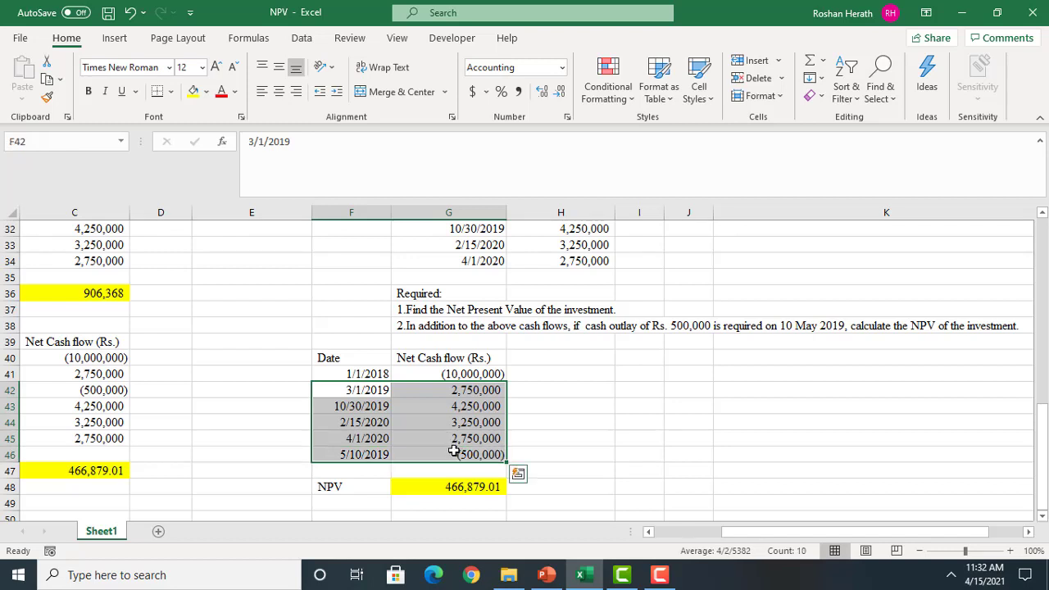
key(ctrl+c)
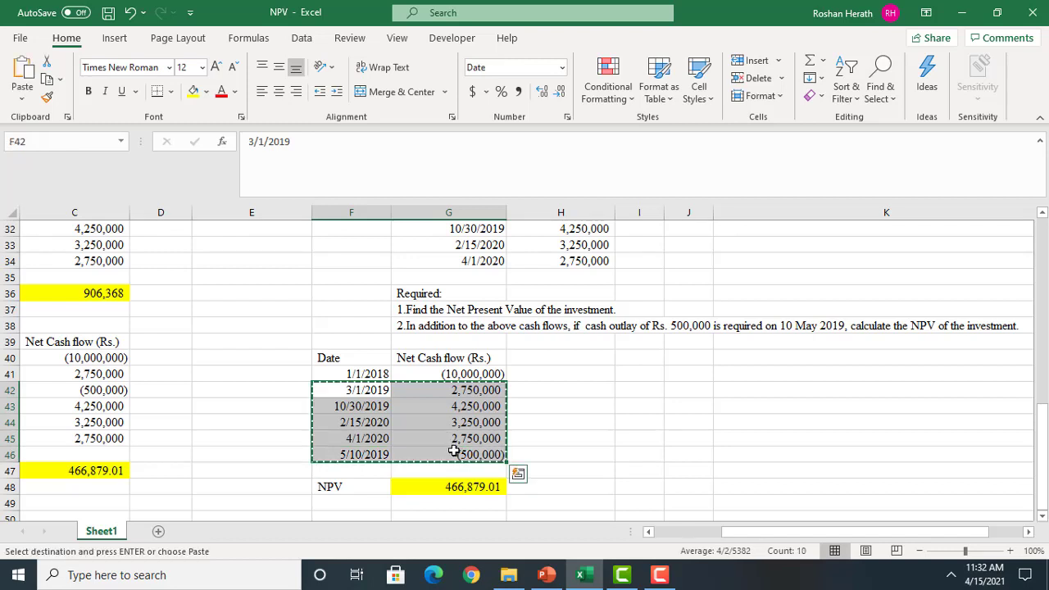
click(639, 388)
key(ctrl+v)
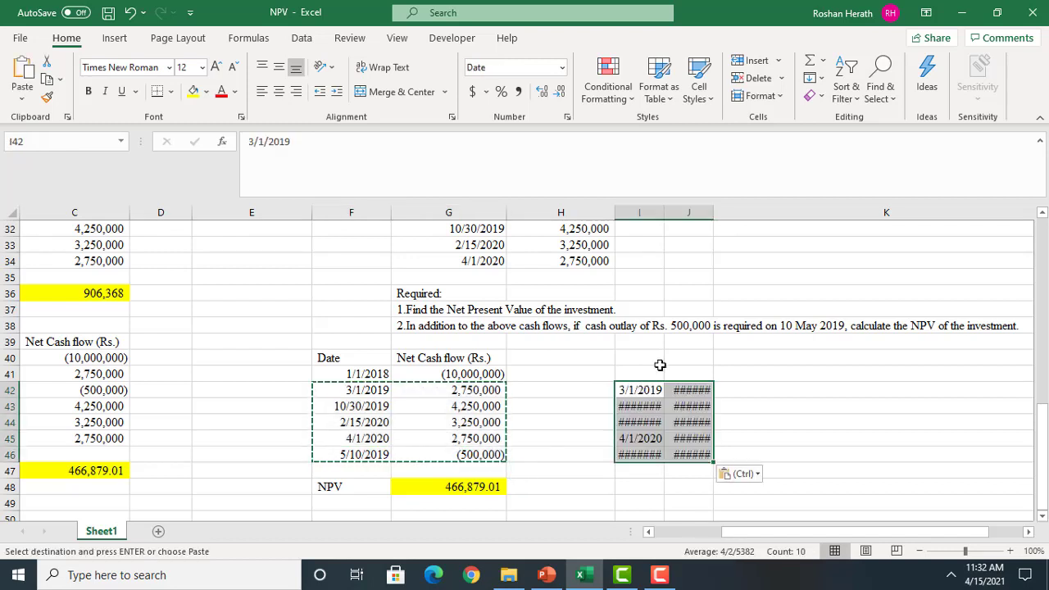
double_click(714, 212)
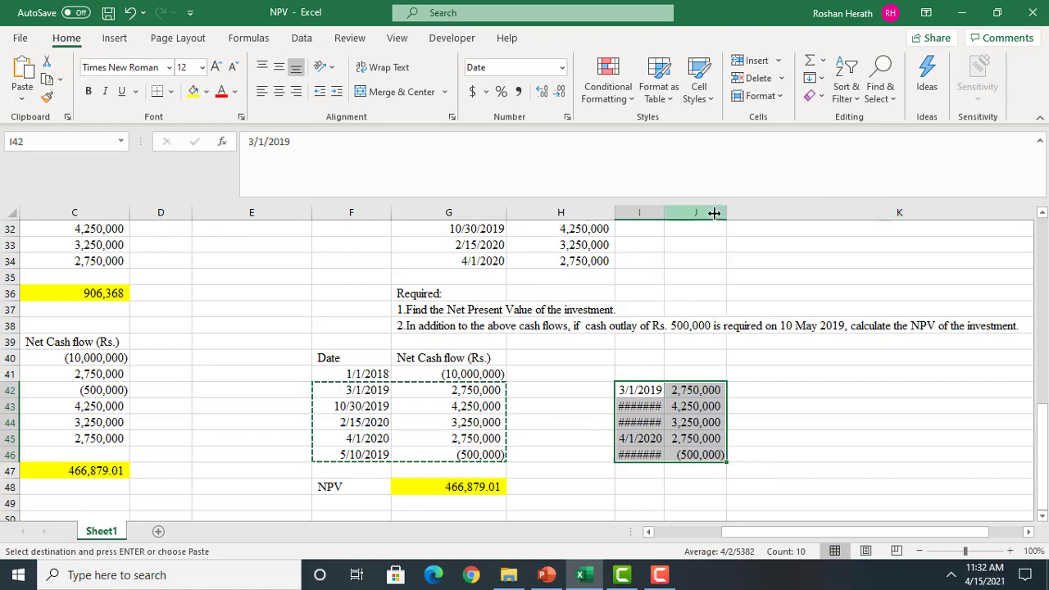
double_click(663, 213)
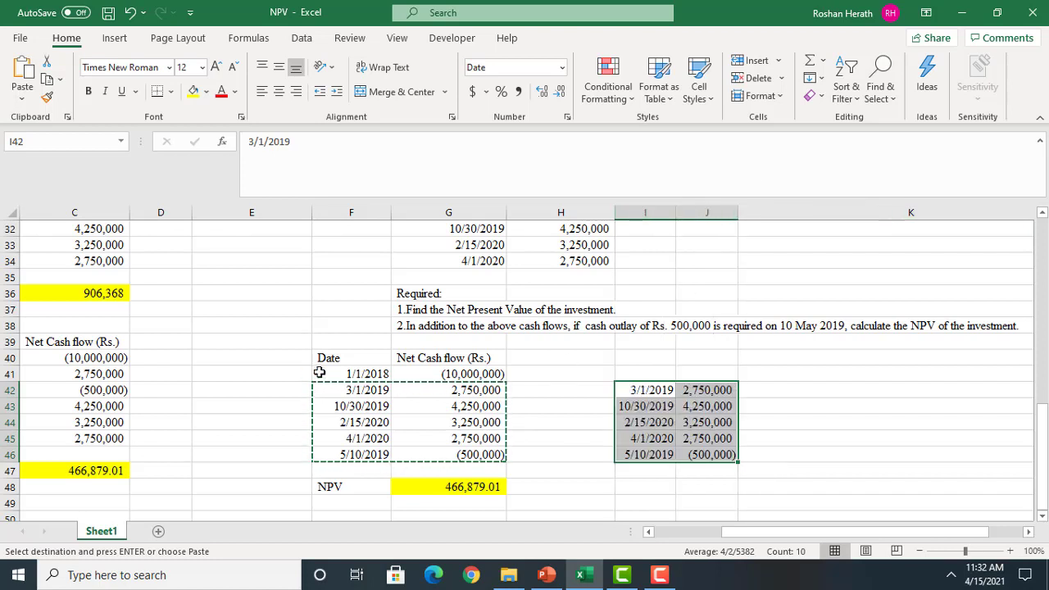
Copy the initial outlay row F41:G41 to I47:J47 below the other cash flows and autofit column J
drag(364, 373, 445, 373)
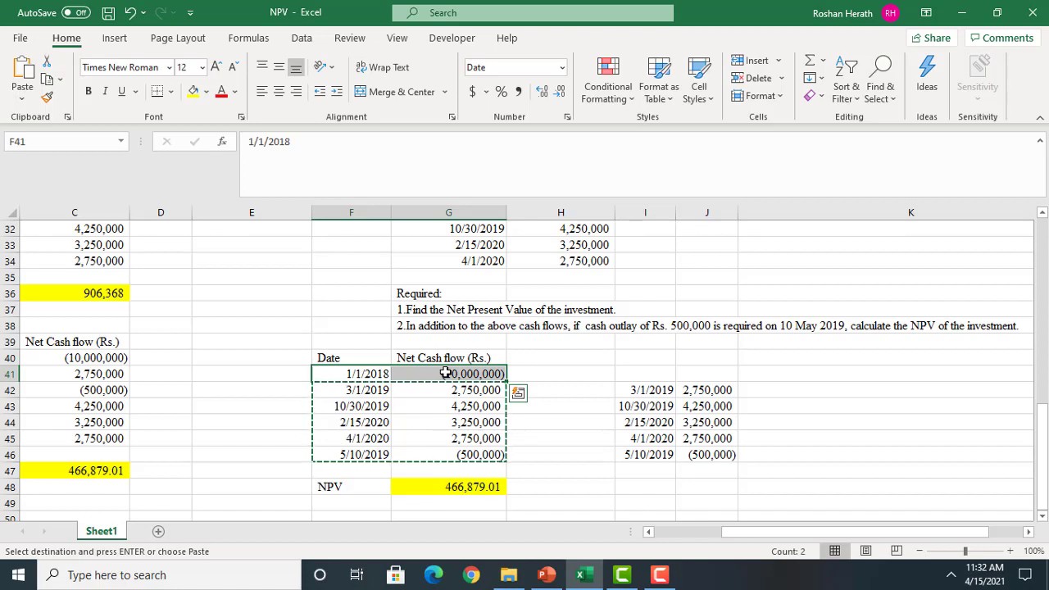
key(ctrl+c)
click(638, 468)
key(ctrl+v)
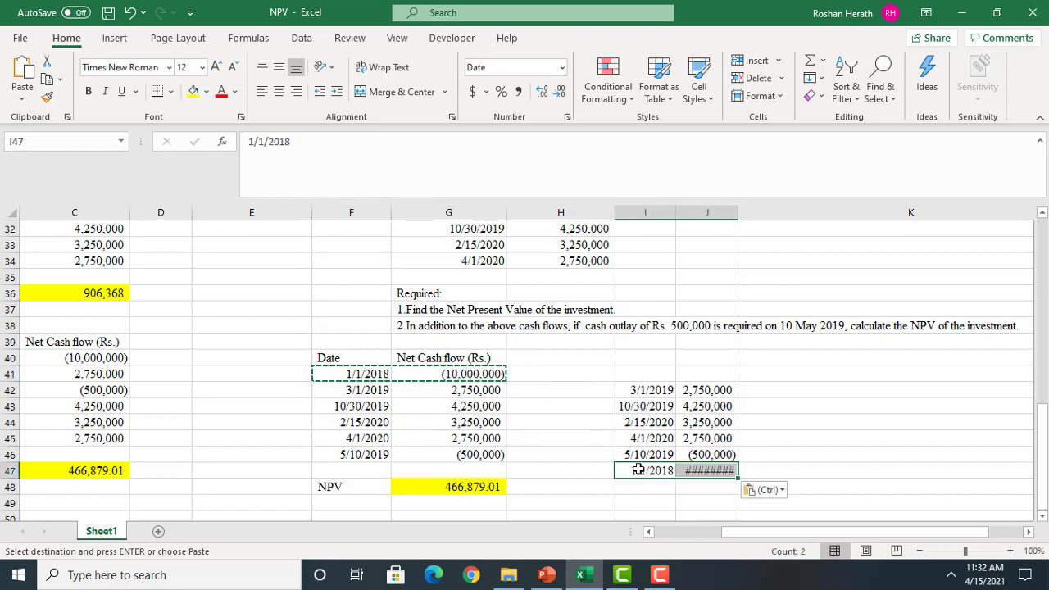
double_click(740, 216)
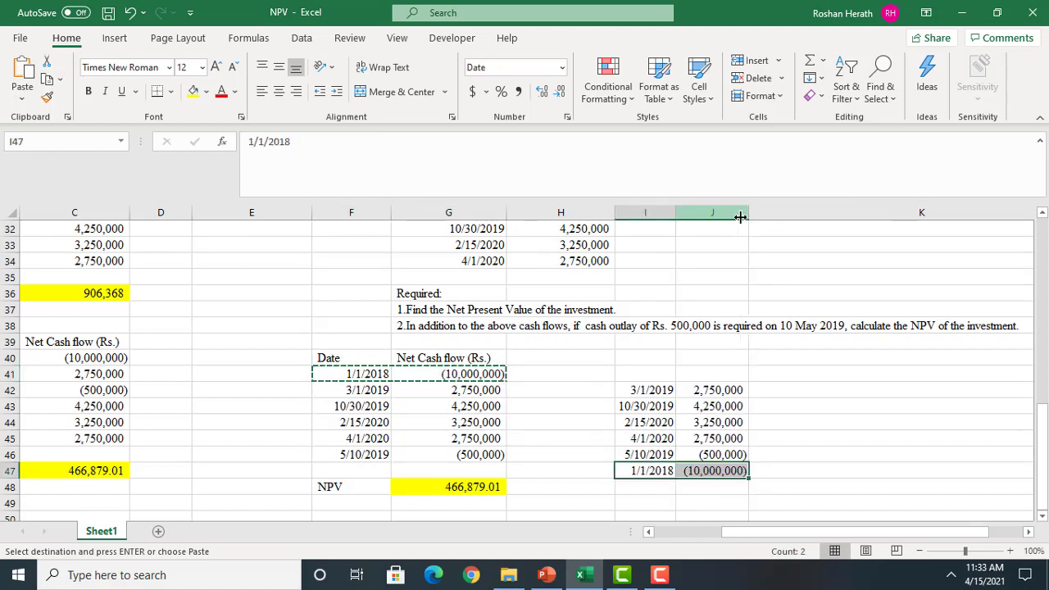
Copy the Date and Net Cash flow (Rs.) headings from F40:G40 to I41:J41 and label I49 as NPV
click(361, 361)
drag(360, 360, 435, 358)
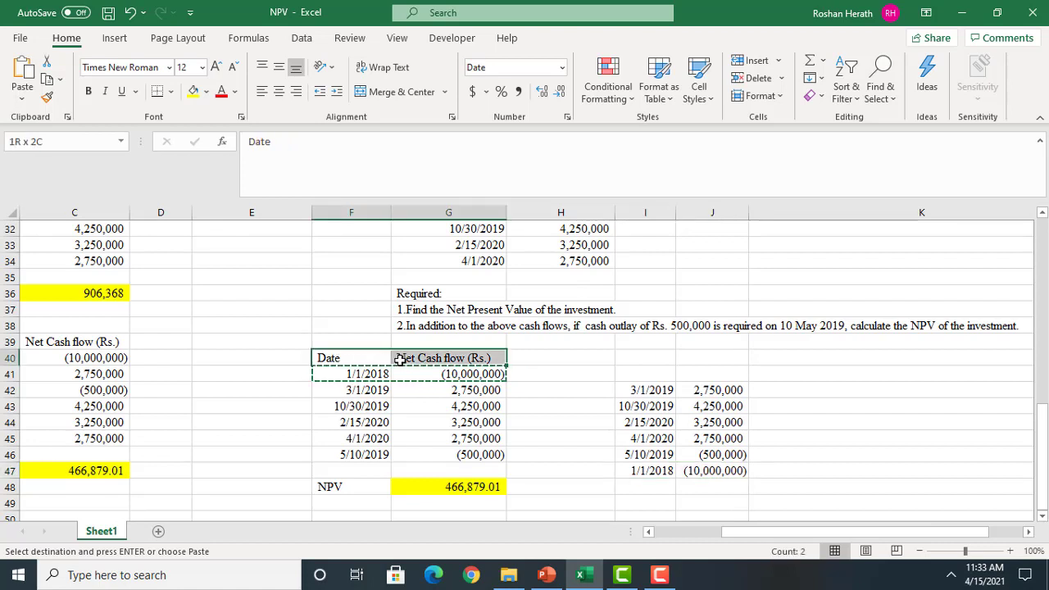
key(ctrl+c)
click(644, 371)
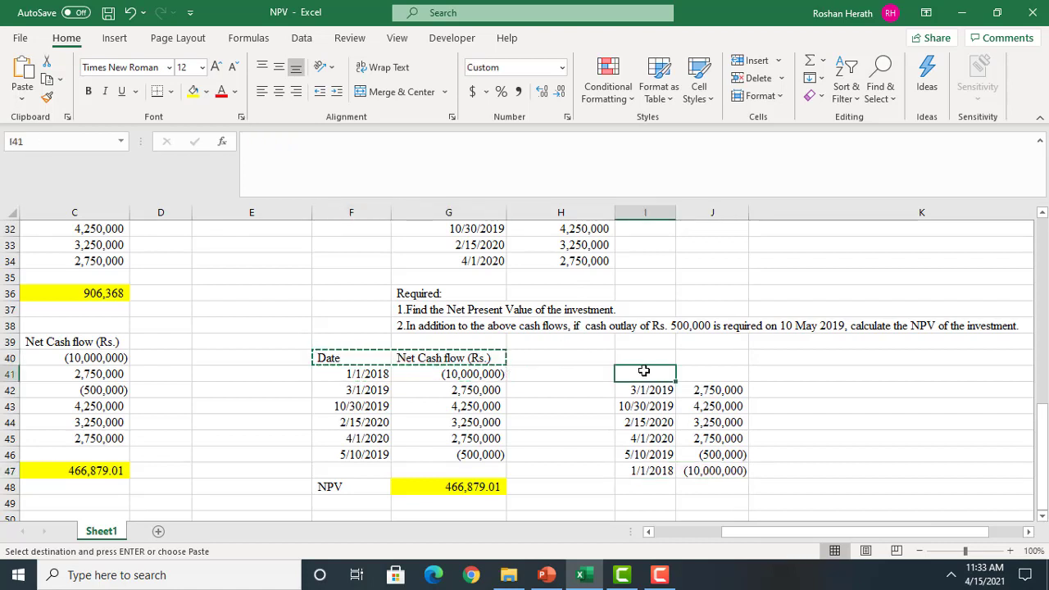
key(ctrl+v)
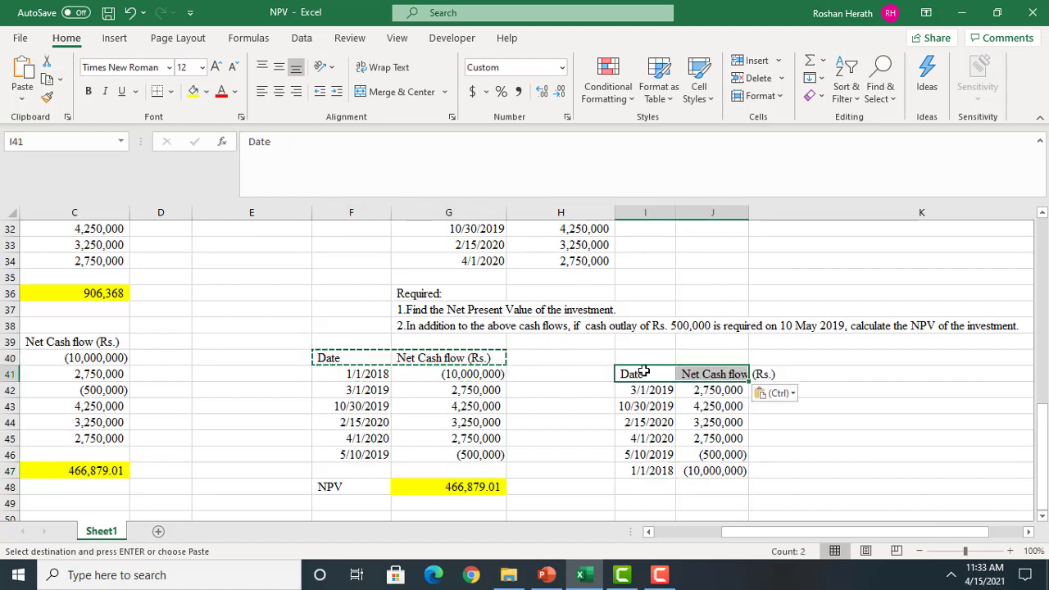
click(654, 501)
text(NPV)
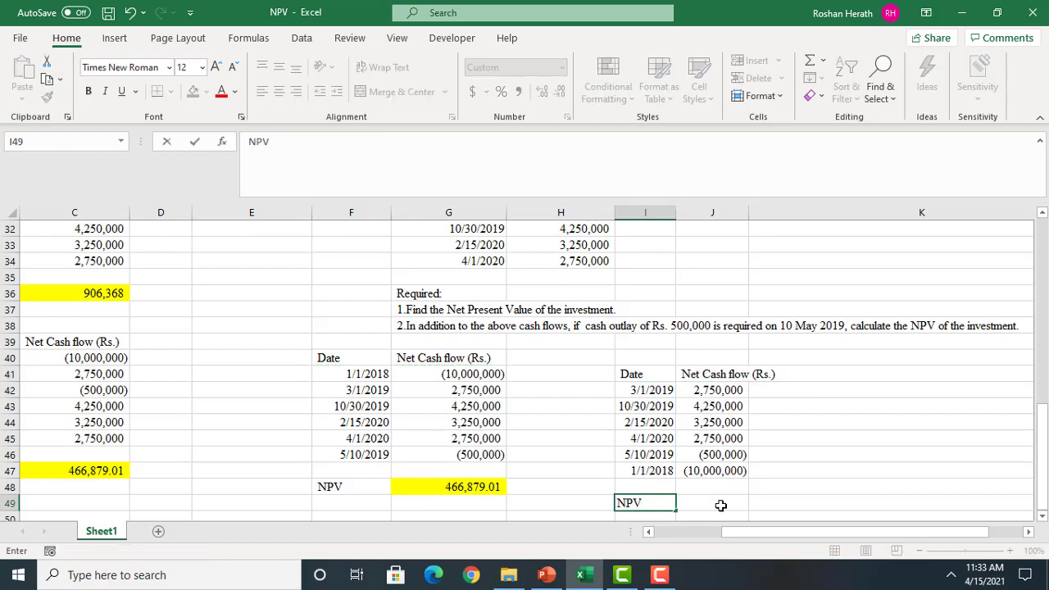
Start an XNPV function in J49 and open its function arguments dialog
click(720, 505)
text(=S)
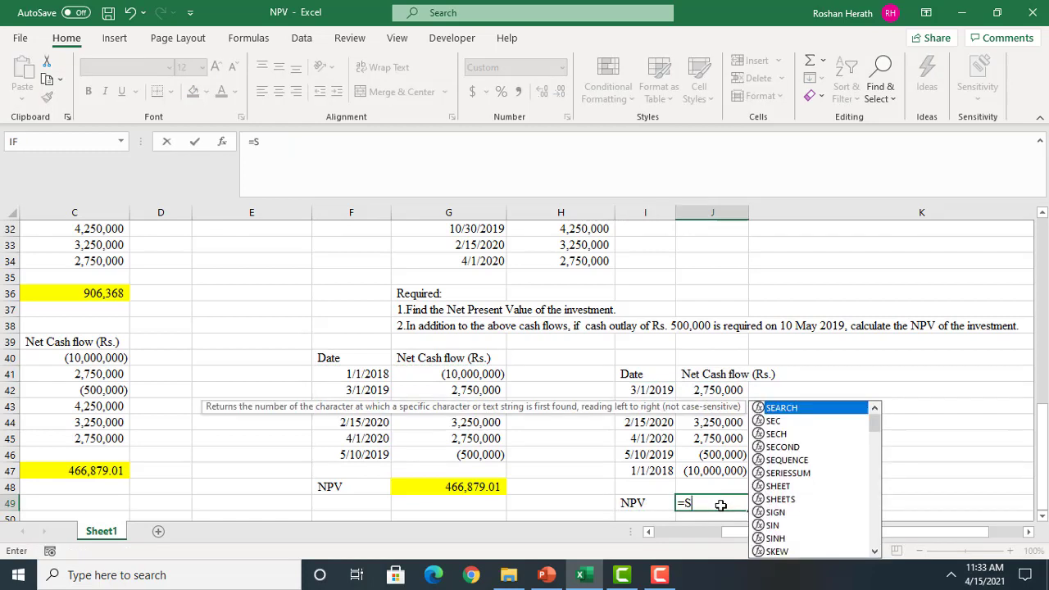
text(U)
key(BackSpace)
key(BackSpace)
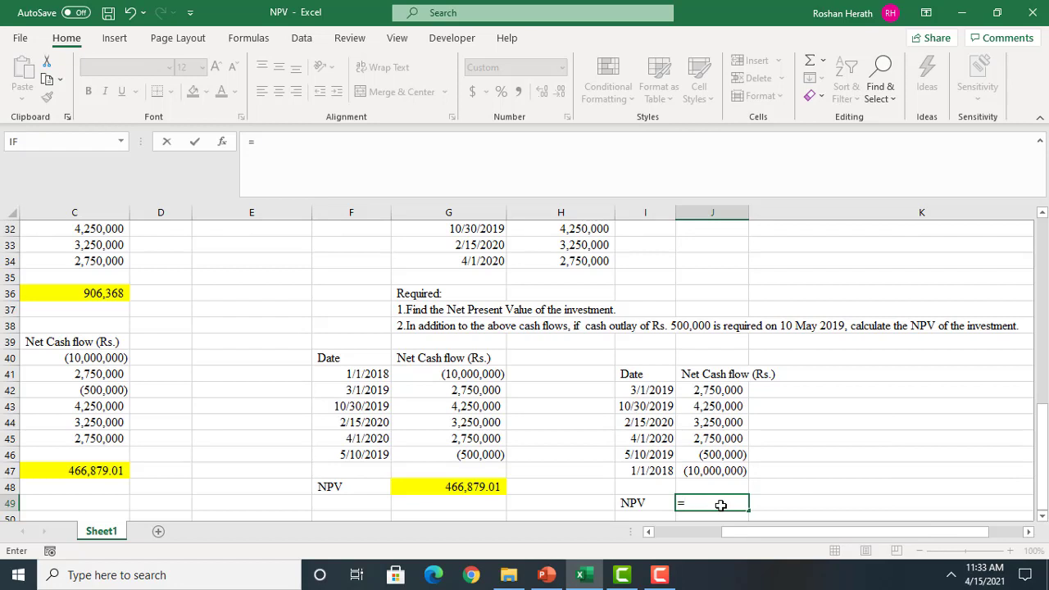
text(XN)
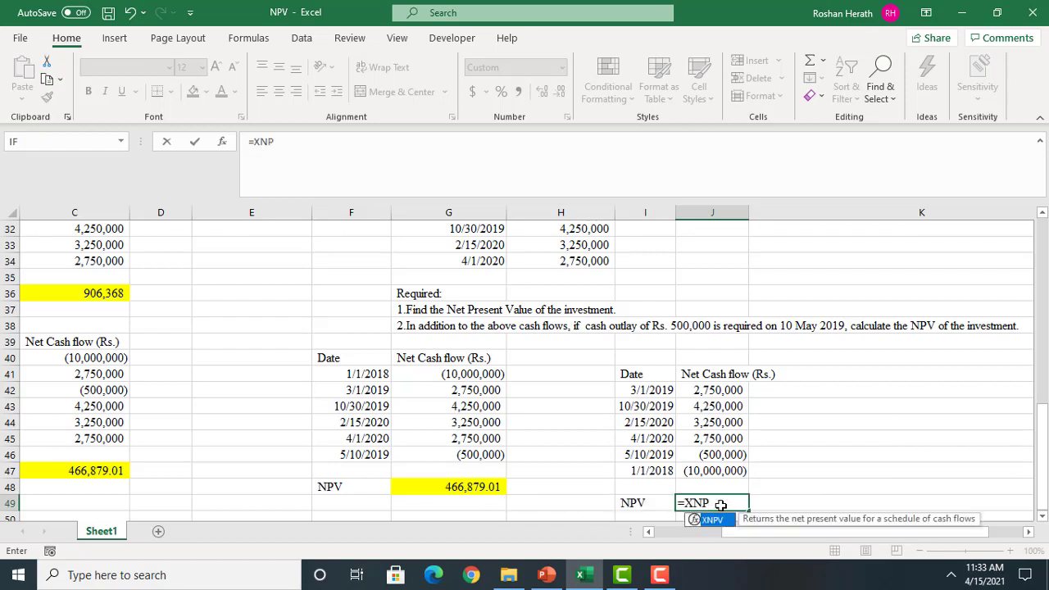
text(P)
double_click(715, 519)
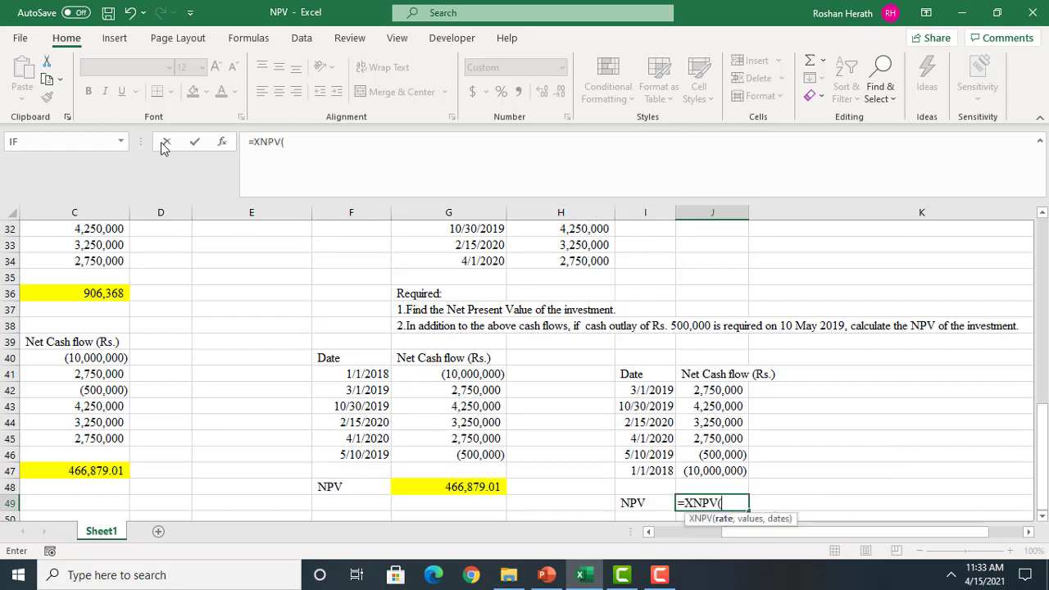
click(222, 142)
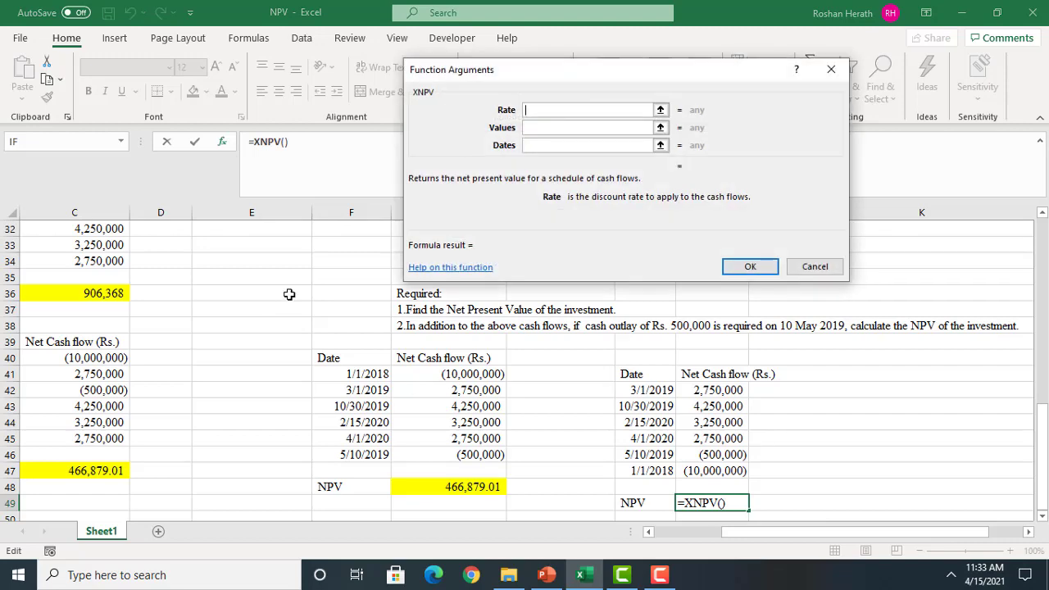
Set the XNPV Rate argument to the 10% discount rate cell as the absolute reference $C$27
drag(733, 532, 643, 532)
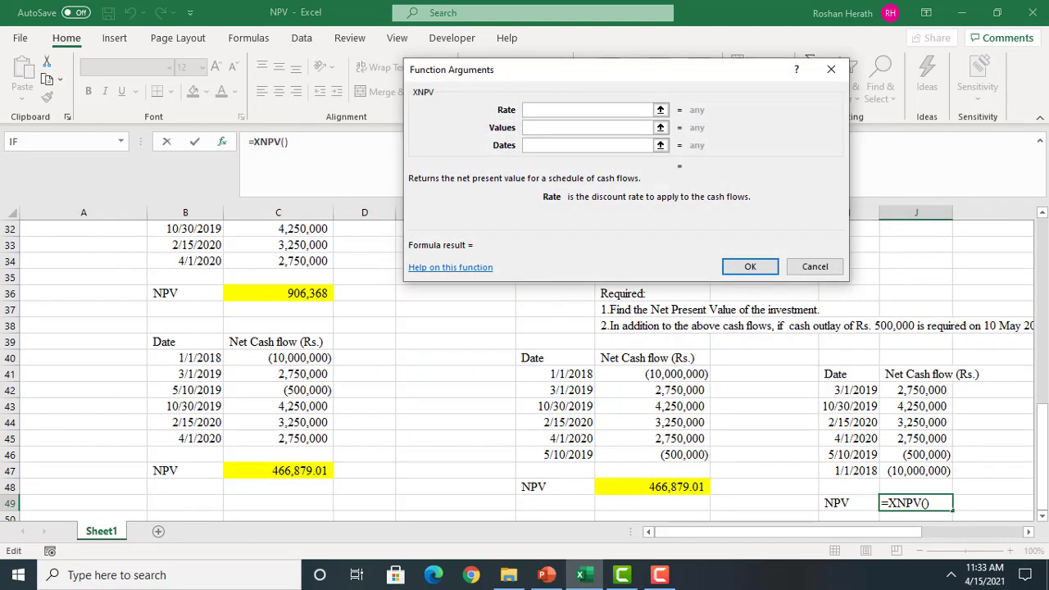
drag(1042, 435, 967, 393)
click(300, 270)
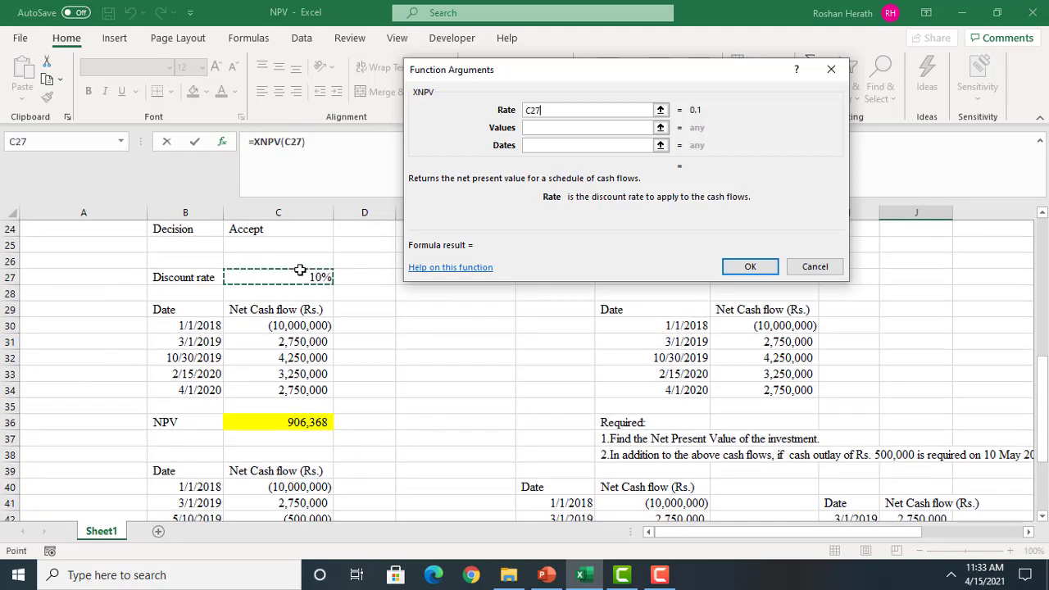
key(F4)
scroll(424, 299, down, 5)
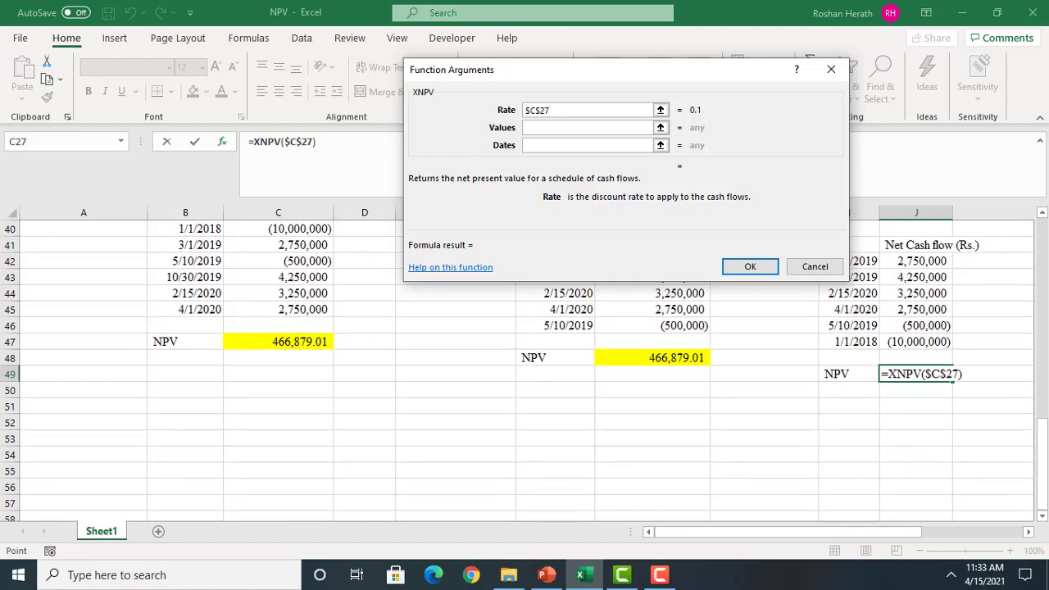
drag(1043, 482, 1043, 452)
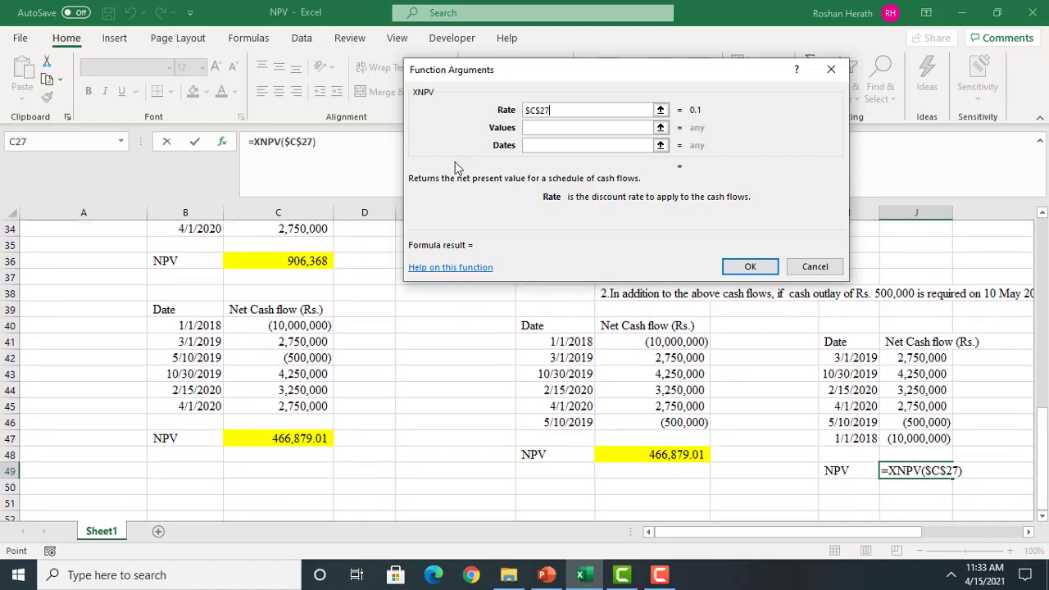
Set the XNPV Values to $J$42:$J$47 and Dates to I42:$I$47, and accept the formula in J49
click(560, 127)
drag(902, 357, 911, 434)
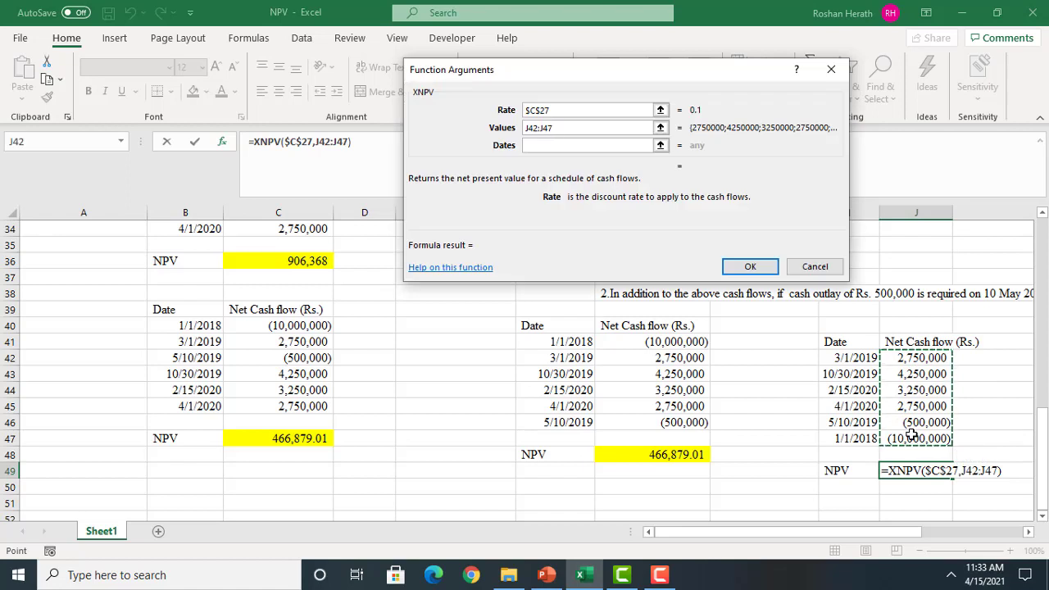
key(F4)
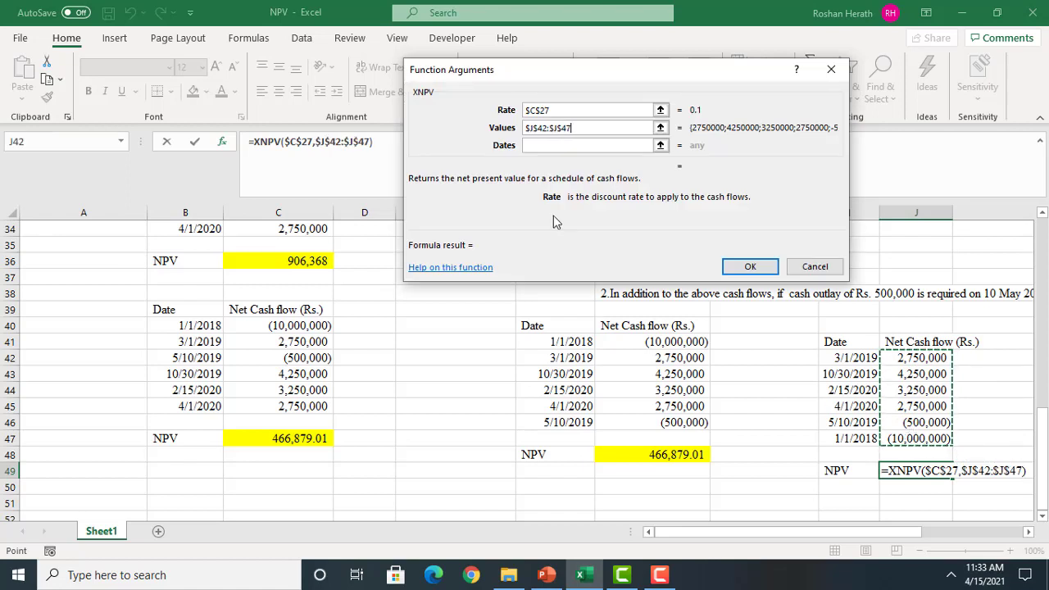
click(530, 144)
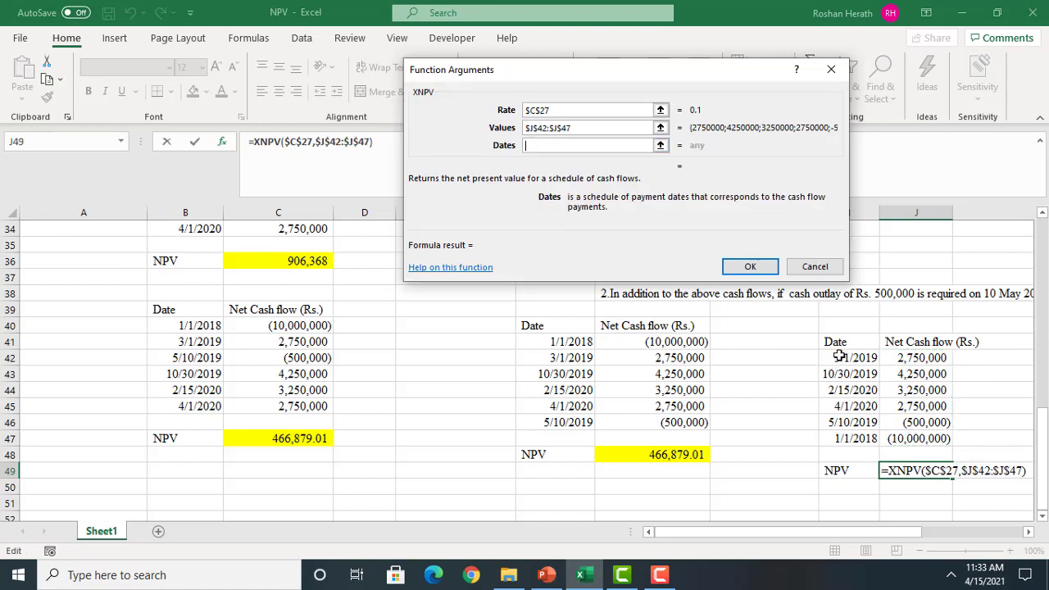
drag(839, 358, 827, 438)
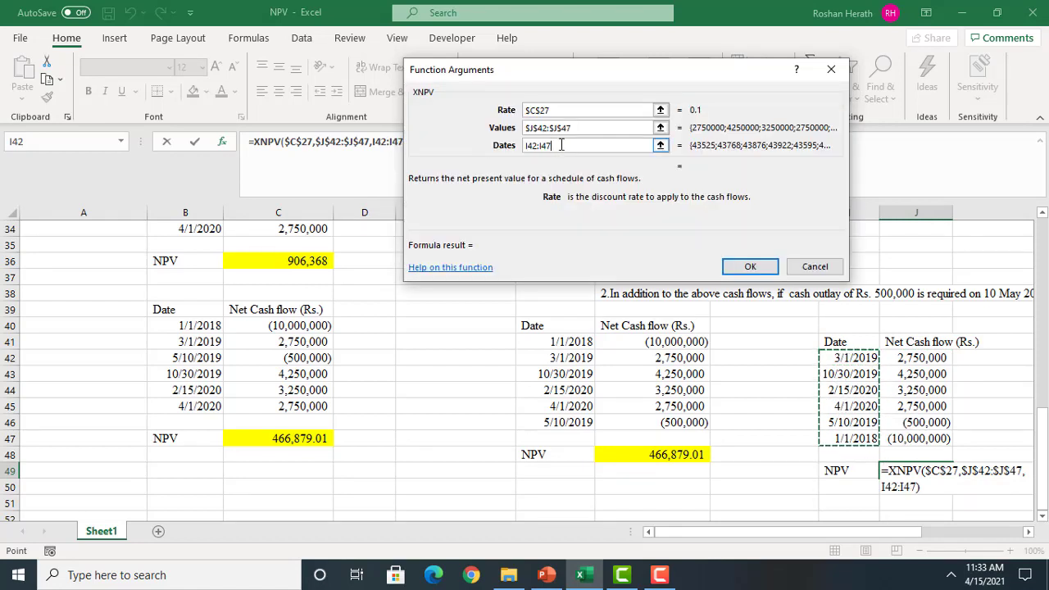
click(561, 145)
key(F4)
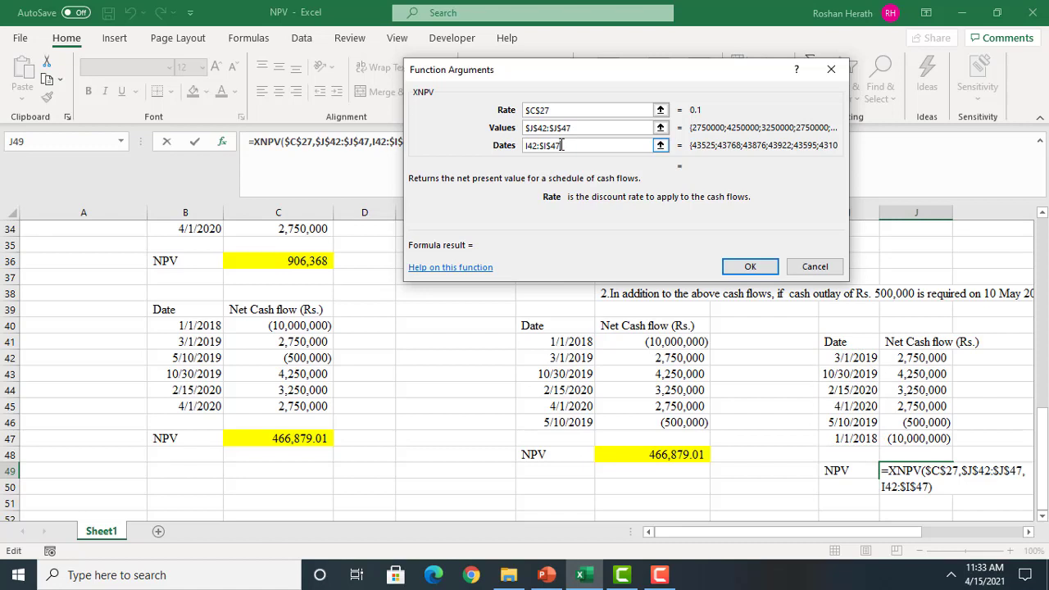
click(742, 267)
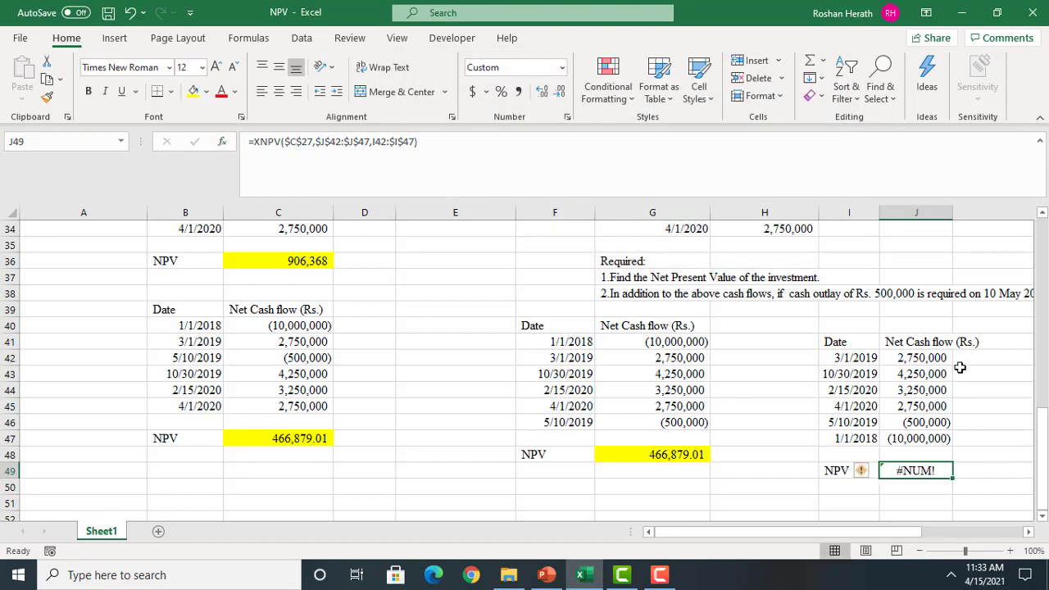
Autofit column J so the Net Cash flow (Rs.) heading fits within it
double_click(953, 213)
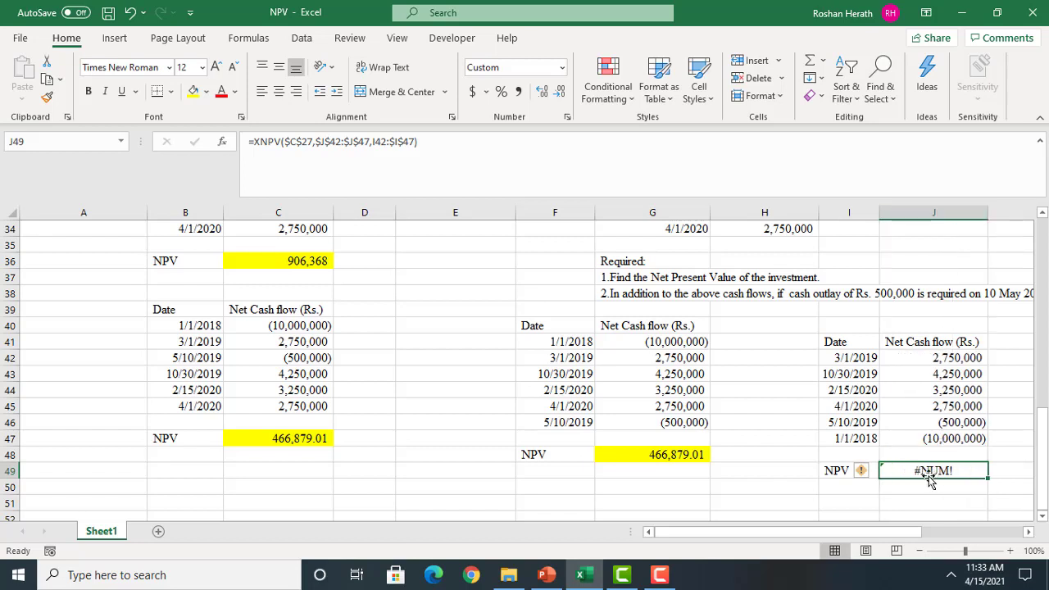
text(=)
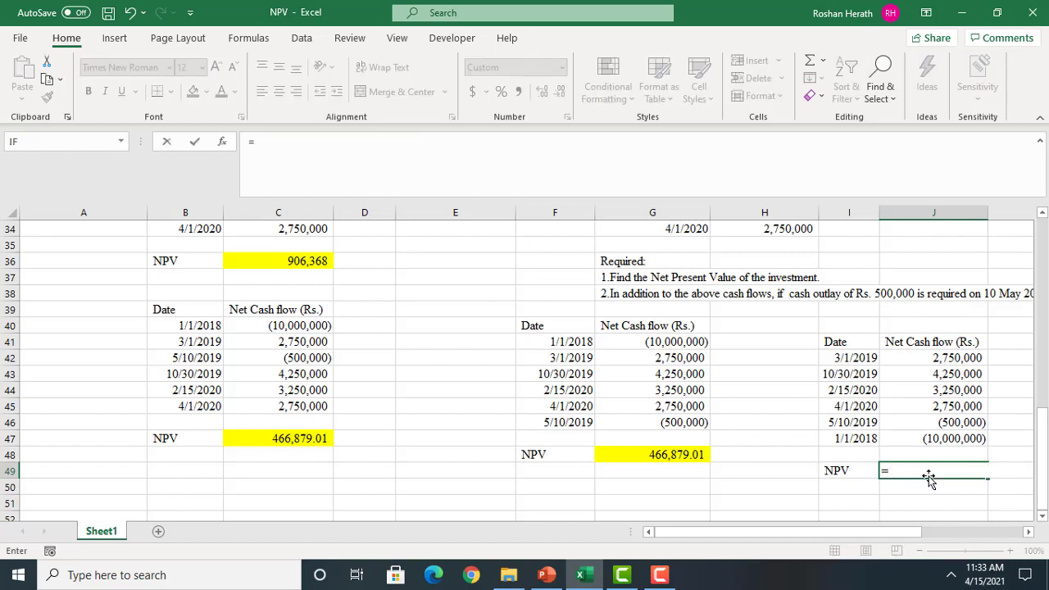
text(SUM)
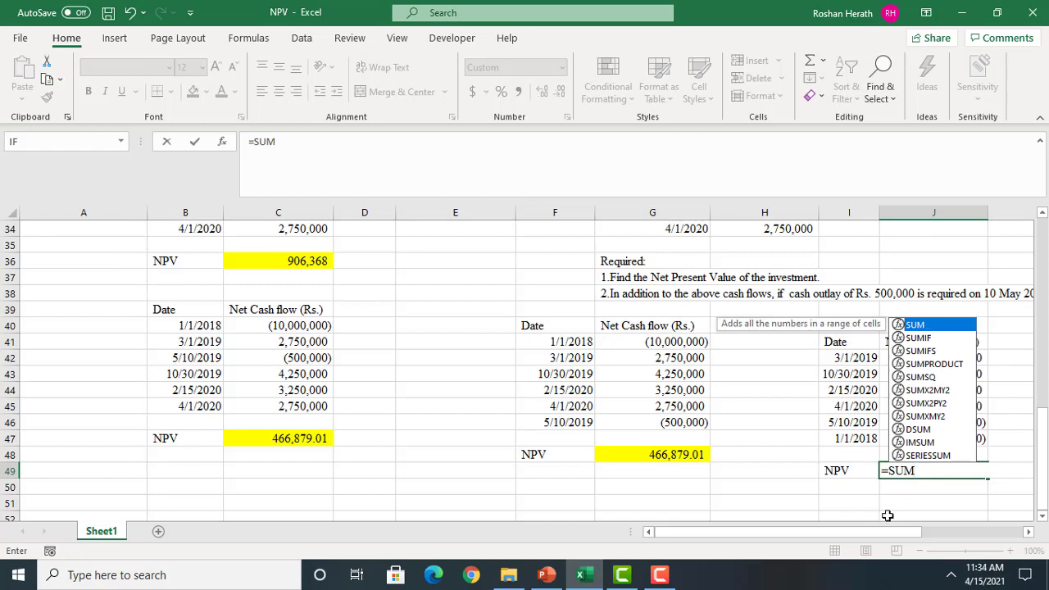
key(BackSpace)
key(BackSpace)
key(BackSpace)
key(BackSpace)
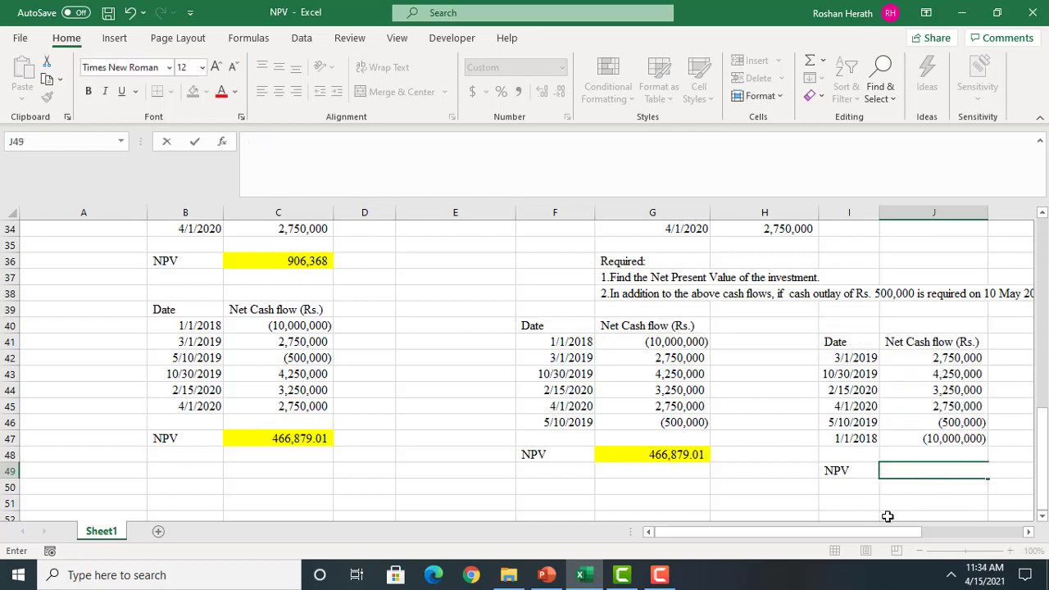
Start an XNPV function in J49, open its function arguments, and set the Rate to 0.1
text(=XN)
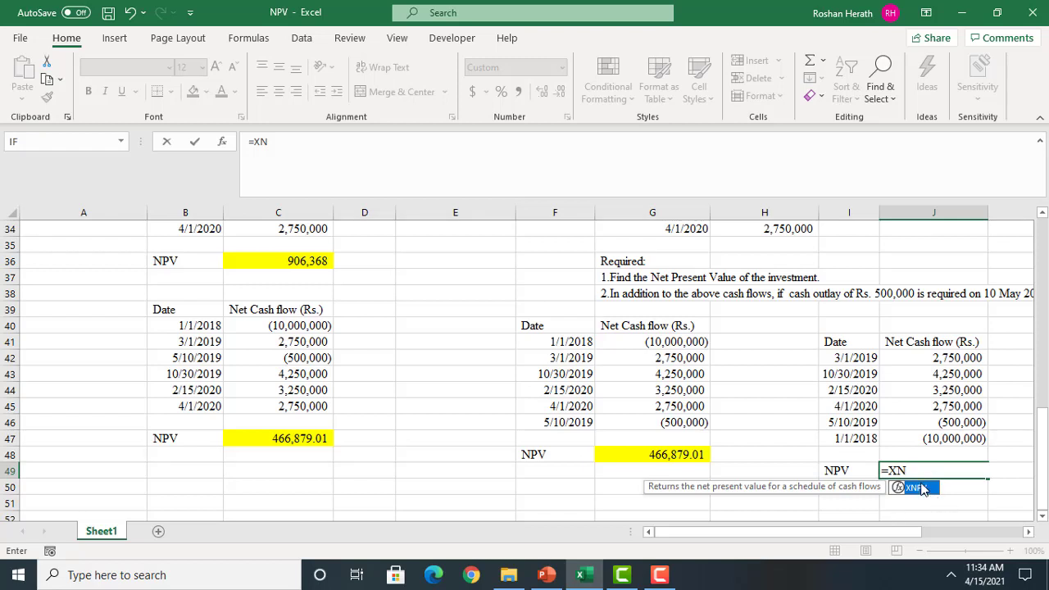
double_click(925, 489)
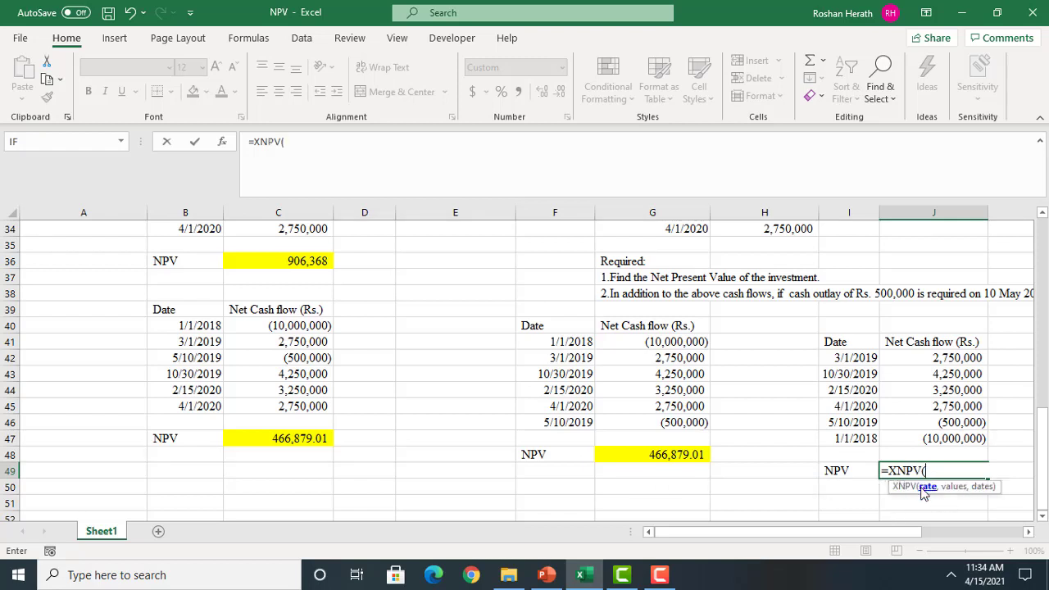
click(228, 143)
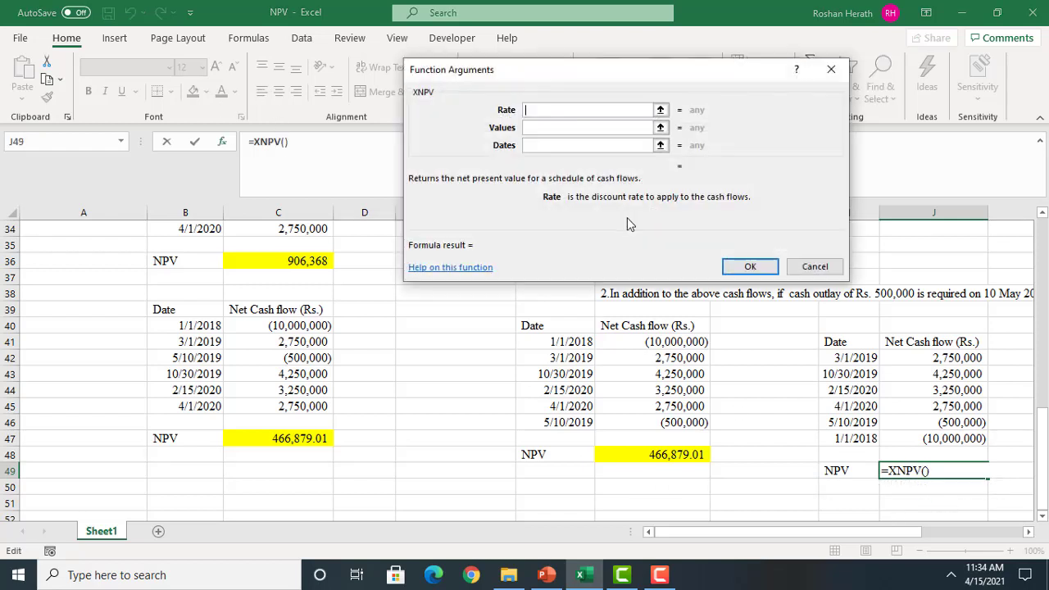
text(0.1)
Set the XNPV Values to $J$42:$J$47 and Dates to $I$42:$I$47, and accept the formula in J49
click(574, 127)
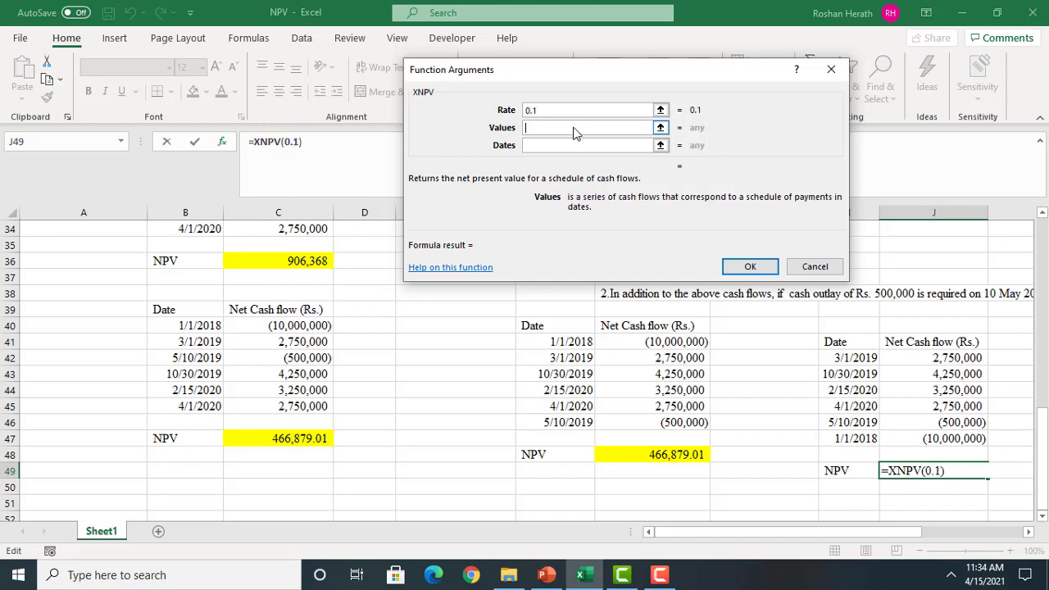
drag(931, 358, 934, 437)
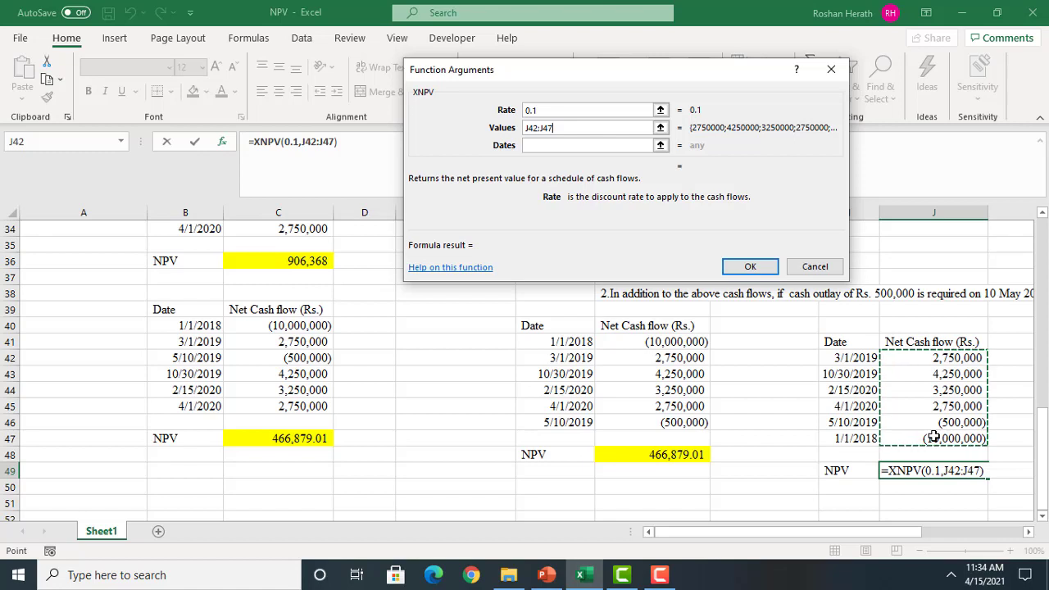
key(F4)
click(557, 145)
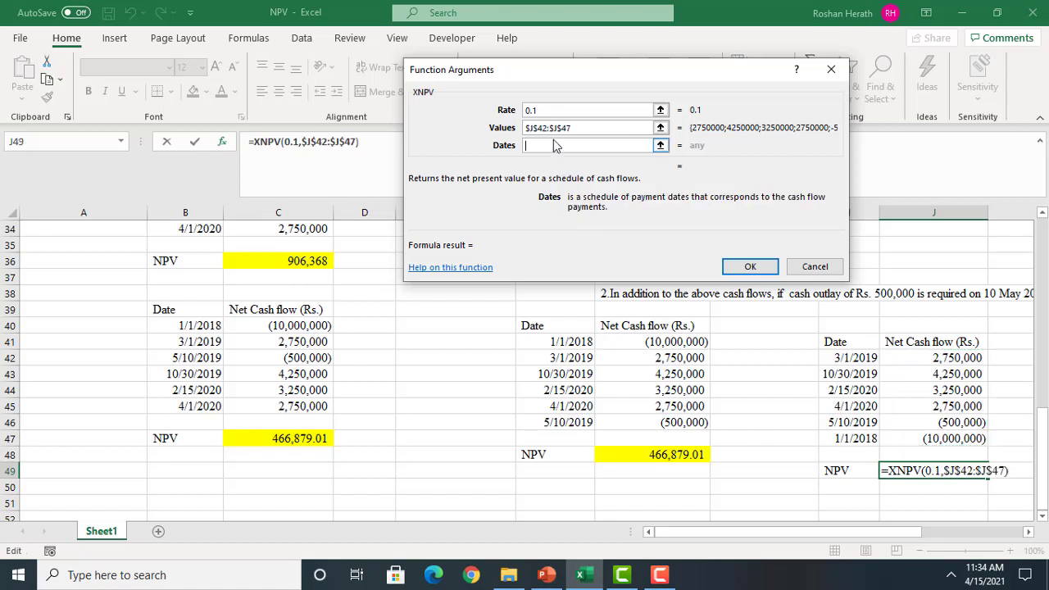
drag(844, 357, 842, 436)
key(F4)
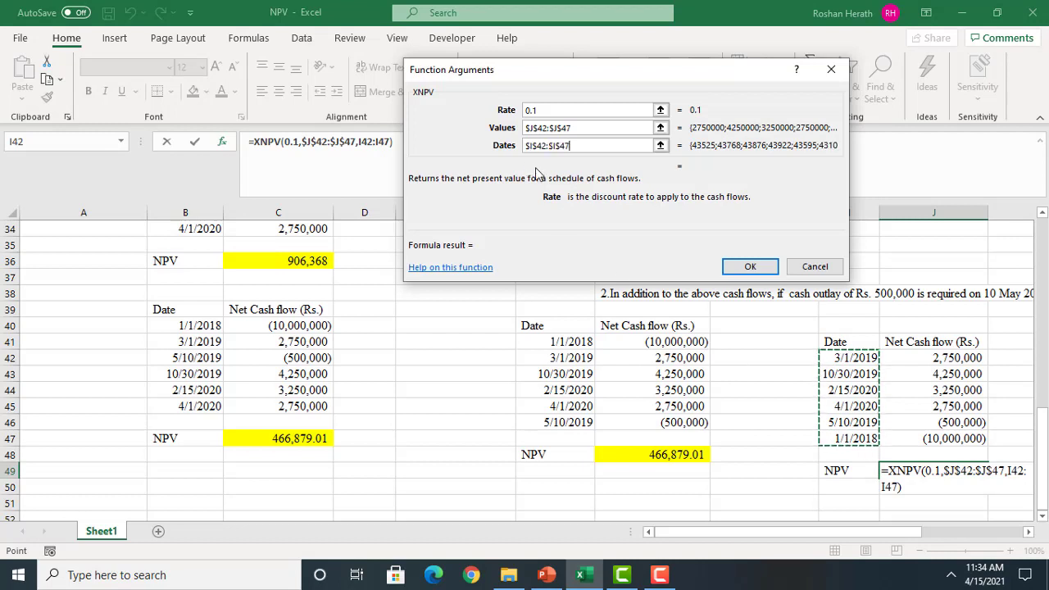
click(748, 269)
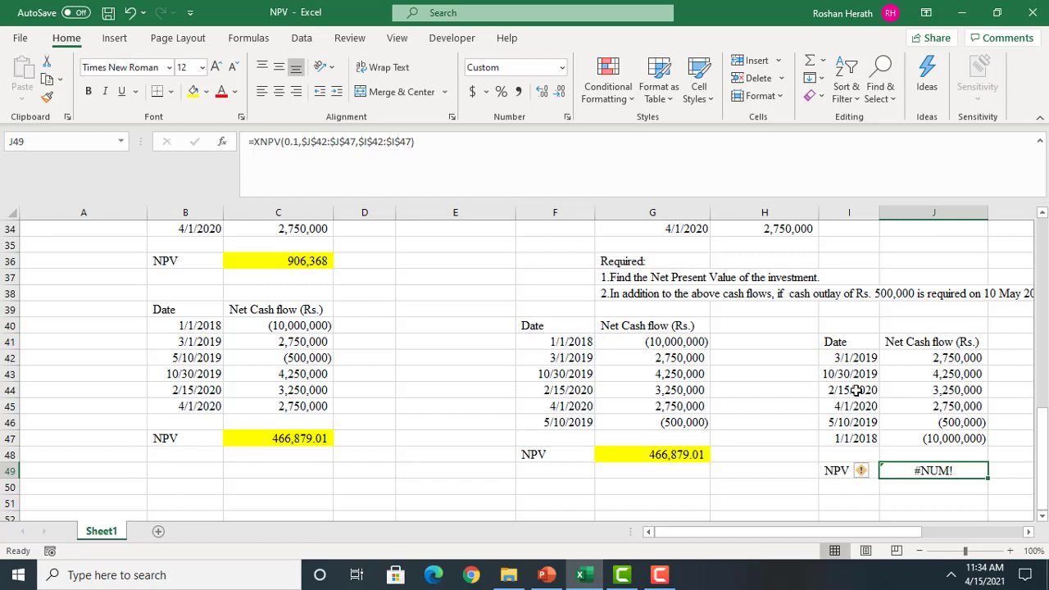
click(841, 344)
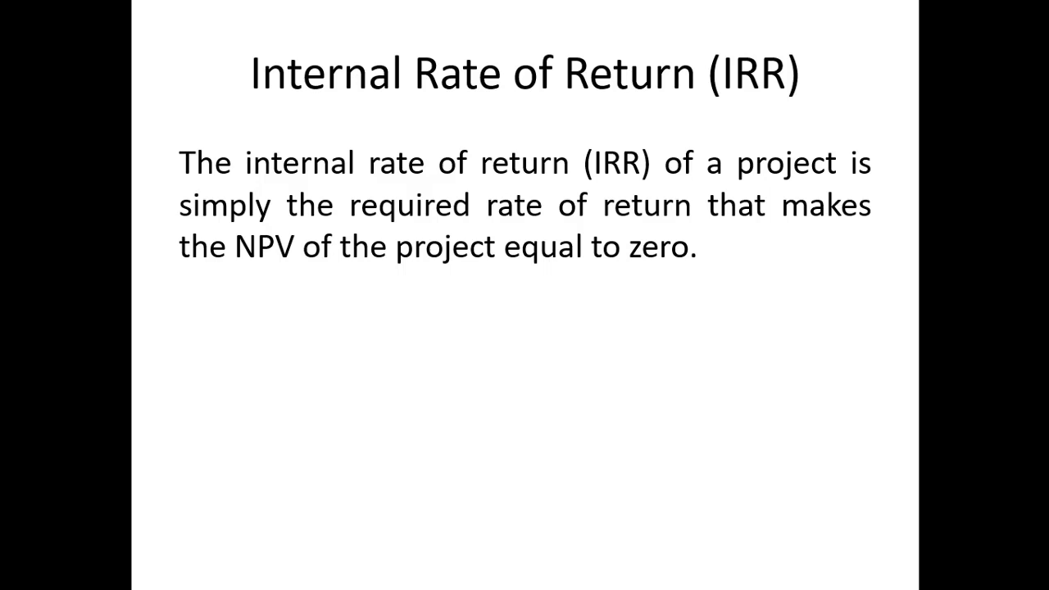
End the slide show and switch to the NPV workbook in Excel to review the discounted cash flow table for the 10,000,000 investment
key(Escape)
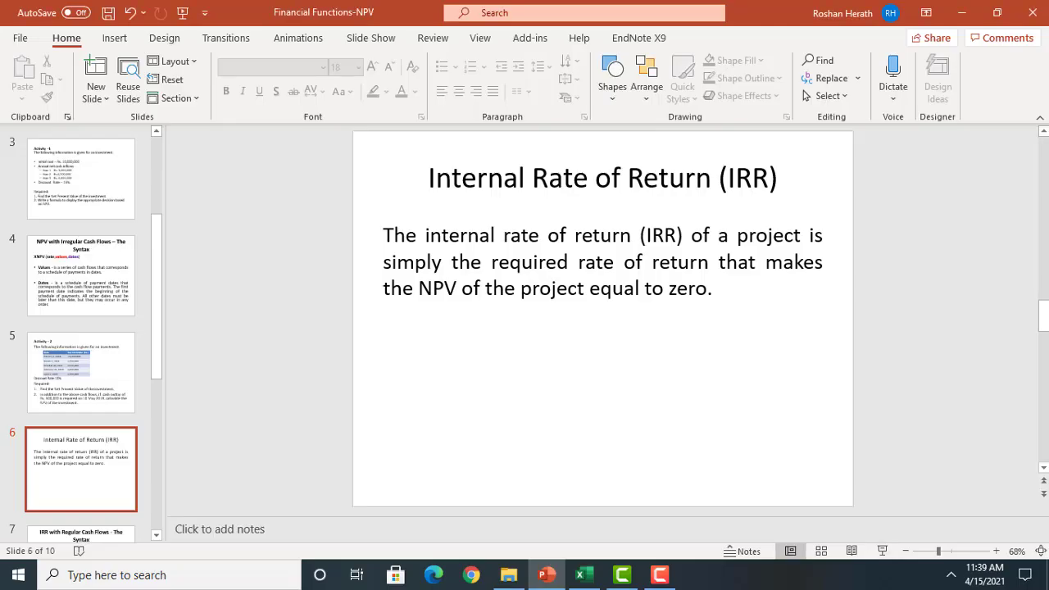
click(584, 571)
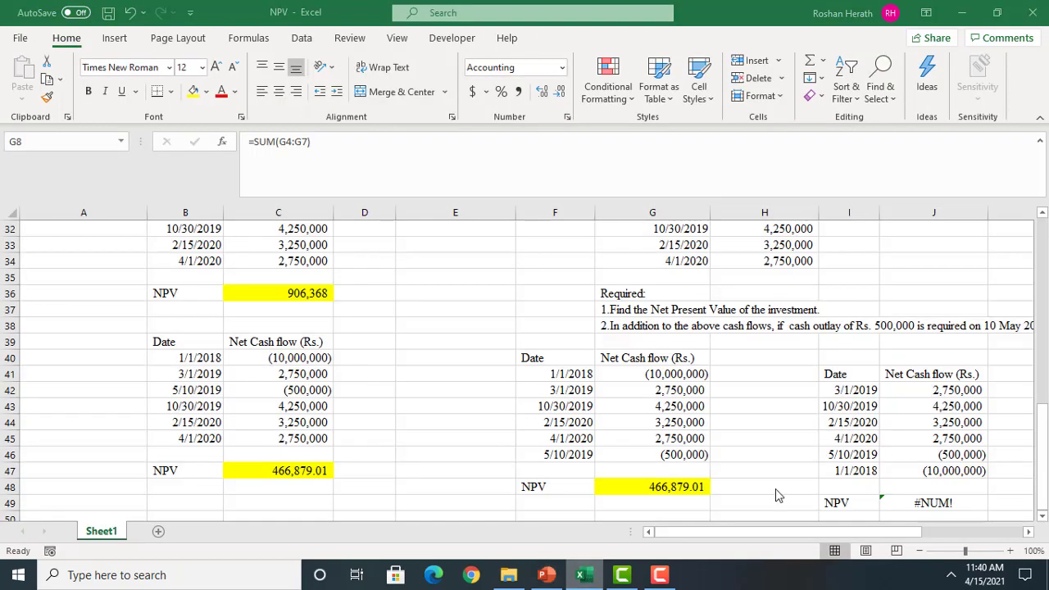
drag(1045, 423, 1044, 229)
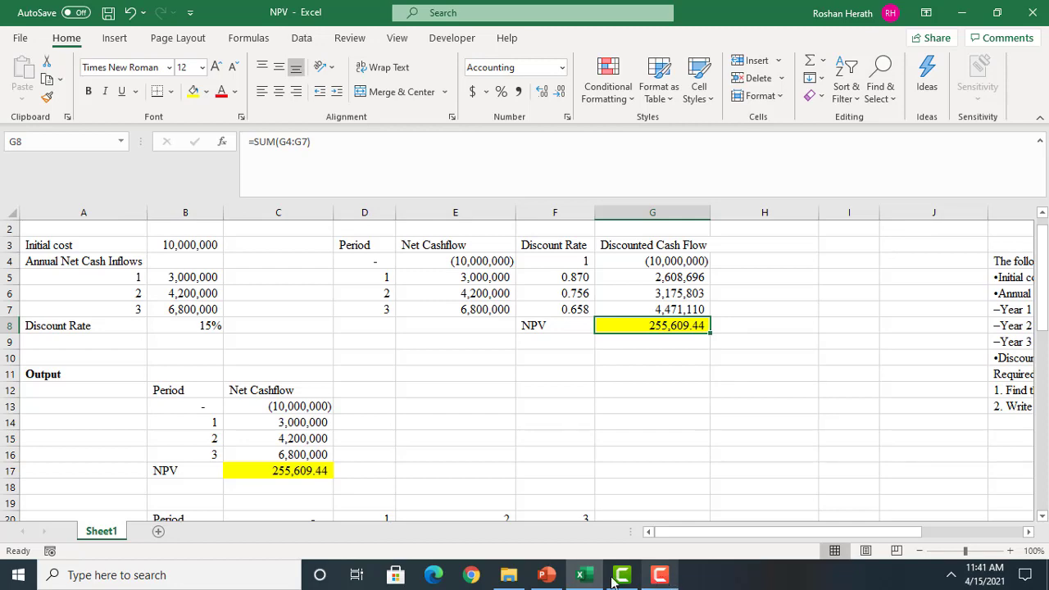
Present the Internal Rate of Return (IRR) definition slide full screen in PowerPoint, and return to the NPV workbook in Excel
click(545, 575)
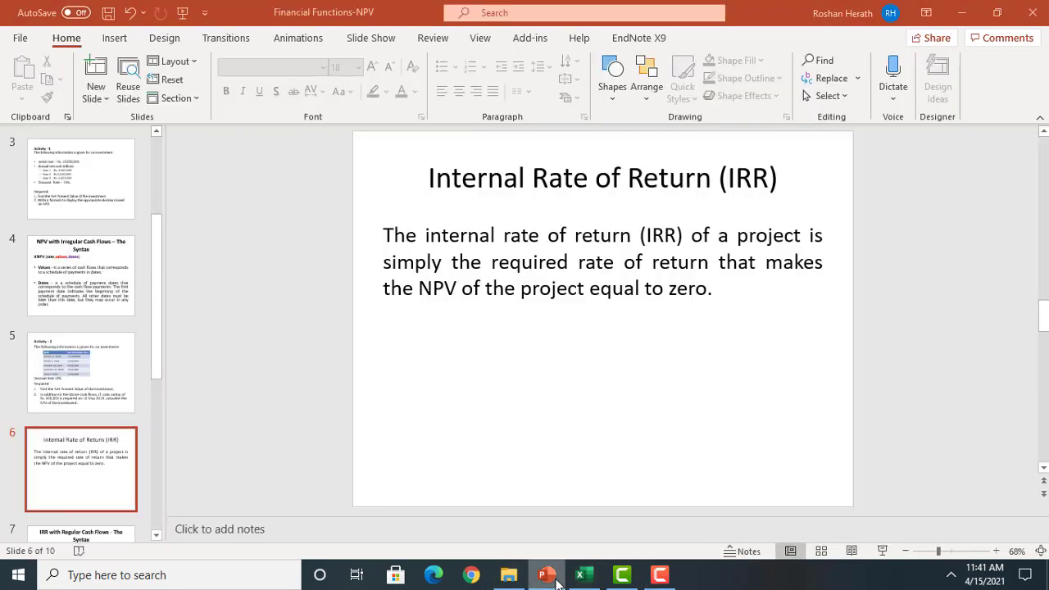
click(884, 551)
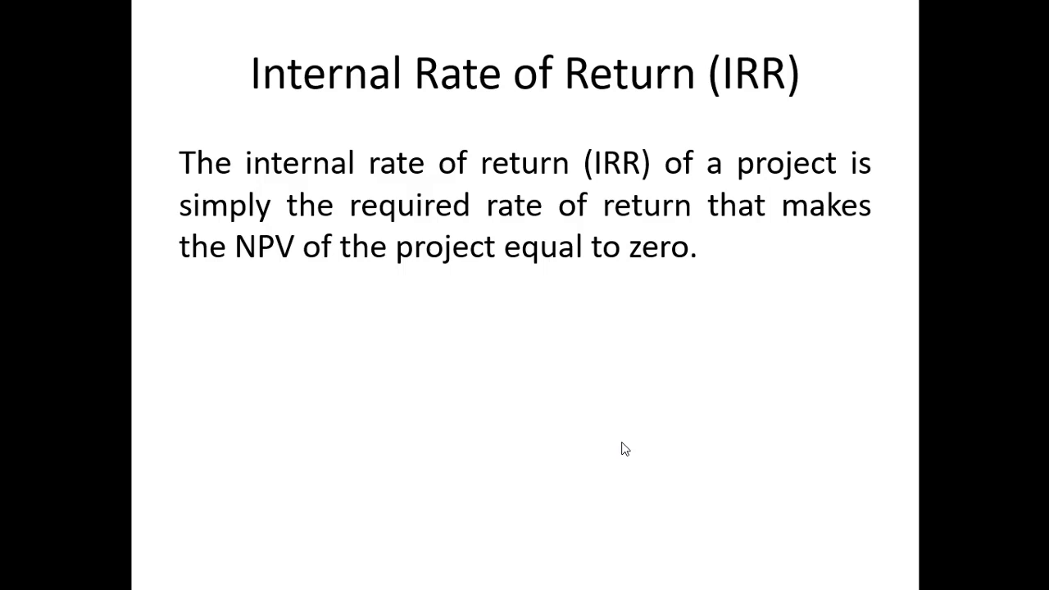
key(Escape)
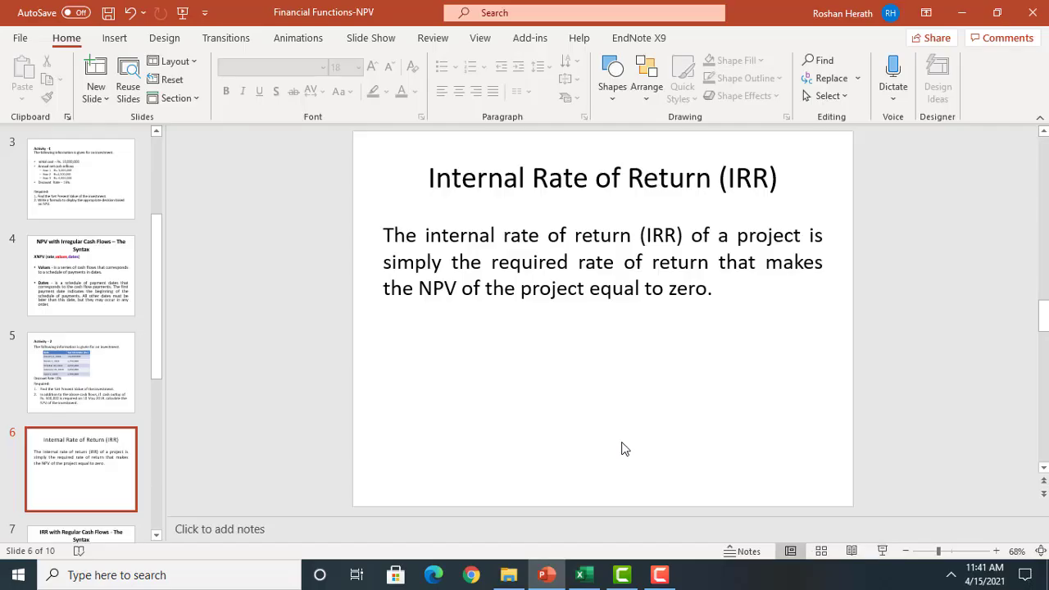
click(582, 575)
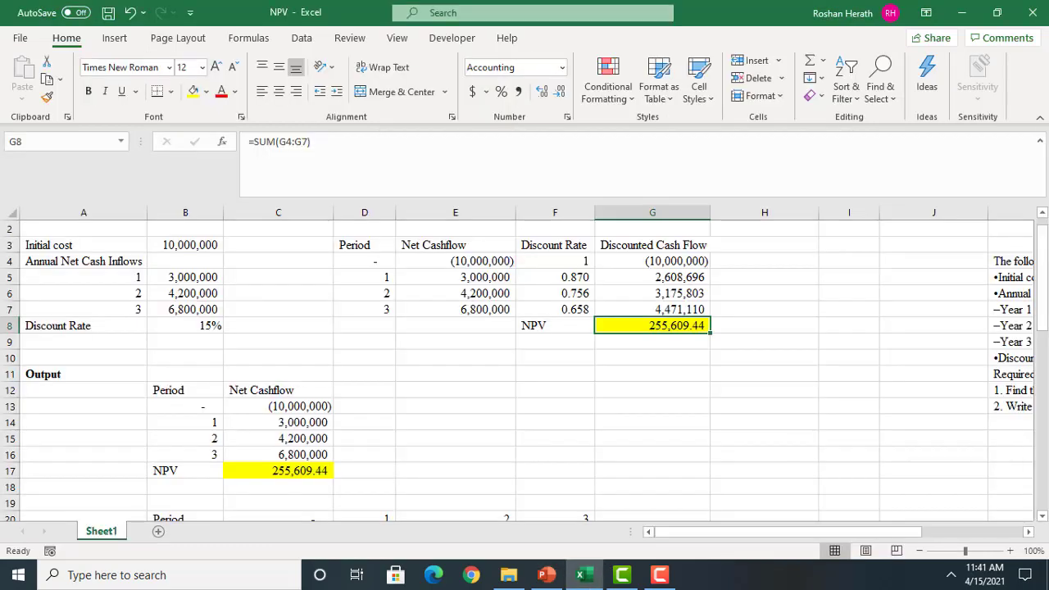
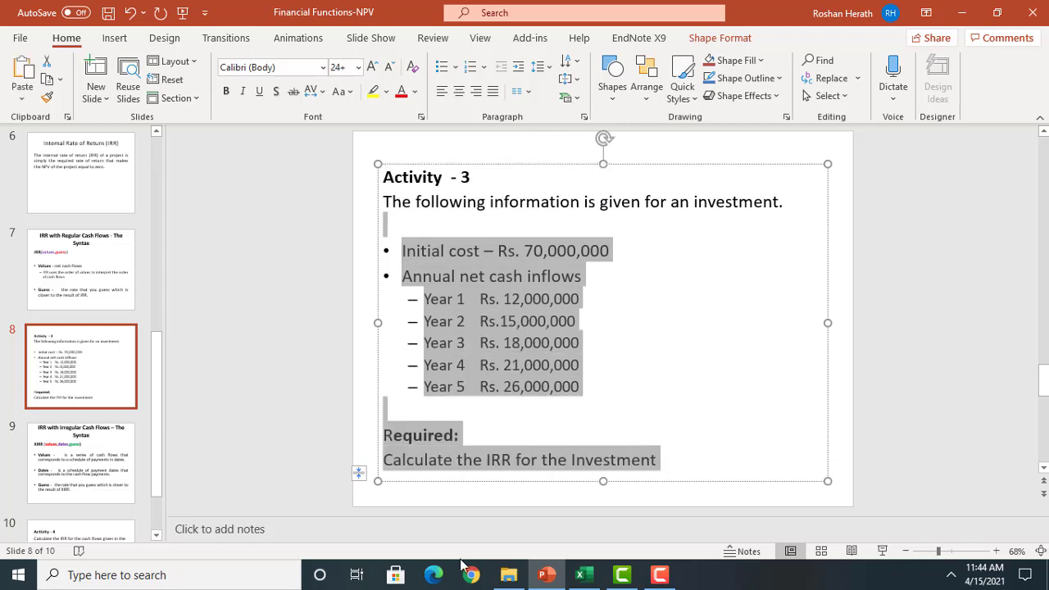
Switch to the NPV workbook in Excel and paste the copied Activity 3 text at F53, matching the destination formatting
click(583, 577)
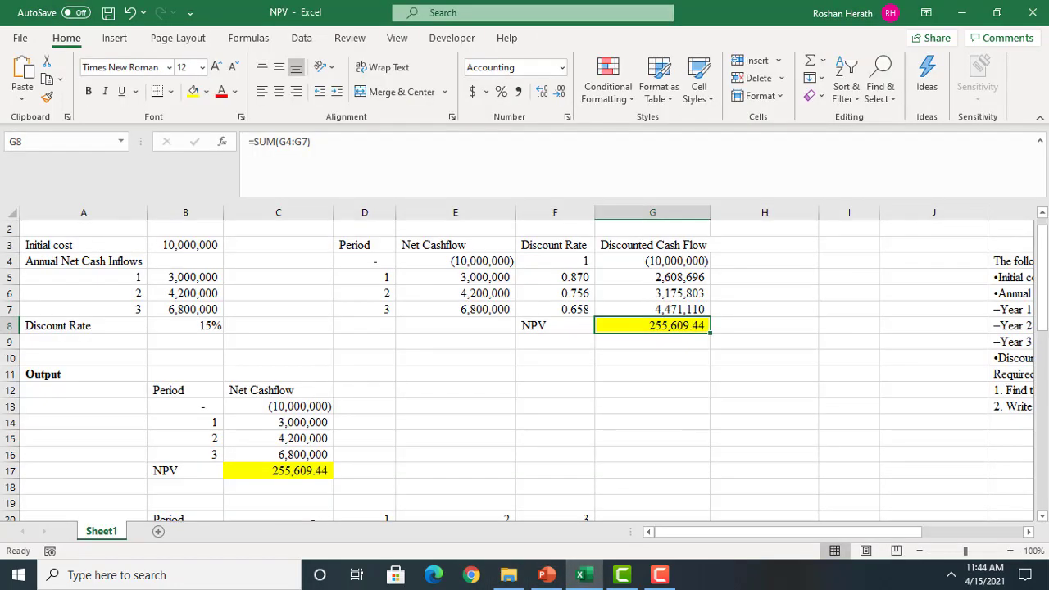
click(1043, 480)
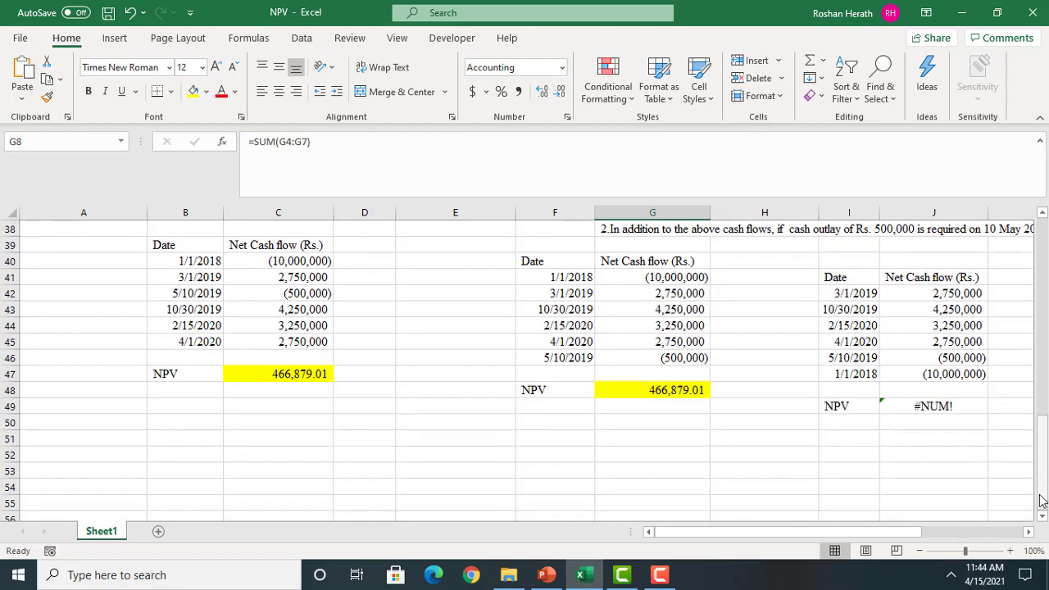
click(1042, 516)
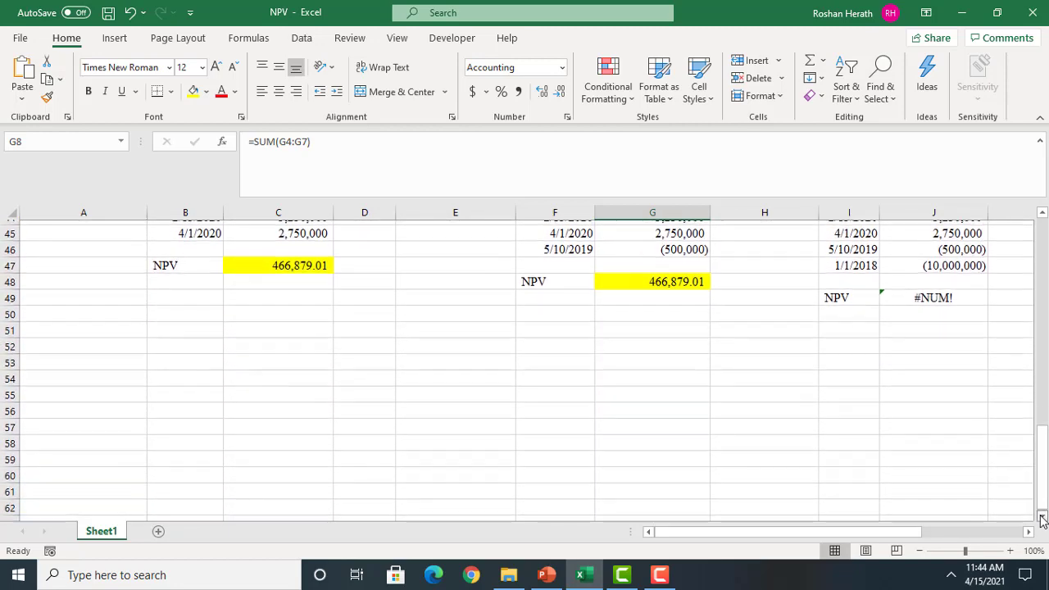
click(571, 360)
right_click(571, 359)
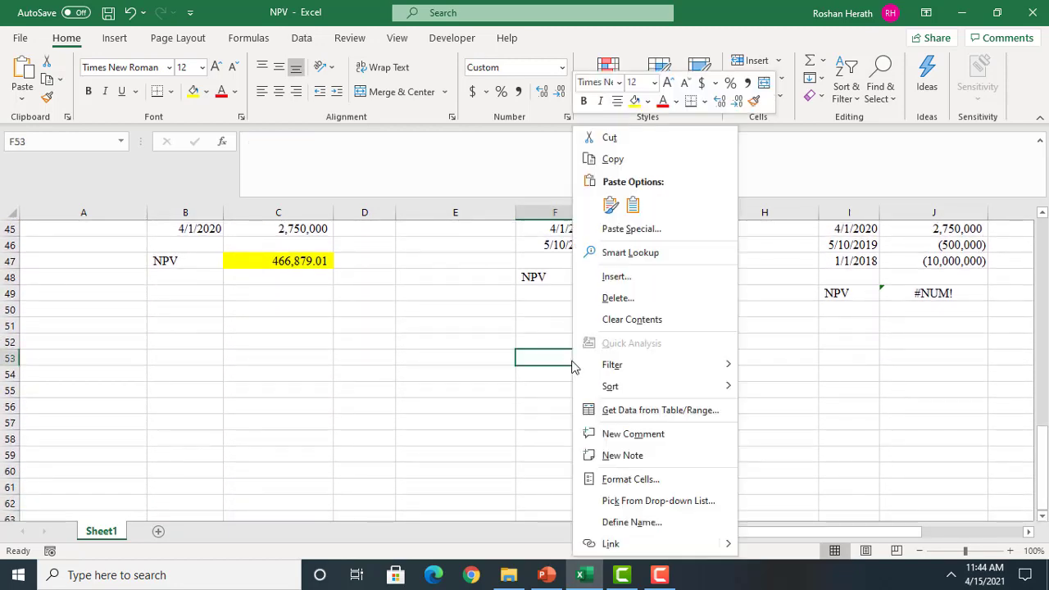
click(632, 205)
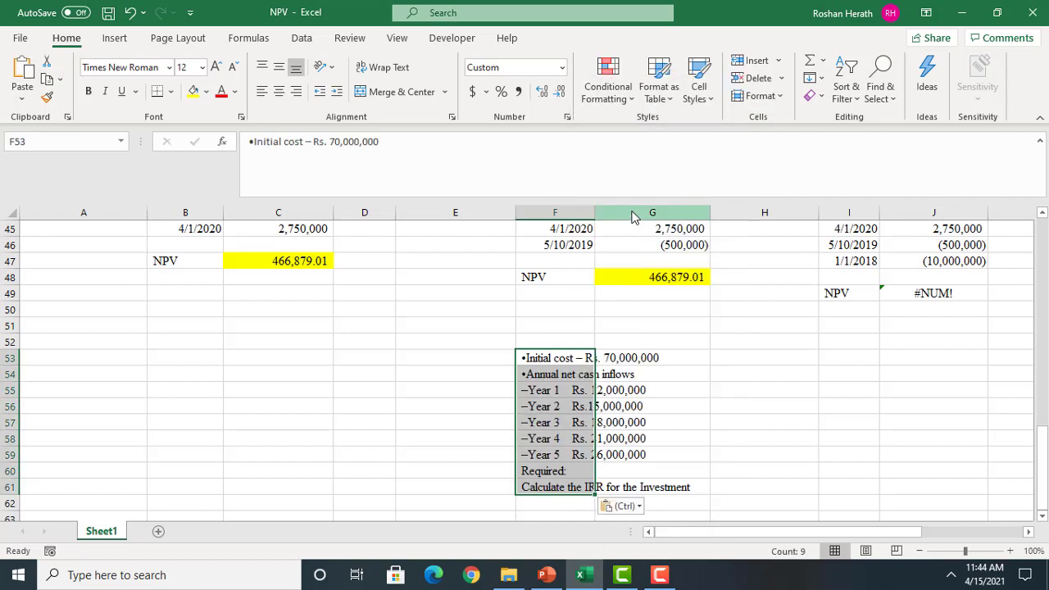
Enter the headings Period in B53 and Net Cashflow in C53 for the new investment table
click(347, 415)
click(123, 377)
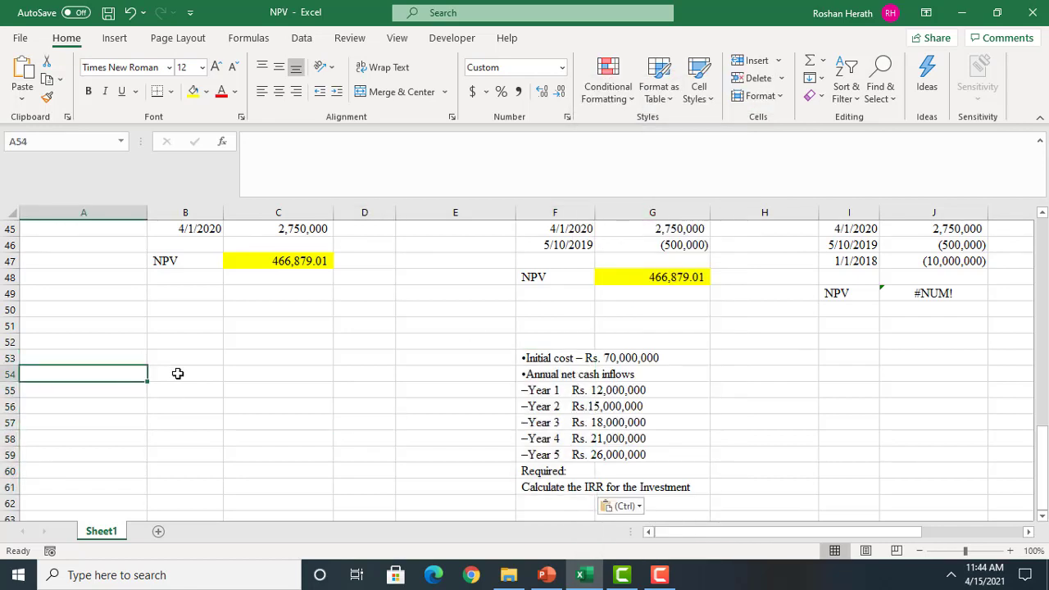
click(167, 360)
text(p)
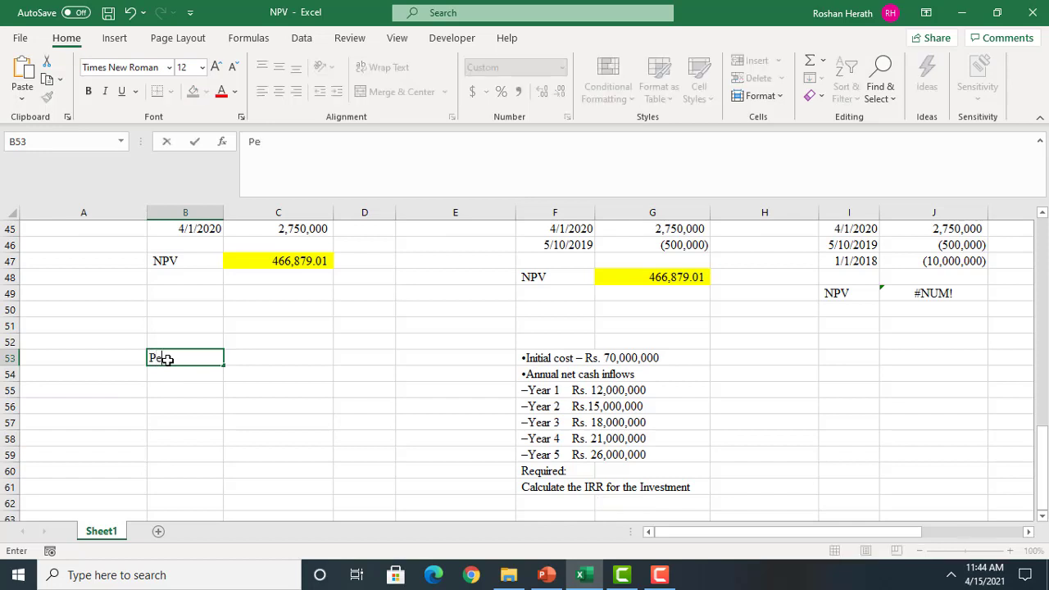
click(271, 362)
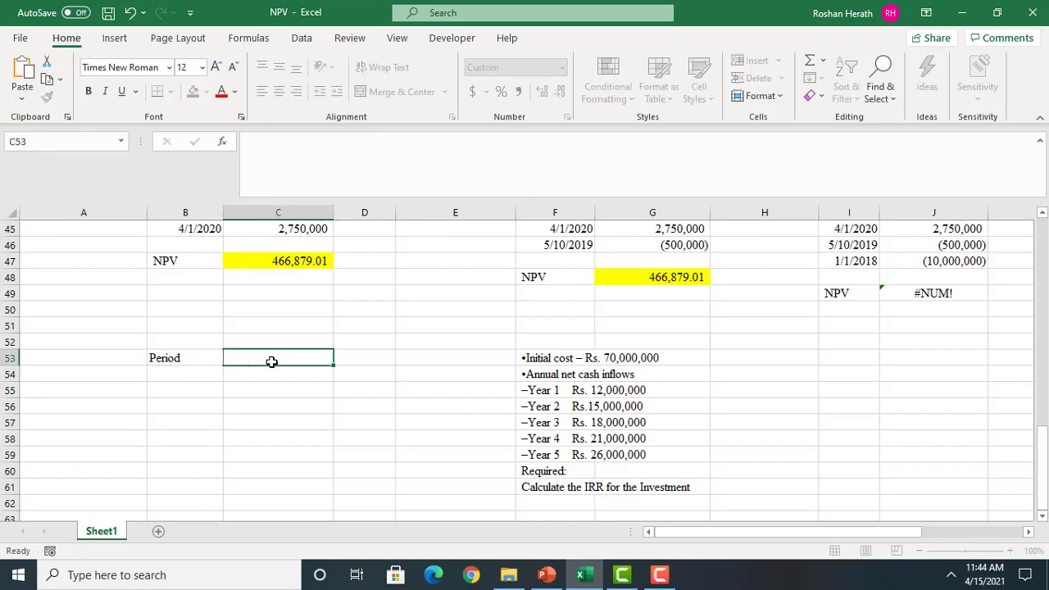
text(Cashflow)
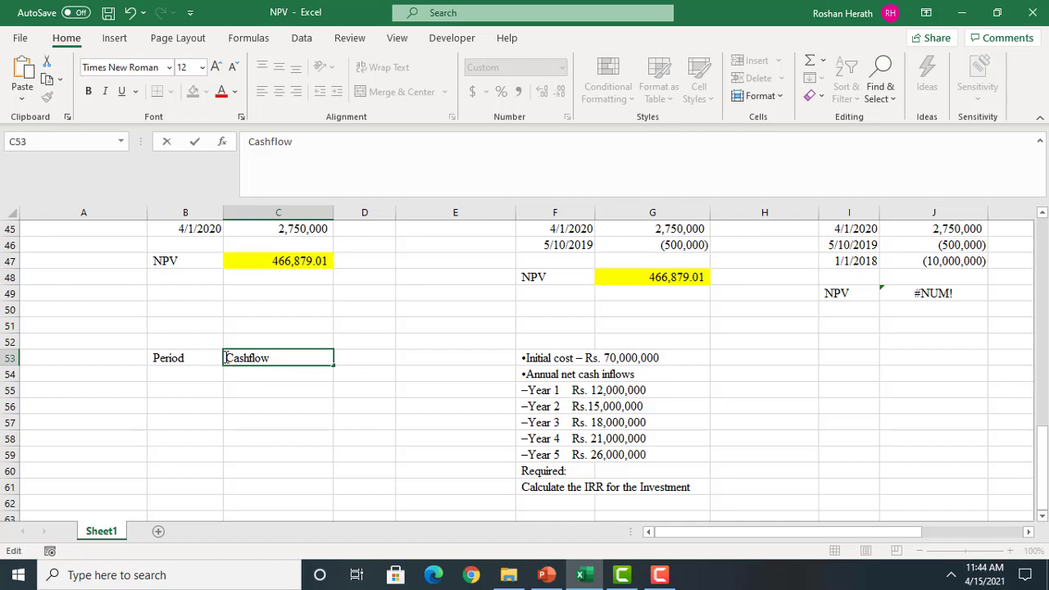
text(Net)
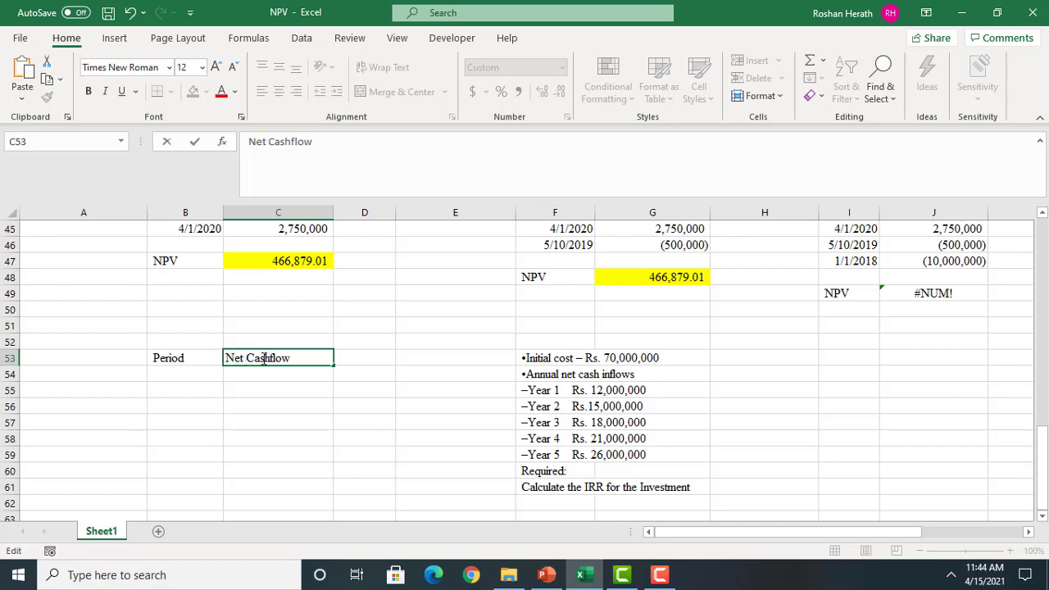
Number the periods from 0 to 5 in cells B54:B59
click(185, 383)
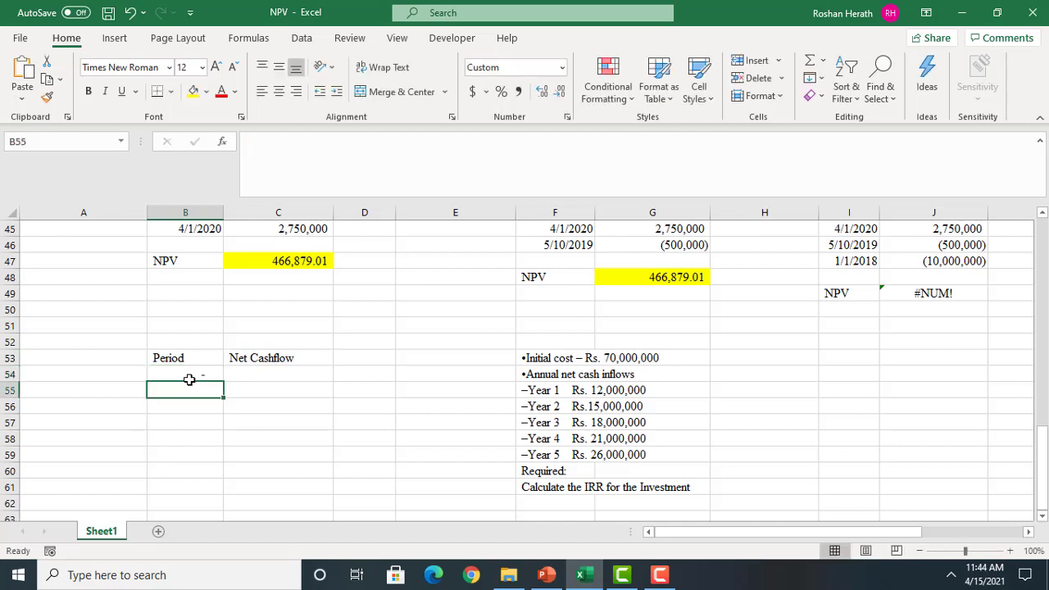
text(1)
key(Return)
text(2)
key(Return)
text(3)
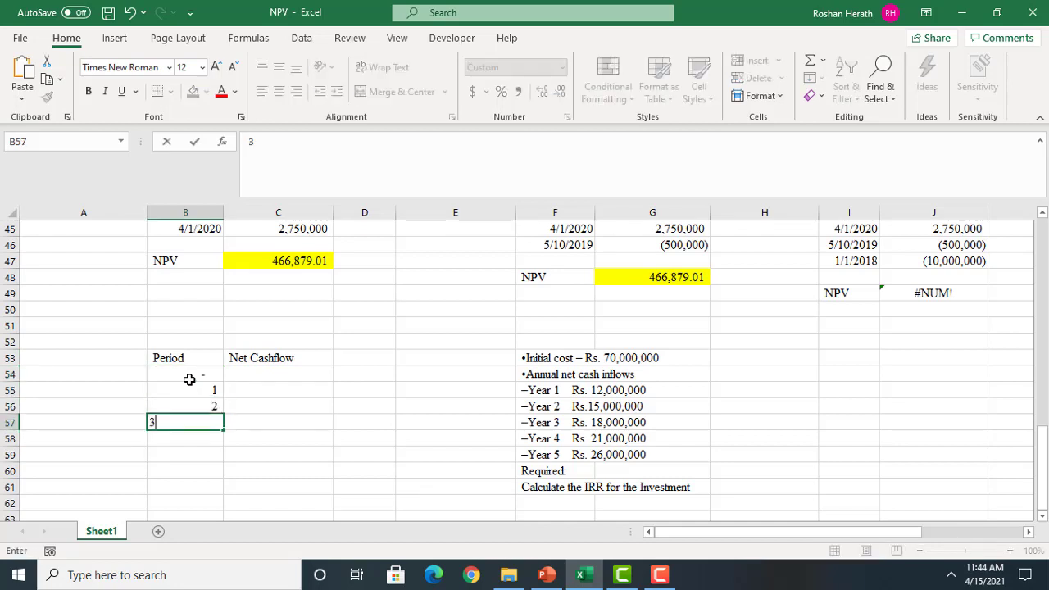
key(Return)
text(4)
key(Return)
text(5)
key(Return)
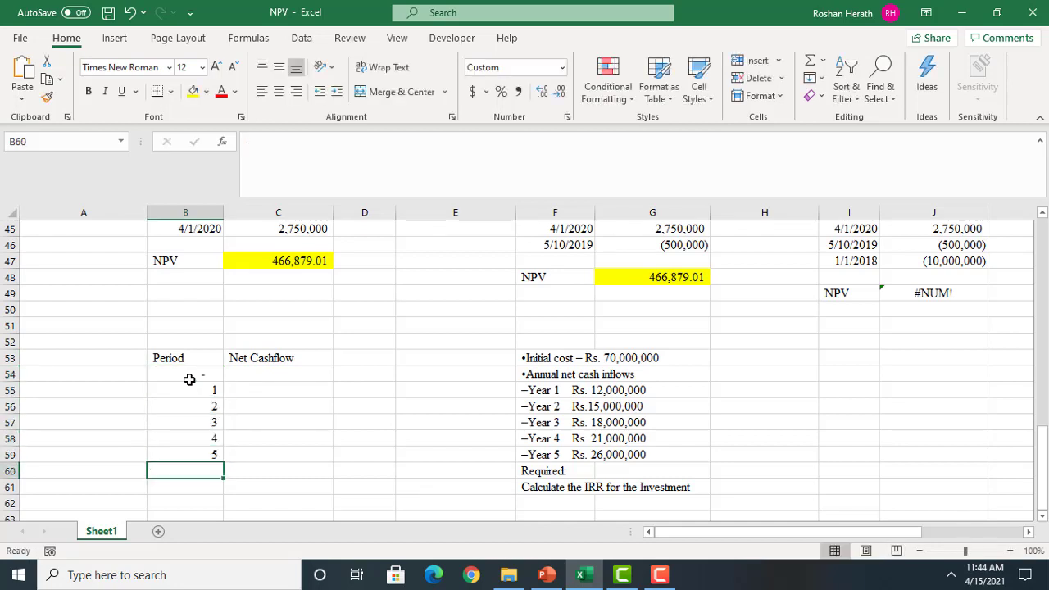
Enter the initial cost of -70,000,000 in C54 and the inflows 12,000,000 and 15,000,000 in C55 and C56
click(276, 374)
text(-70)
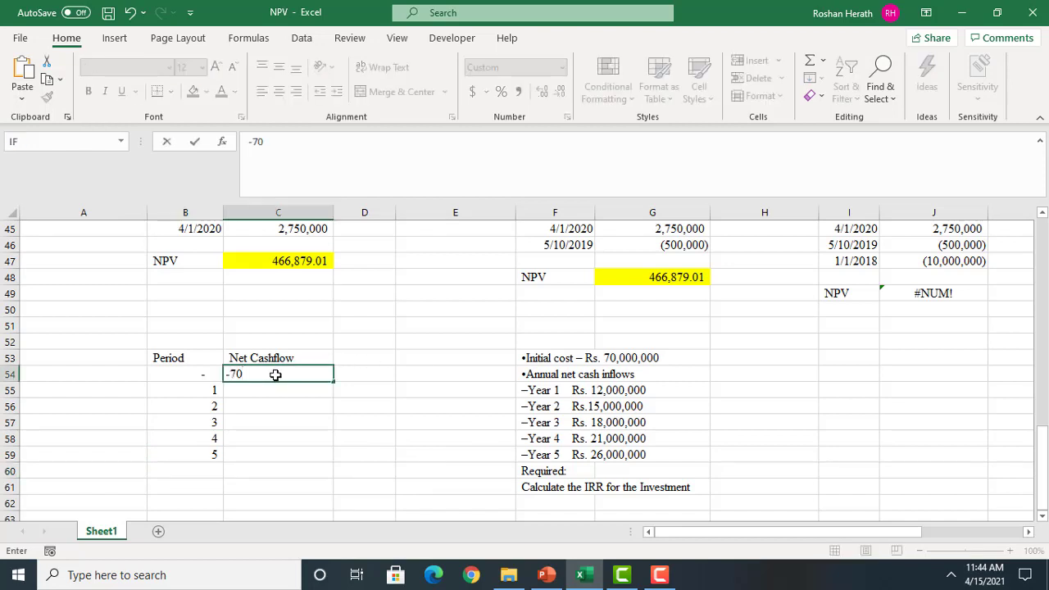
text(000000)
key(Return)
text(1)
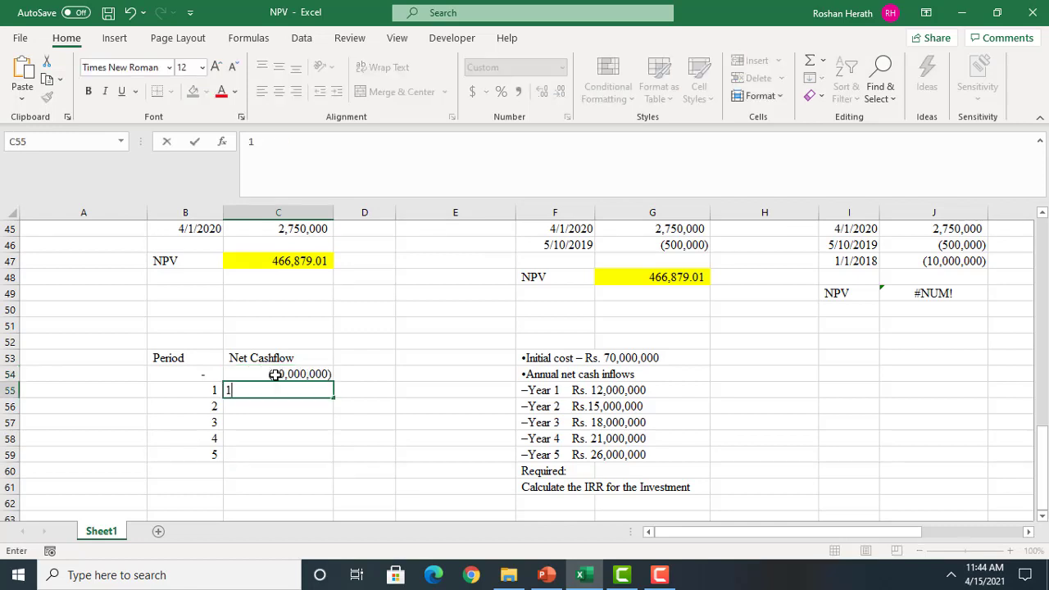
text(2,000,000000)
key(Return)
text(1)
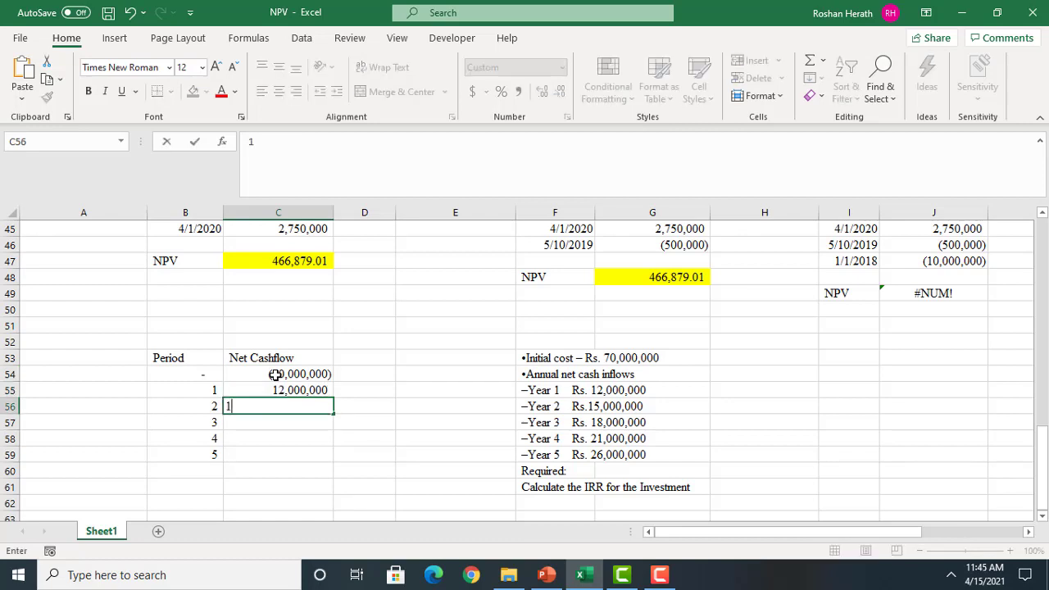
text(5,000,000)
key(Return)
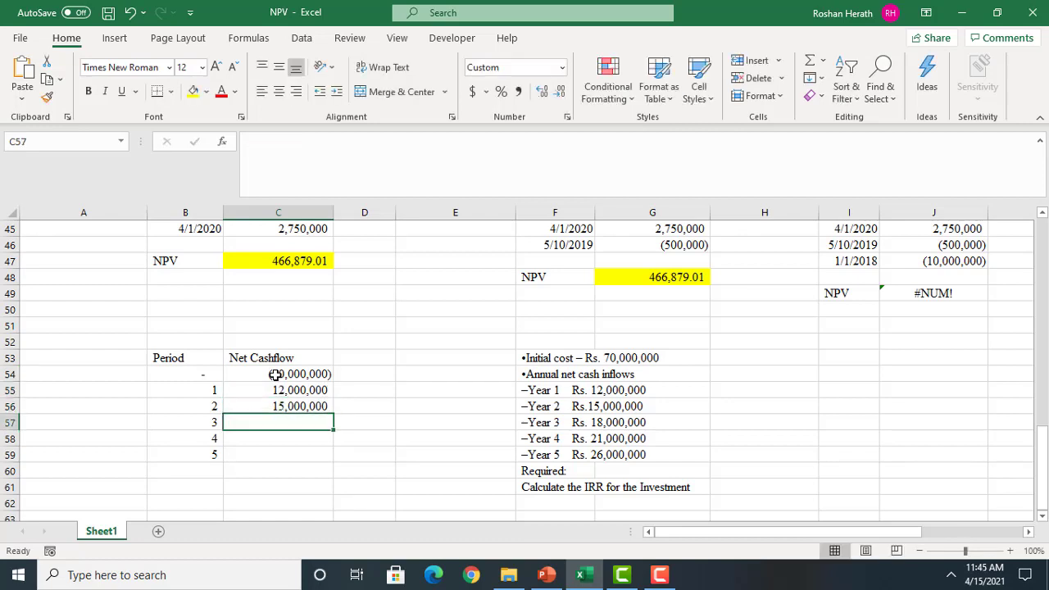
Enter the year 3 to 5 inflows 18,000,000, 21,000,000 and 26,000,000 in C57:C59
text(18,00)
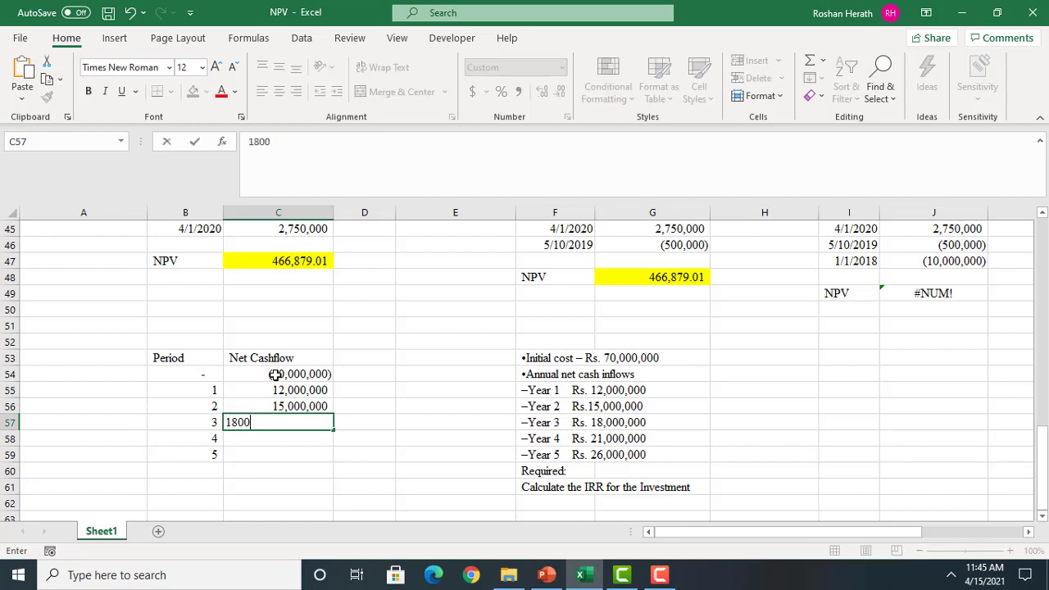
text(0,000)
key(Return)
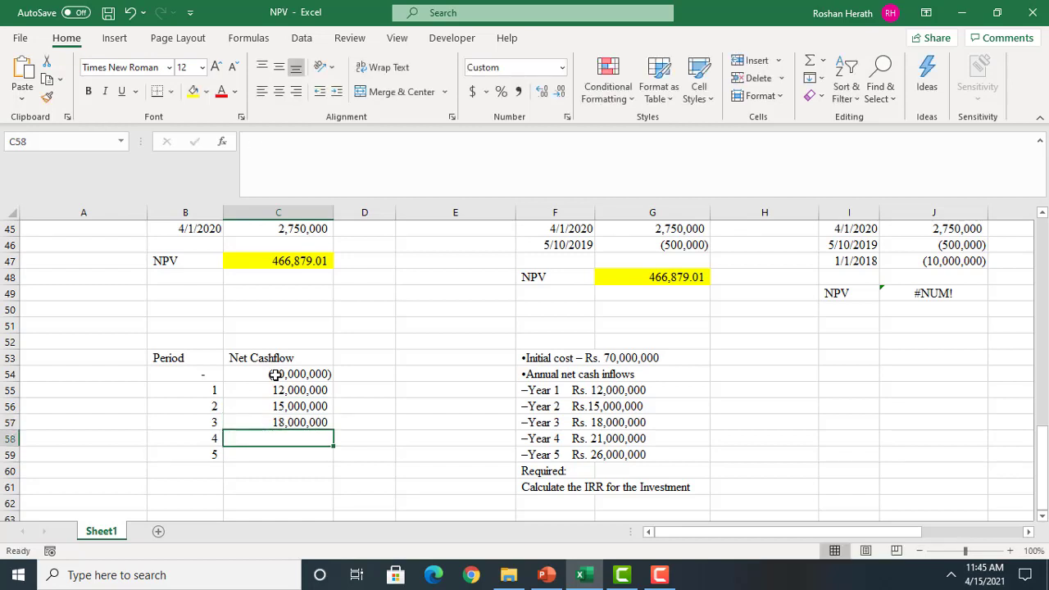
text(21000000)
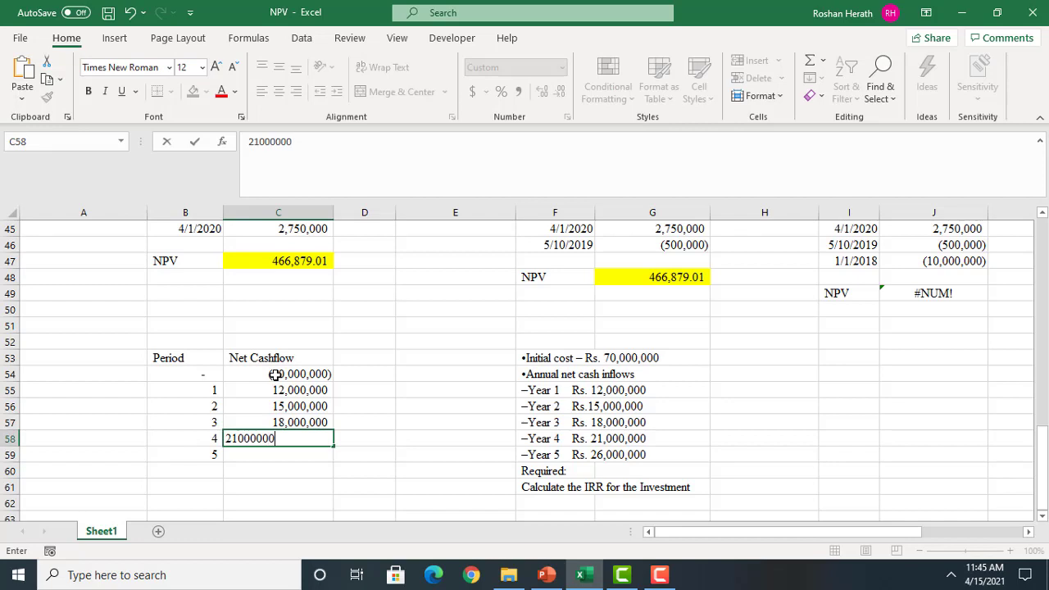
key(Return)
text(2)
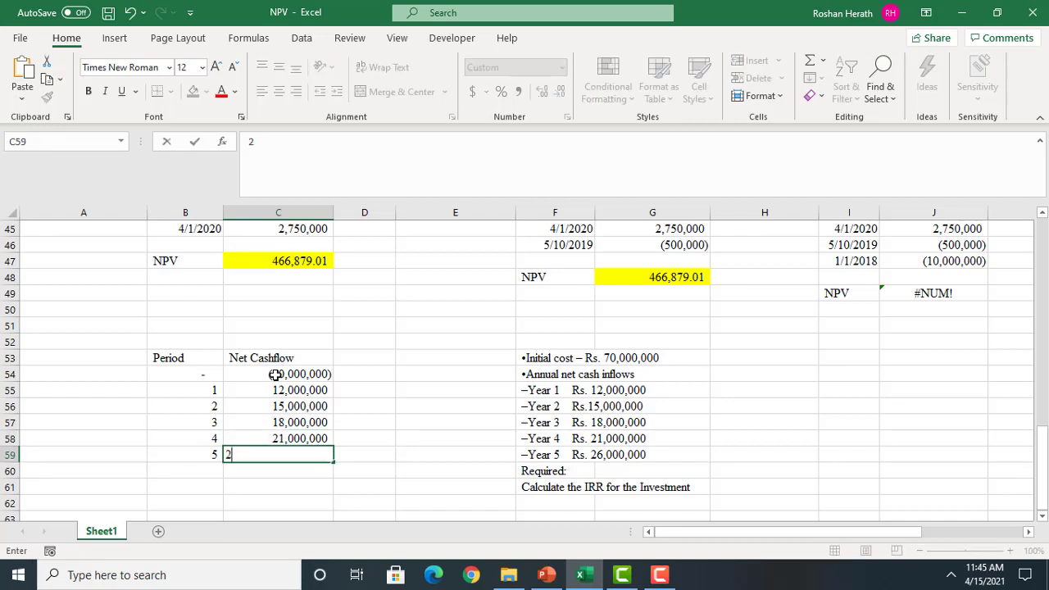
text(6,000,000)
key(Return)
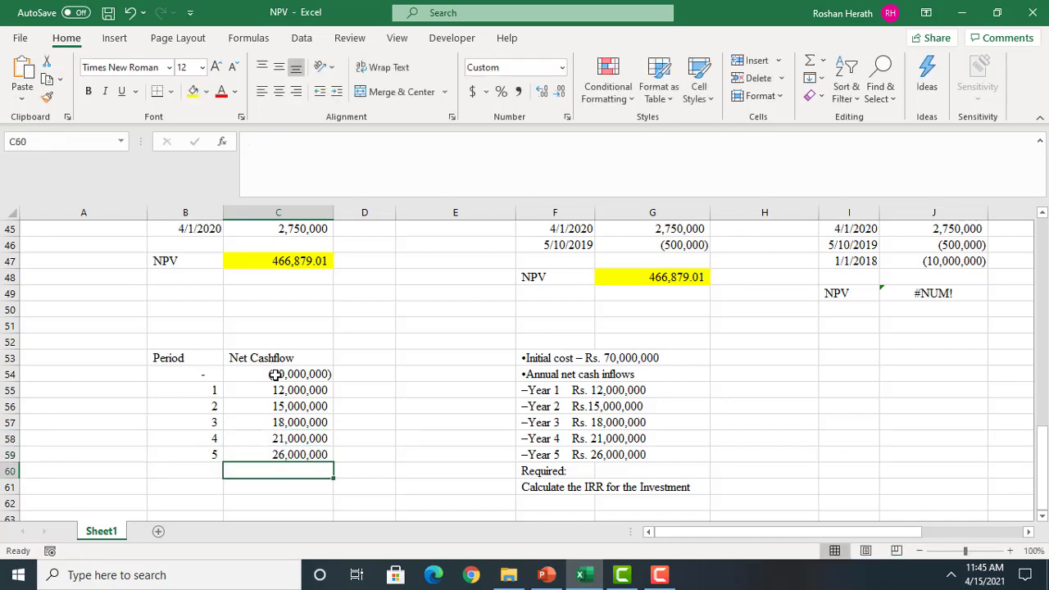
Label cell B61 as IRR below the cash flow table
click(185, 487)
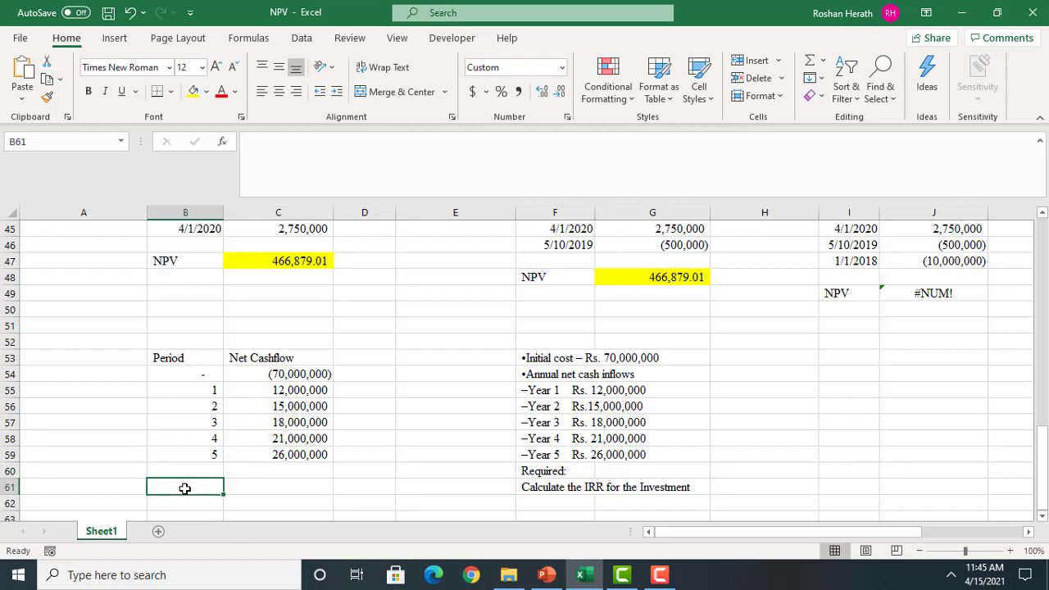
text(NPV)
click(273, 495)
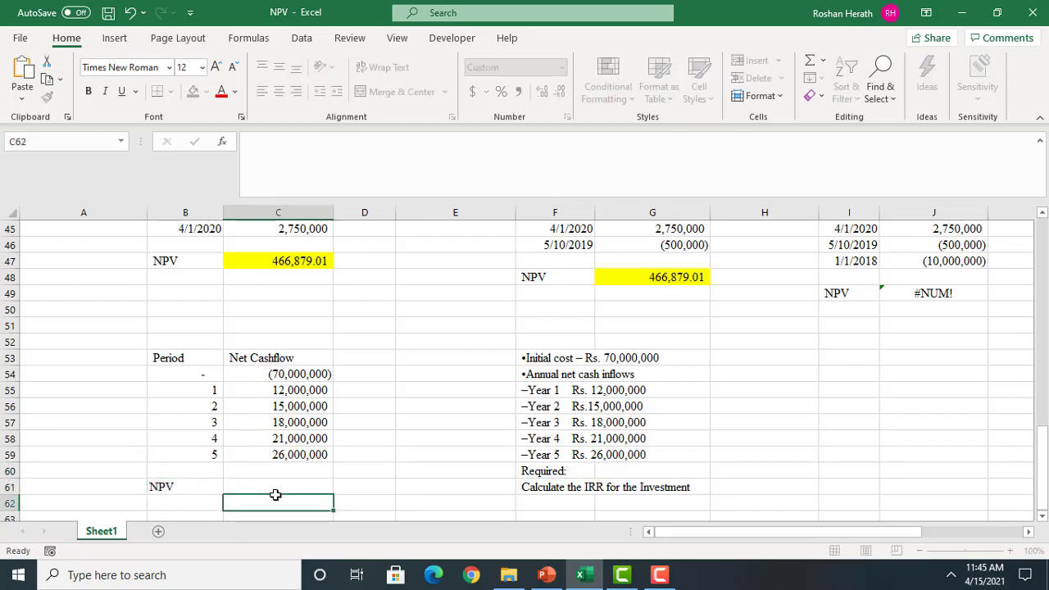
click(194, 486)
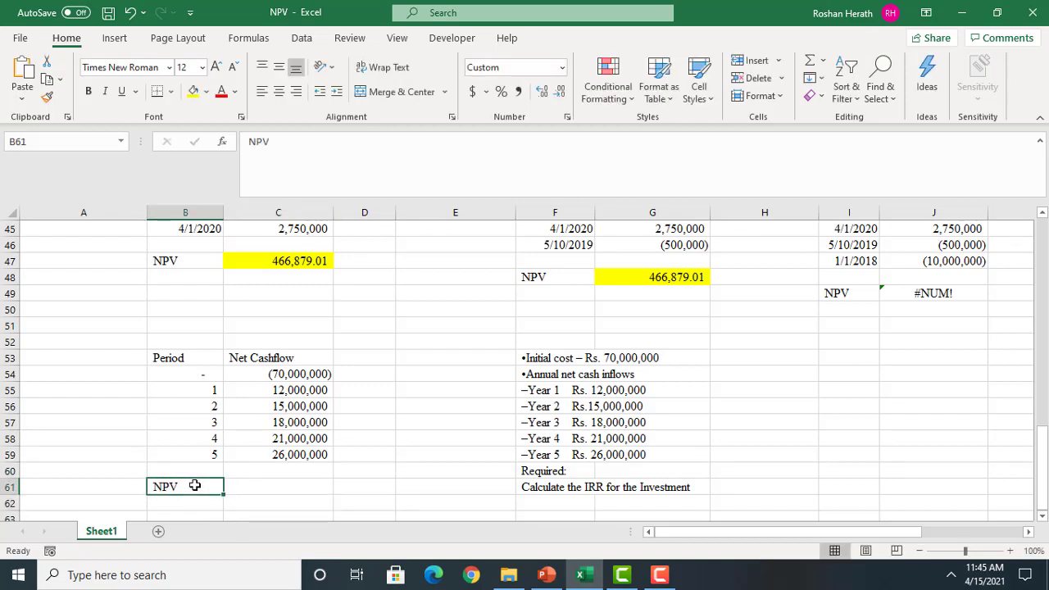
text(IRR)
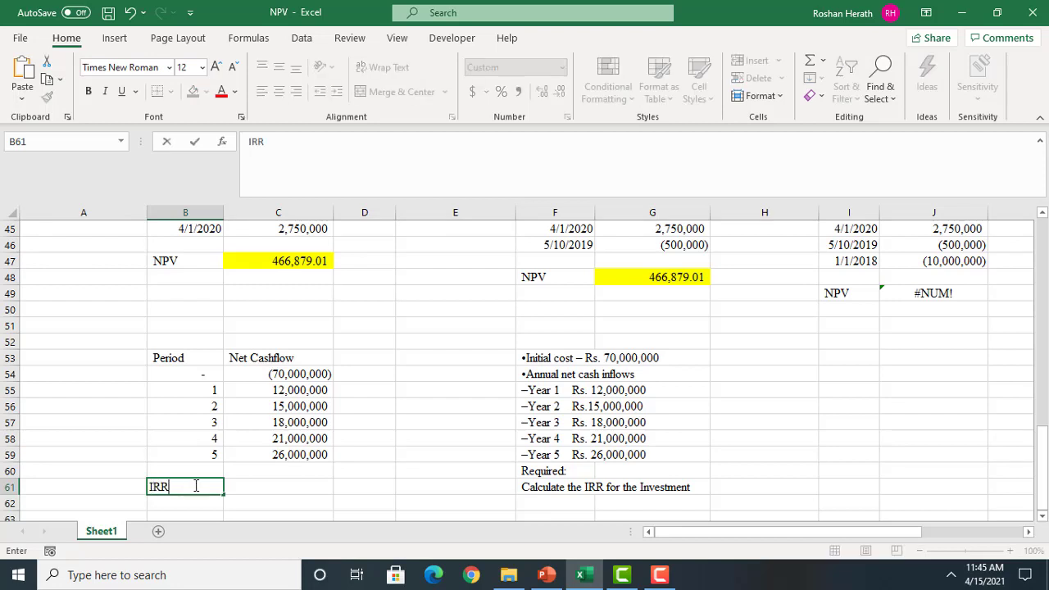
Calculate the IRR in C61 through the function arguments with Values C54:C59 and no Guess
click(277, 494)
text(=)
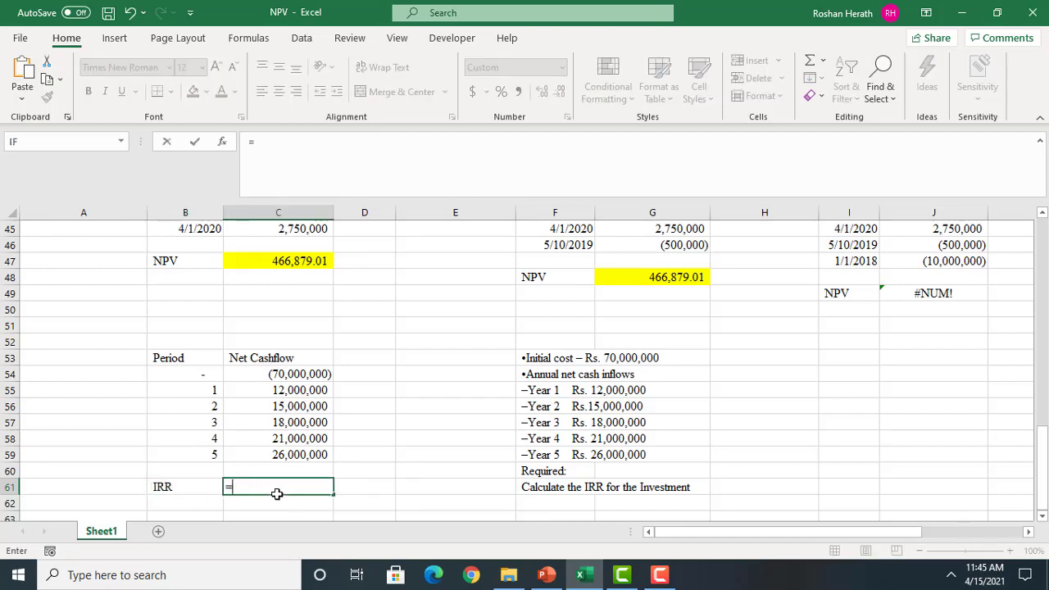
text(IRR()
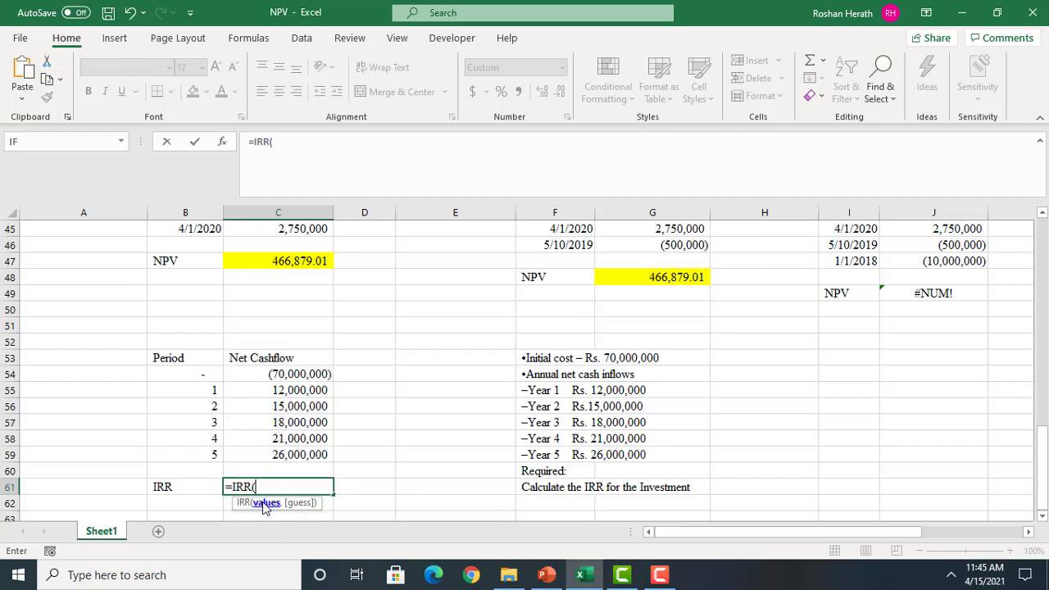
click(222, 143)
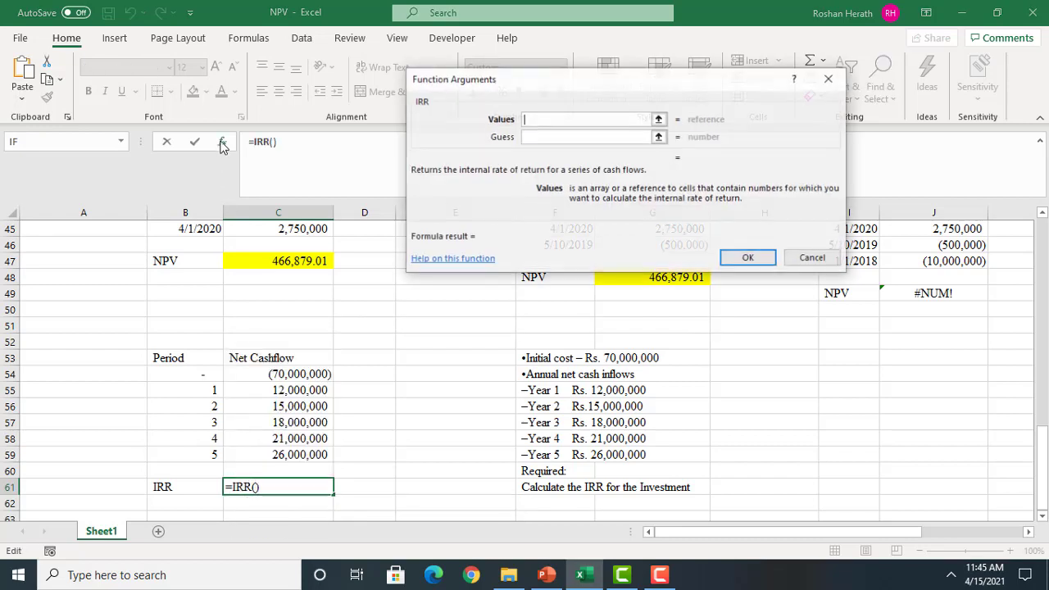
drag(277, 375, 273, 454)
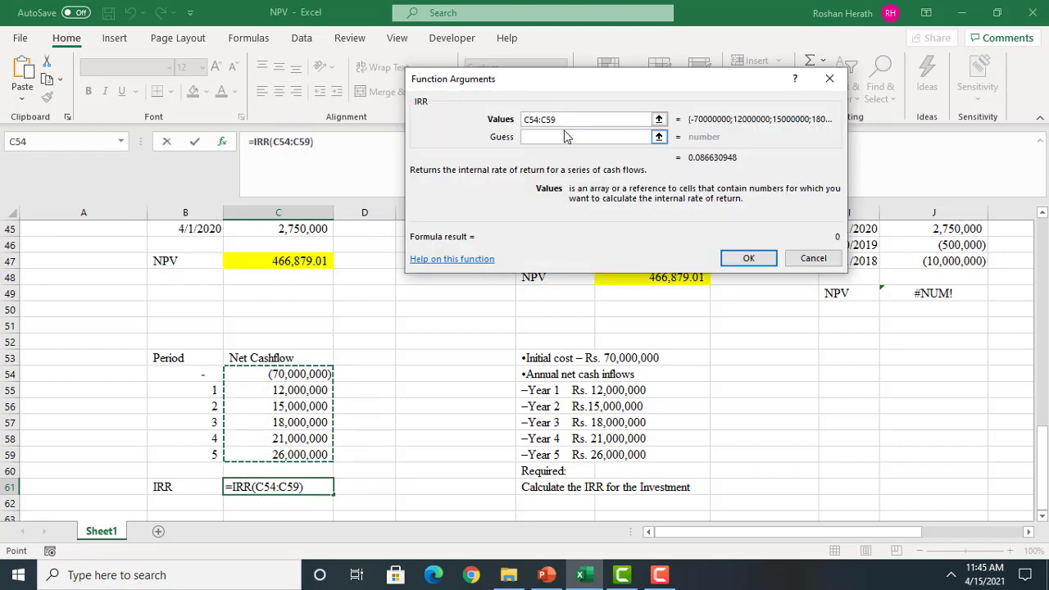
click(748, 258)
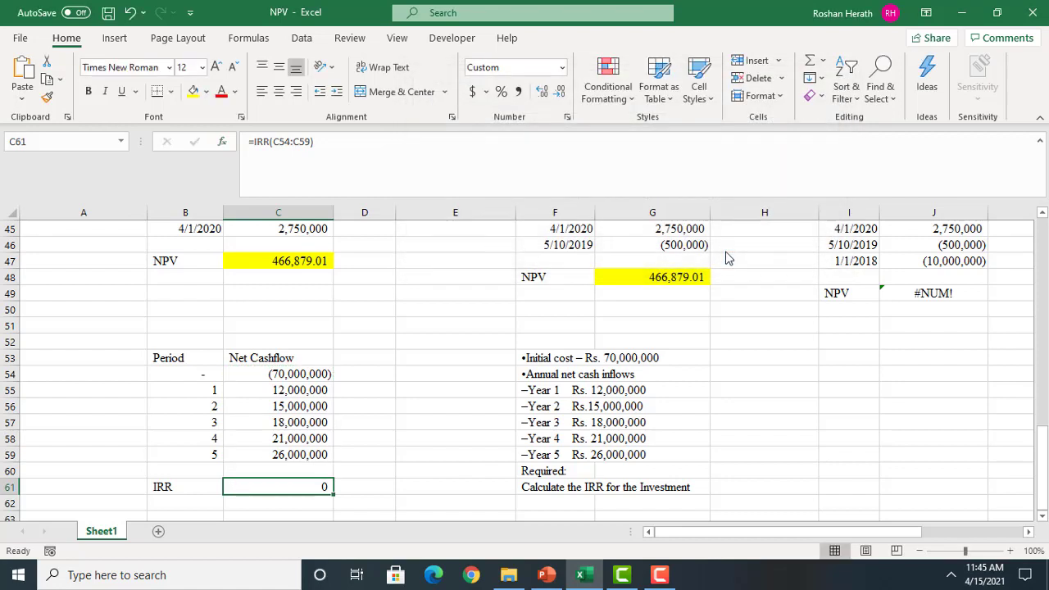
Format the IRR result in C61 as a percentage with two decimal places
click(499, 92)
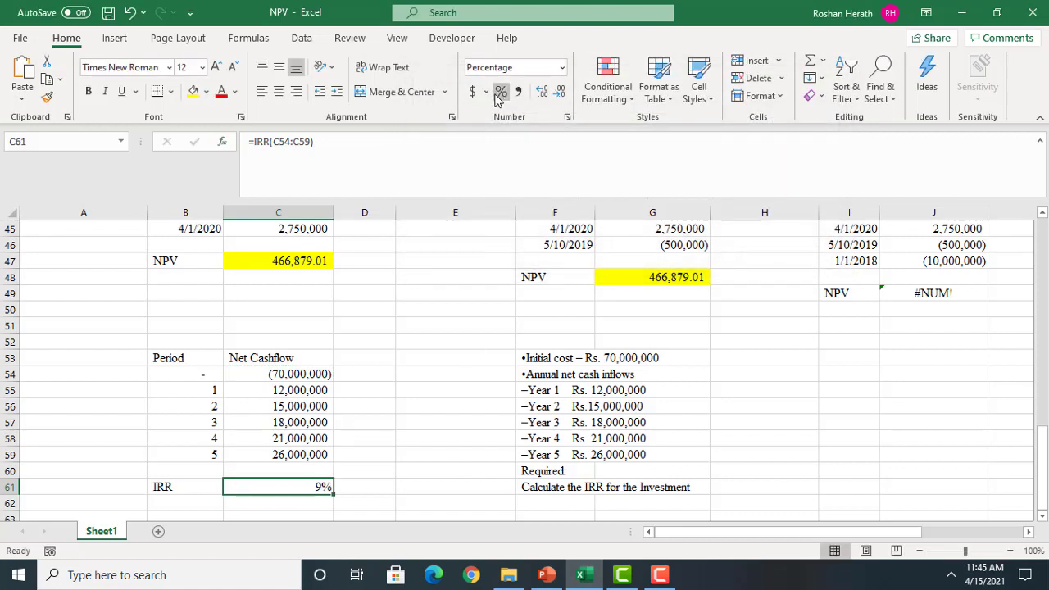
click(541, 91)
click(542, 91)
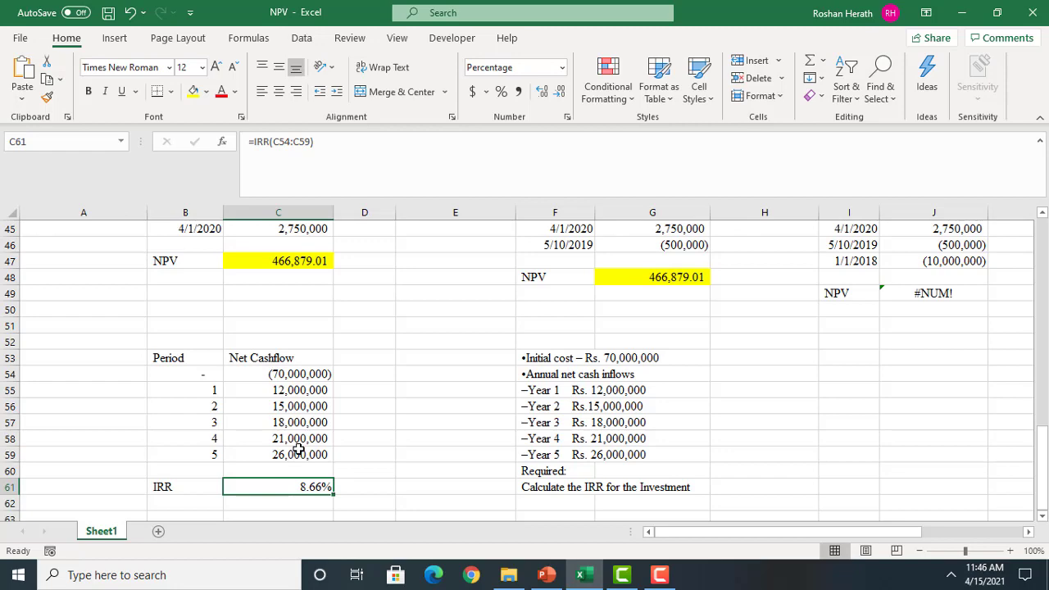
Label cell B18 as IRR, directly below the NPV label of the 10,000,000 investment's vertical cash flow table
drag(1042, 439, 1043, 260)
click(190, 448)
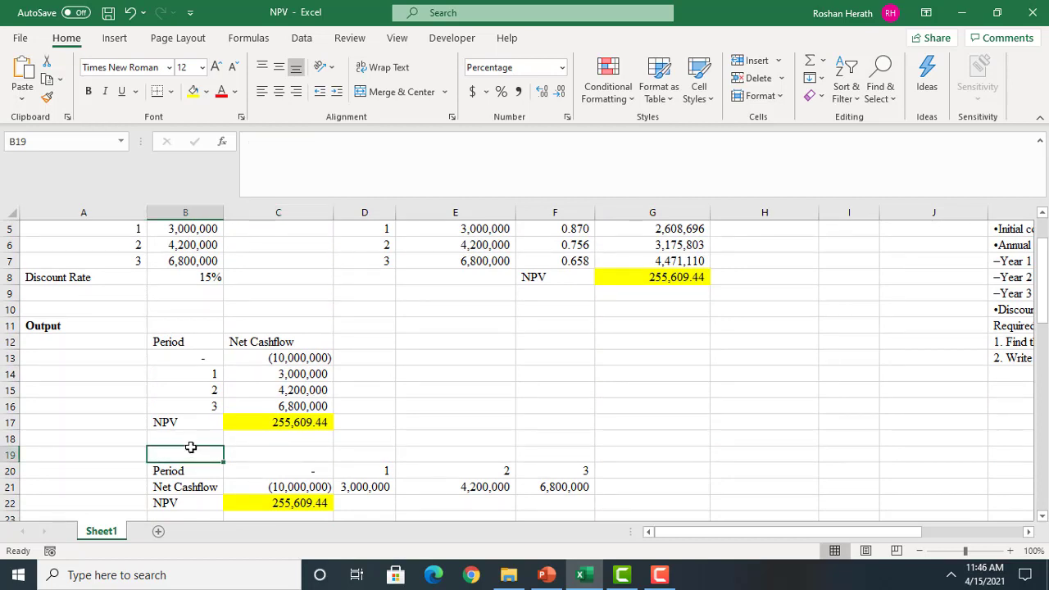
click(172, 440)
text(I)
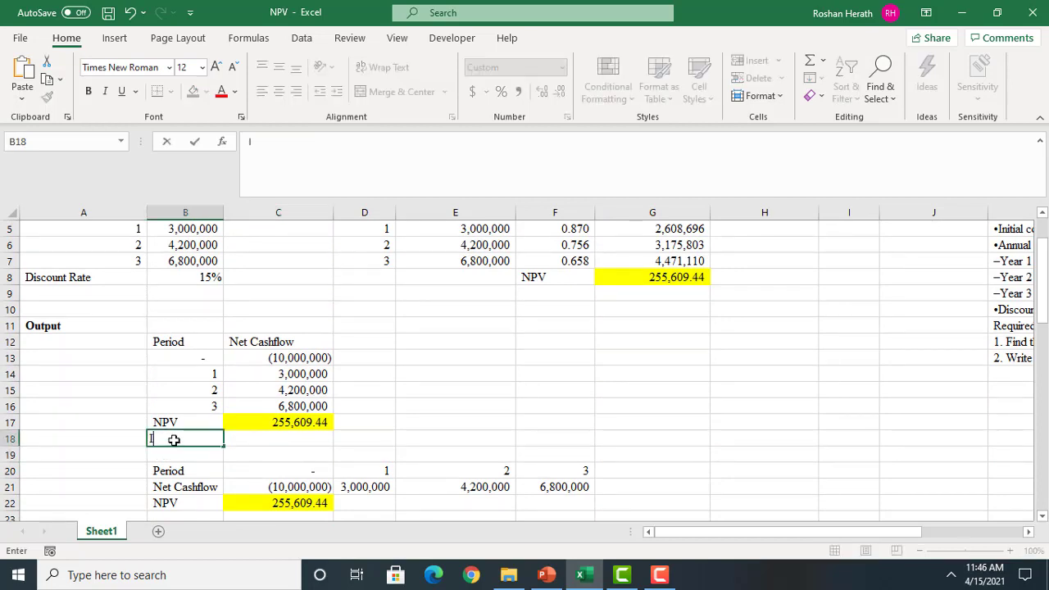
text(RR)
click(245, 453)
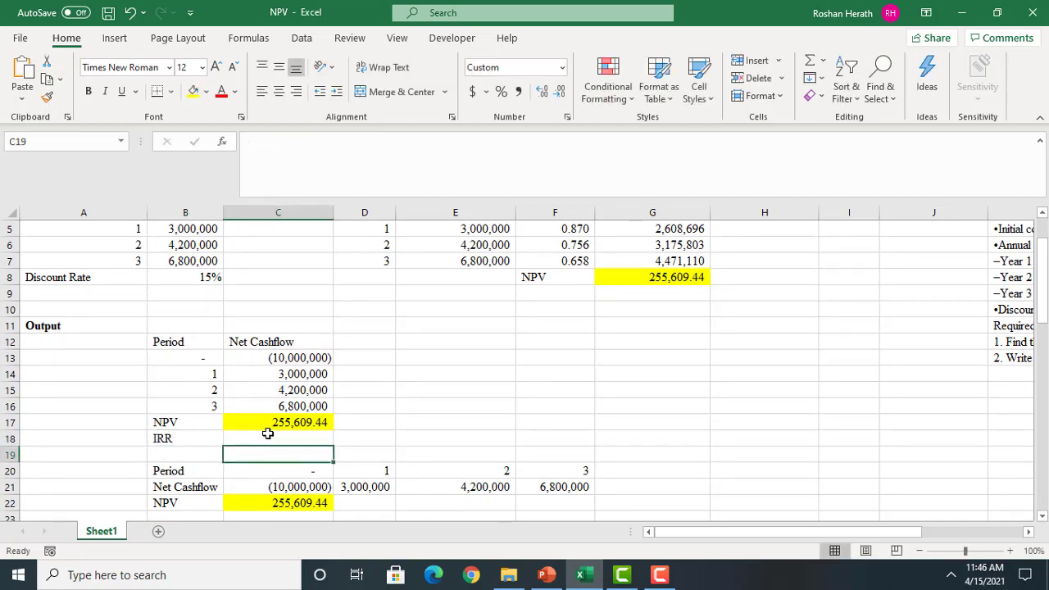
Calculate the IRR in C18 through the function arguments with Values C13:C16 and no Guess
click(271, 433)
text(=IR)
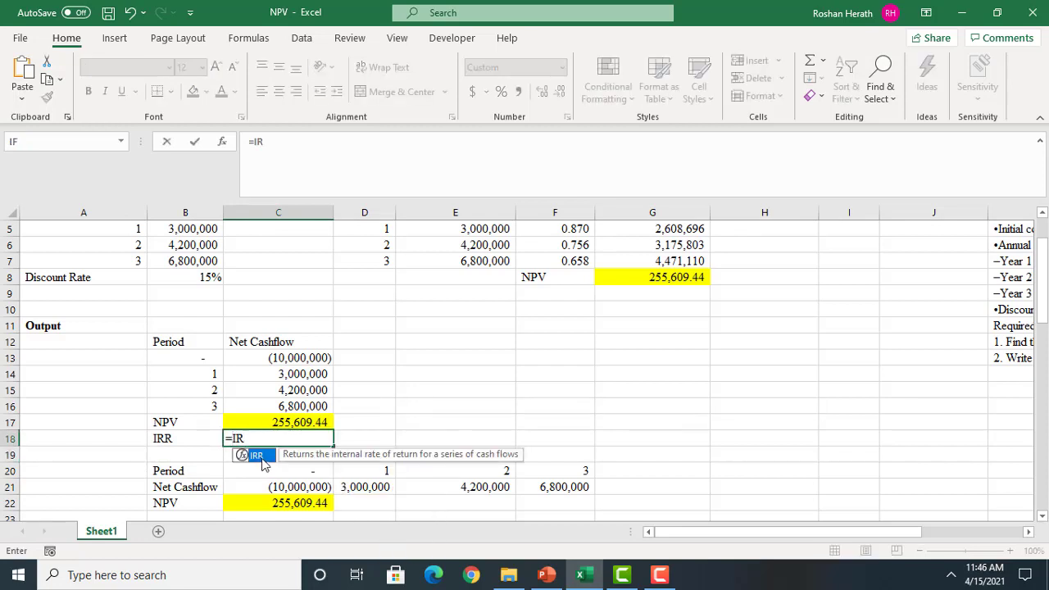
double_click(259, 457)
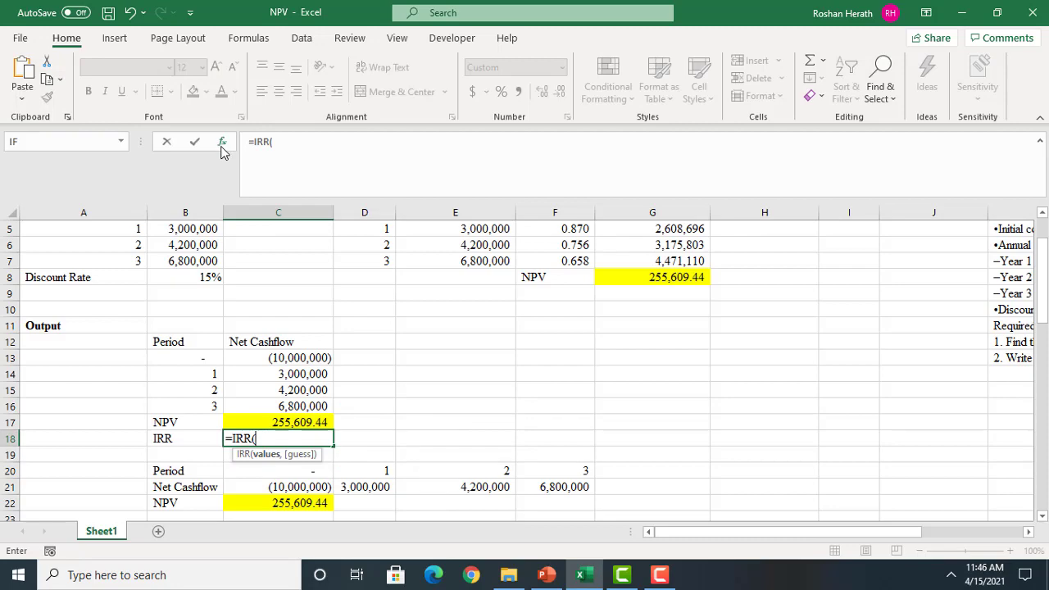
click(221, 146)
drag(250, 360, 252, 408)
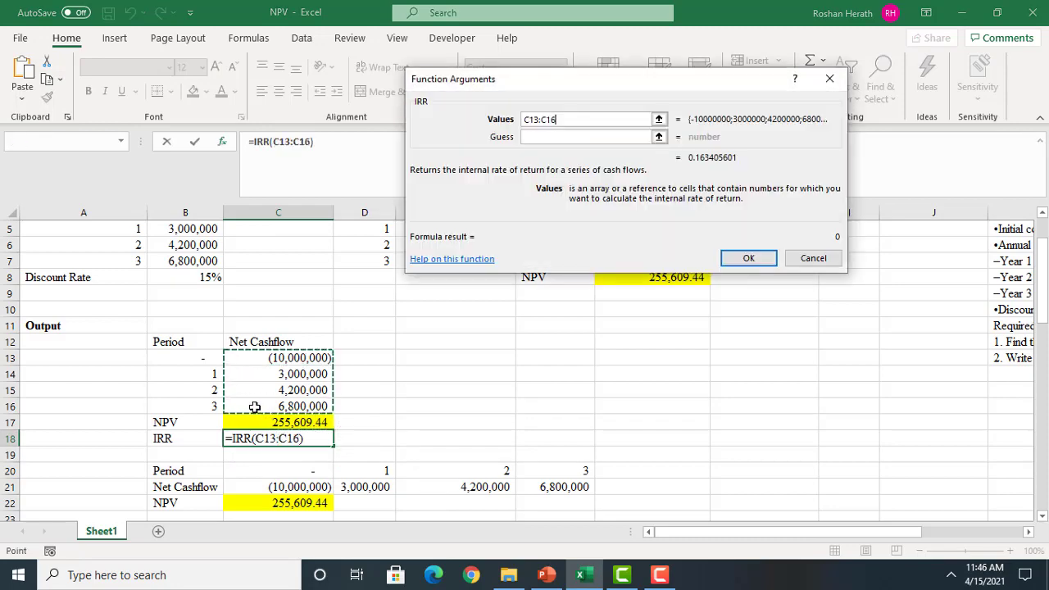
click(748, 258)
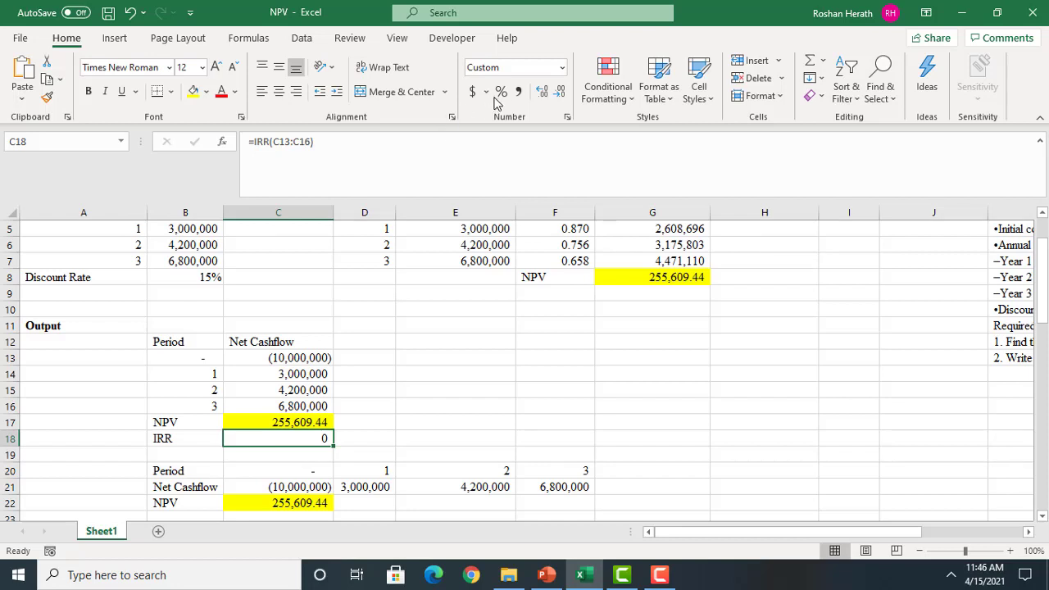
Format the IRR result in C18 as a percentage with two decimal places and give it a light orange fill
click(500, 94)
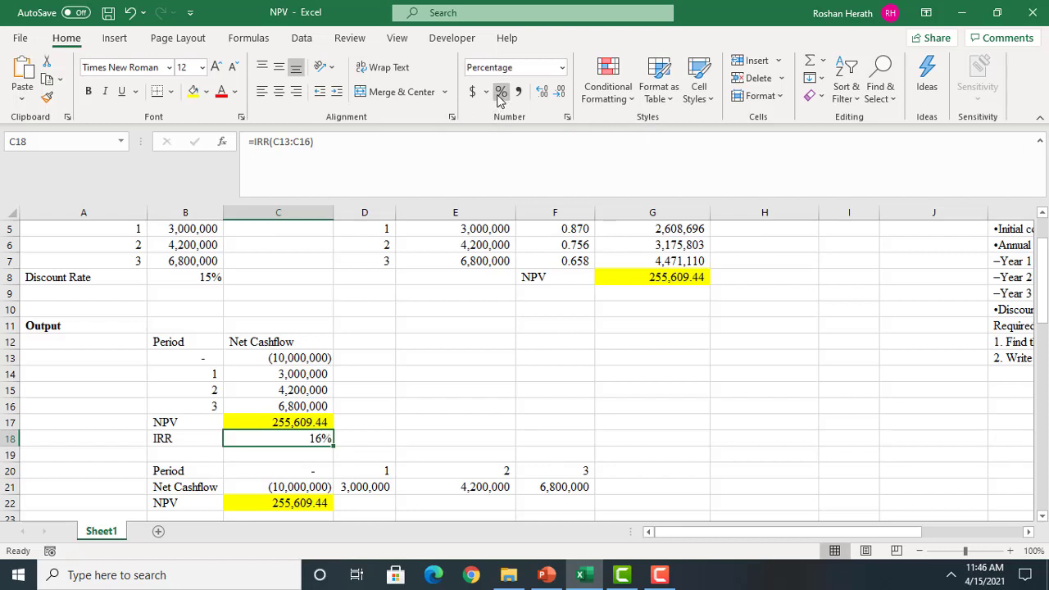
double_click(541, 91)
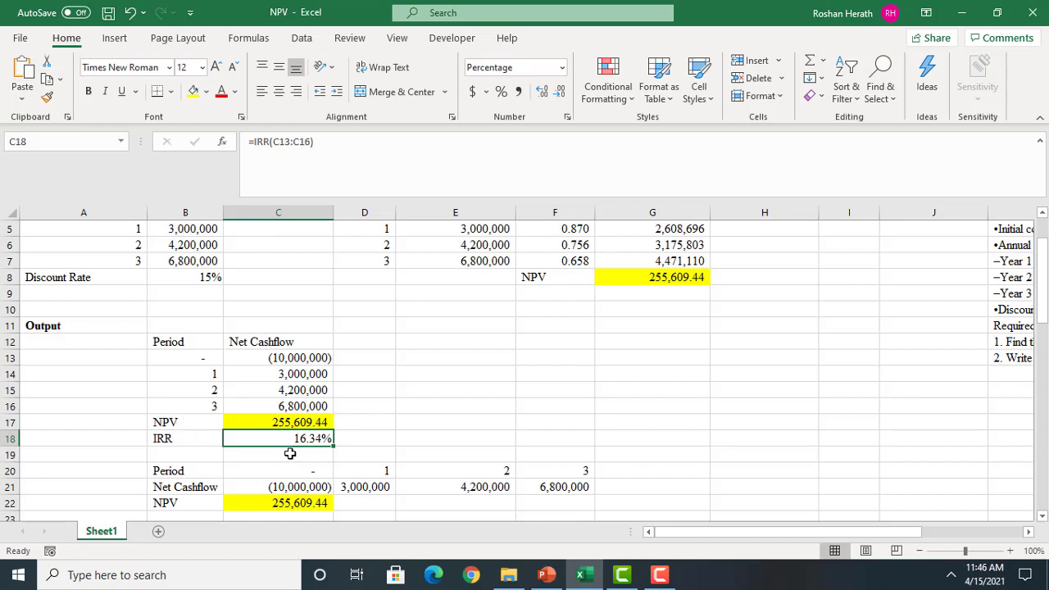
click(255, 423)
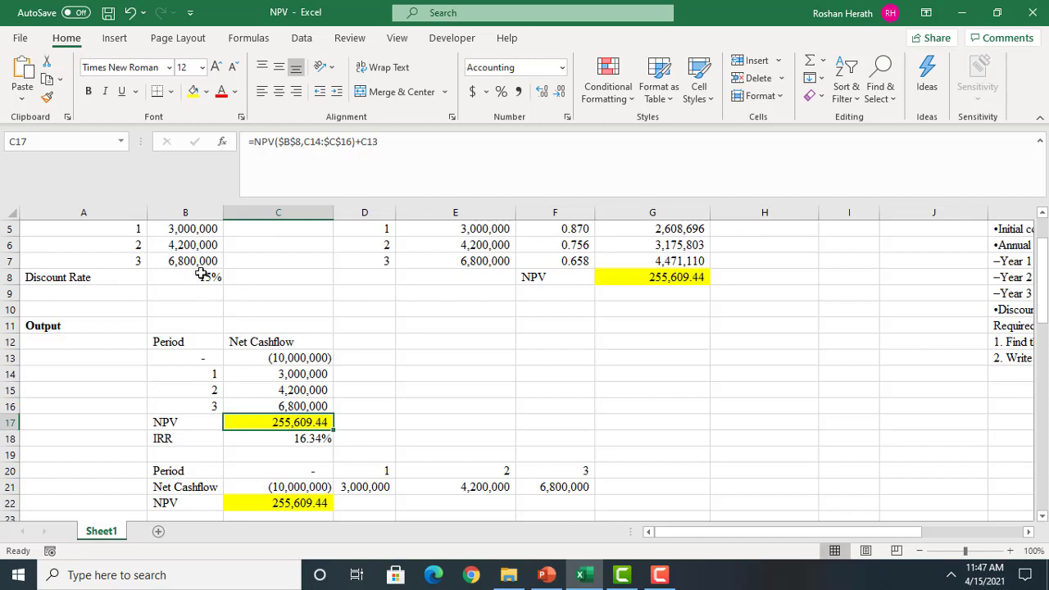
click(280, 440)
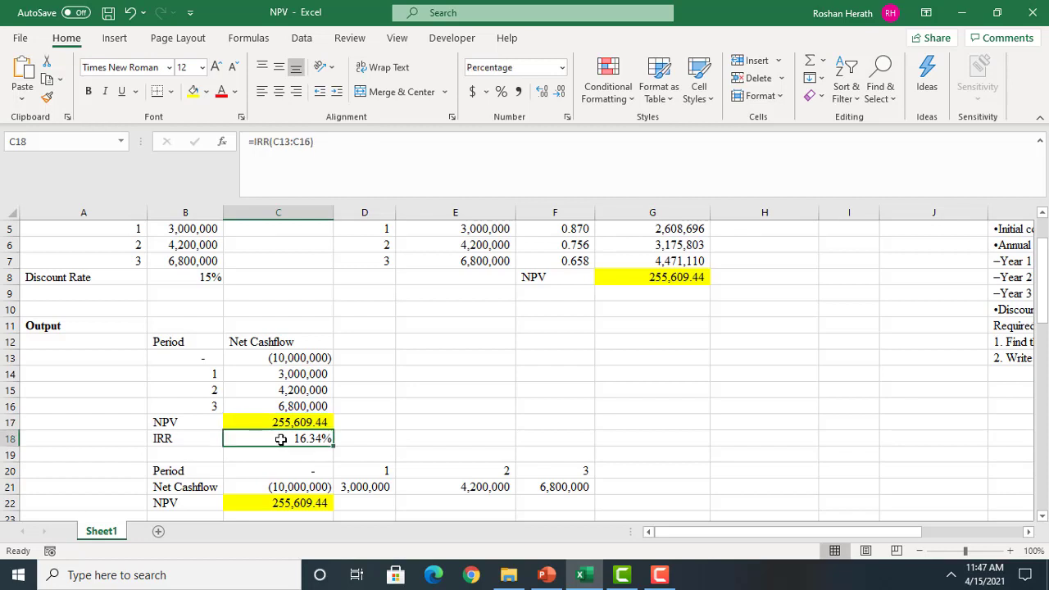
click(207, 92)
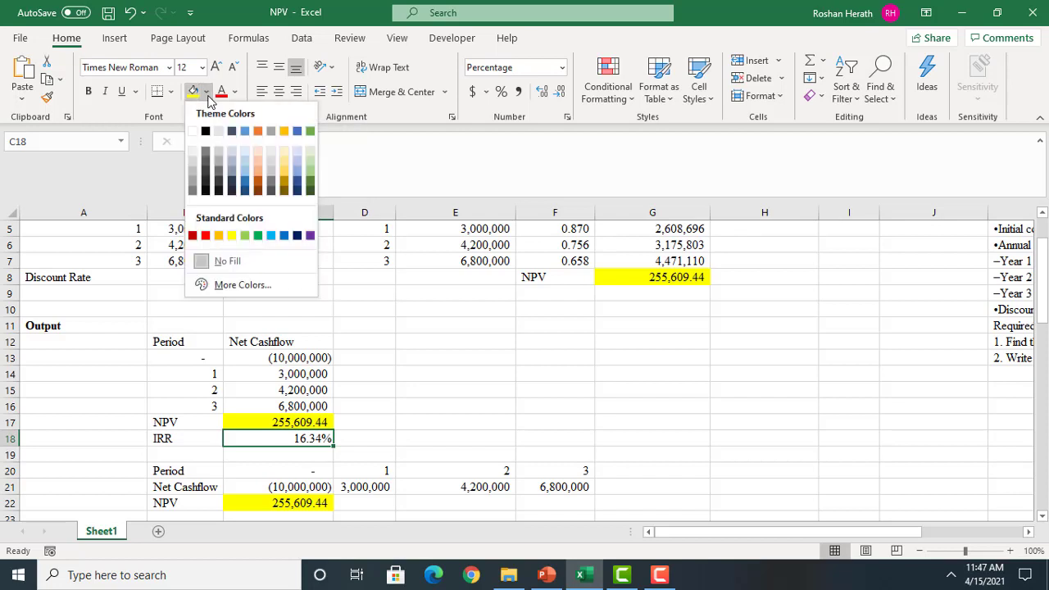
click(258, 167)
click(535, 373)
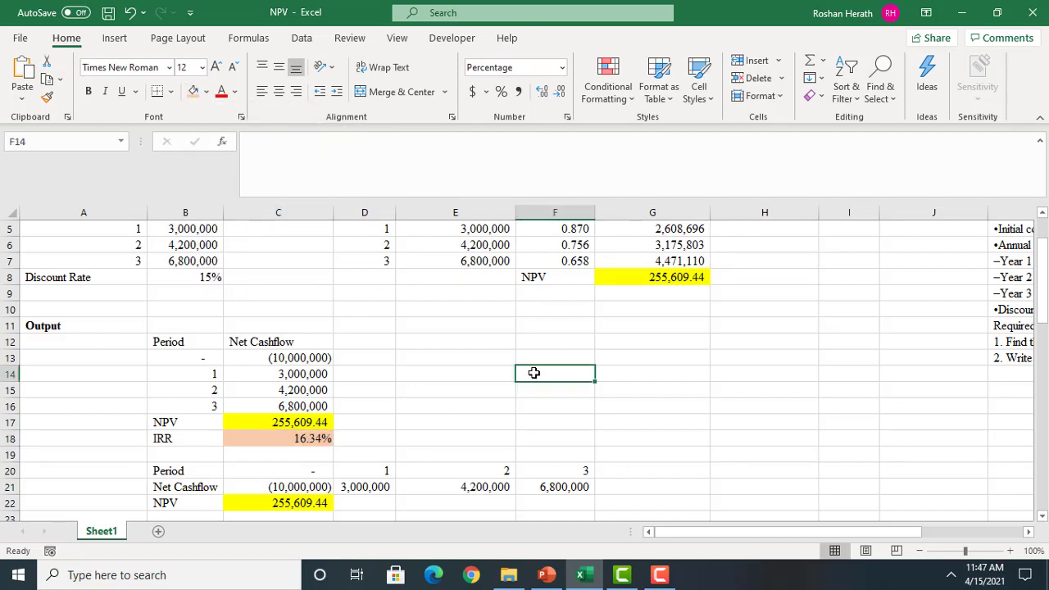
Compare the NPV and IRR results in C17:C18 and review the discounted cash flow table in D3:G7
click(292, 438)
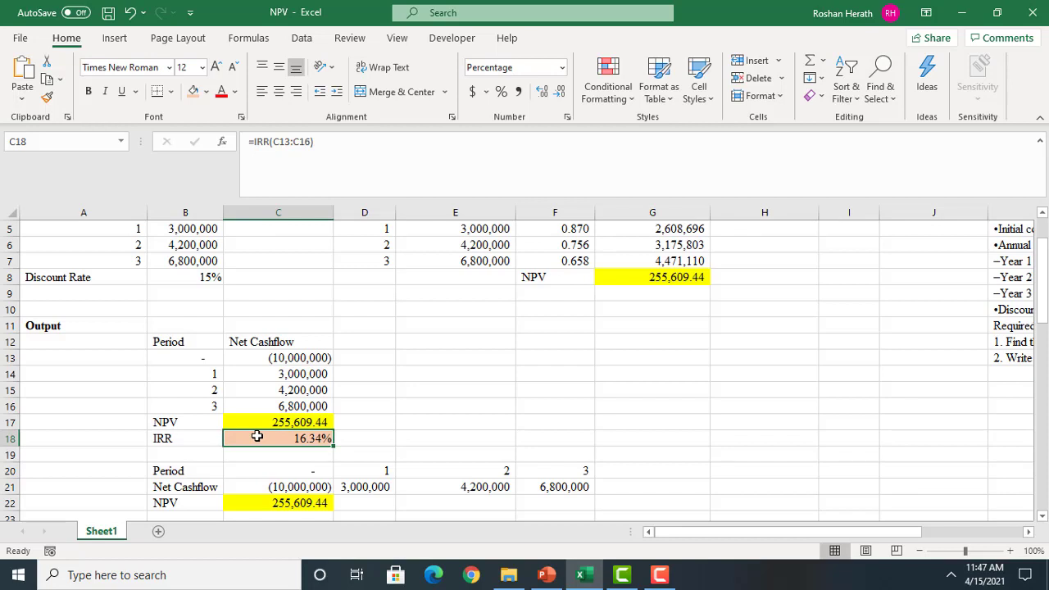
click(171, 440)
click(264, 438)
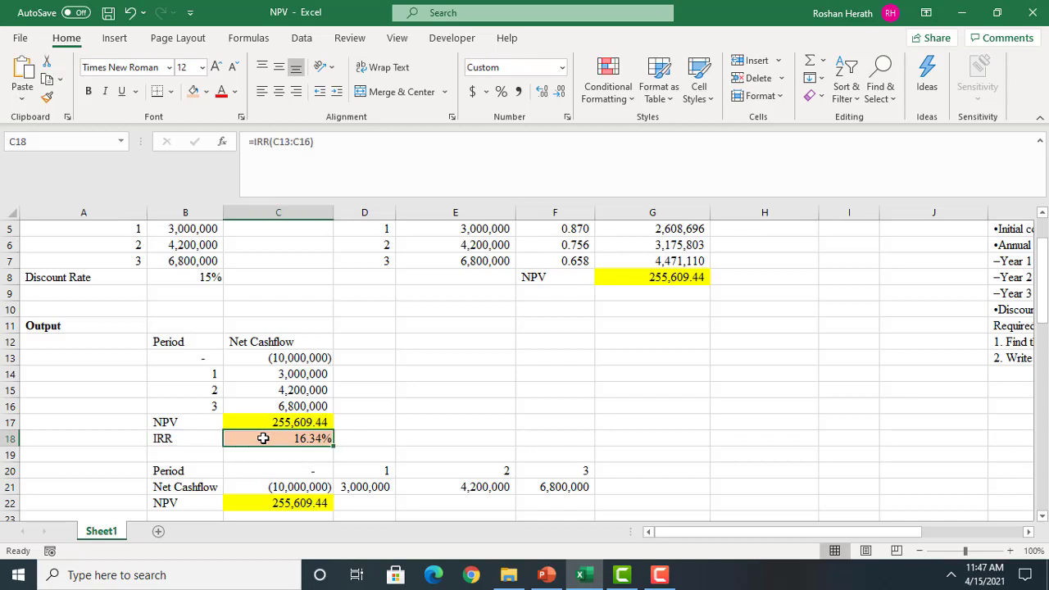
click(293, 422)
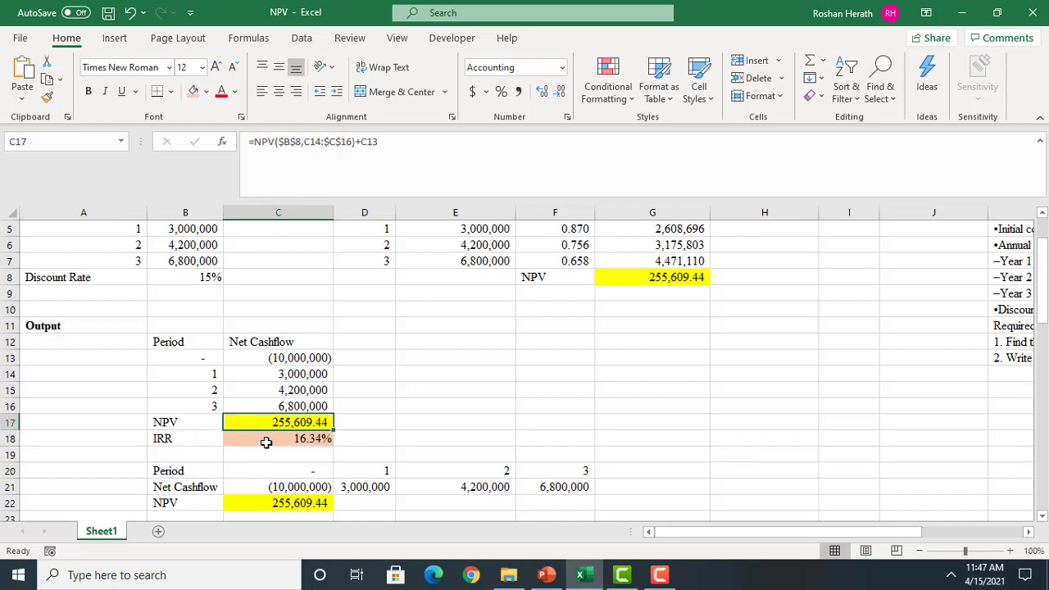
click(265, 439)
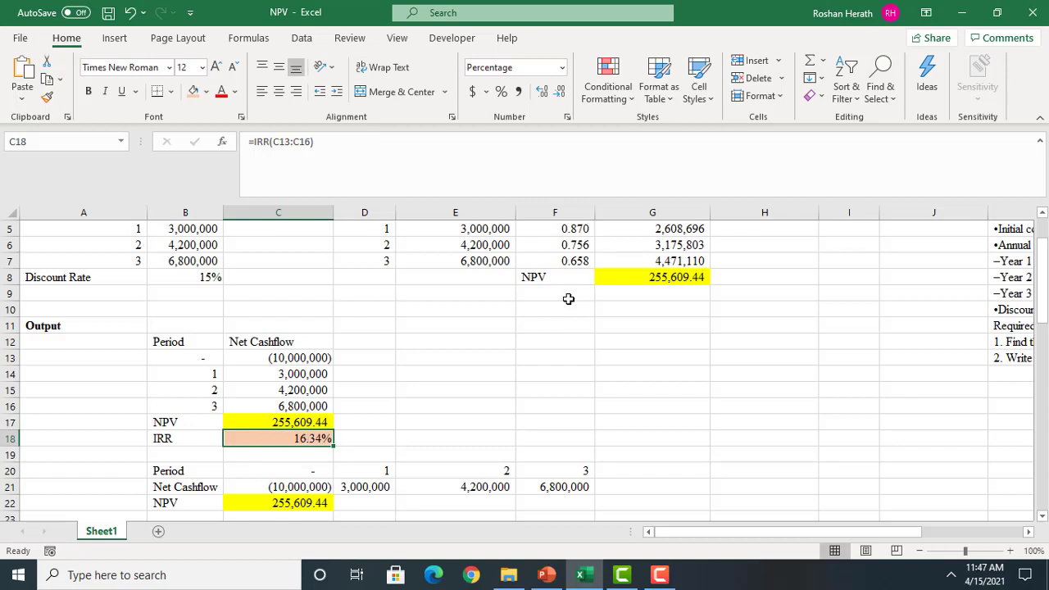
drag(1040, 318, 1041, 297)
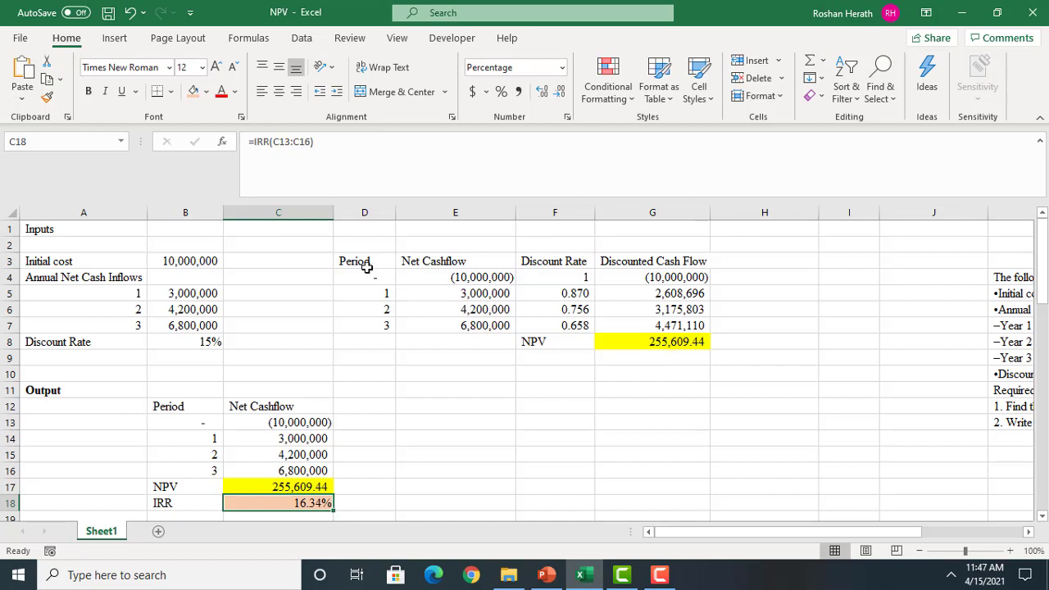
drag(365, 261, 623, 324)
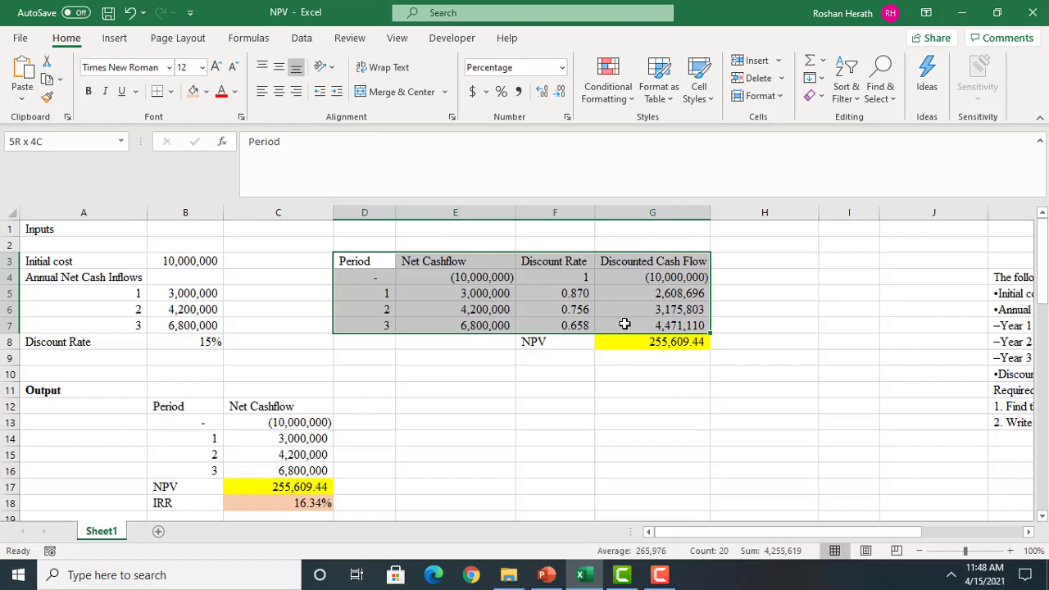
click(564, 271)
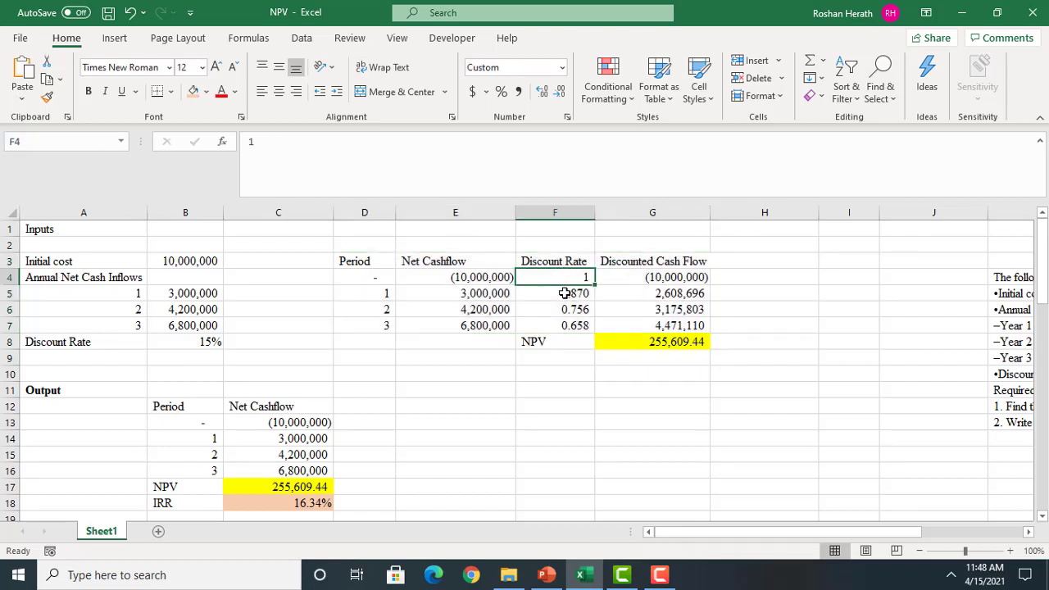
Replace the discount factors for periods 1 to 3 in F5:F7 with 1/1.1634 raised to each period number
click(564, 292)
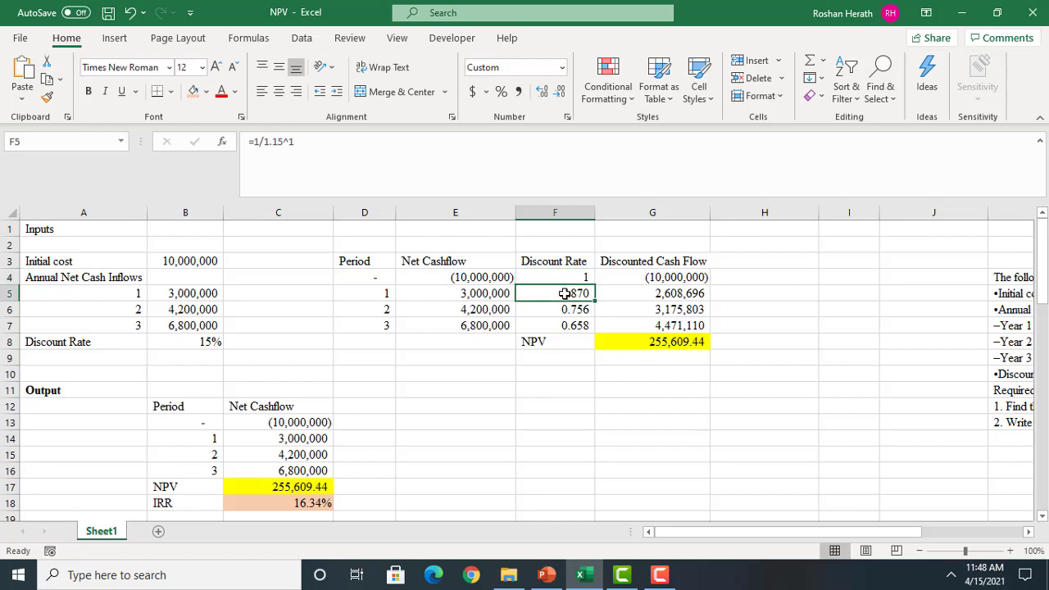
text(=1/1.)
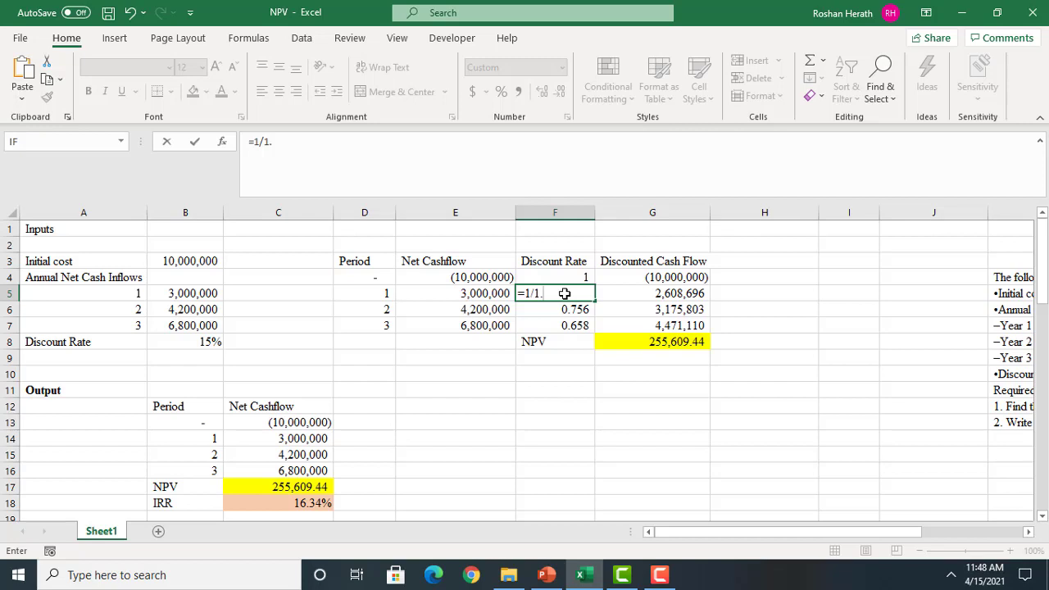
text(1634^1)
key(Return)
text(=)
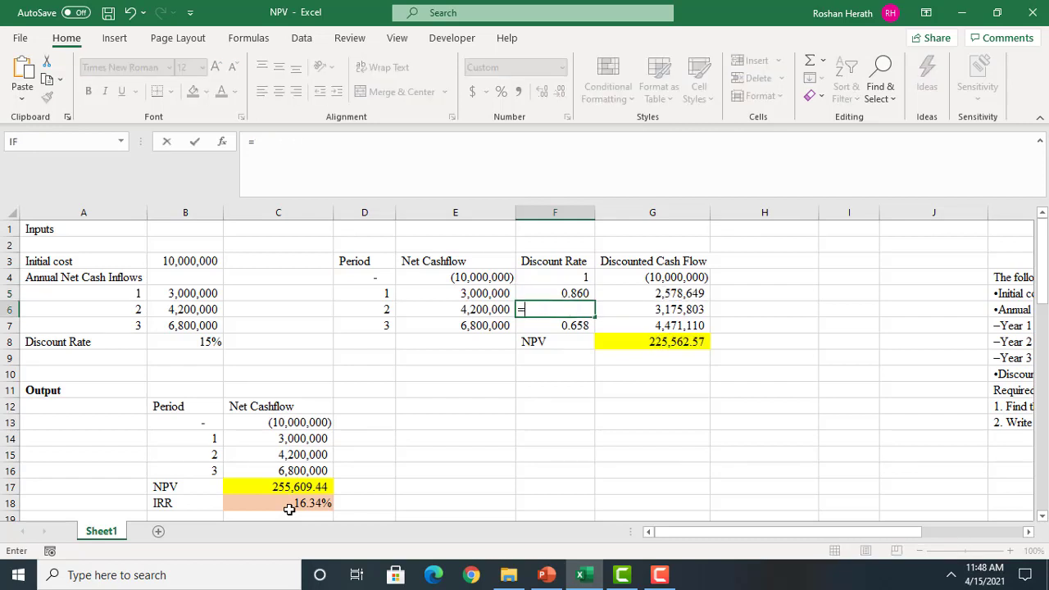
text(1/1.1634^2)
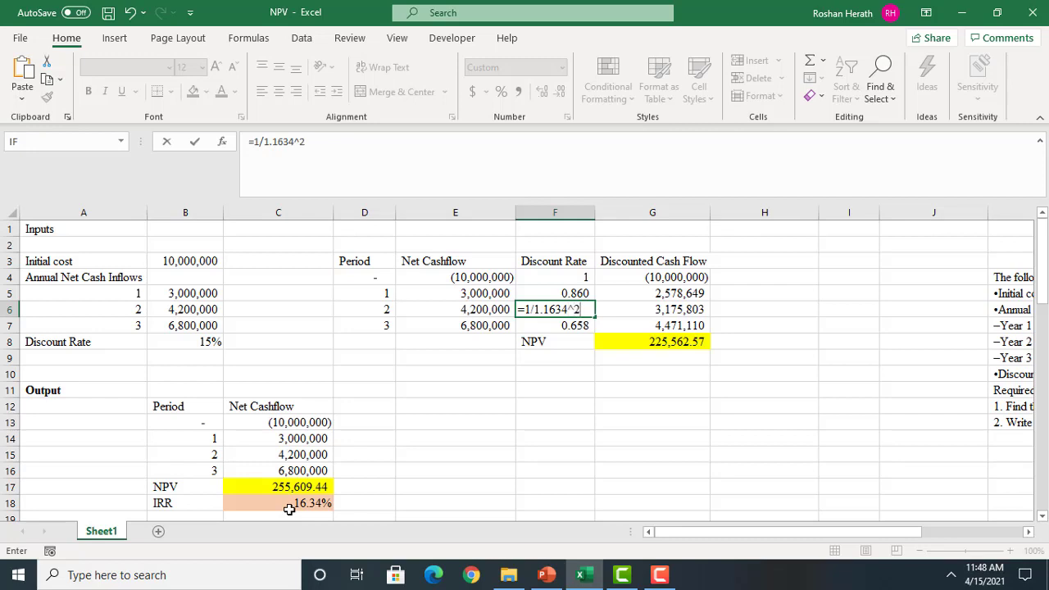
key(Return)
text(=1/1.16)
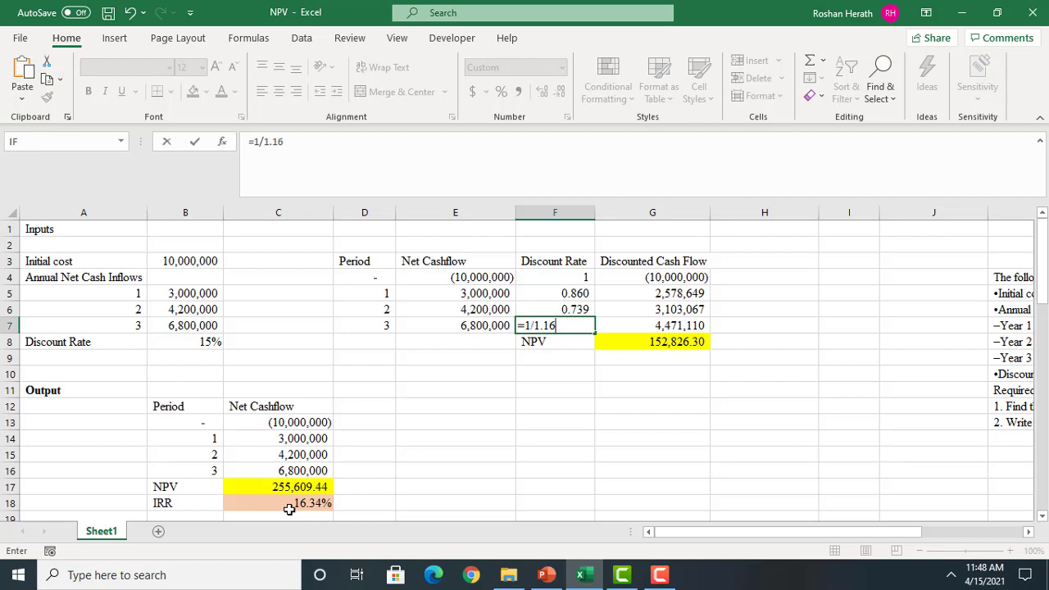
text(34^3)
key(Return)
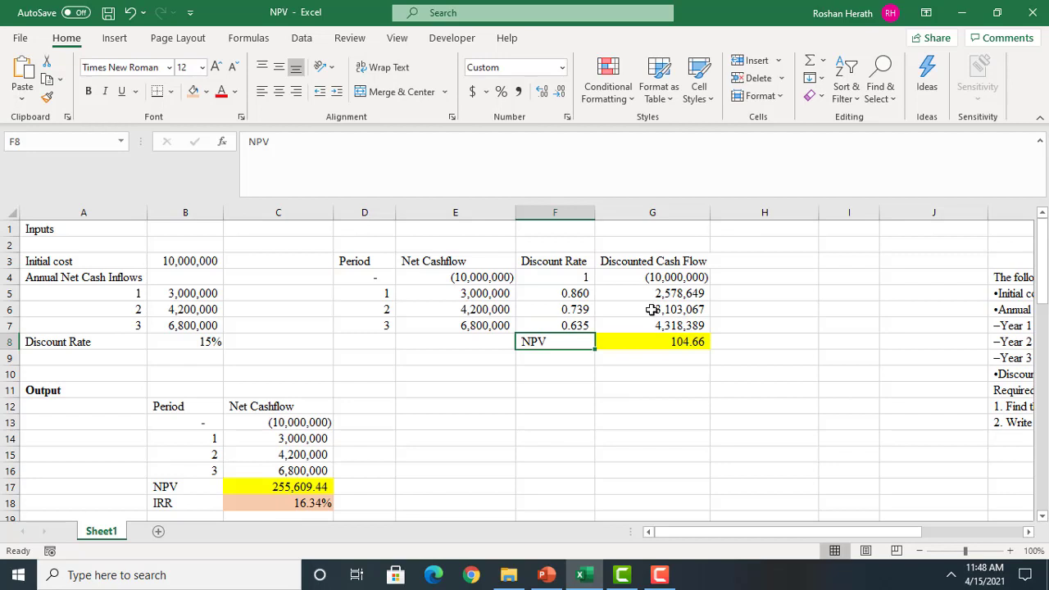
Check the IRR in C18 against the recalculated NPV in G8
click(294, 506)
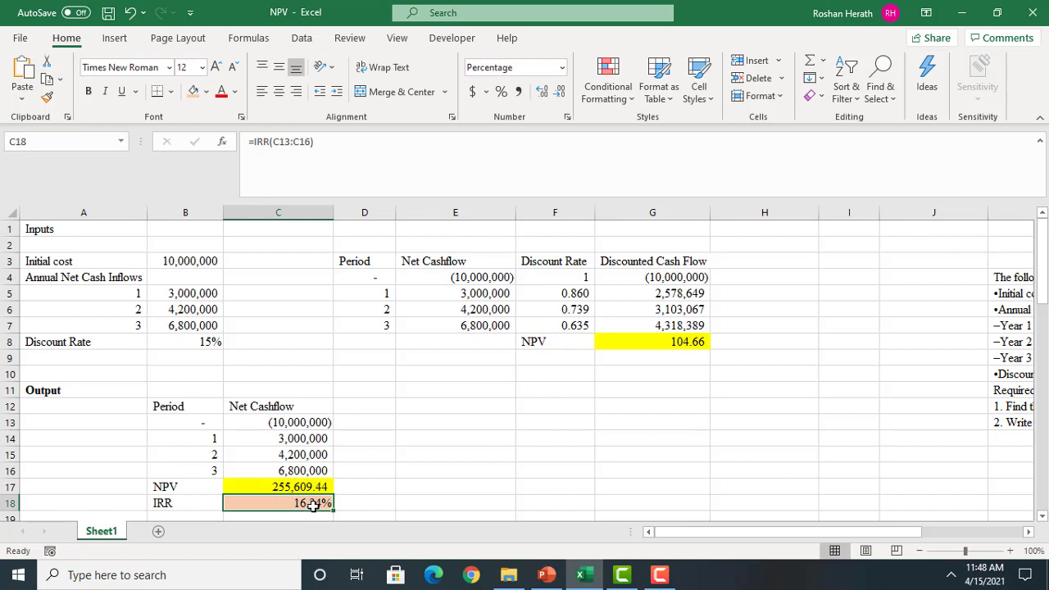
click(677, 344)
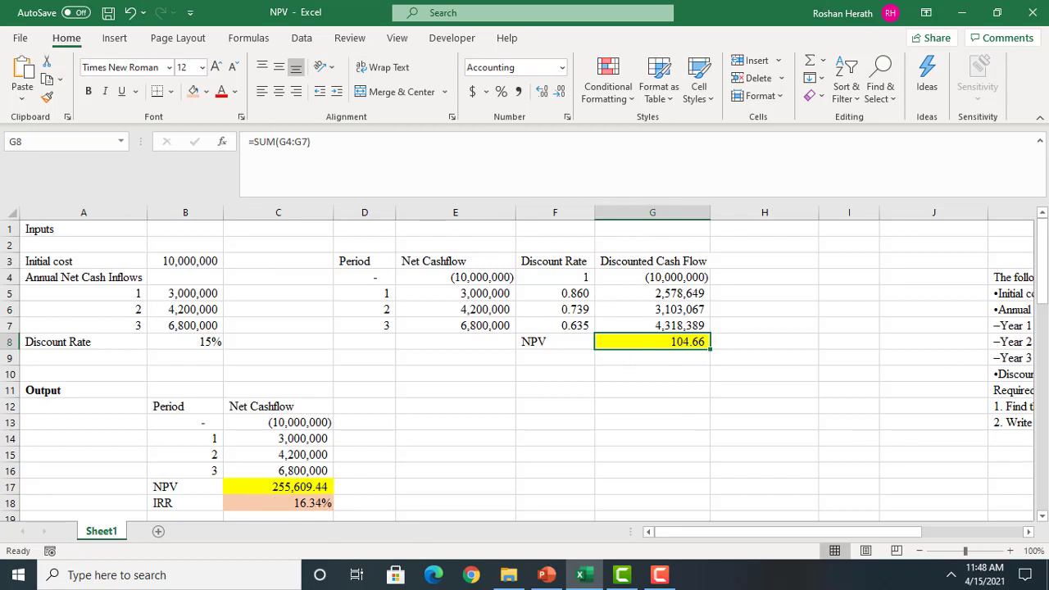
click(1042, 518)
click(1043, 518)
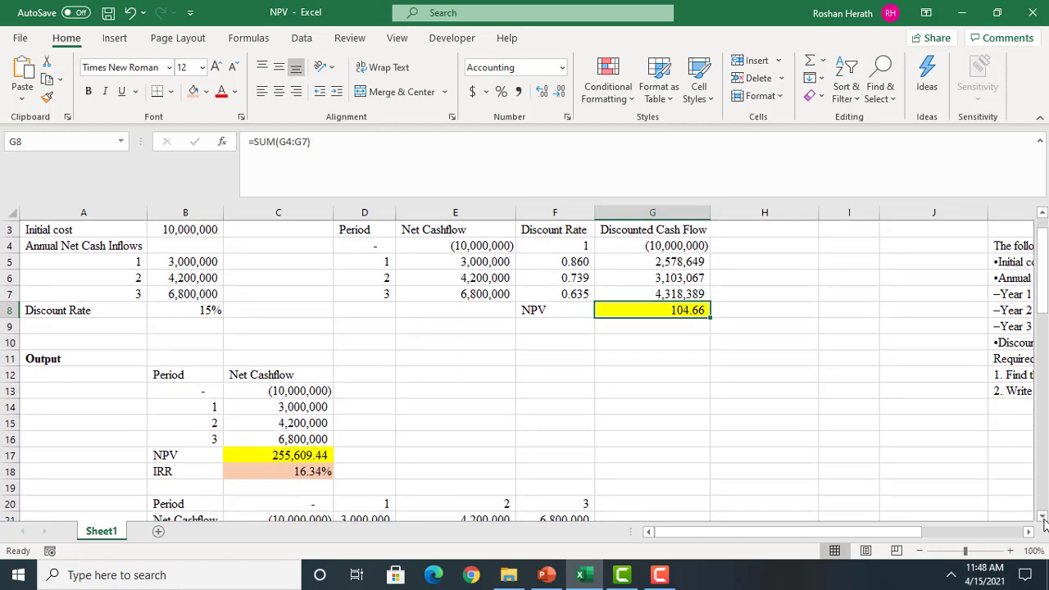
click(1042, 518)
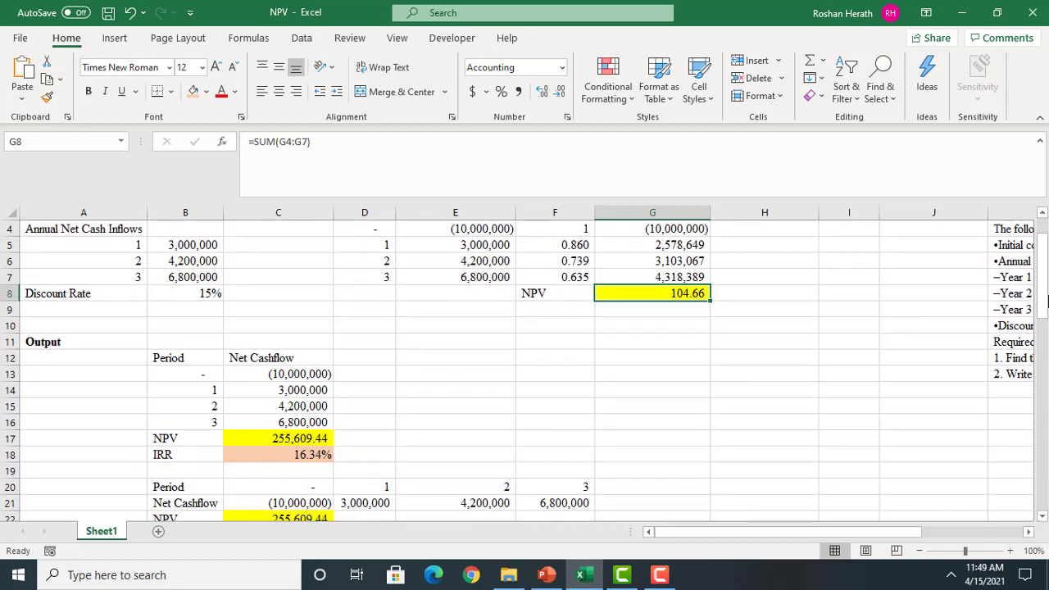
click(292, 455)
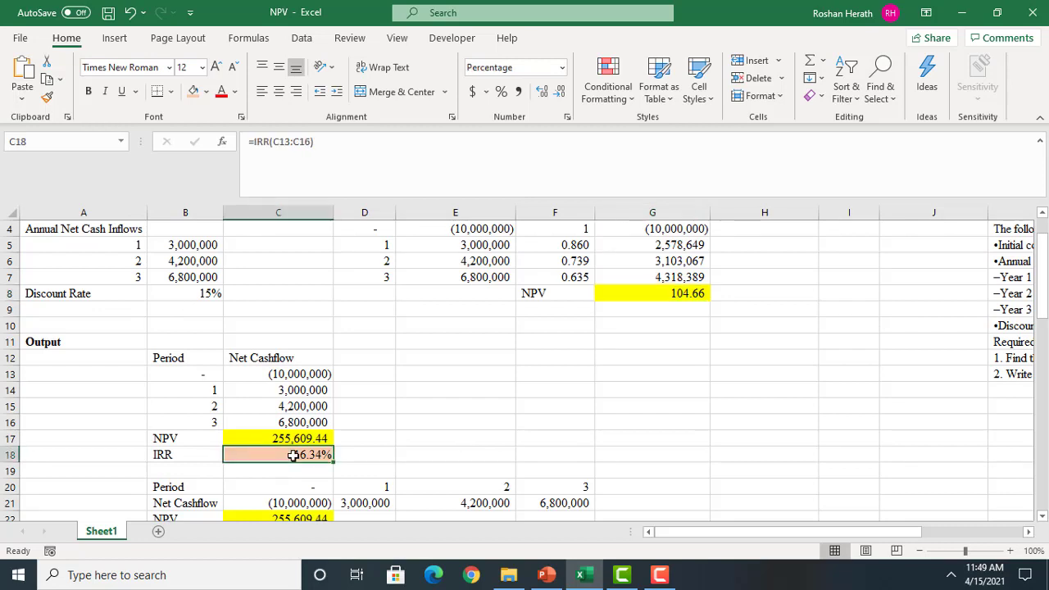
click(592, 358)
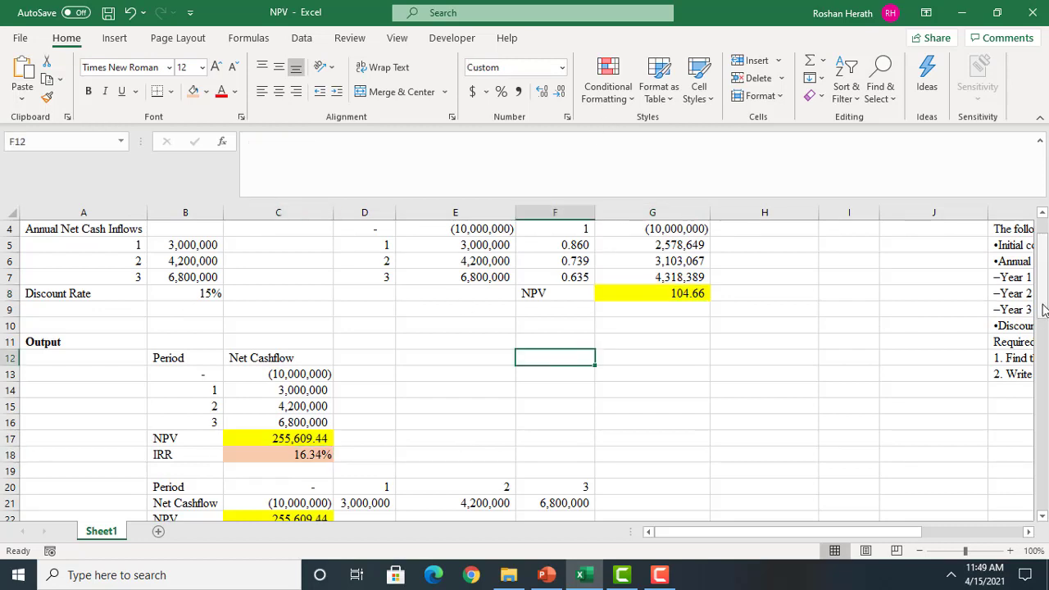
Start an NPV function in E17 with the IRR cell $C$18 as an absolute reference for the rate
drag(1043, 310, 1043, 324)
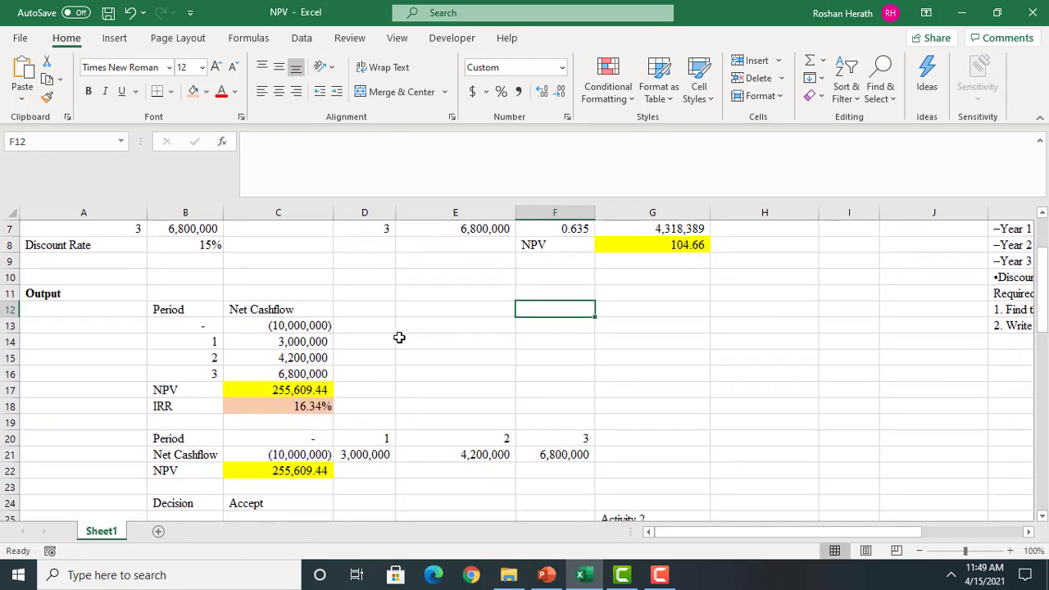
click(448, 389)
text(=NPV)
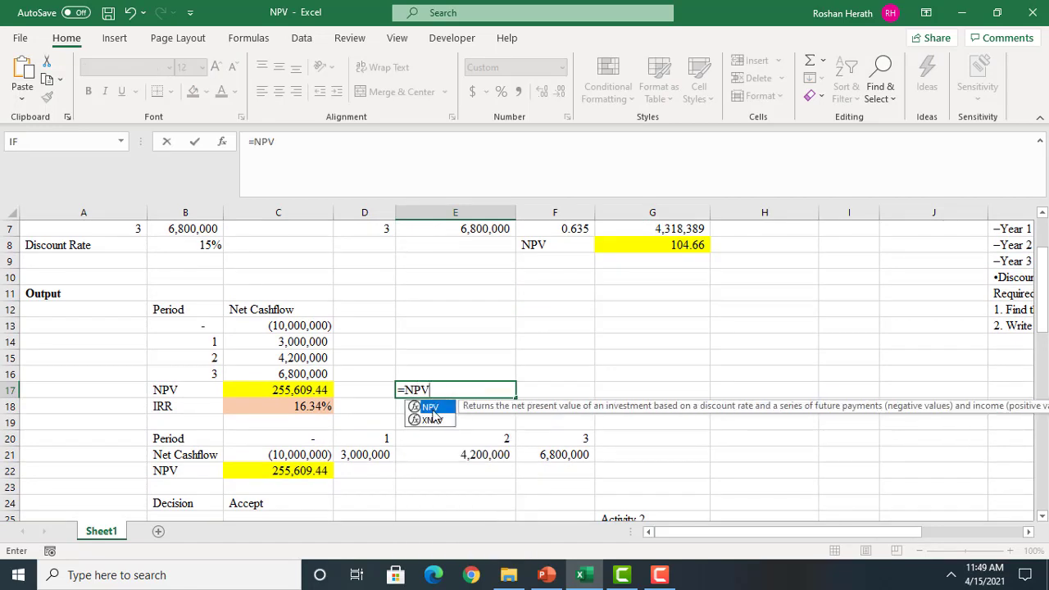
text(()
click(223, 143)
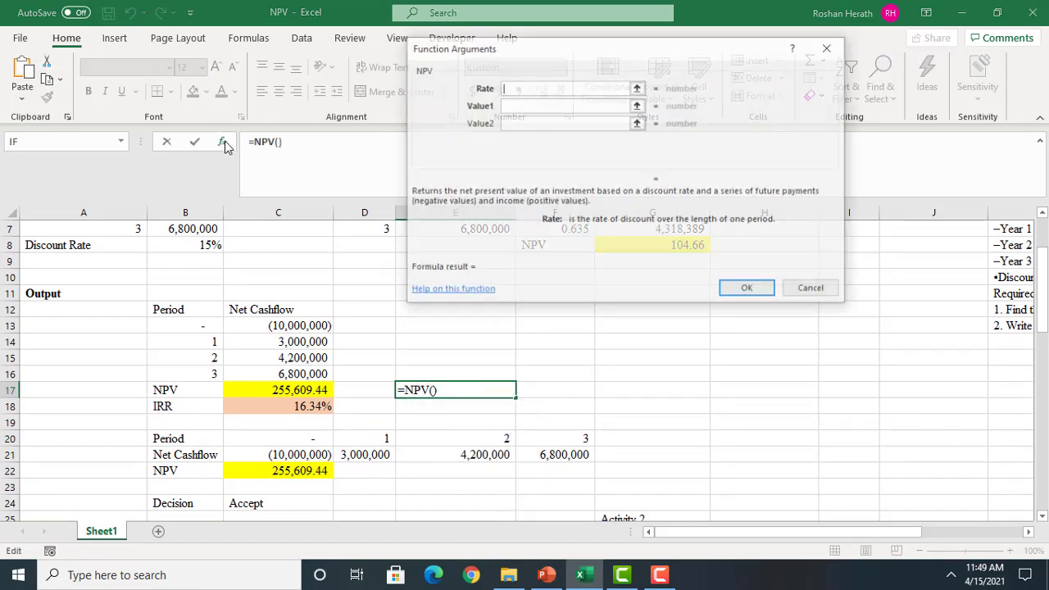
click(287, 410)
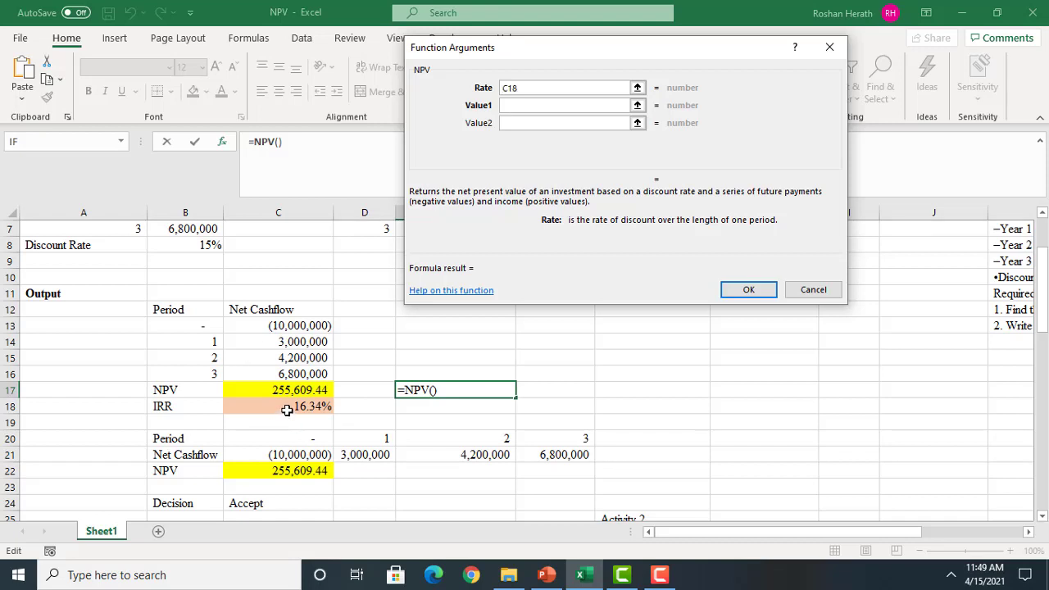
key(F4)
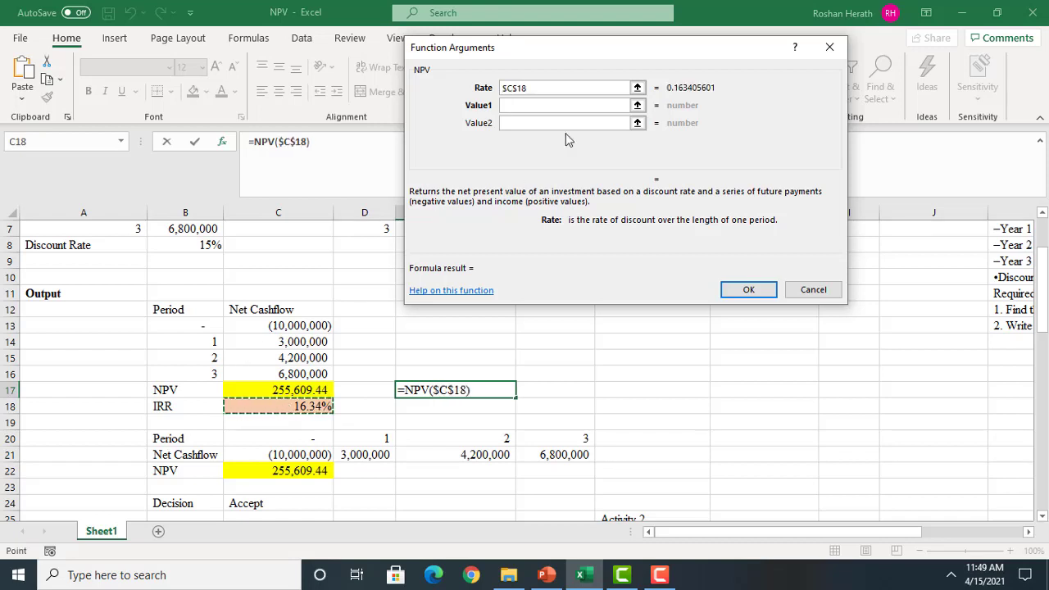
Complete the E17 formula with cash flows C14:C16 plus the initial outlay in C13, and give the cell a light blue fill
click(529, 105)
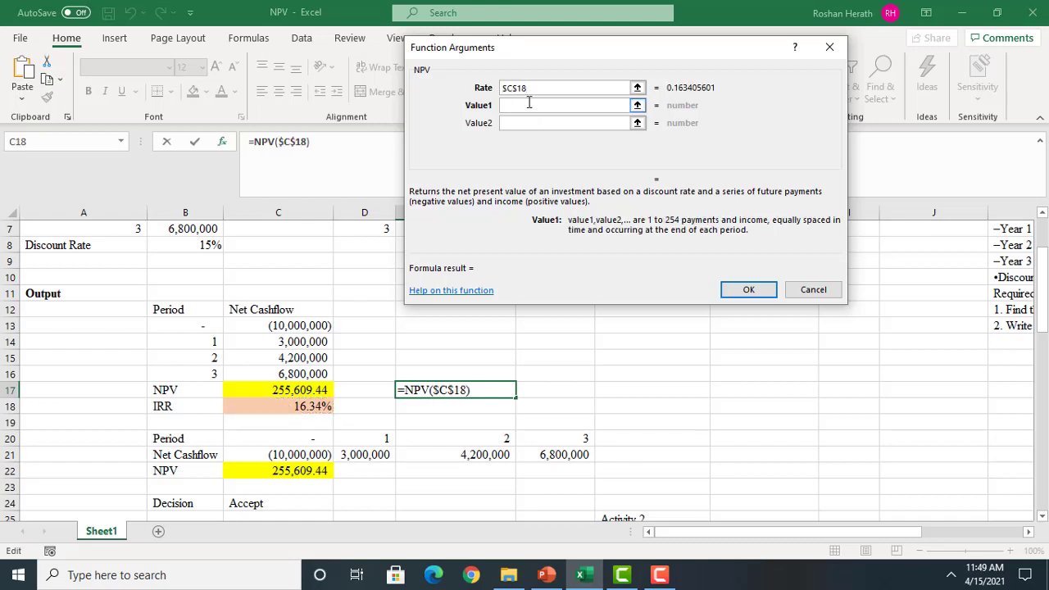
drag(259, 328, 257, 374)
click(259, 342)
click(380, 144)
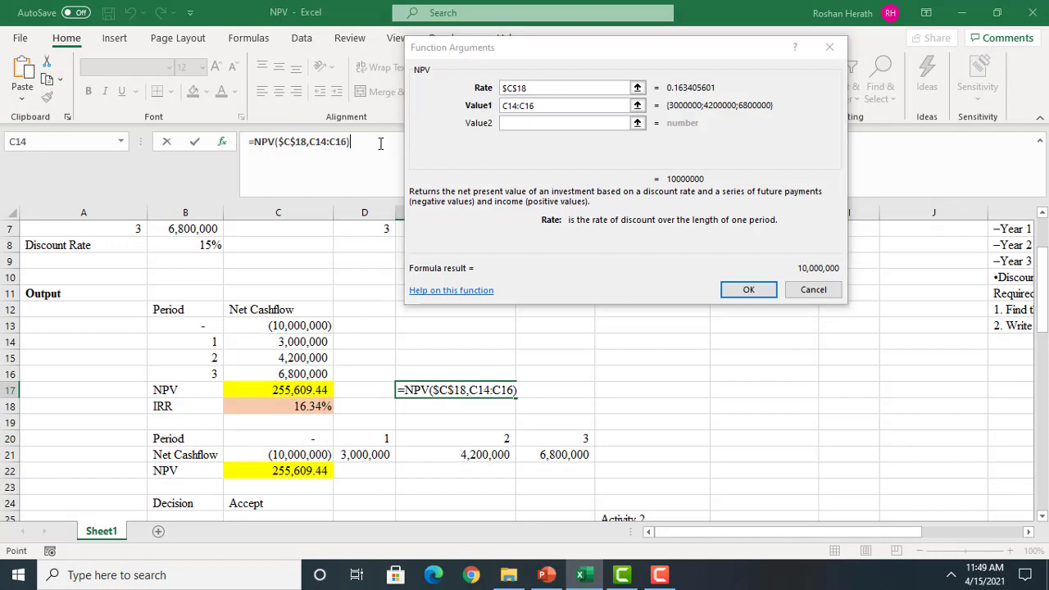
text(+)
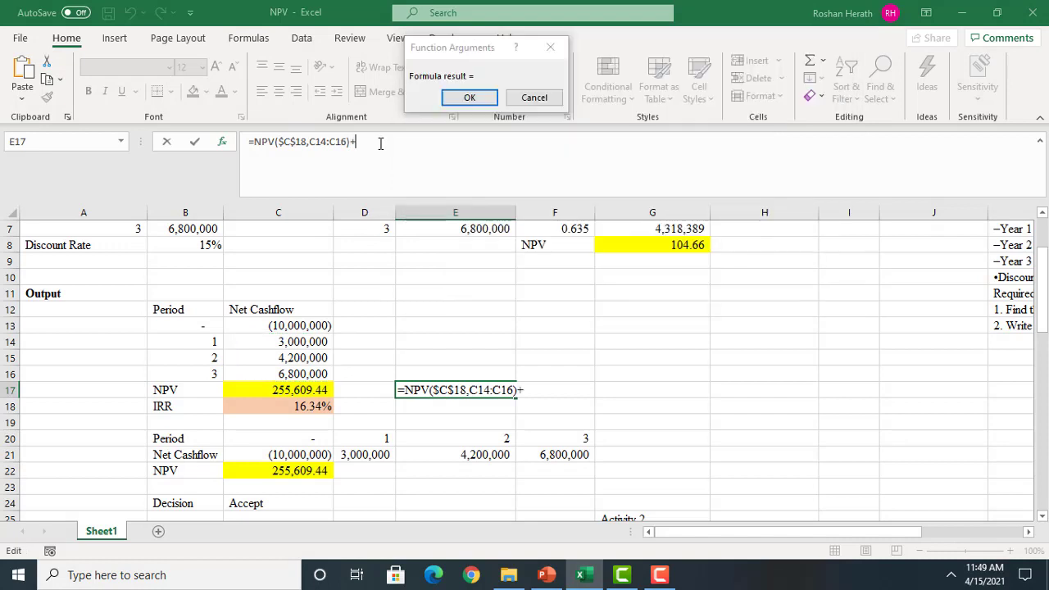
click(288, 323)
click(465, 99)
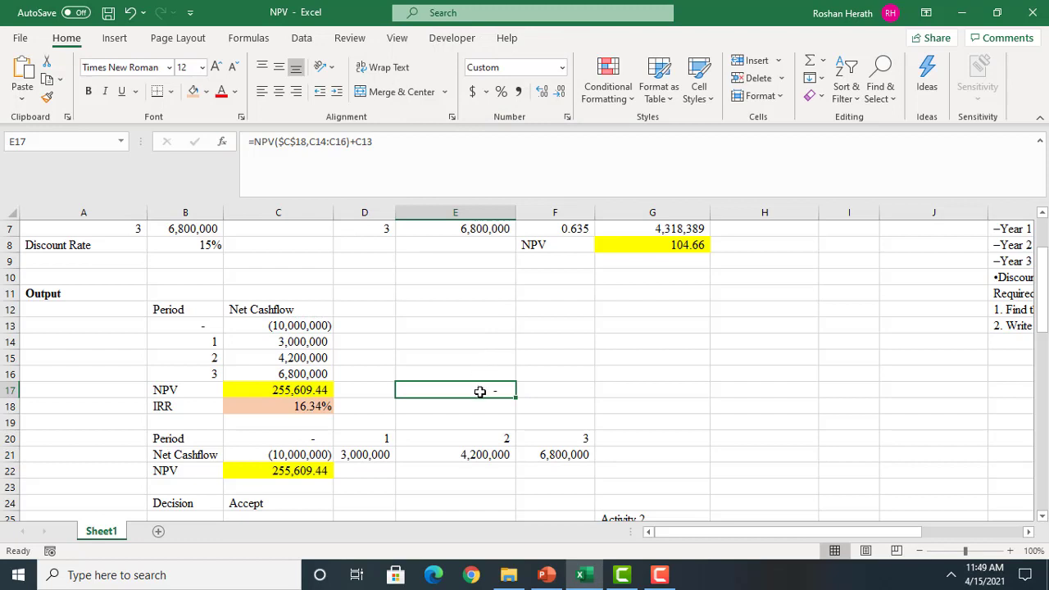
click(206, 91)
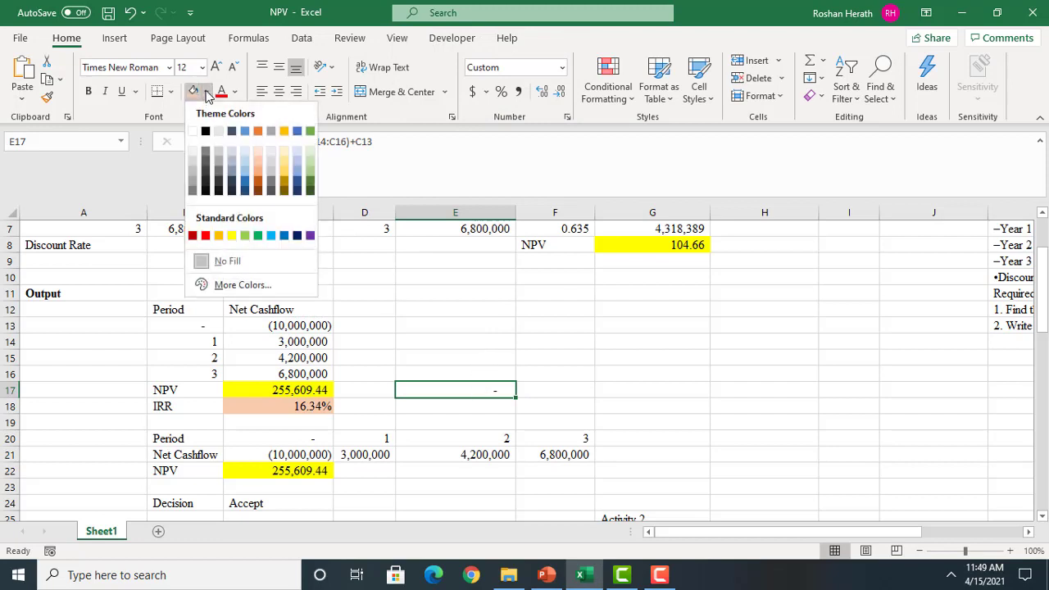
click(247, 167)
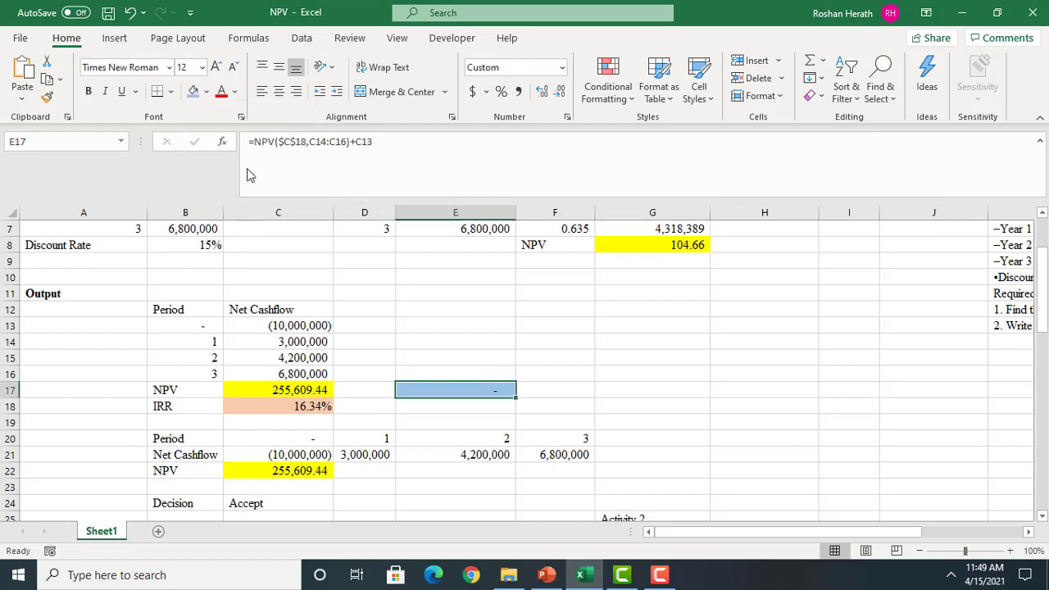
Label the result "NPV @ 16.34%" in D17 and widen column D to fit the text
click(376, 394)
text(NP)
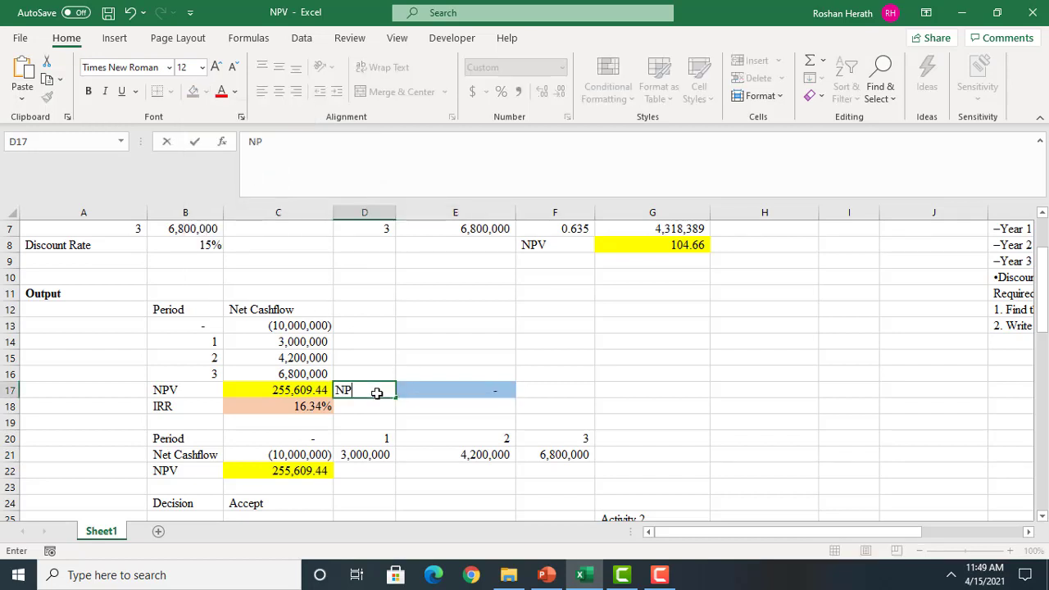
text(V @ 16.34)
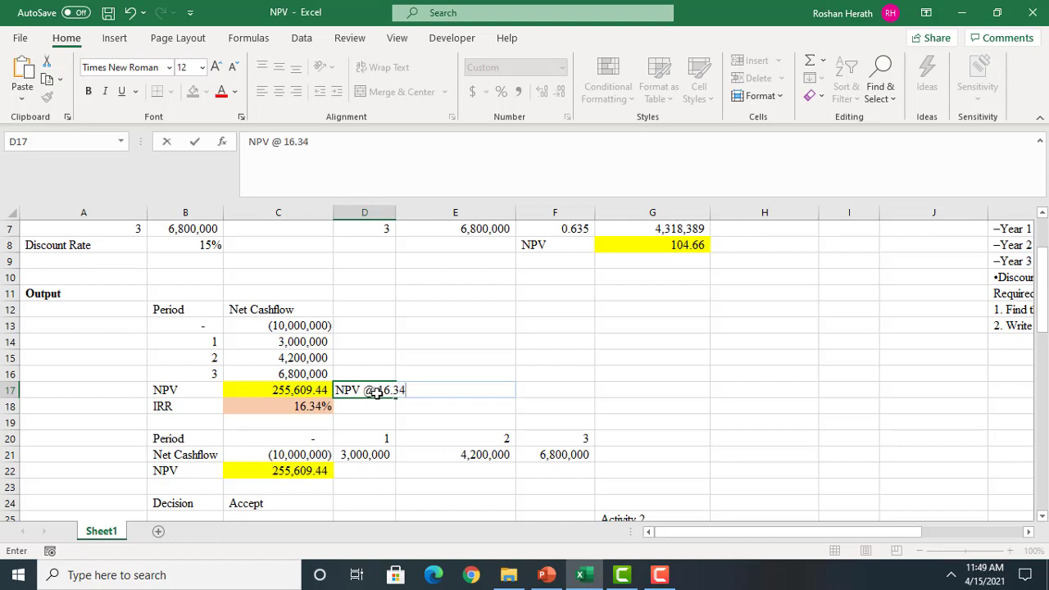
text(%)
click(597, 393)
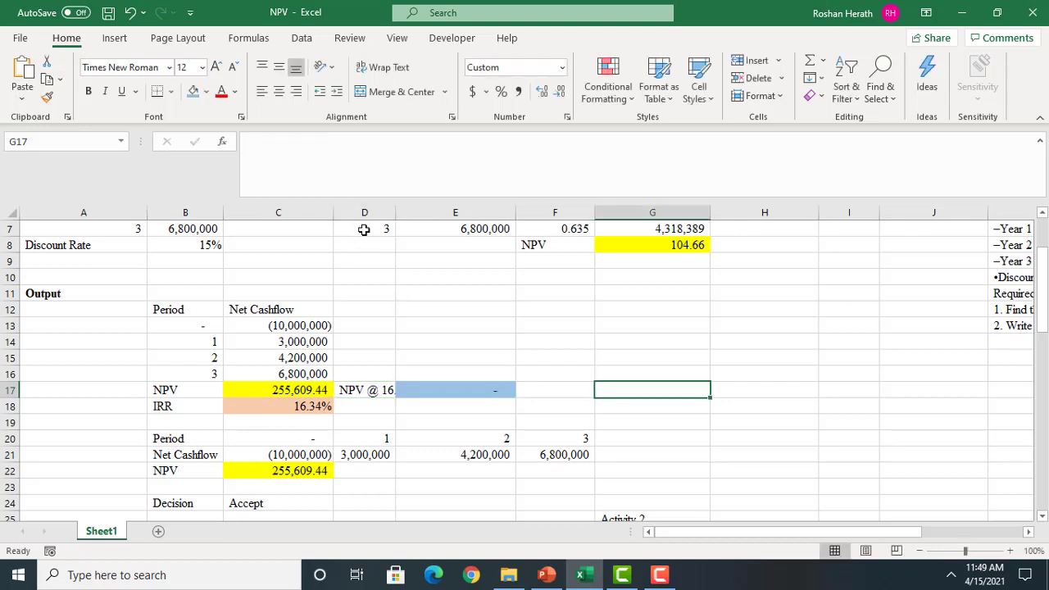
drag(396, 212, 431, 212)
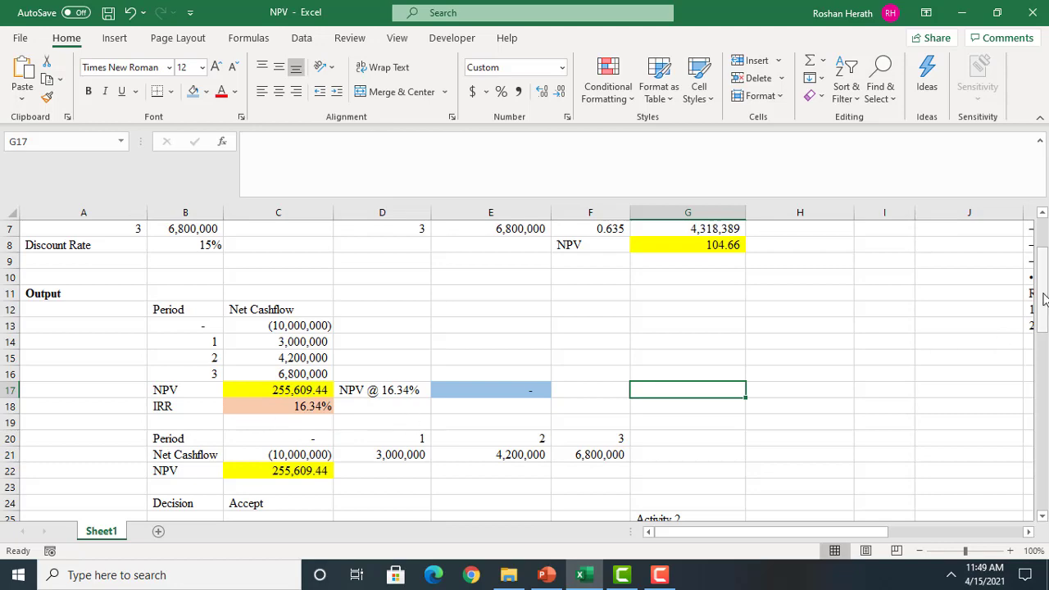
Switch to the Financial Functions-NPV presentation in PowerPoint and present from the Activity - 3 slide on to the XIRR syntax slide
drag(1043, 299, 1041, 509)
click(1042, 516)
click(1043, 516)
click(1042, 517)
click(1042, 516)
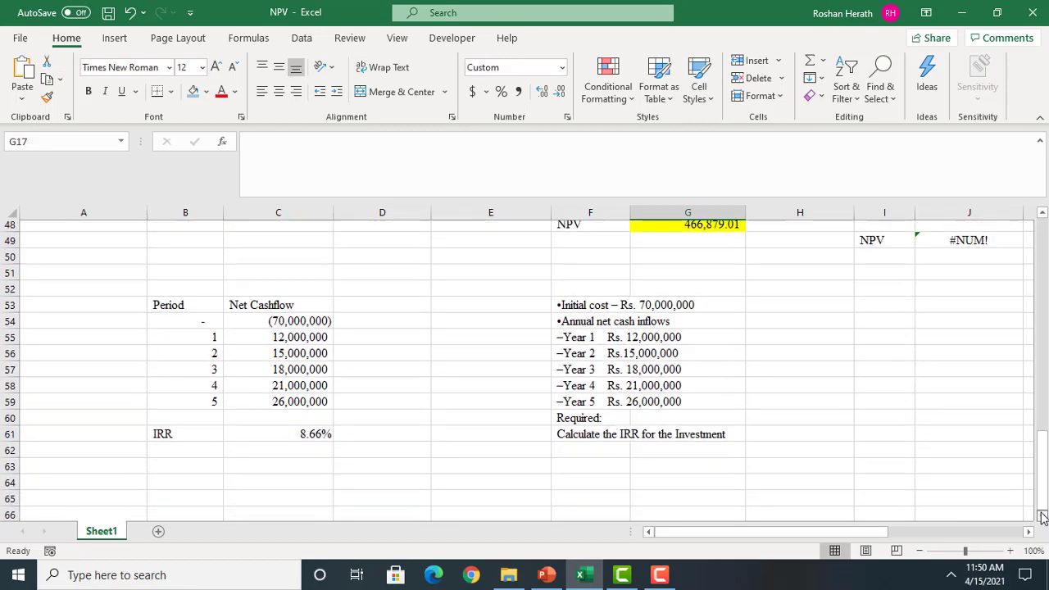
click(1042, 517)
click(1042, 516)
click(545, 574)
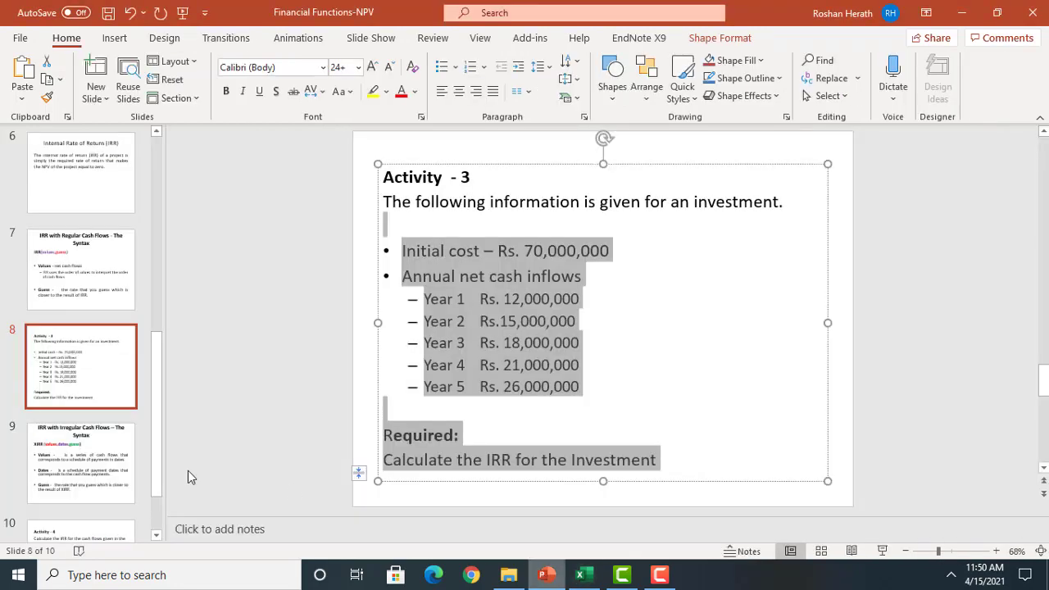
click(882, 550)
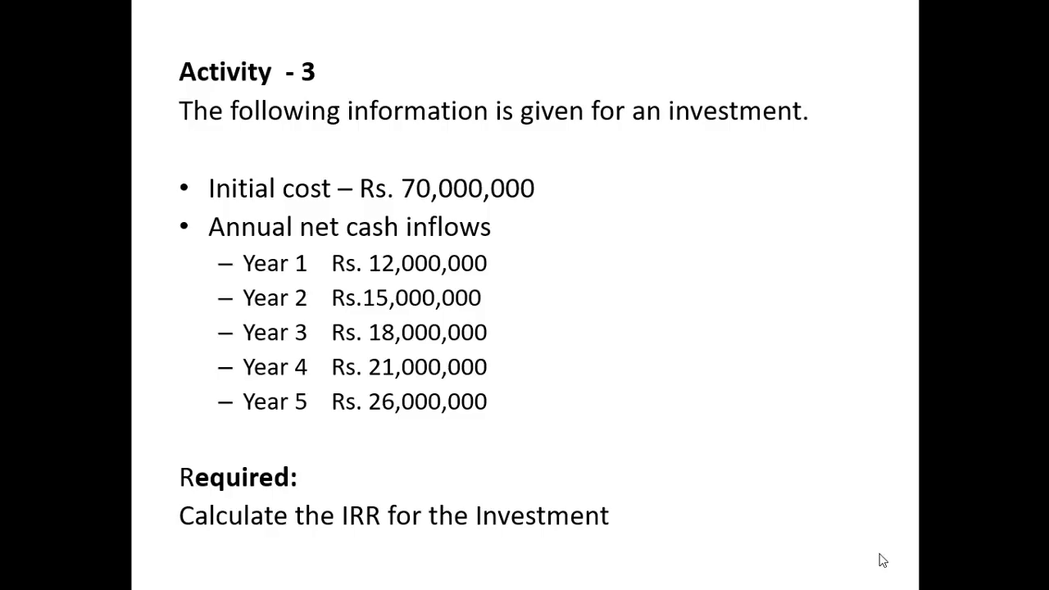
click(653, 468)
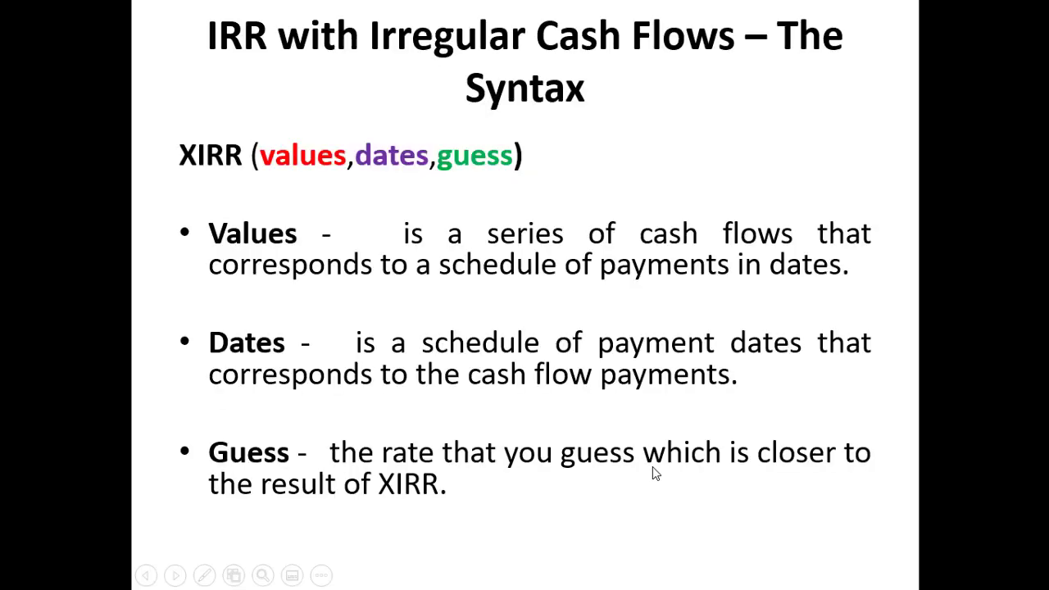